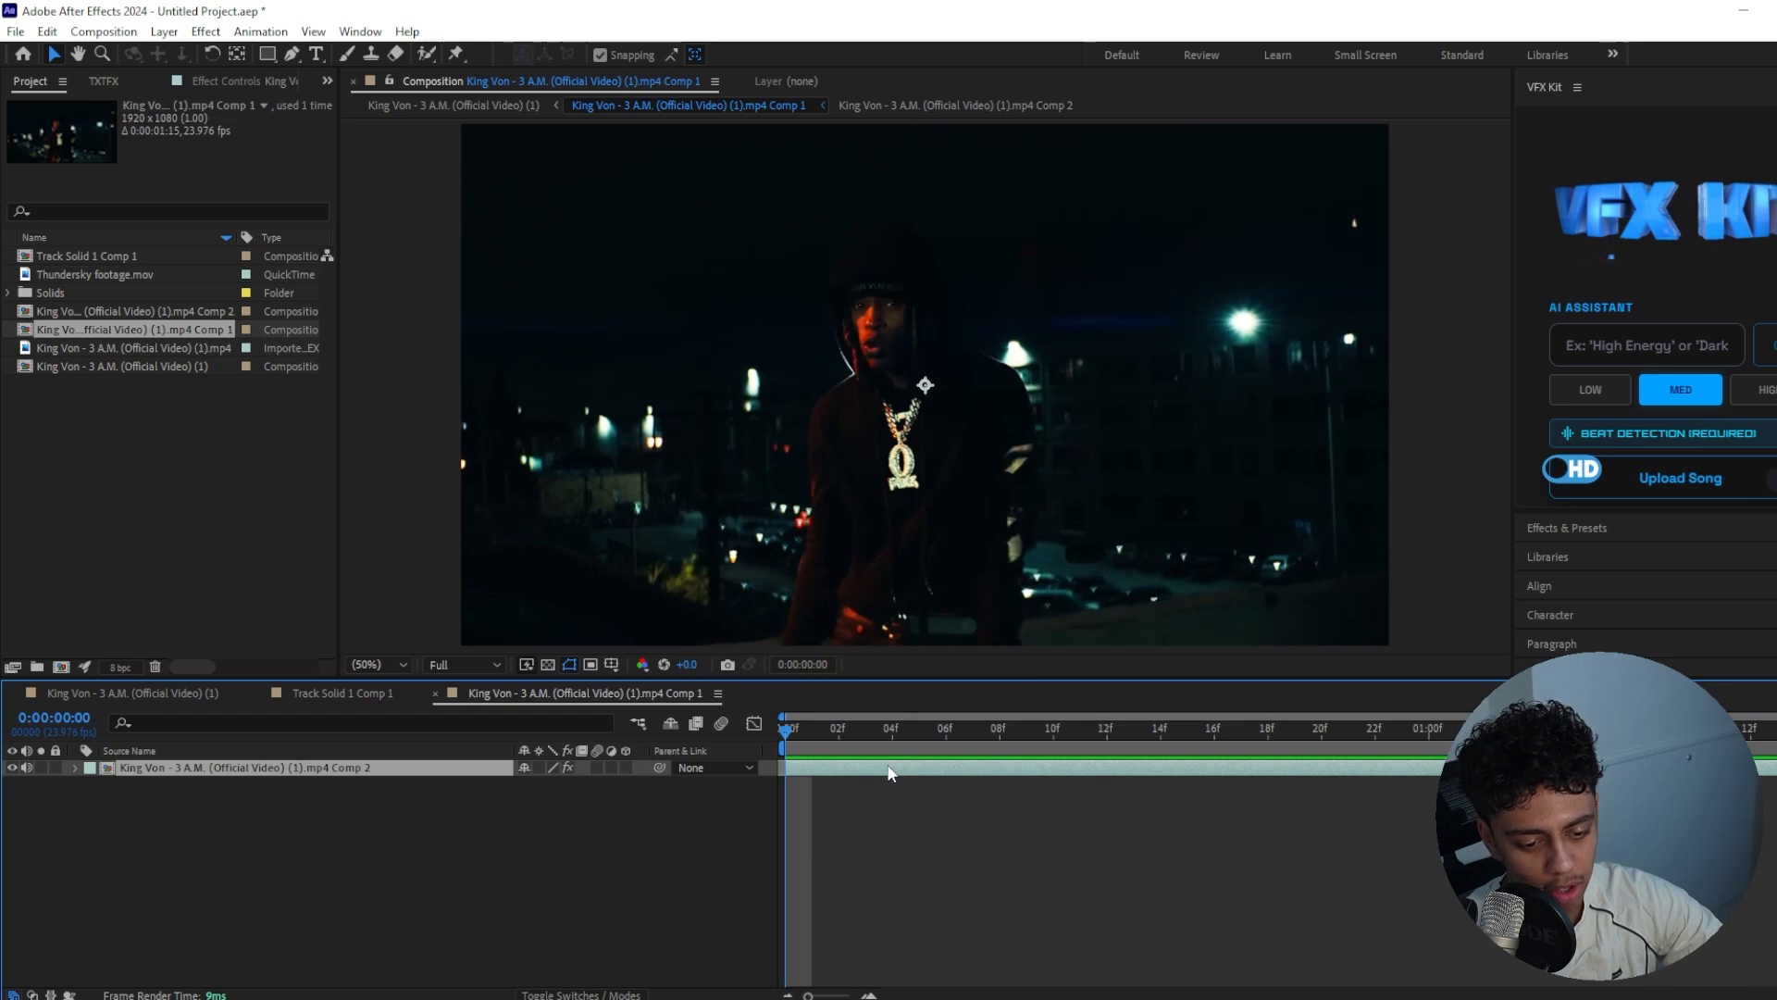
Try to isolate the hooded performer with the Roto Brush on the original dark footage layer
left_click(429, 55)
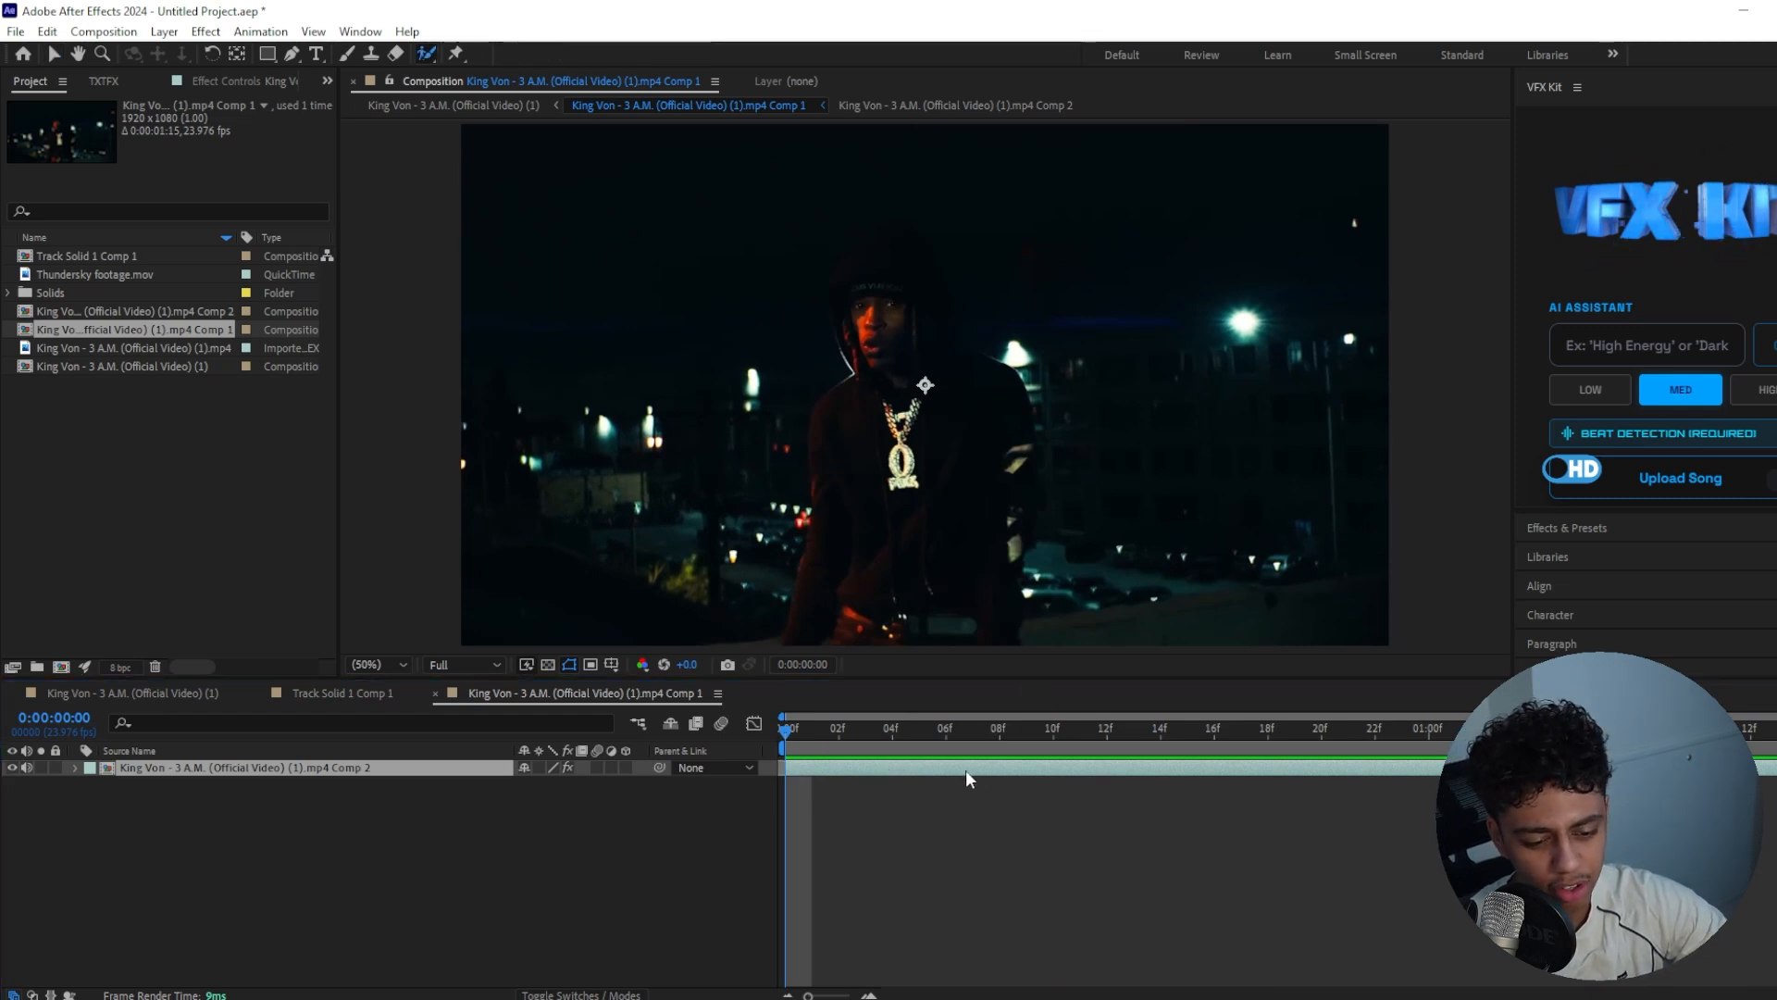
double_click(818, 769)
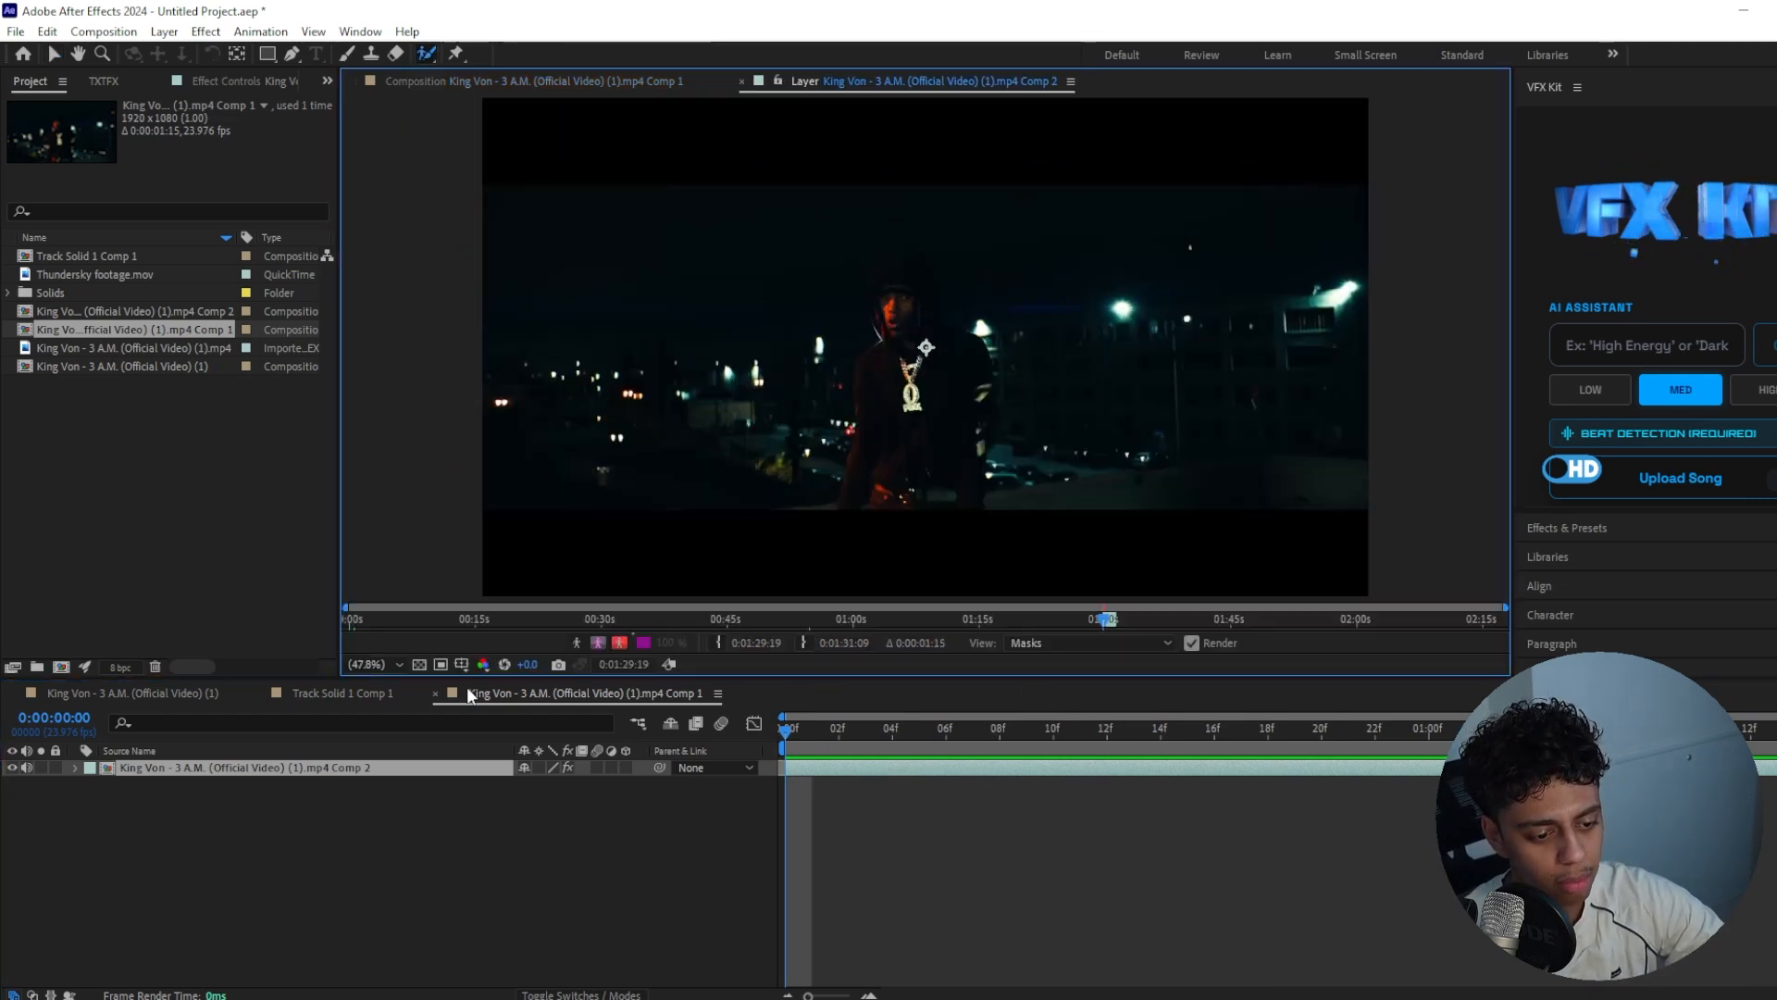
left_click(500, 84)
double_click(876, 770)
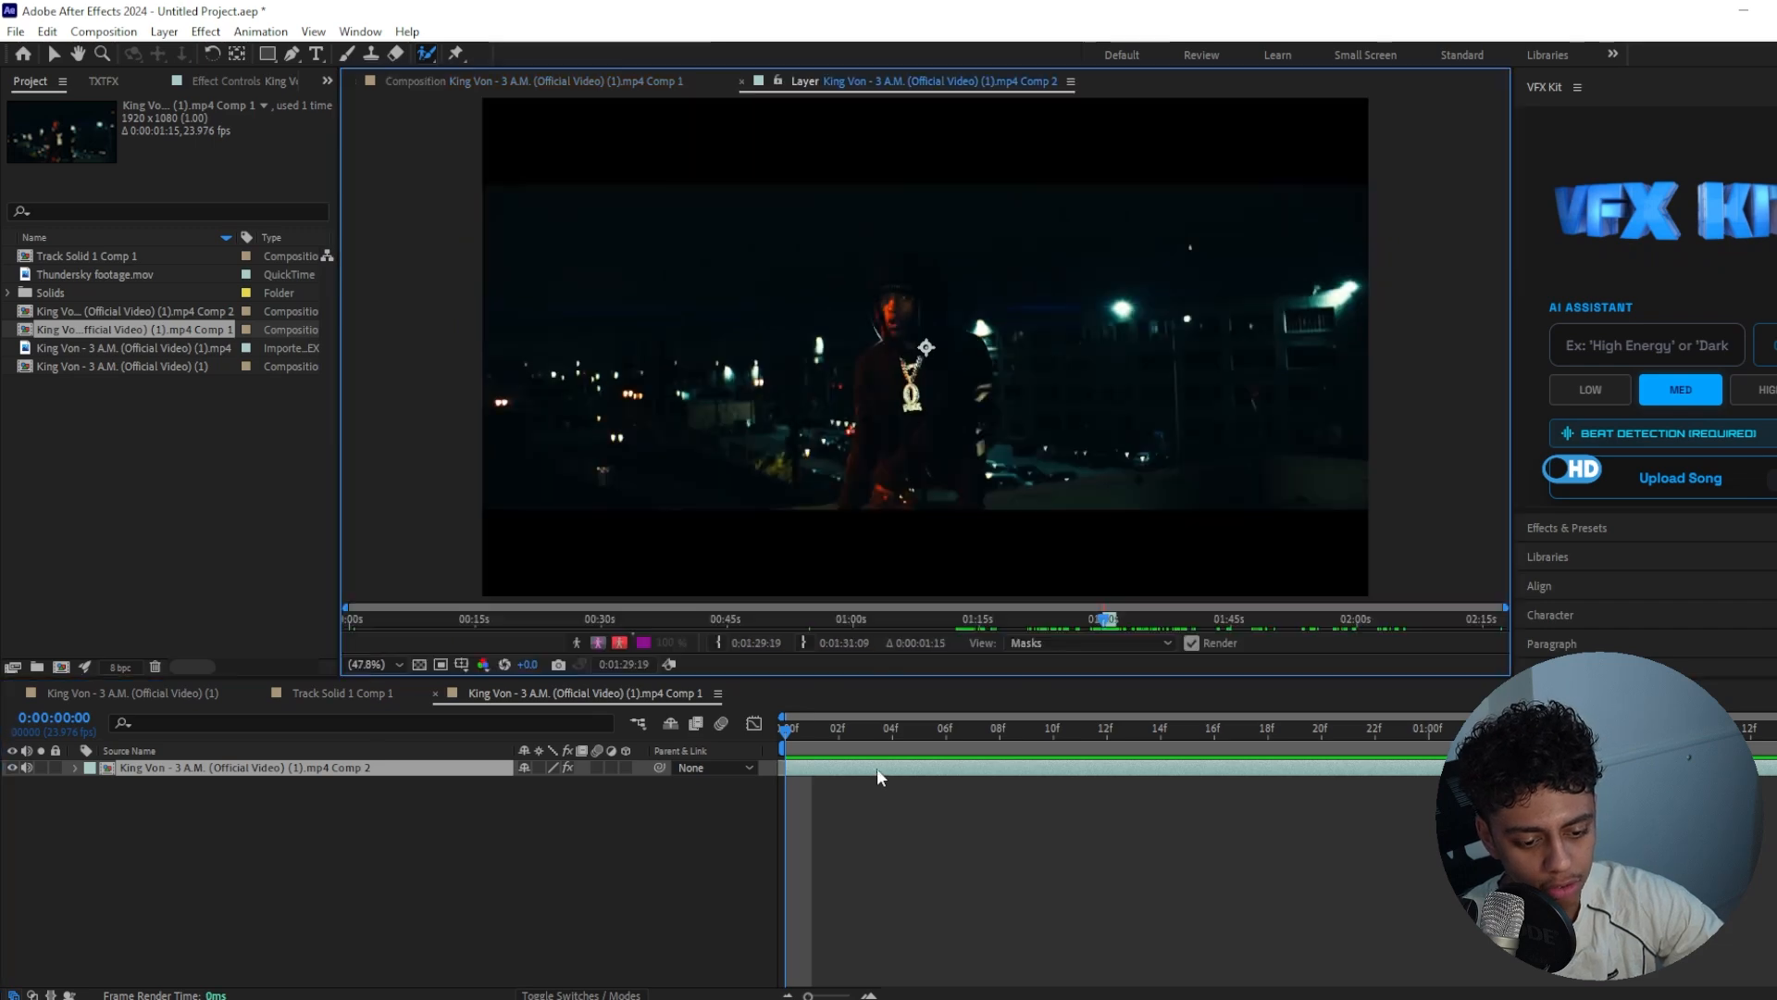
mouse_move(752, 461)
left_mouse_down()
mouse_move(769, 389)
mouse_move(812, 326)
left_mouse_up()
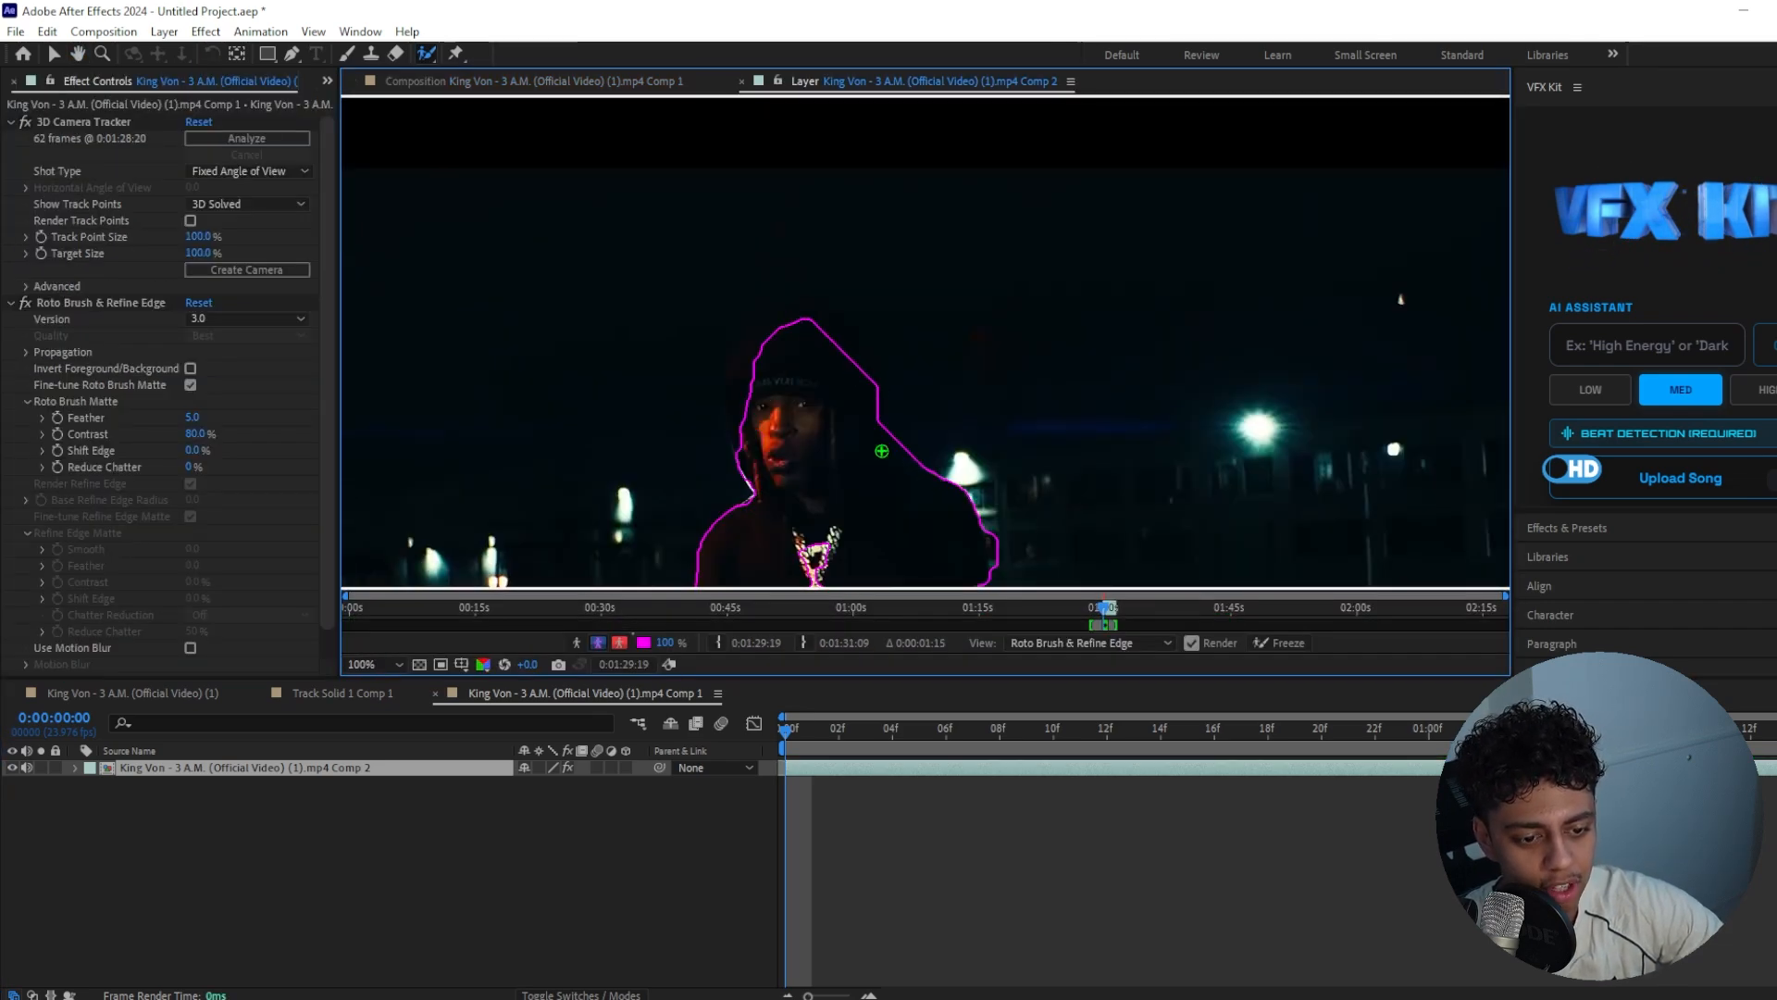
left_click_drag(747, 367, 776, 349)
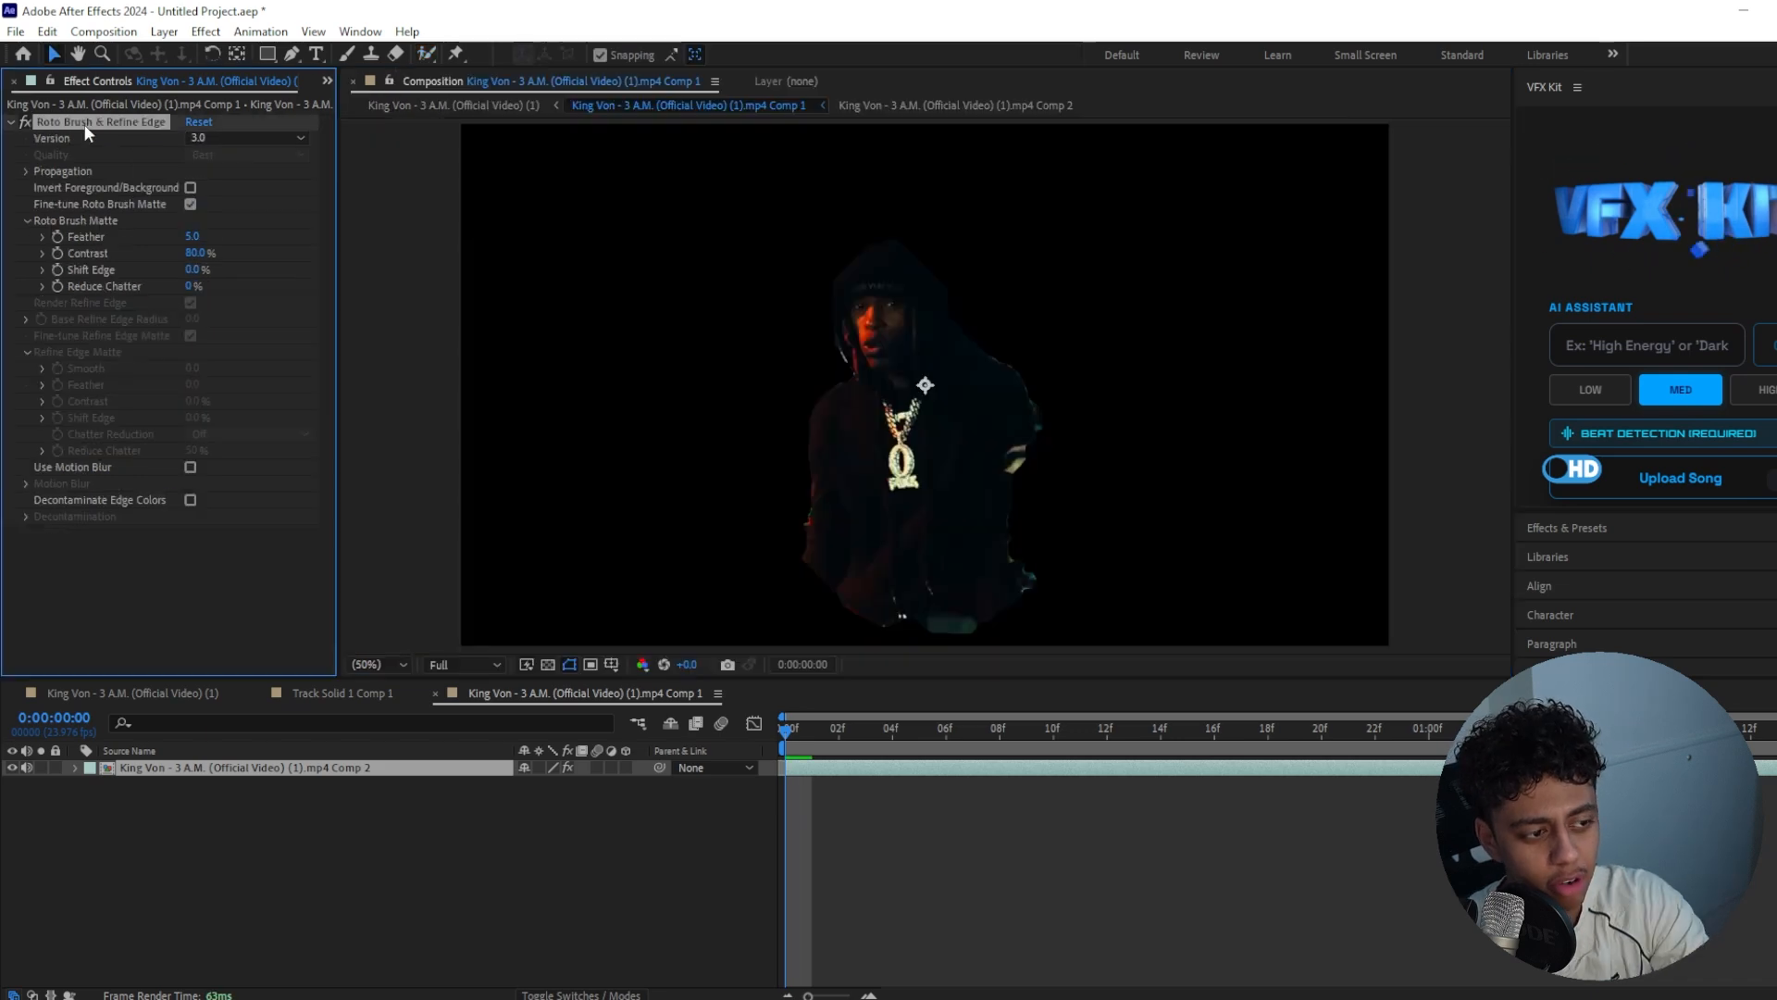
Replace the footage layer's effects with Brightness & Contrast, set to brightness 126 and contrast 31
key("Delete")
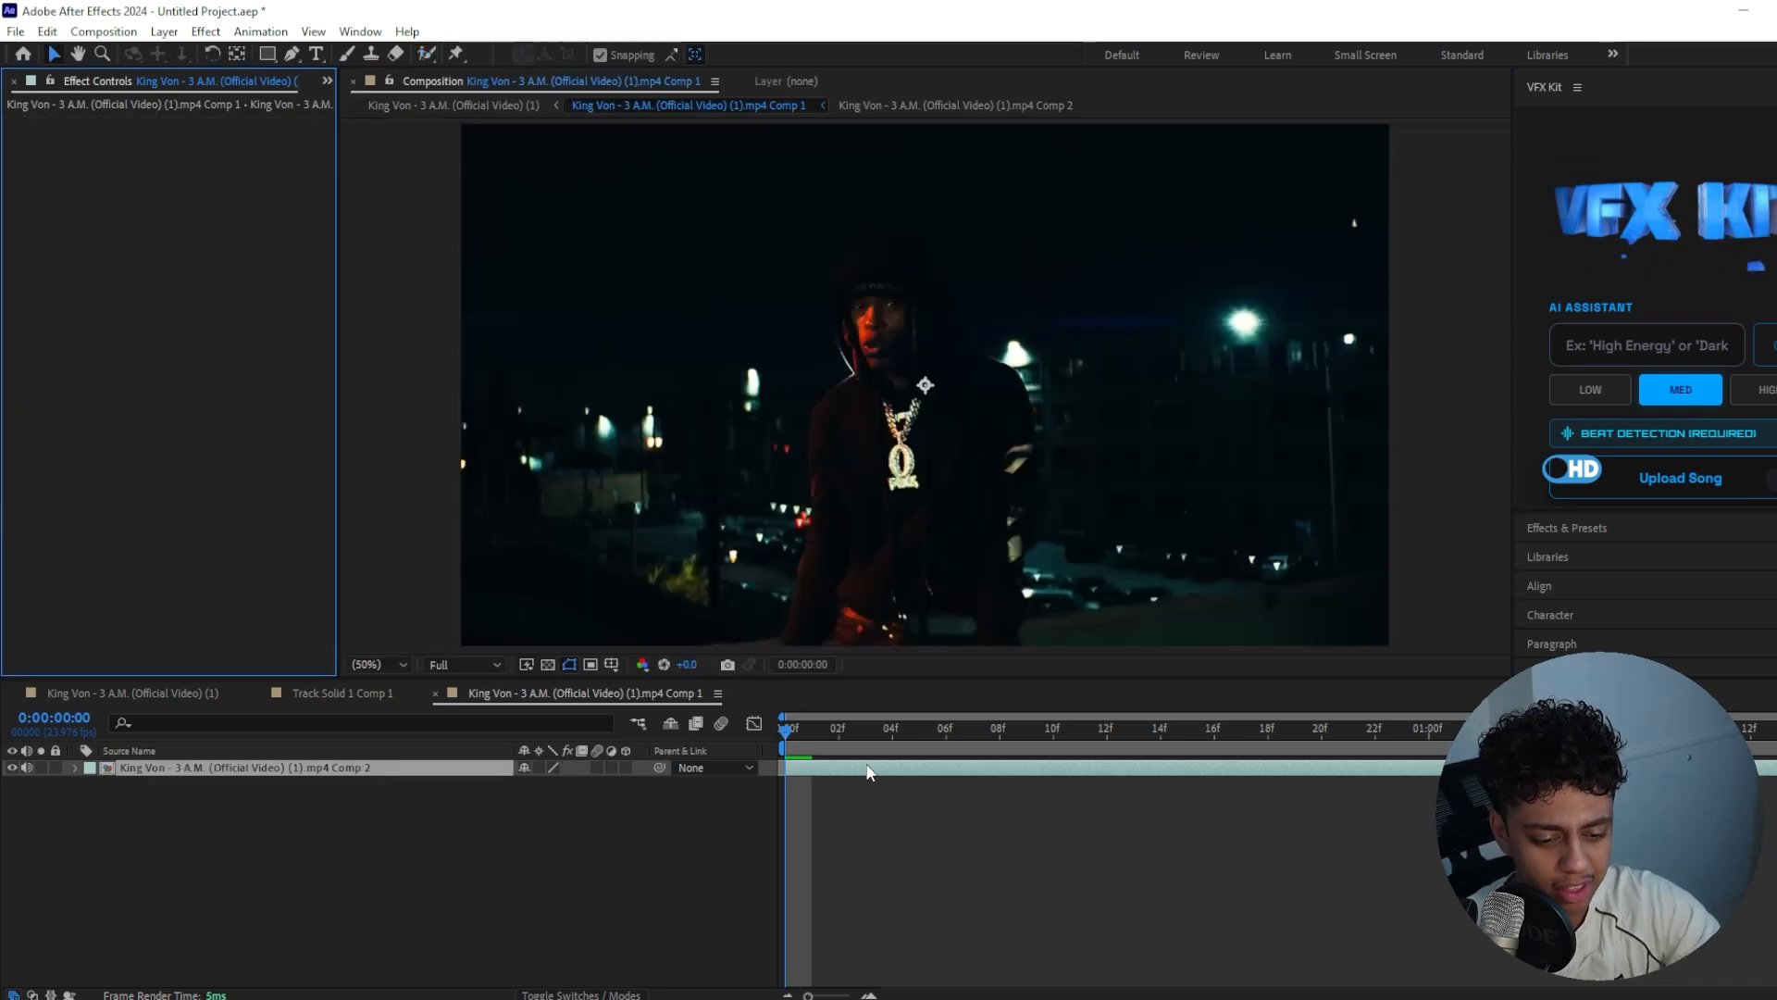
key("ctrl+space")
type("nb")
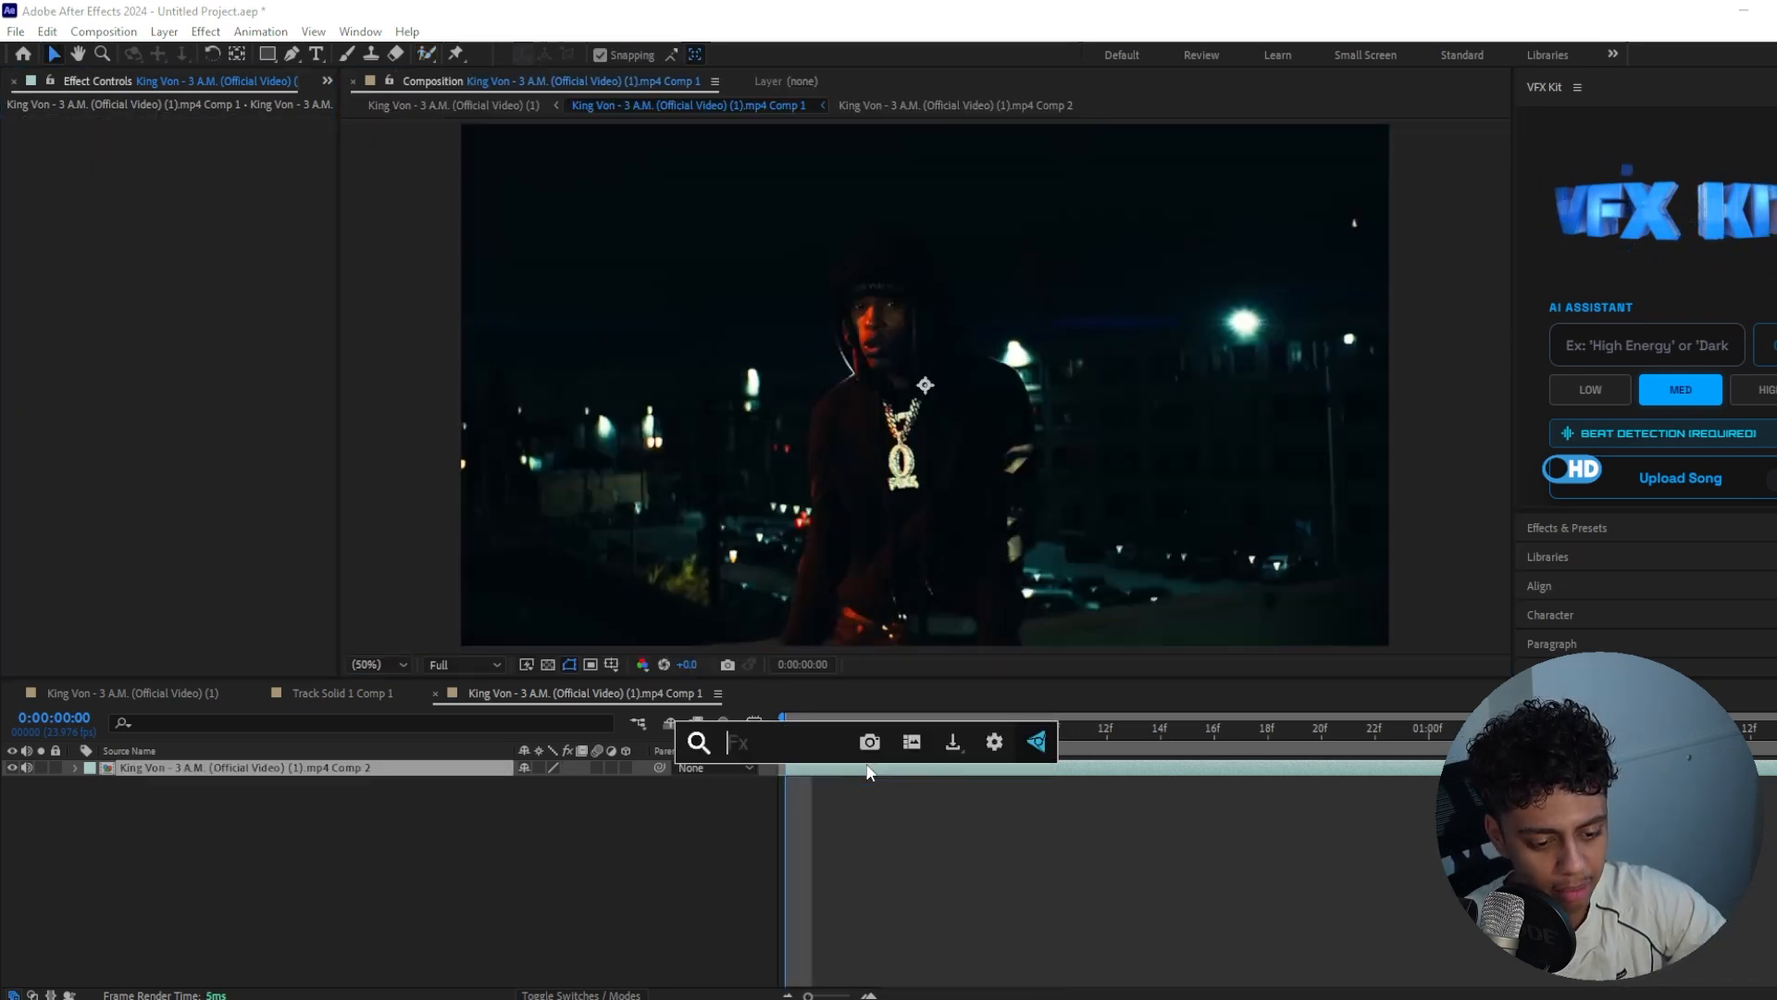
key("BackSpace")
key("BackSpace")
type("bri")
key("Return")
left_click_drag(189, 137, 225, 135)
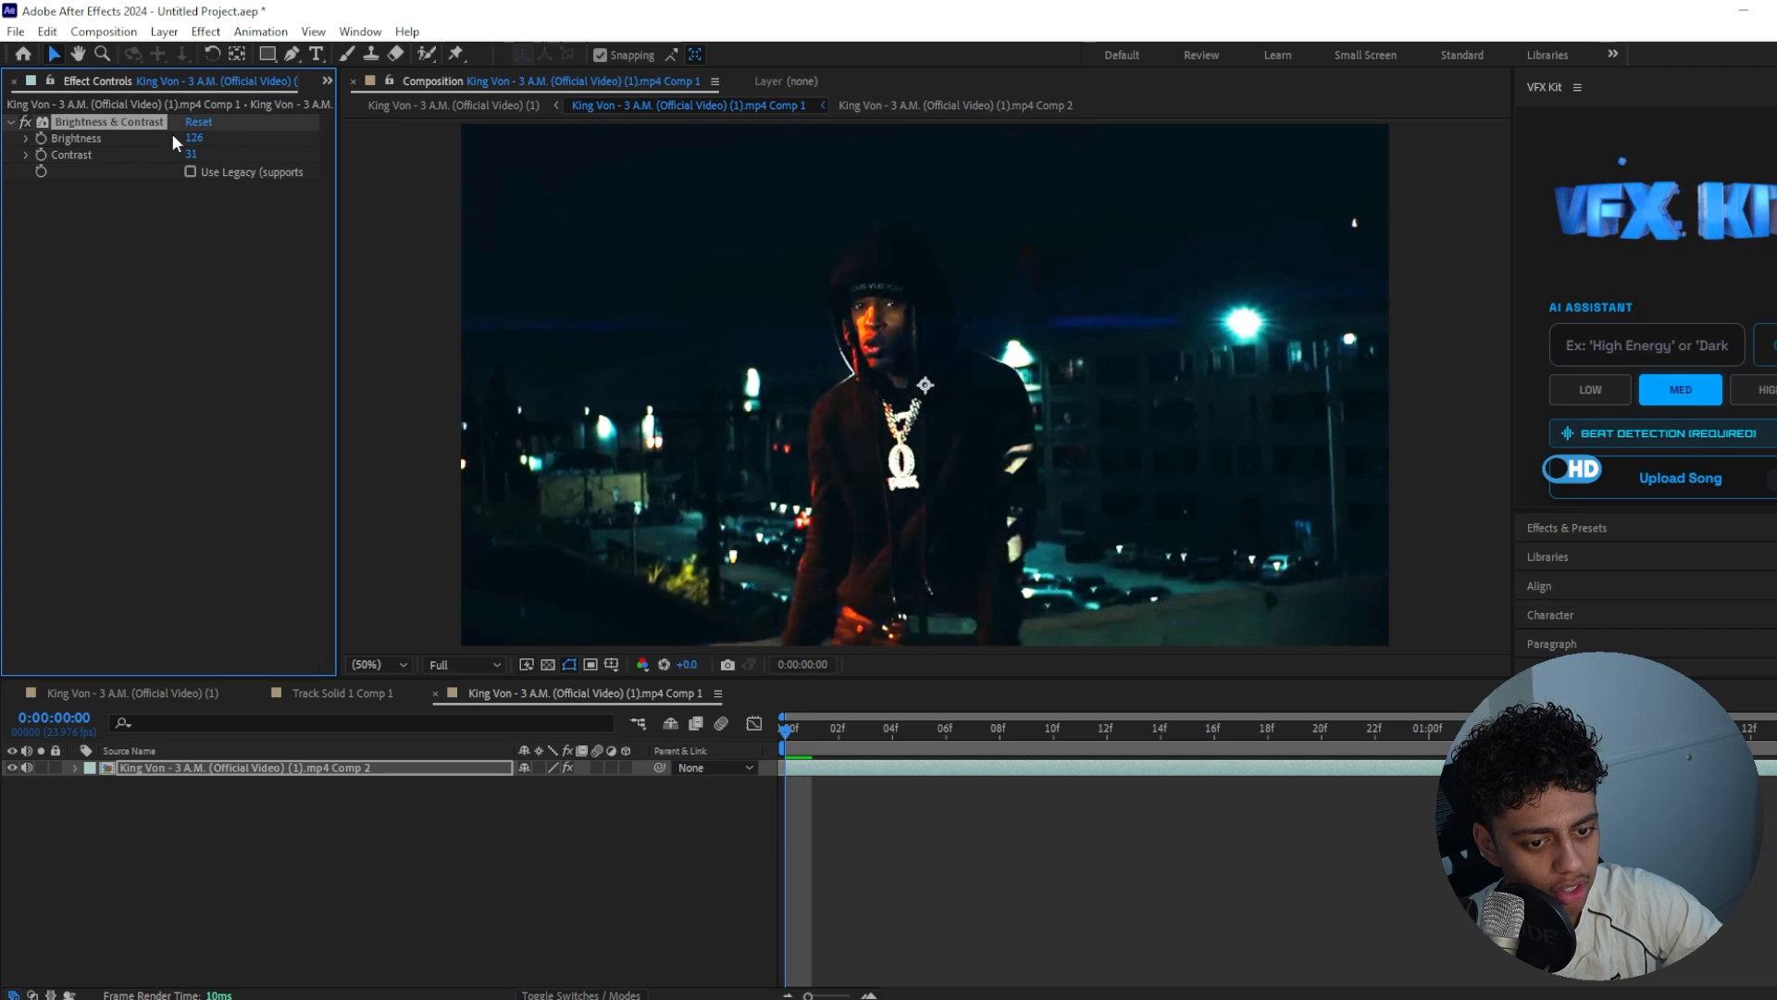
Pre-compose the brightened footage layer, moving its effect into the new composition
right_click(833, 768)
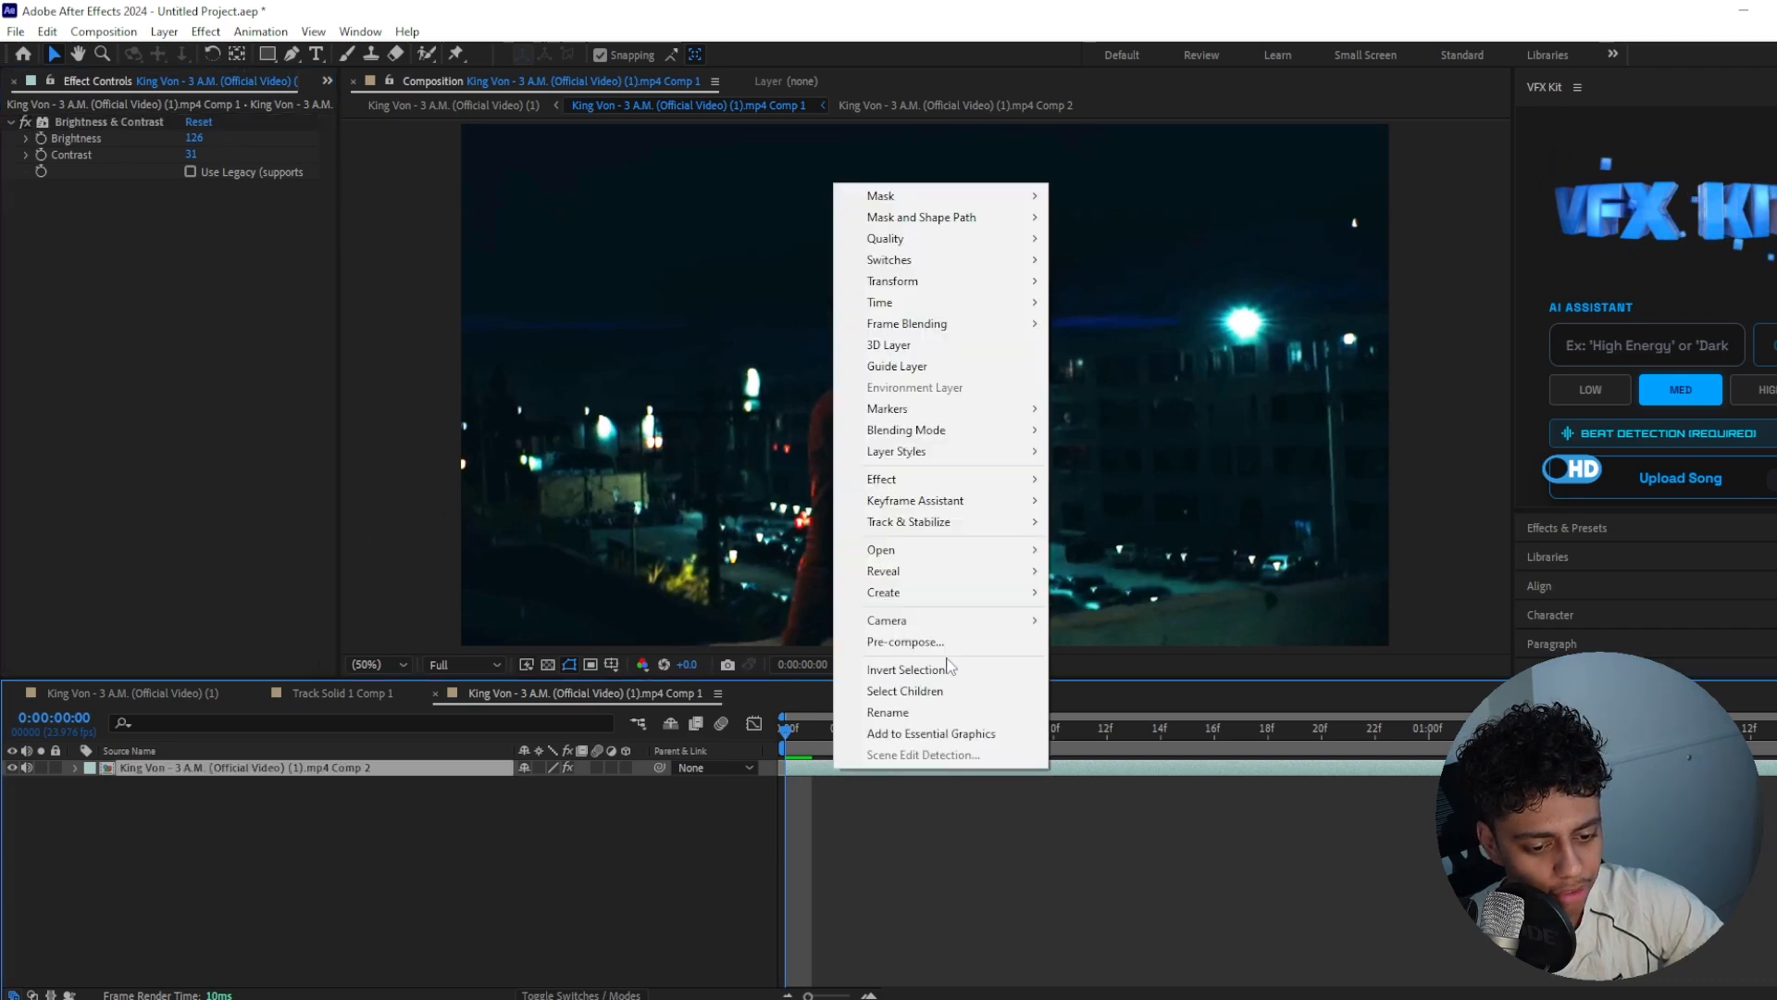
left_click(949, 662)
left_click(983, 635)
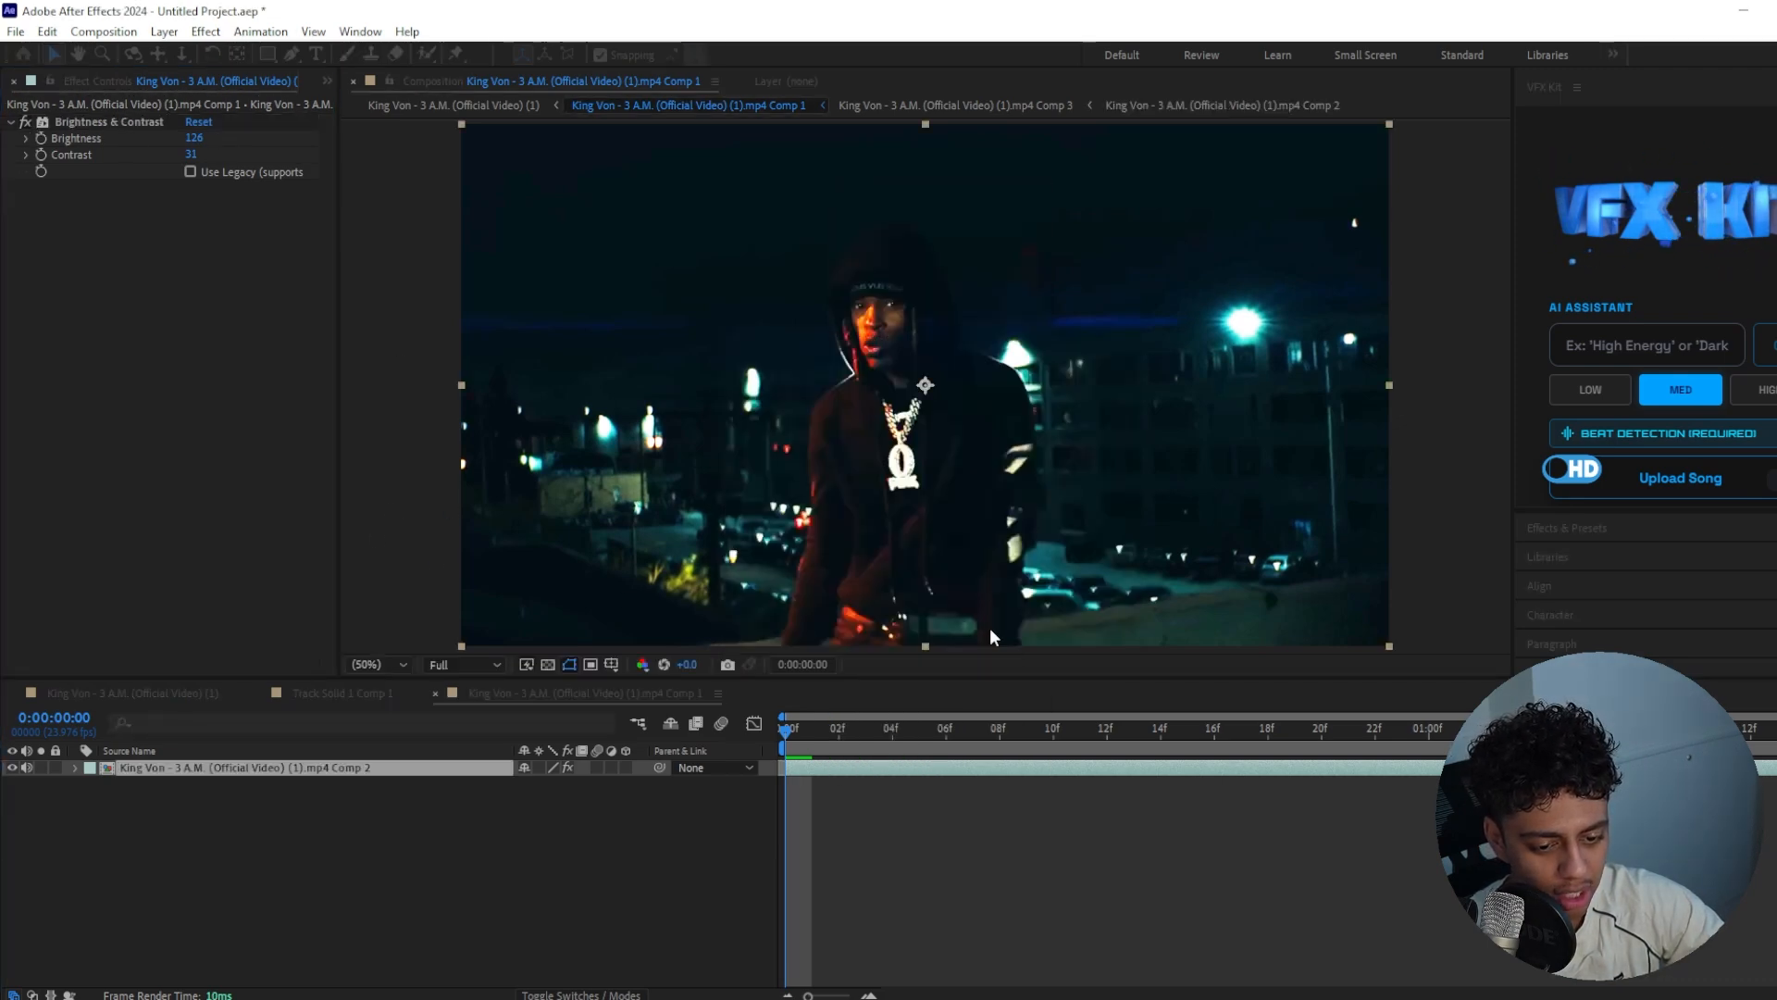
Open the pre-composed layer for rotoscoping and paint a Roto Brush selection over the performer on the first frame
left_click(427, 53)
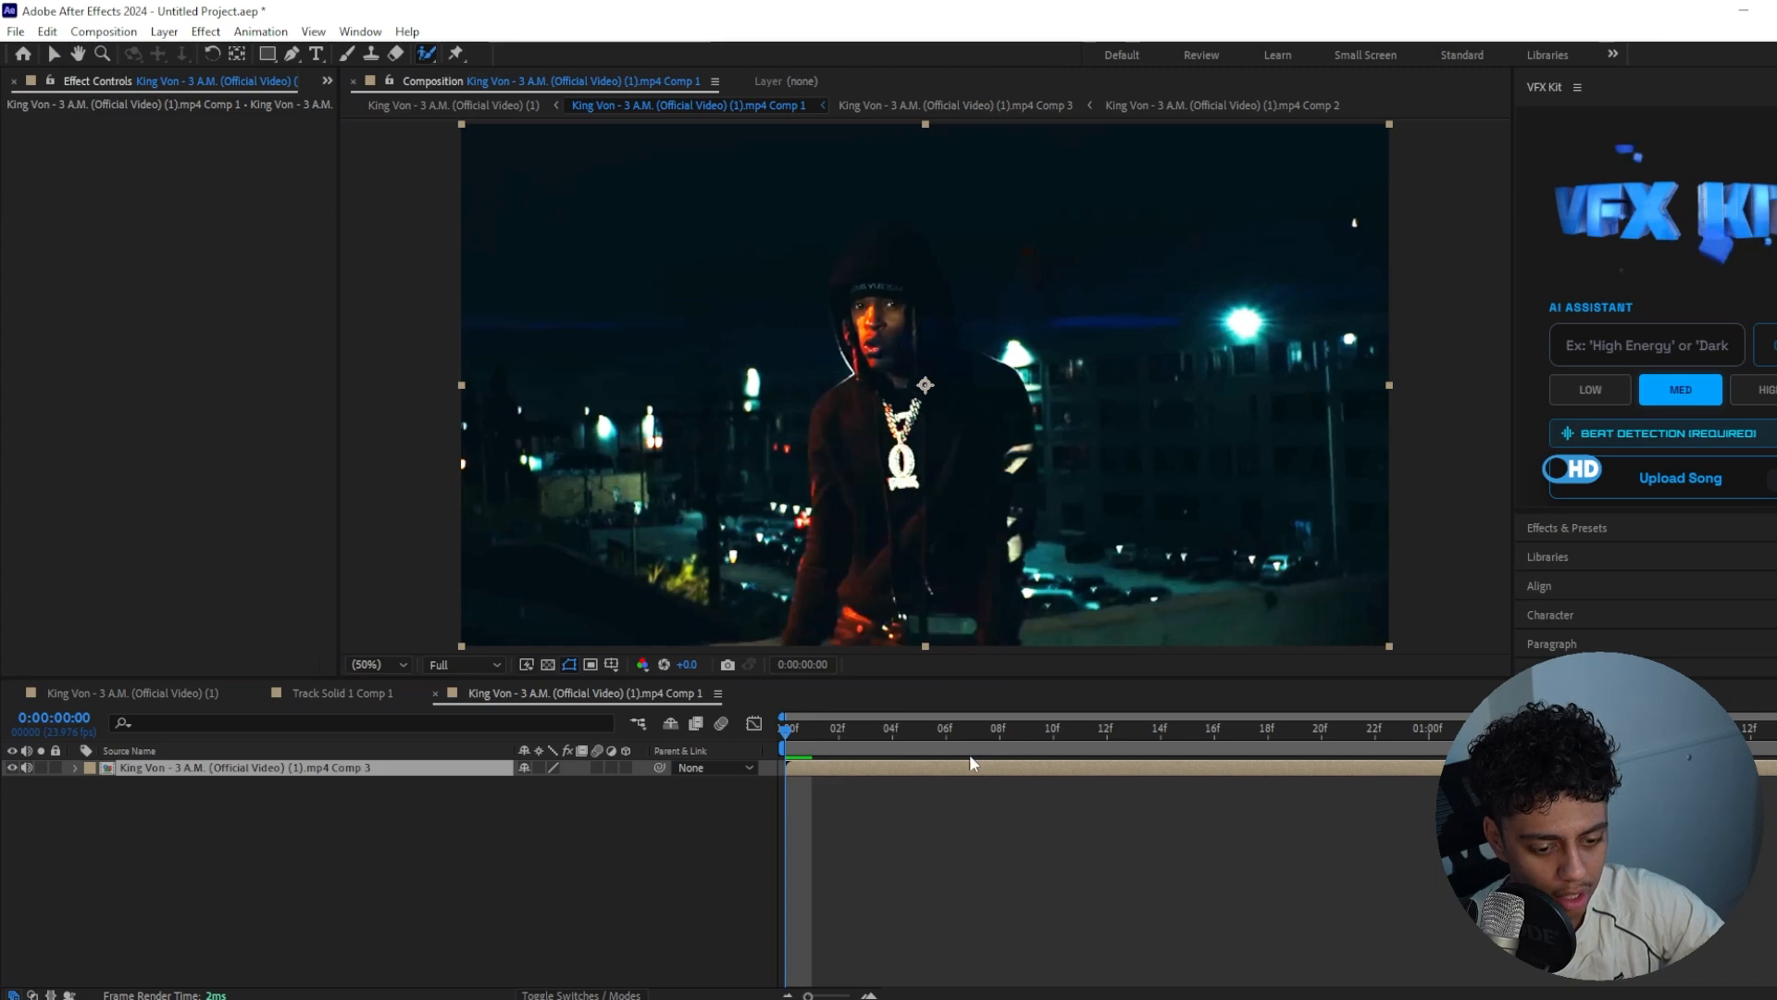
left_click(988, 770)
double_click(989, 766)
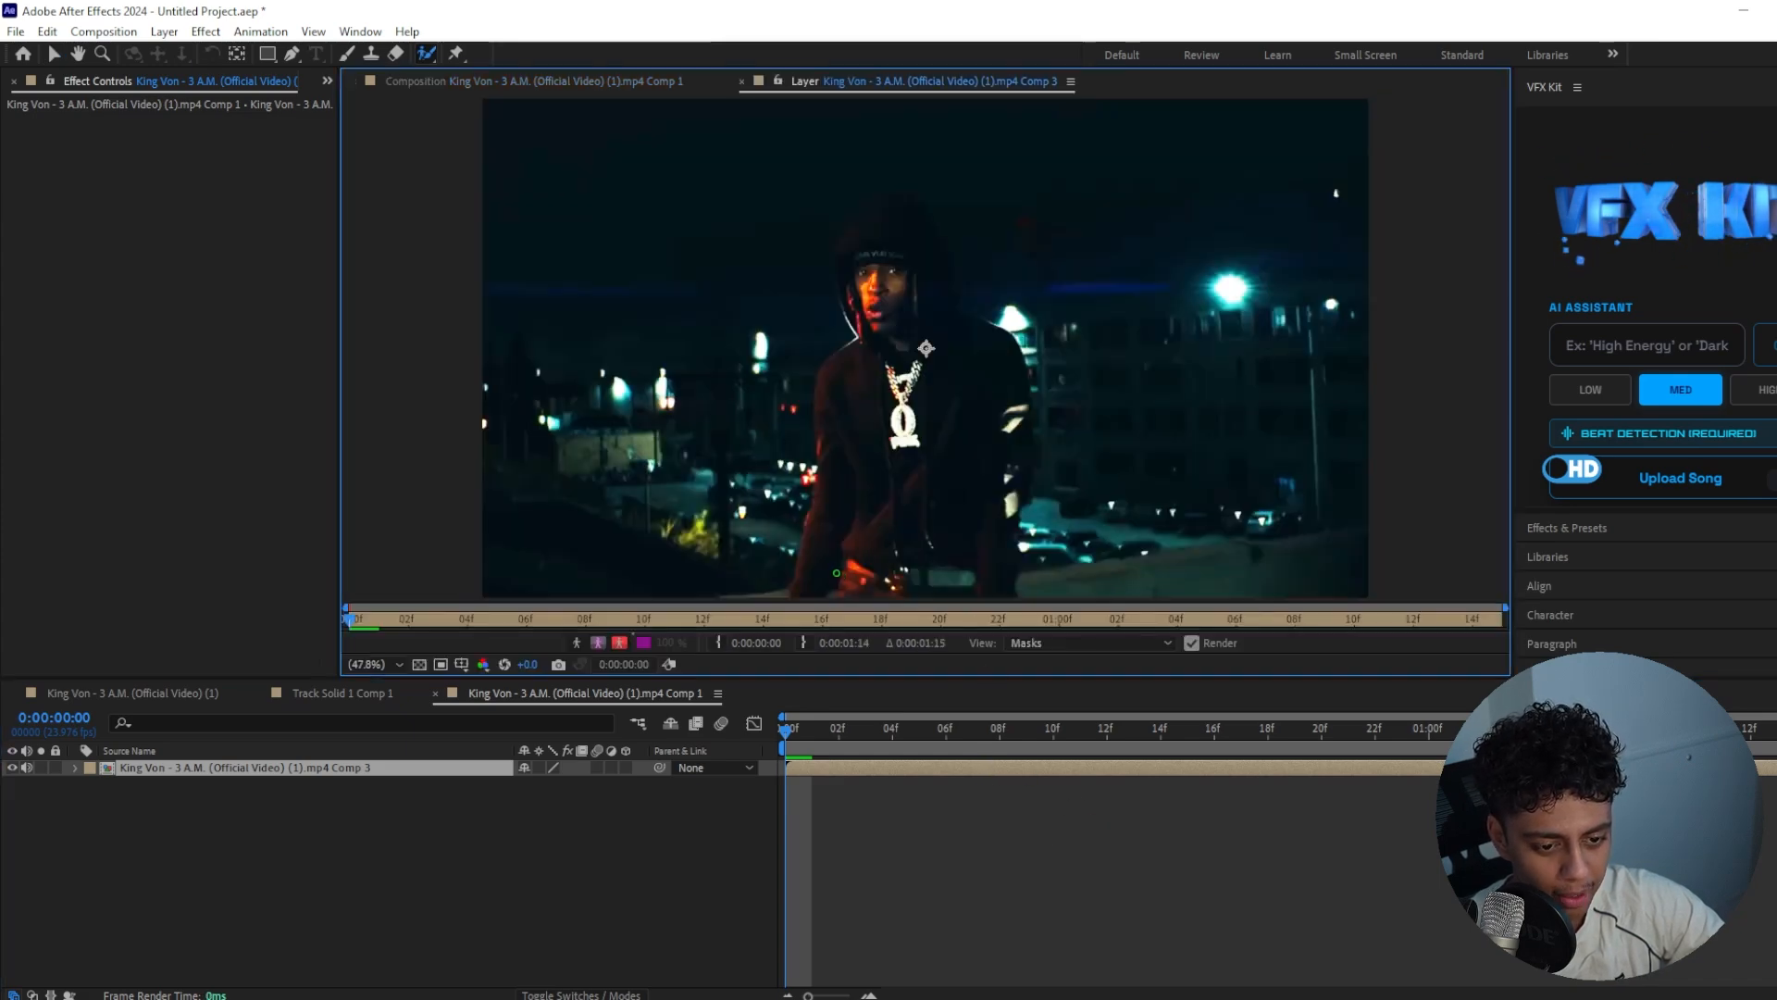
mouse_move(887, 303)
left_mouse_down()
mouse_move(911, 218)
mouse_move(980, 476)
mouse_move(926, 546)
mouse_move(826, 558)
left_mouse_up()
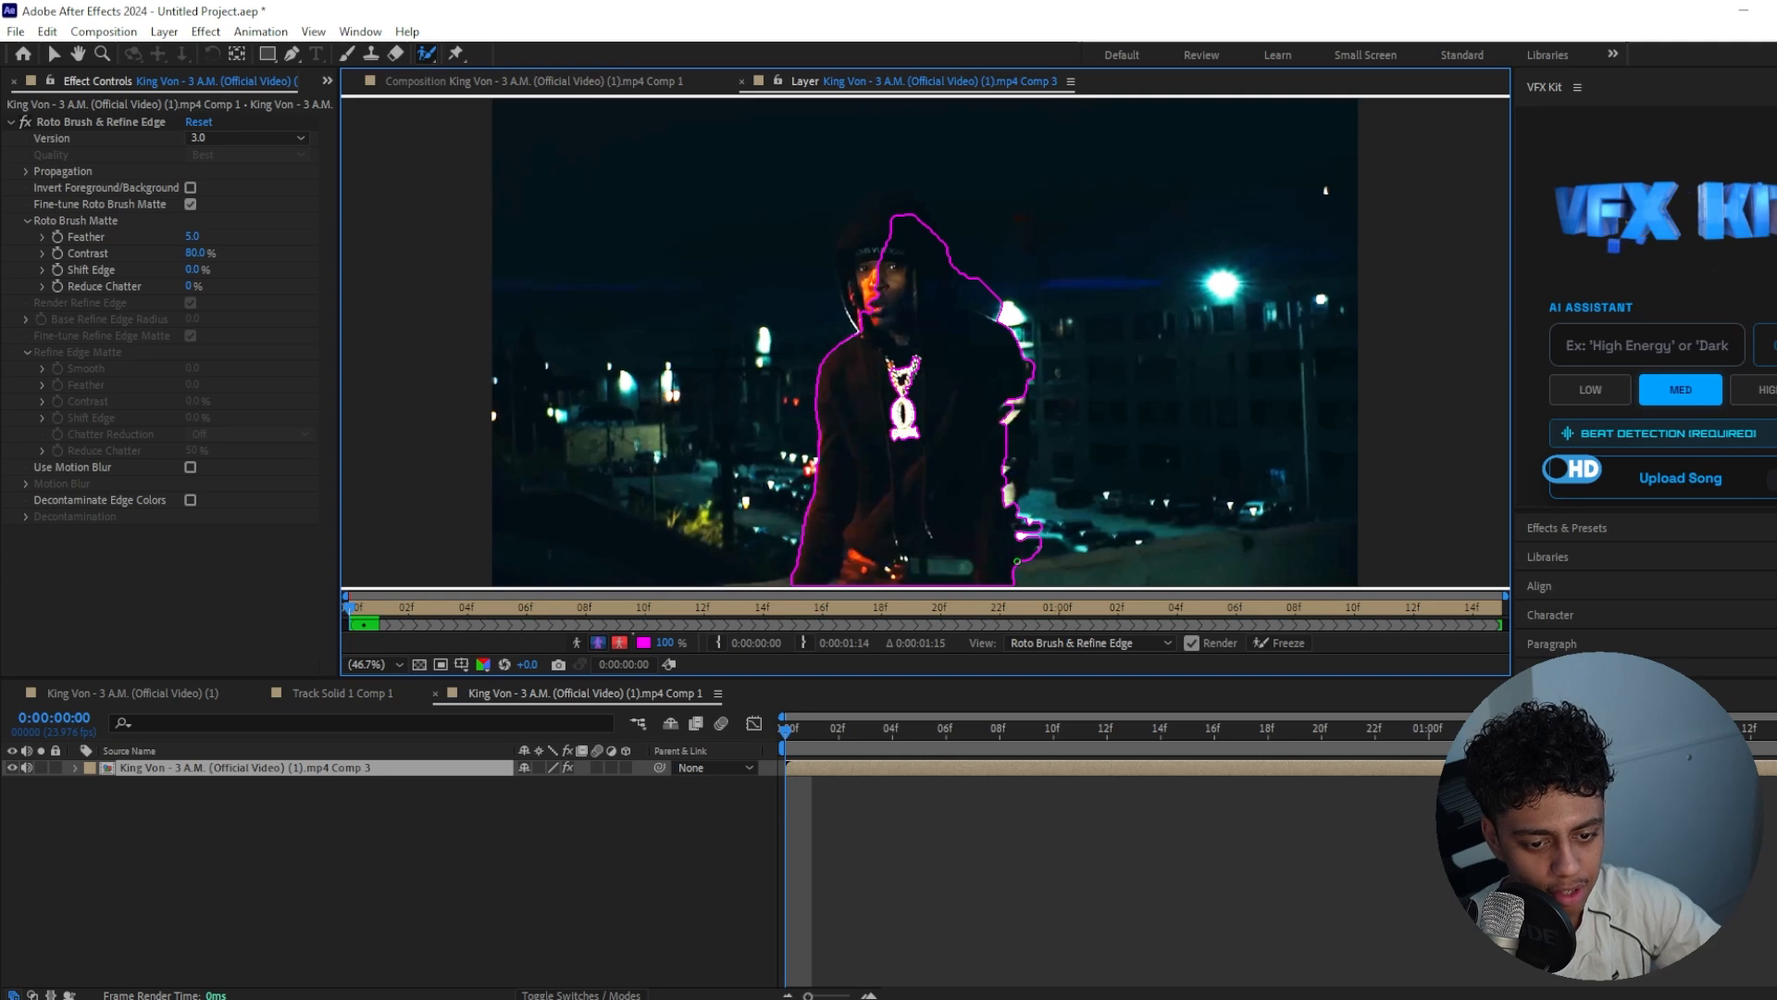
Refine the Roto Brush outline around the performer's hood, face edge and shoulder with additional strokes
left_click_drag(1002, 307, 964, 291, "alt")
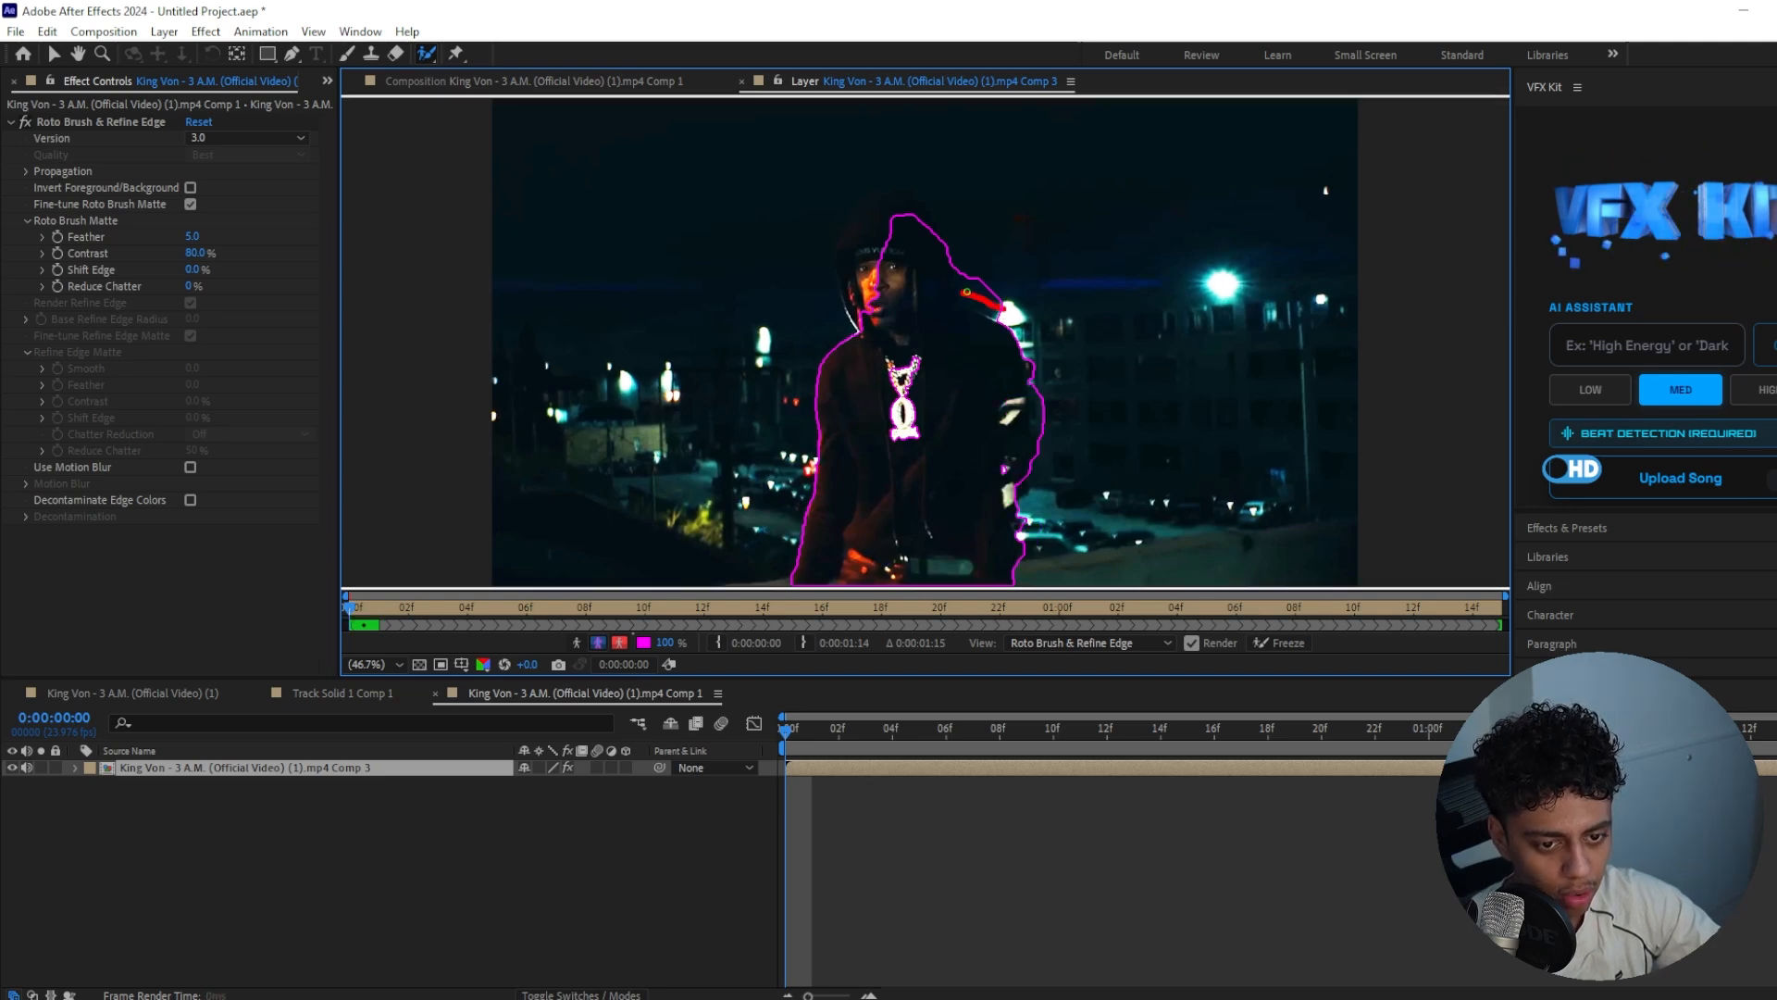
scroll(893, 387, "up", 3)
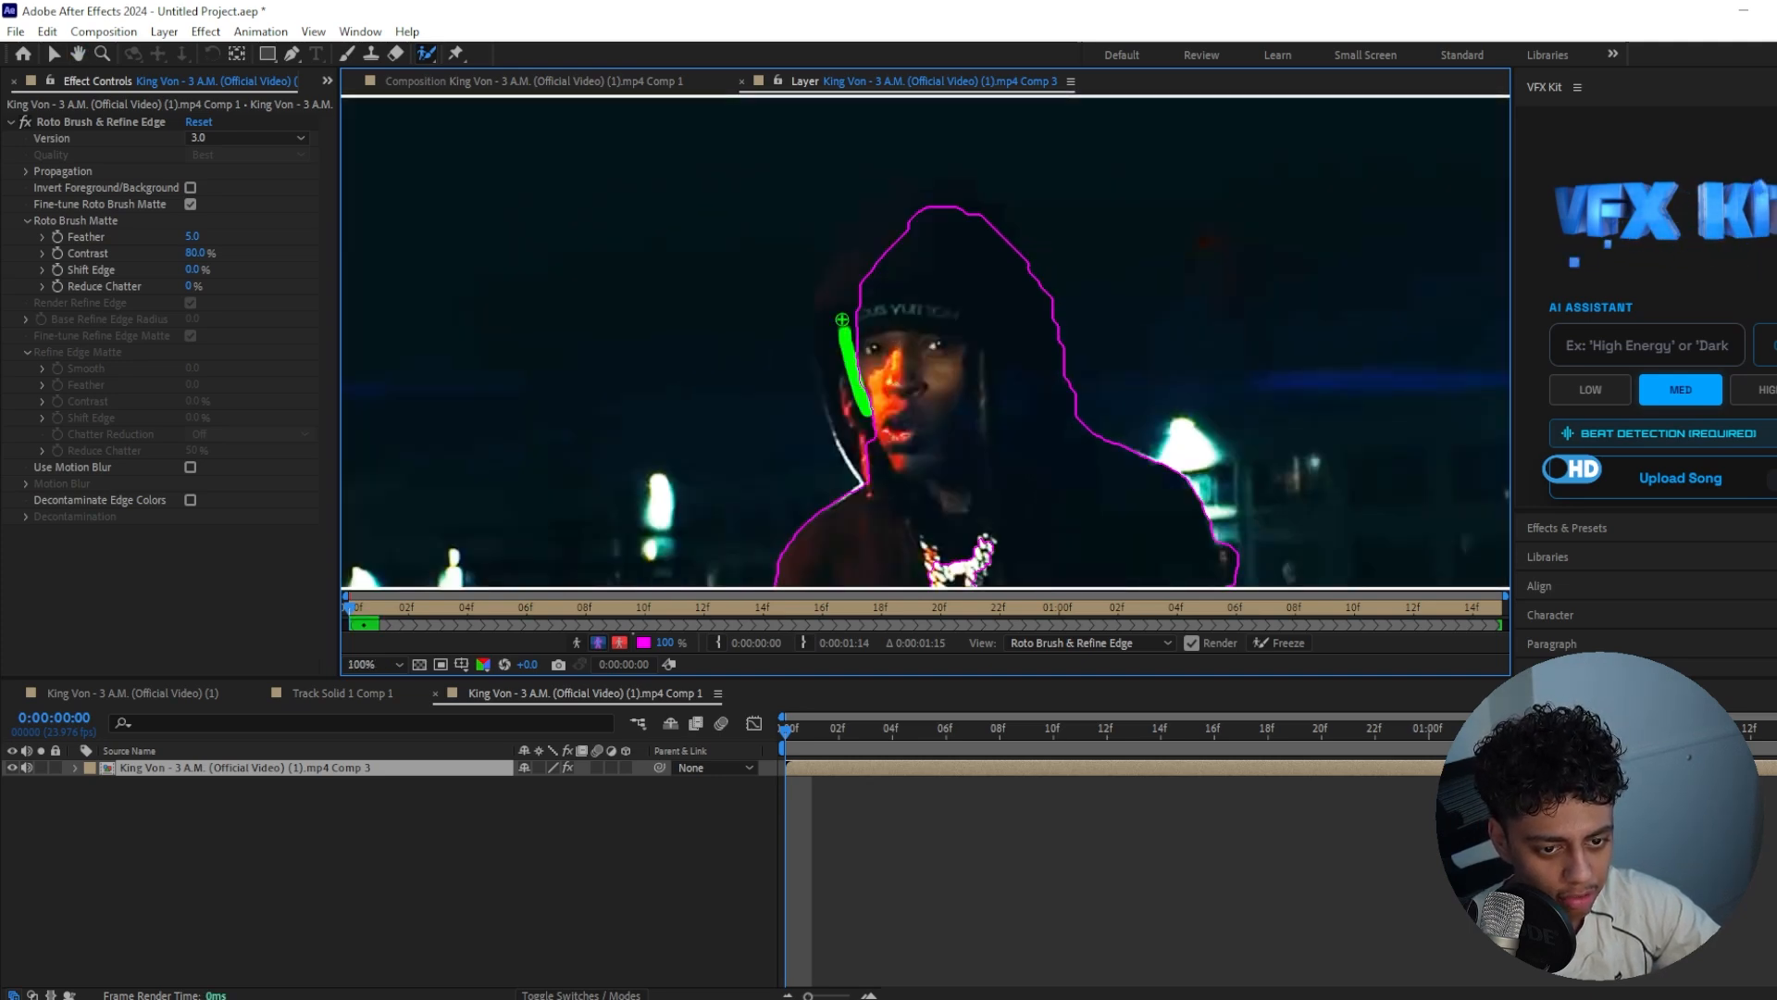
scroll(869, 309, "up", 3)
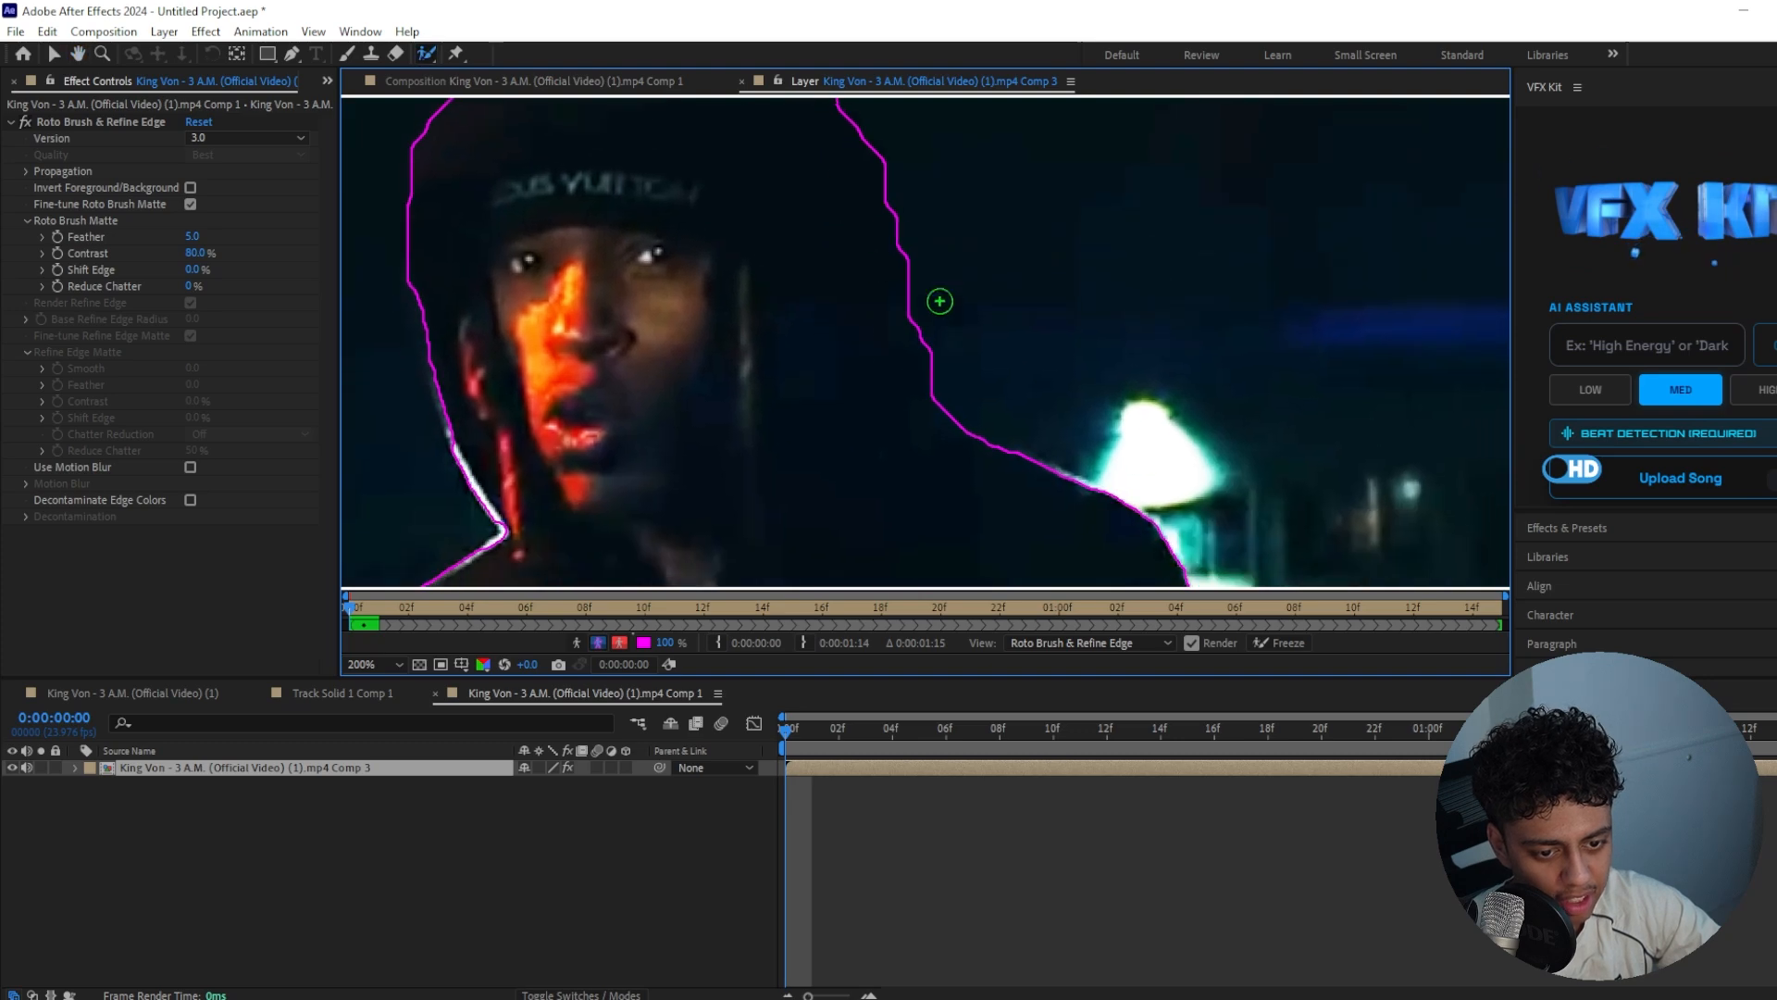
scroll(900, 326, "down", 2)
left_click_drag(1018, 412, 1031, 466)
scroll(925, 370, "down", 1)
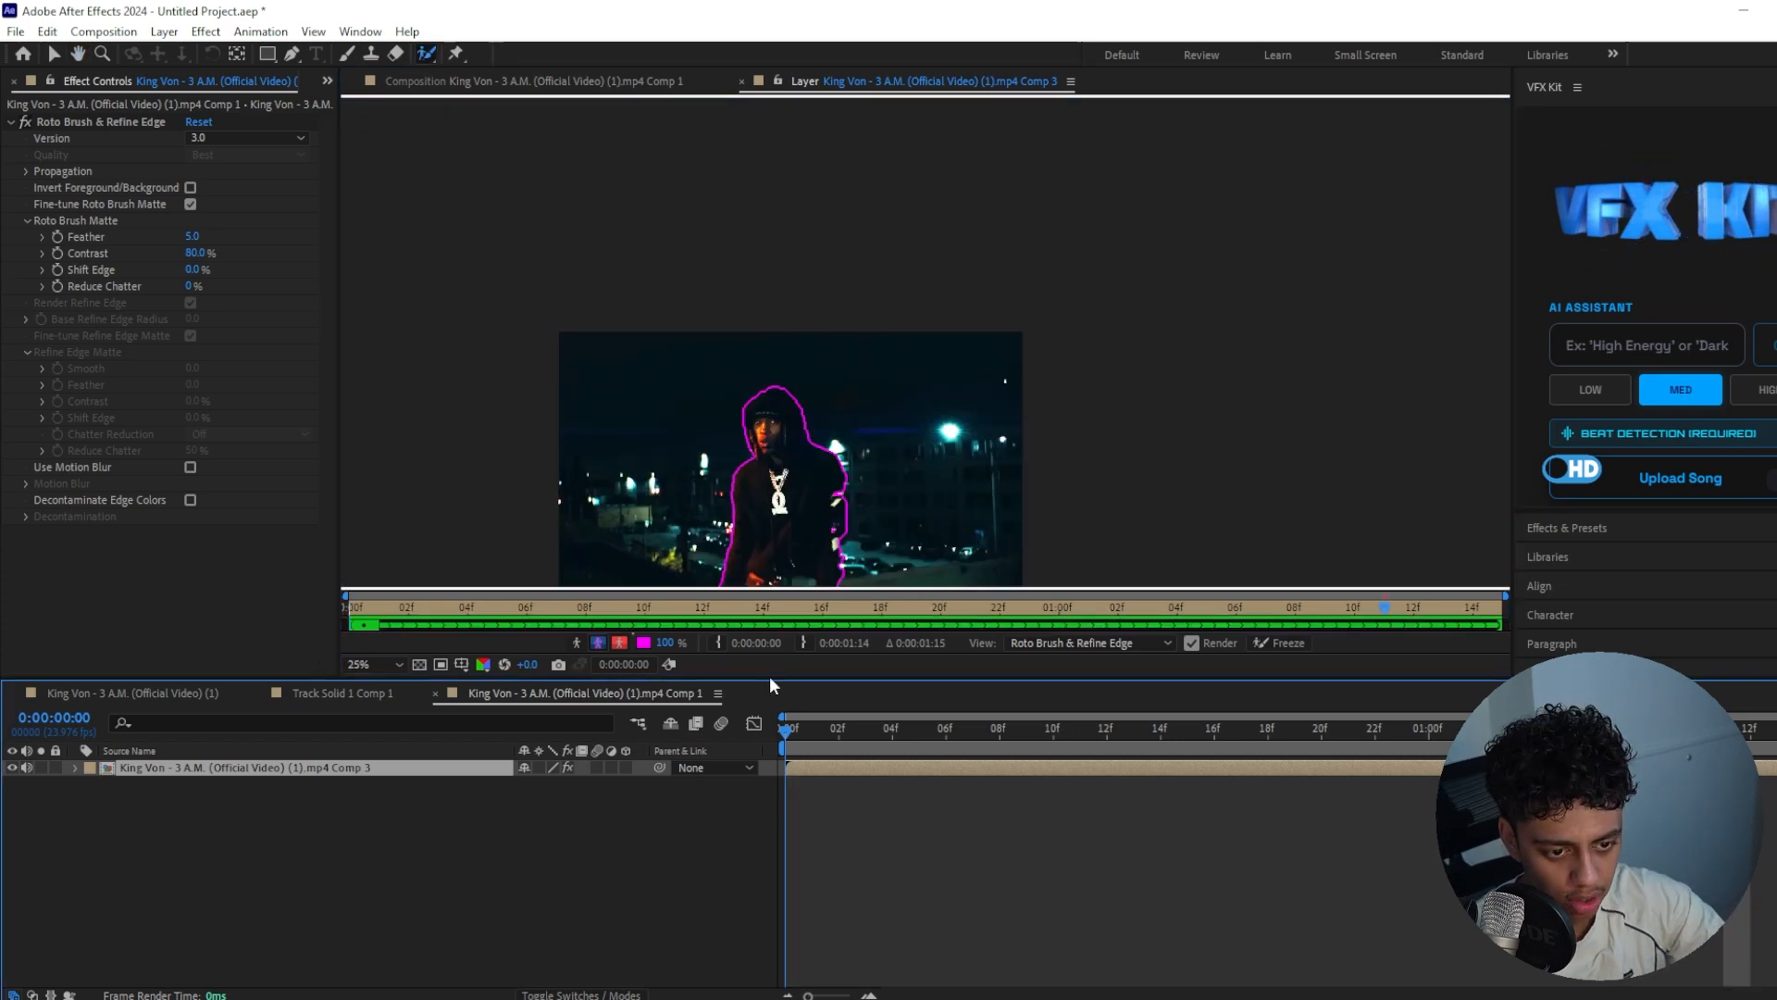
Apply Refine Soft Matte to the rotoscoped layer in the main composition, with additional edge radius 6 and feather 12.8
left_click_drag(769, 675, 1106, 690)
left_click(740, 81)
key("ctrl+space")
type("refine sof")
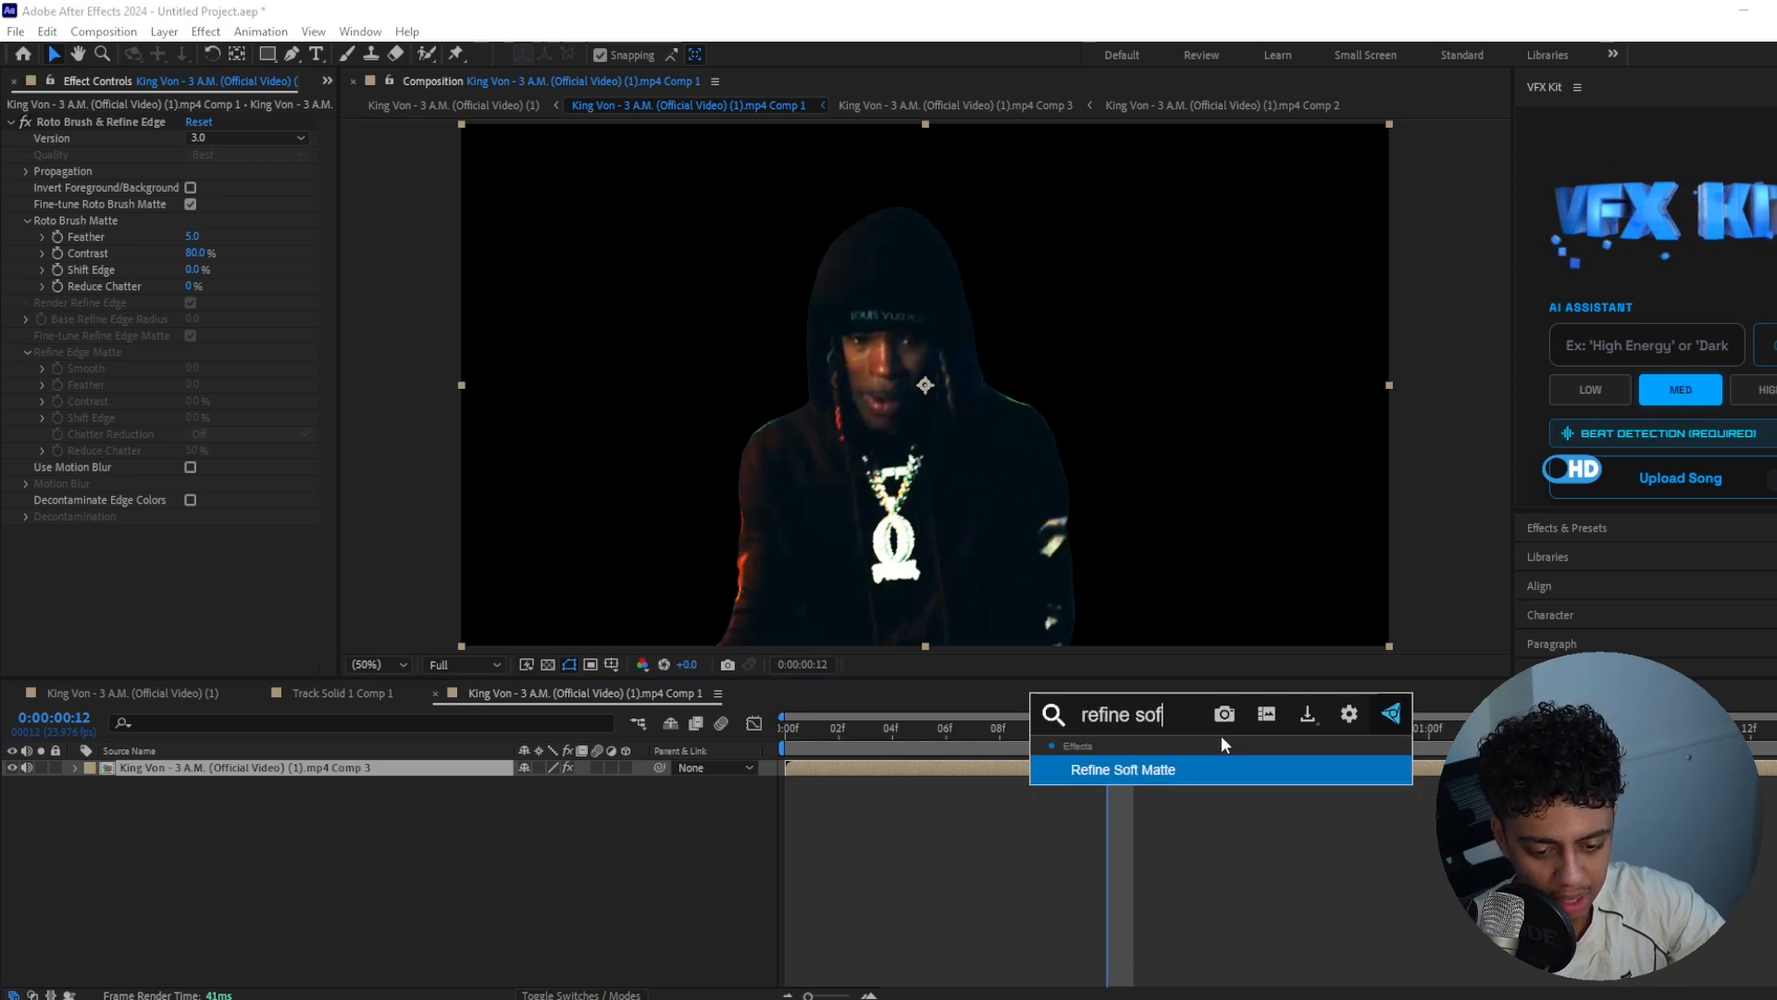
key("Return")
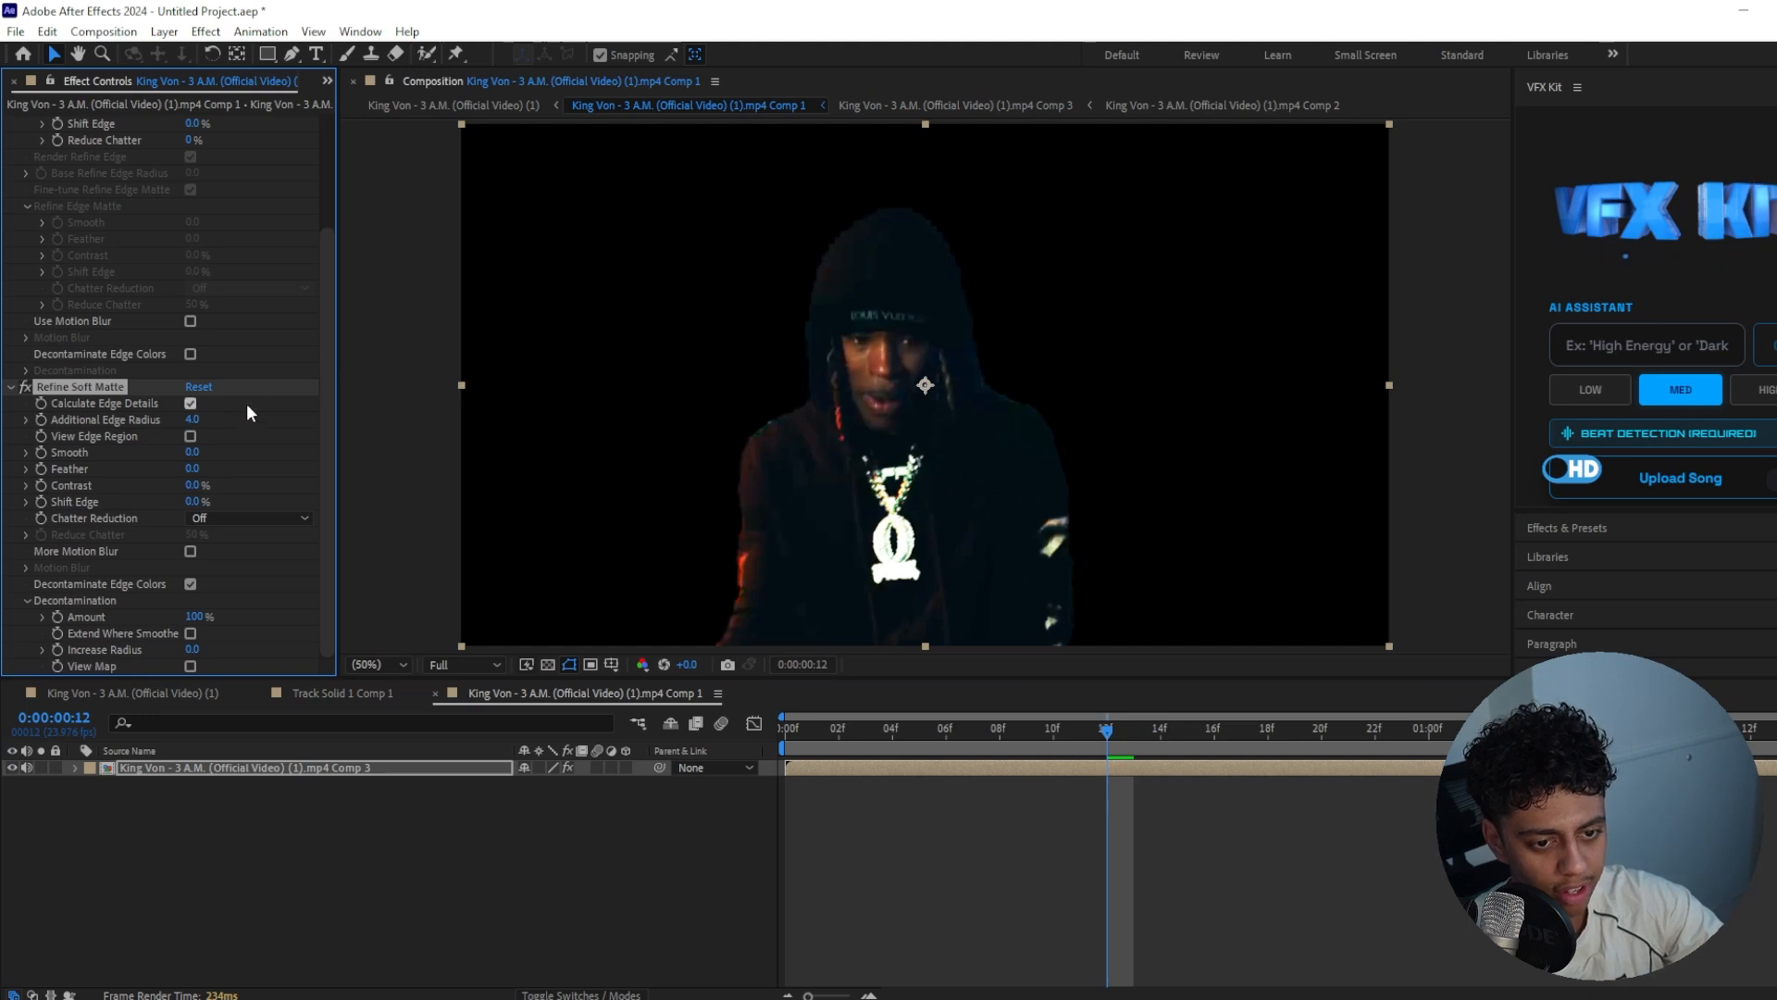
left_click_drag(192, 467, 315, 458)
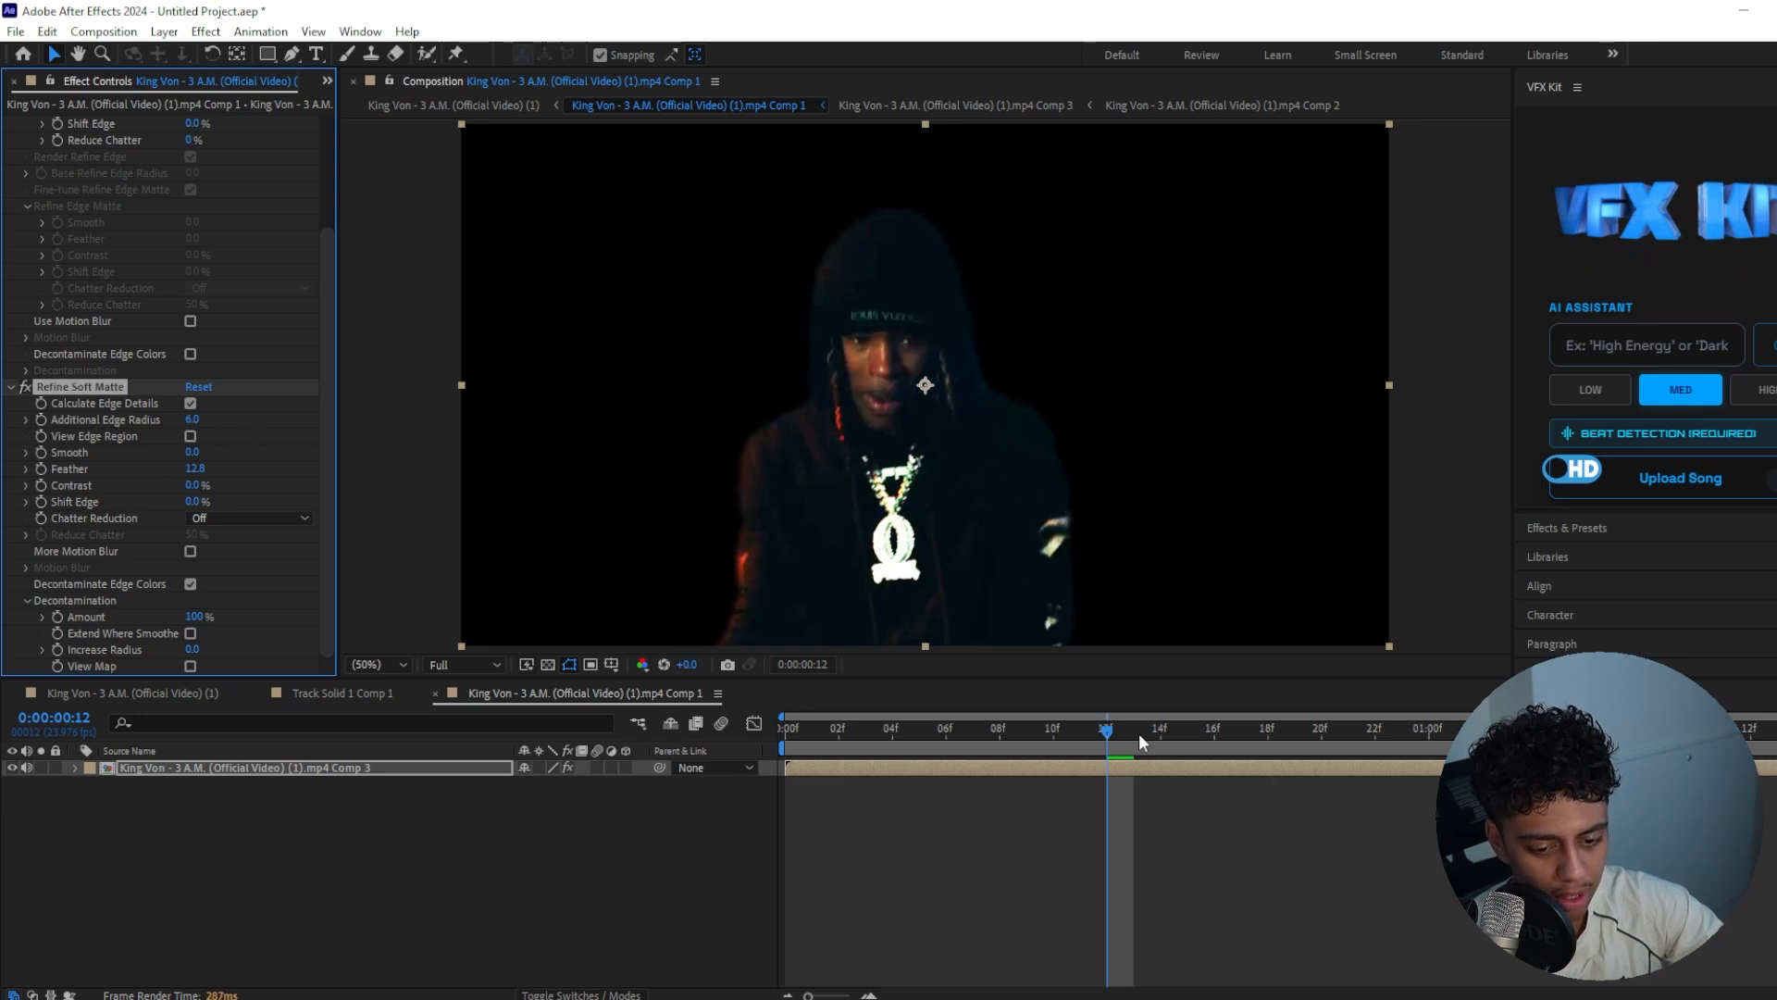
Try deleting Brightness & Contrast inside the nested composition and check the cutout at several frames
double_click(868, 766)
left_click(76, 121)
key("Delete")
left_click(529, 698)
left_click(1298, 725)
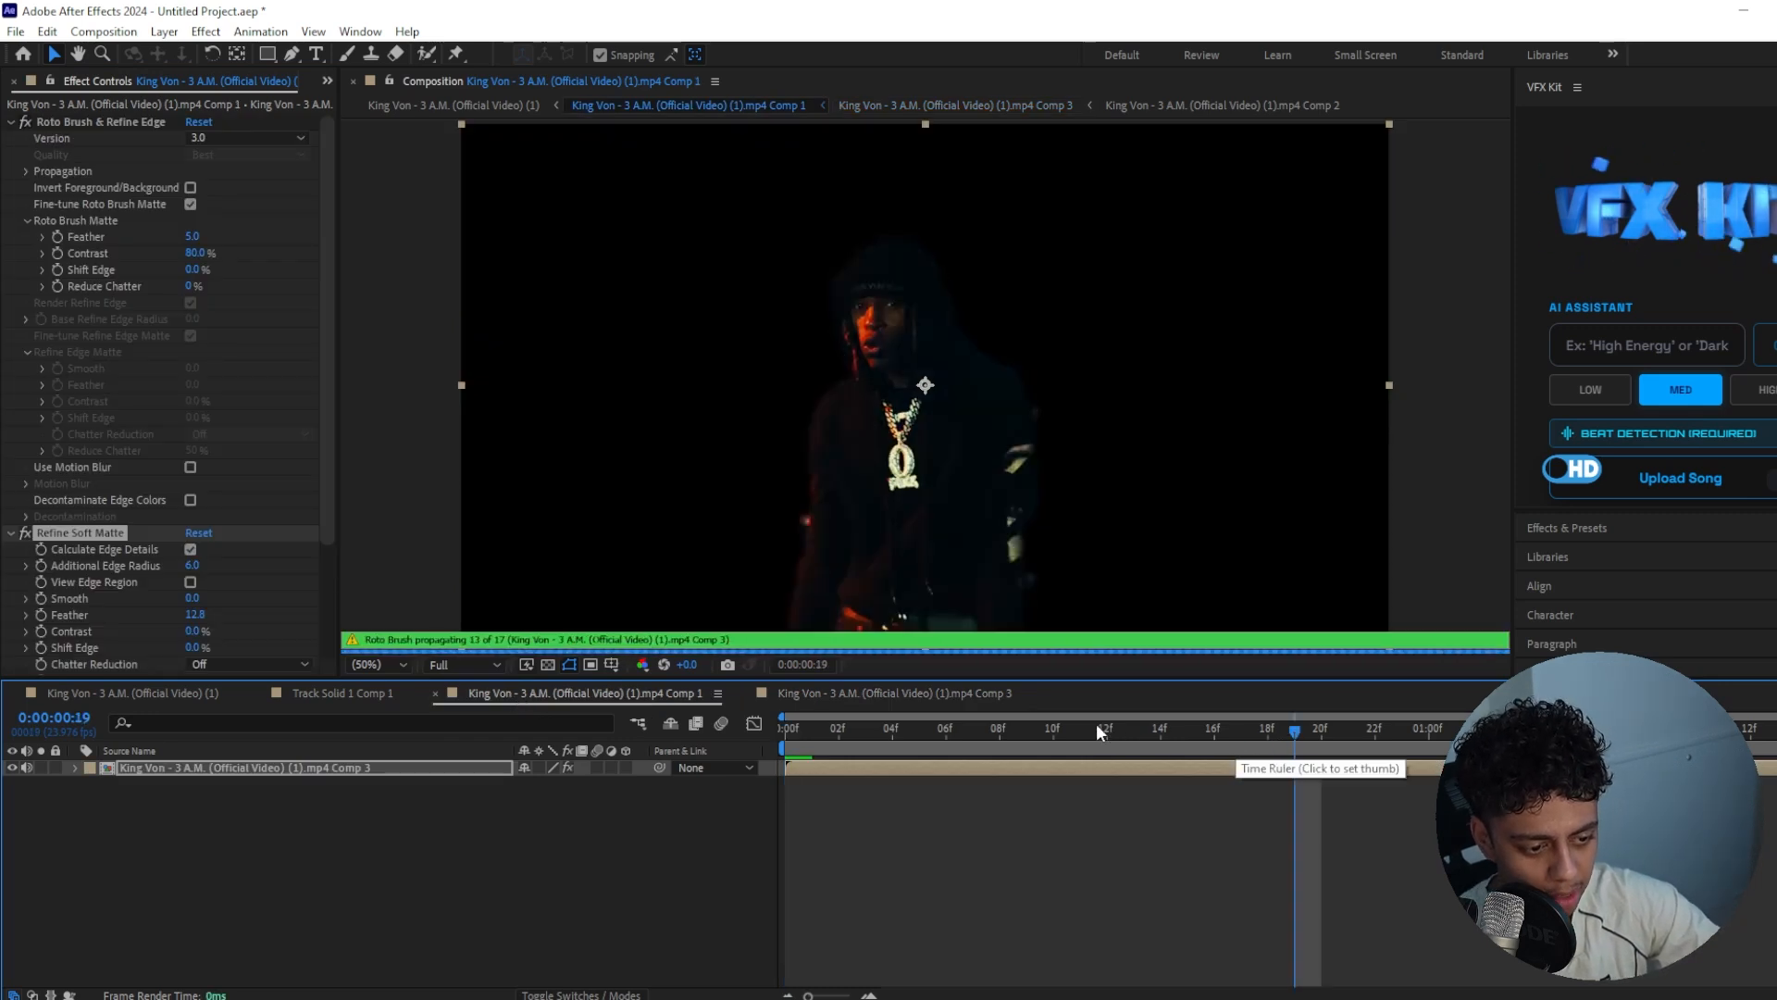
key("Home")
double_click(1041, 770)
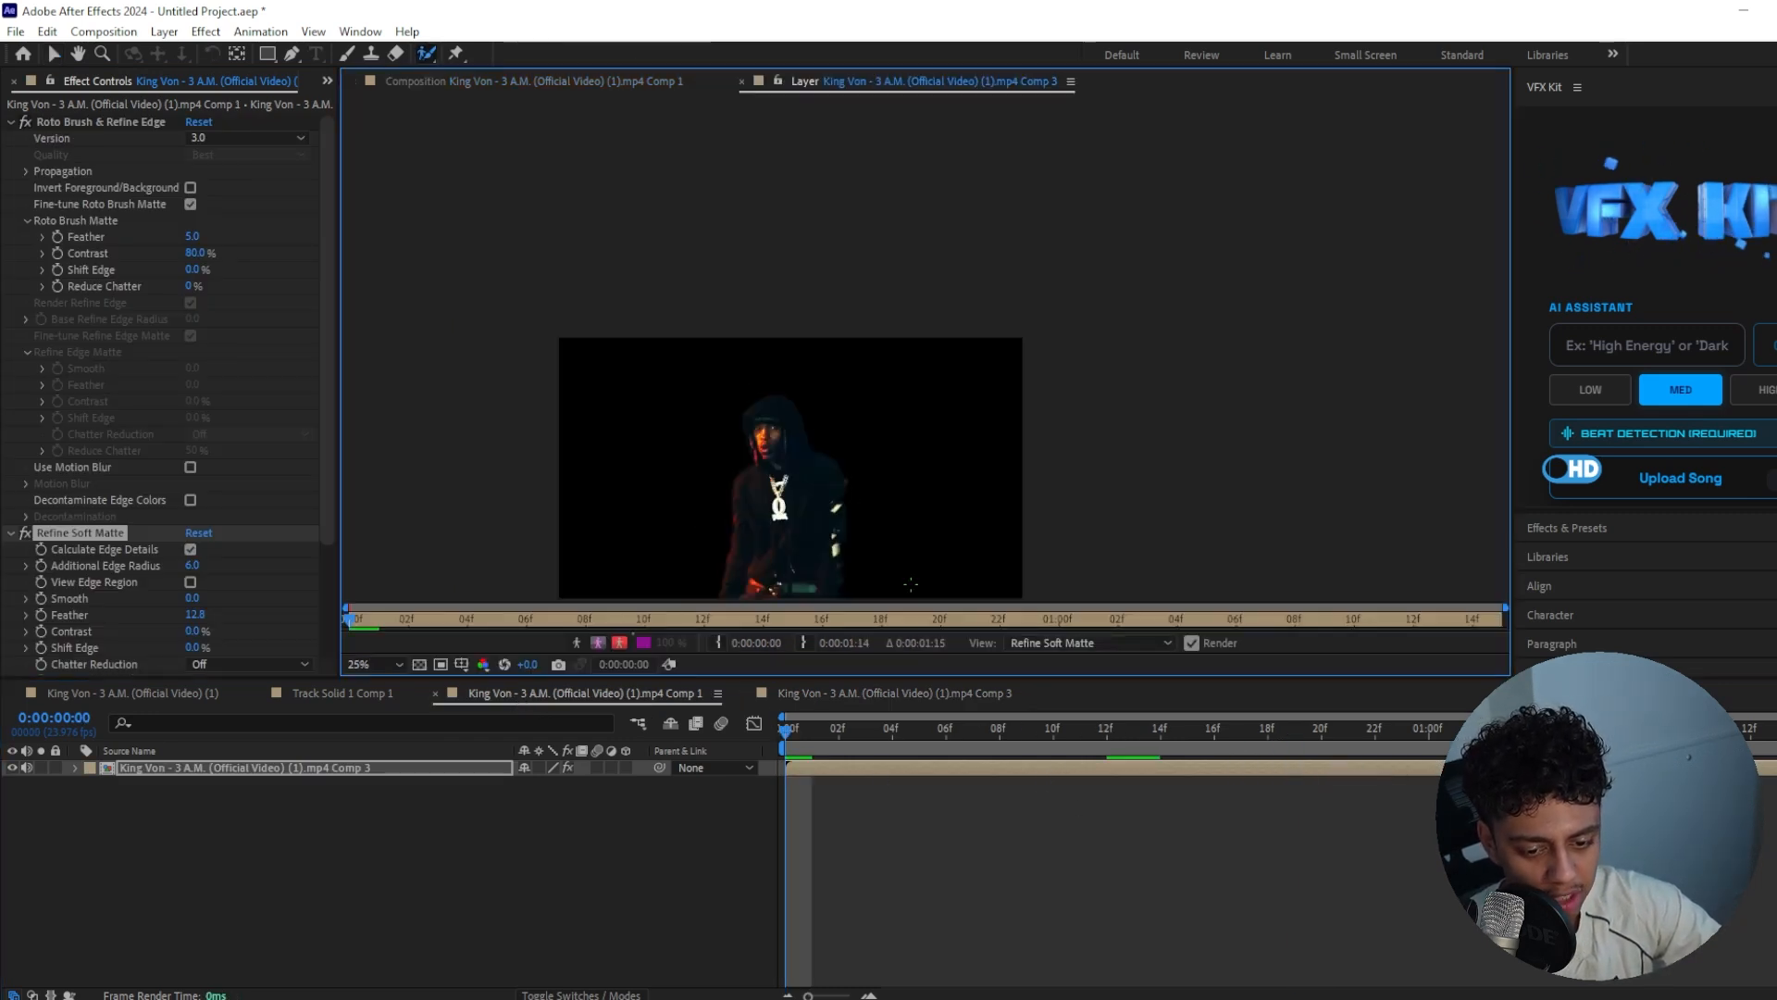
scroll(870, 398, "up", 1)
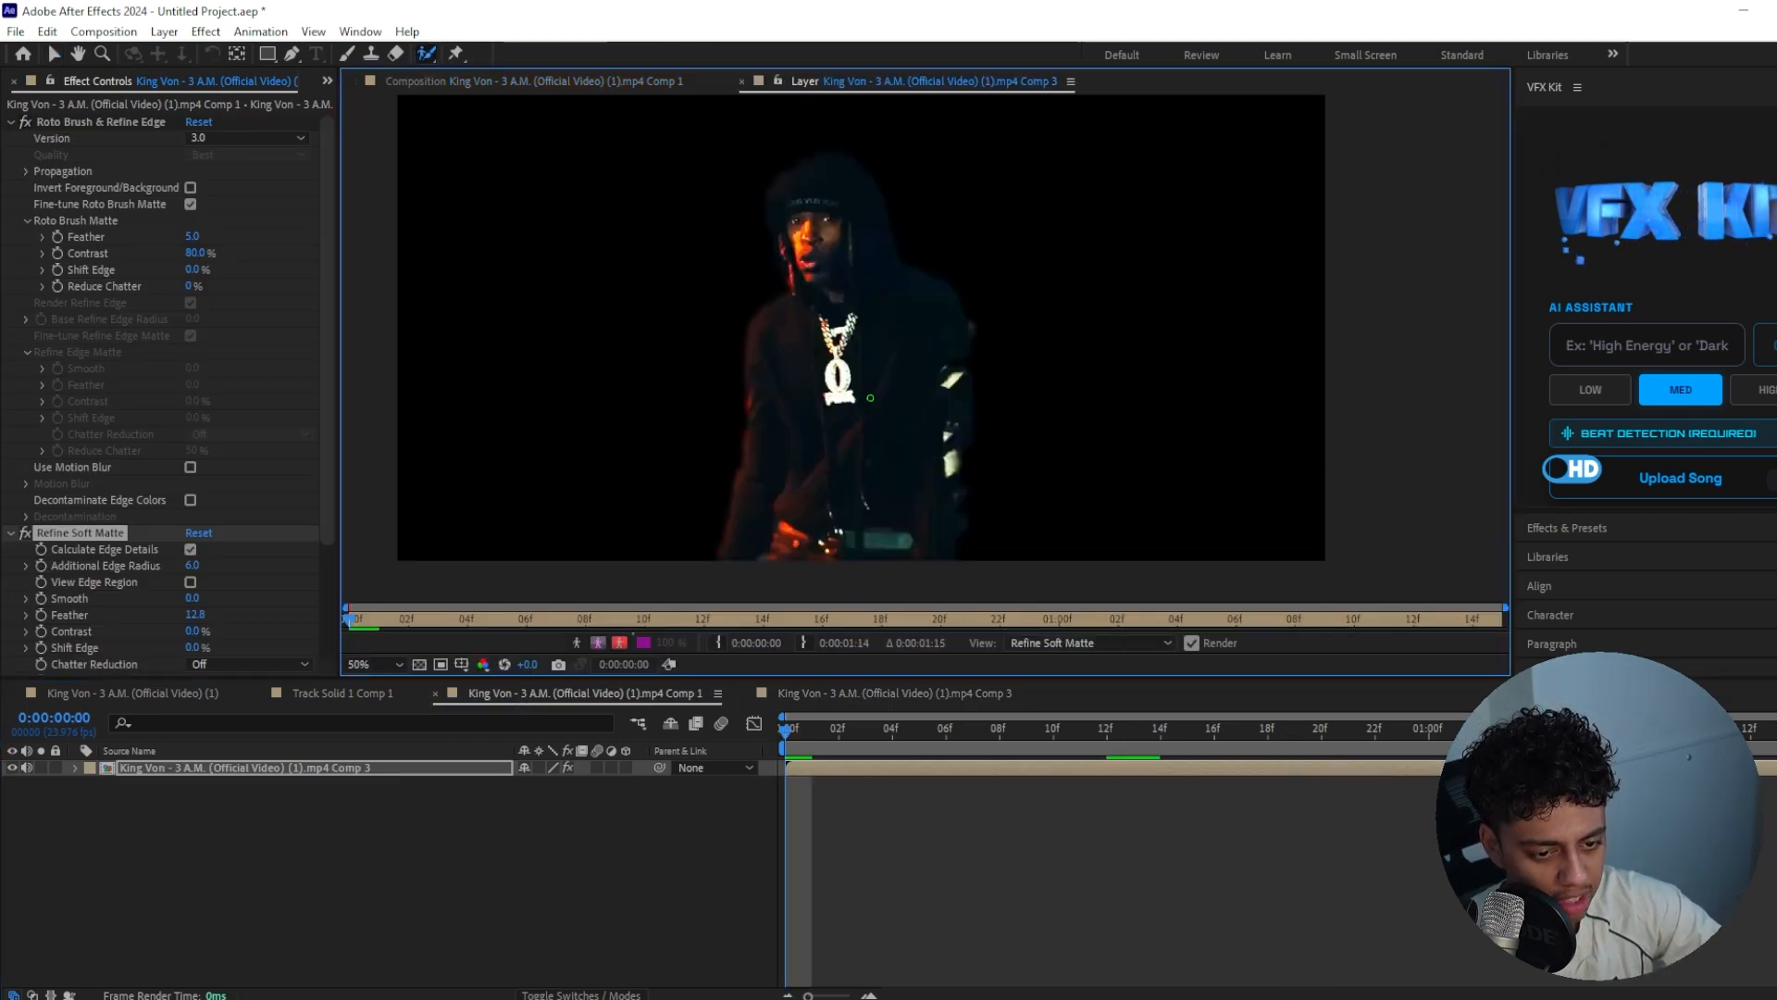
left_click(87, 135)
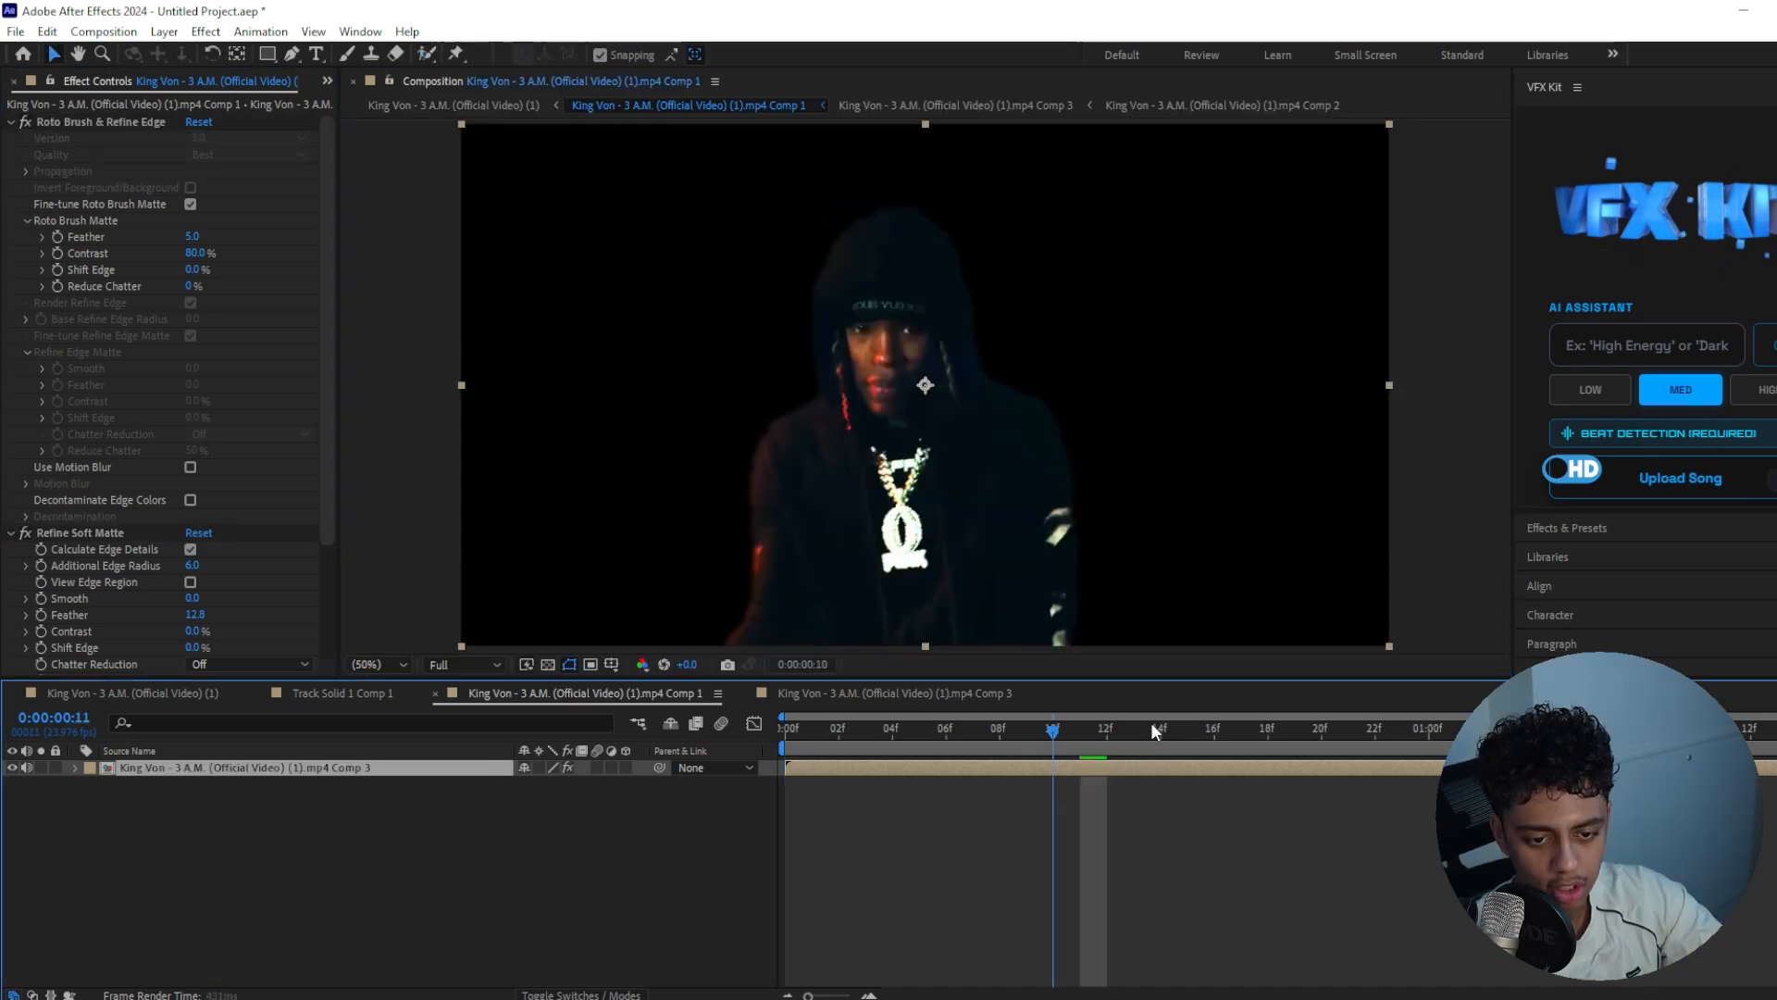
left_click_drag(1151, 722, 1188, 729)
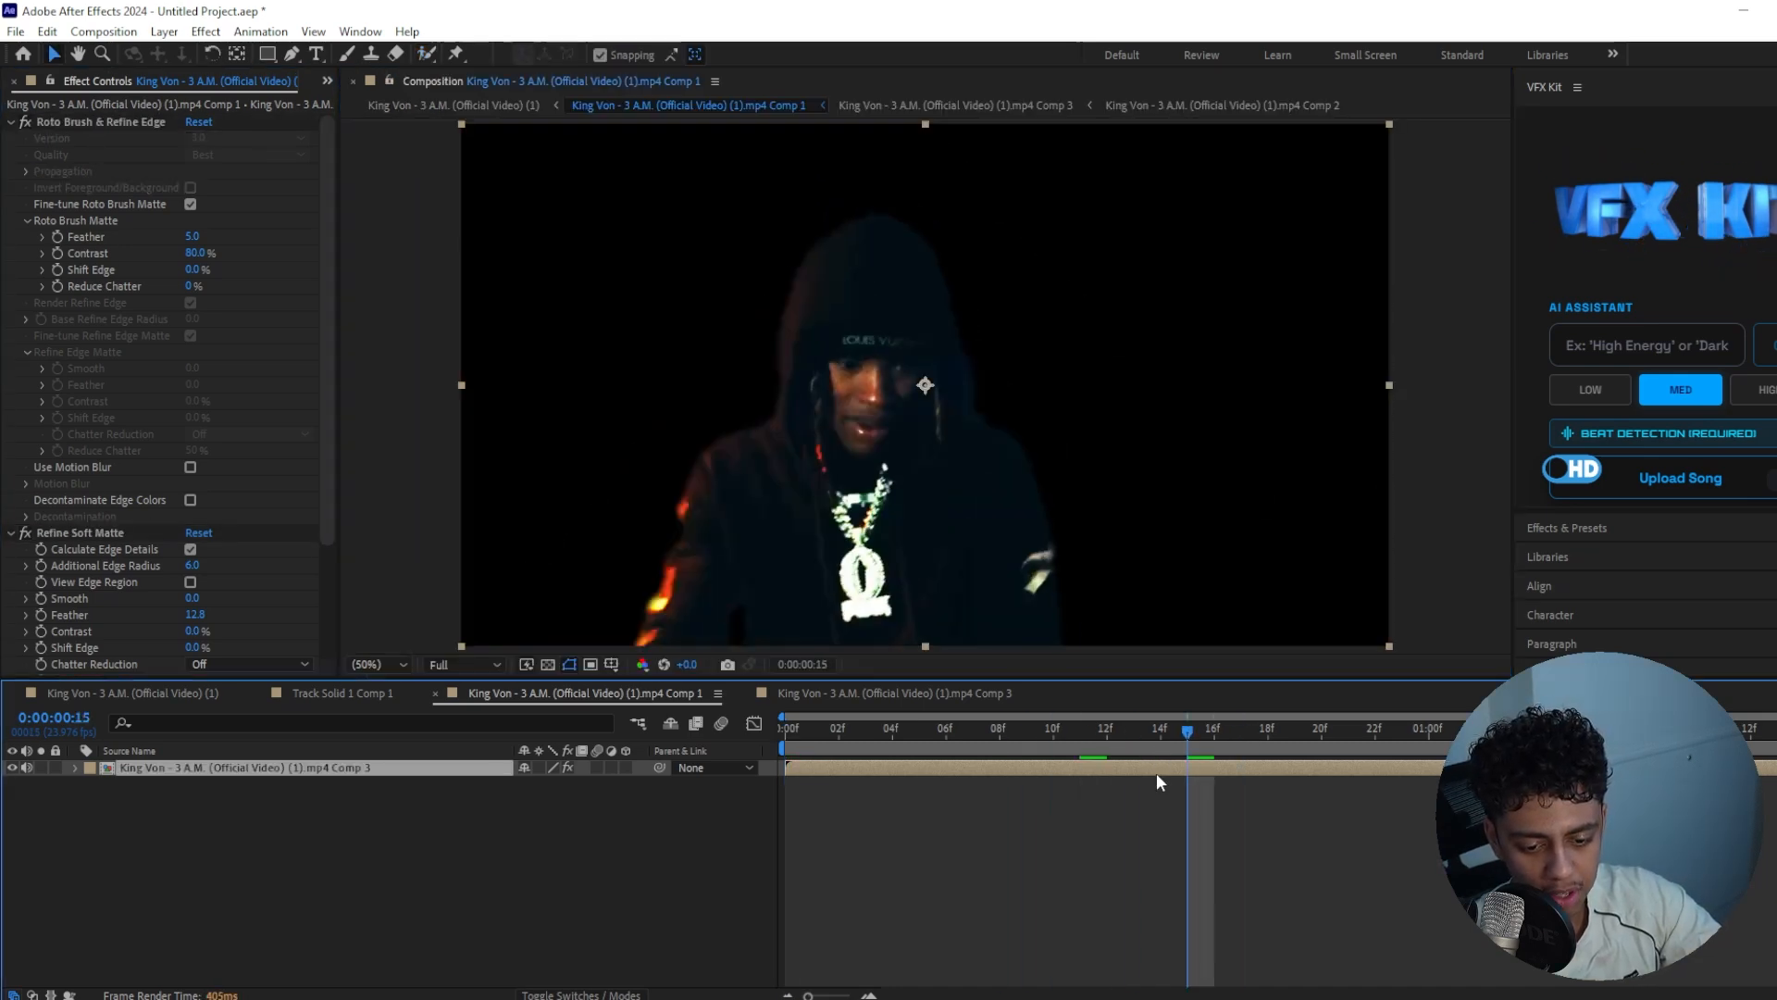
Disable Brightness & Contrast inside the nested composition, then review the cutout in the main composition
double_click(1157, 769)
left_click(25, 122)
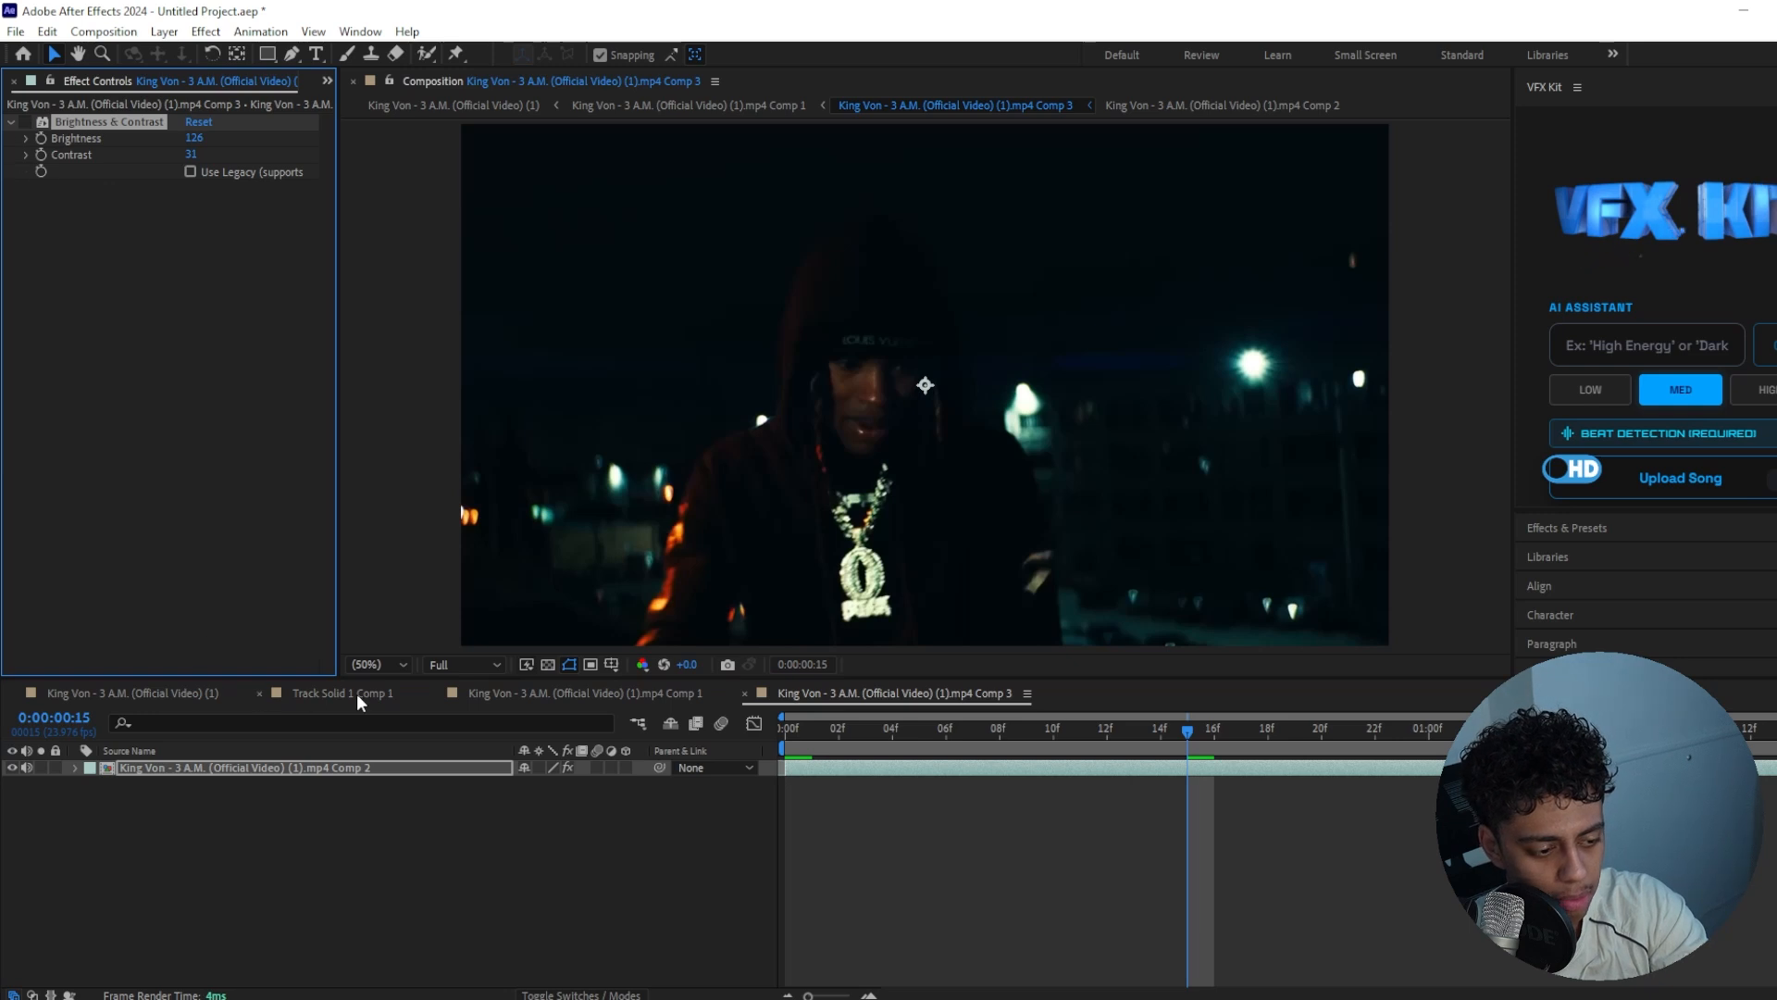
left_click(649, 695)
left_click(648, 694)
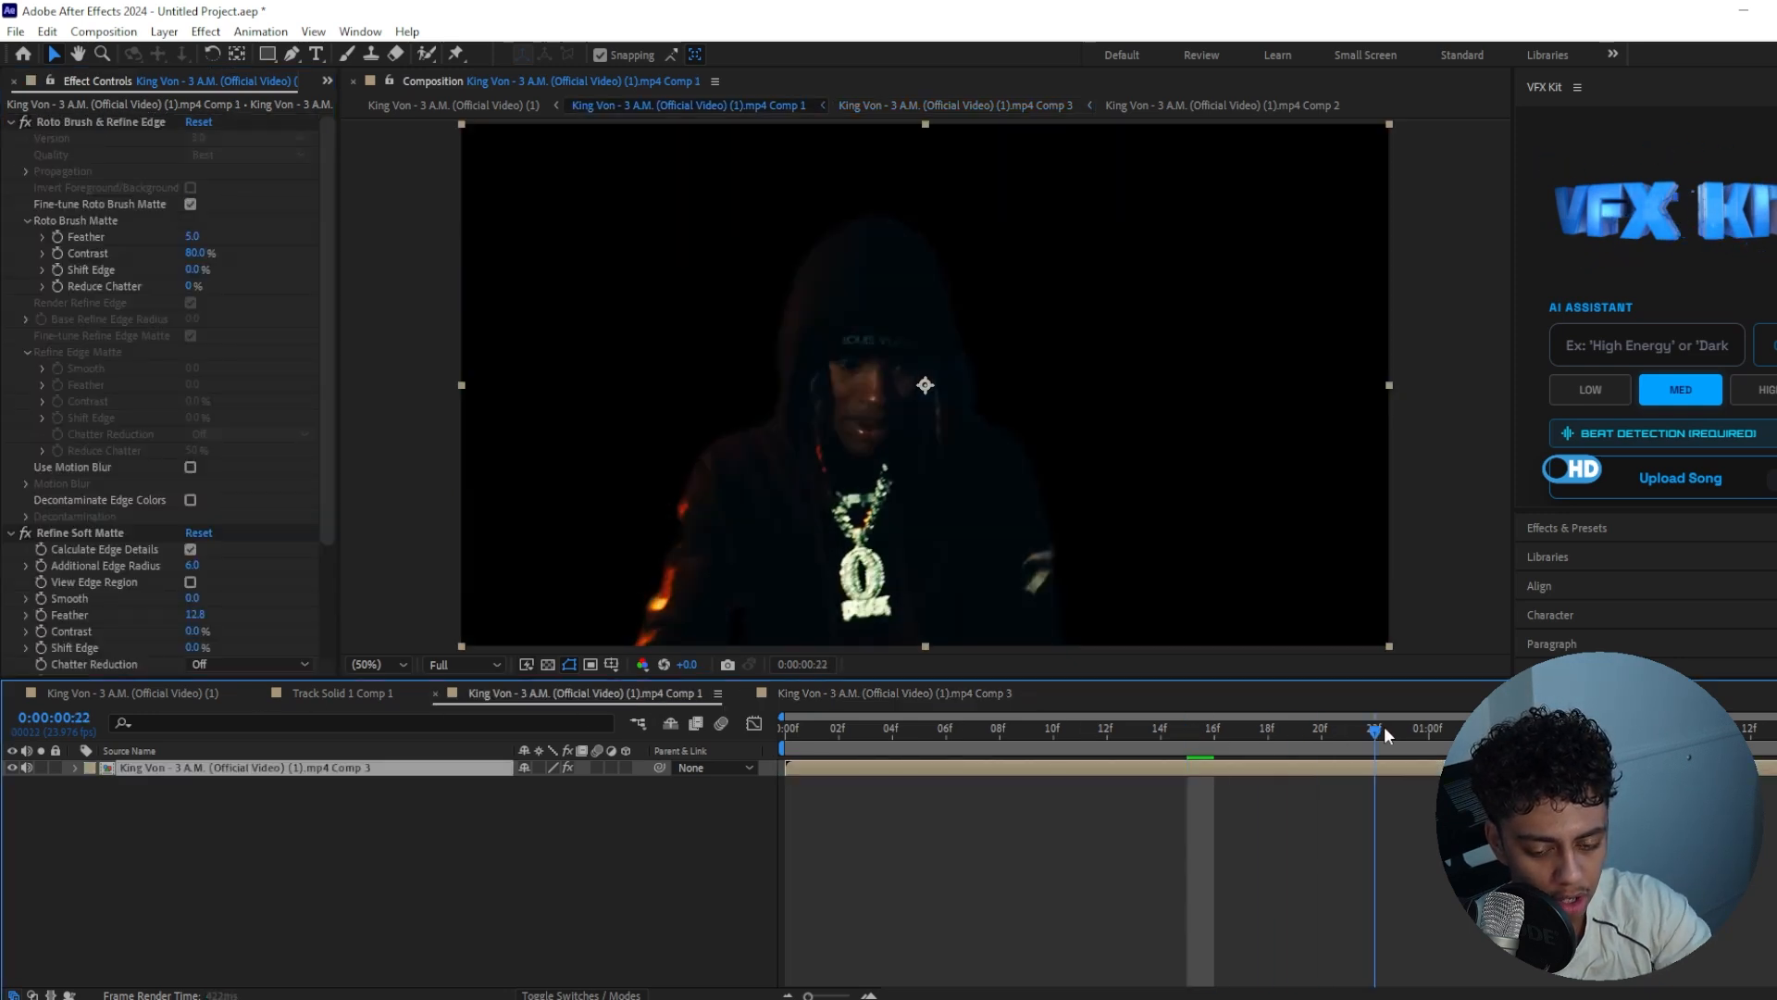
left_click_drag(1385, 726, 957, 735)
Duplicate the rotoscoped layer and mute the audio of both copies
key("ctrl+d")
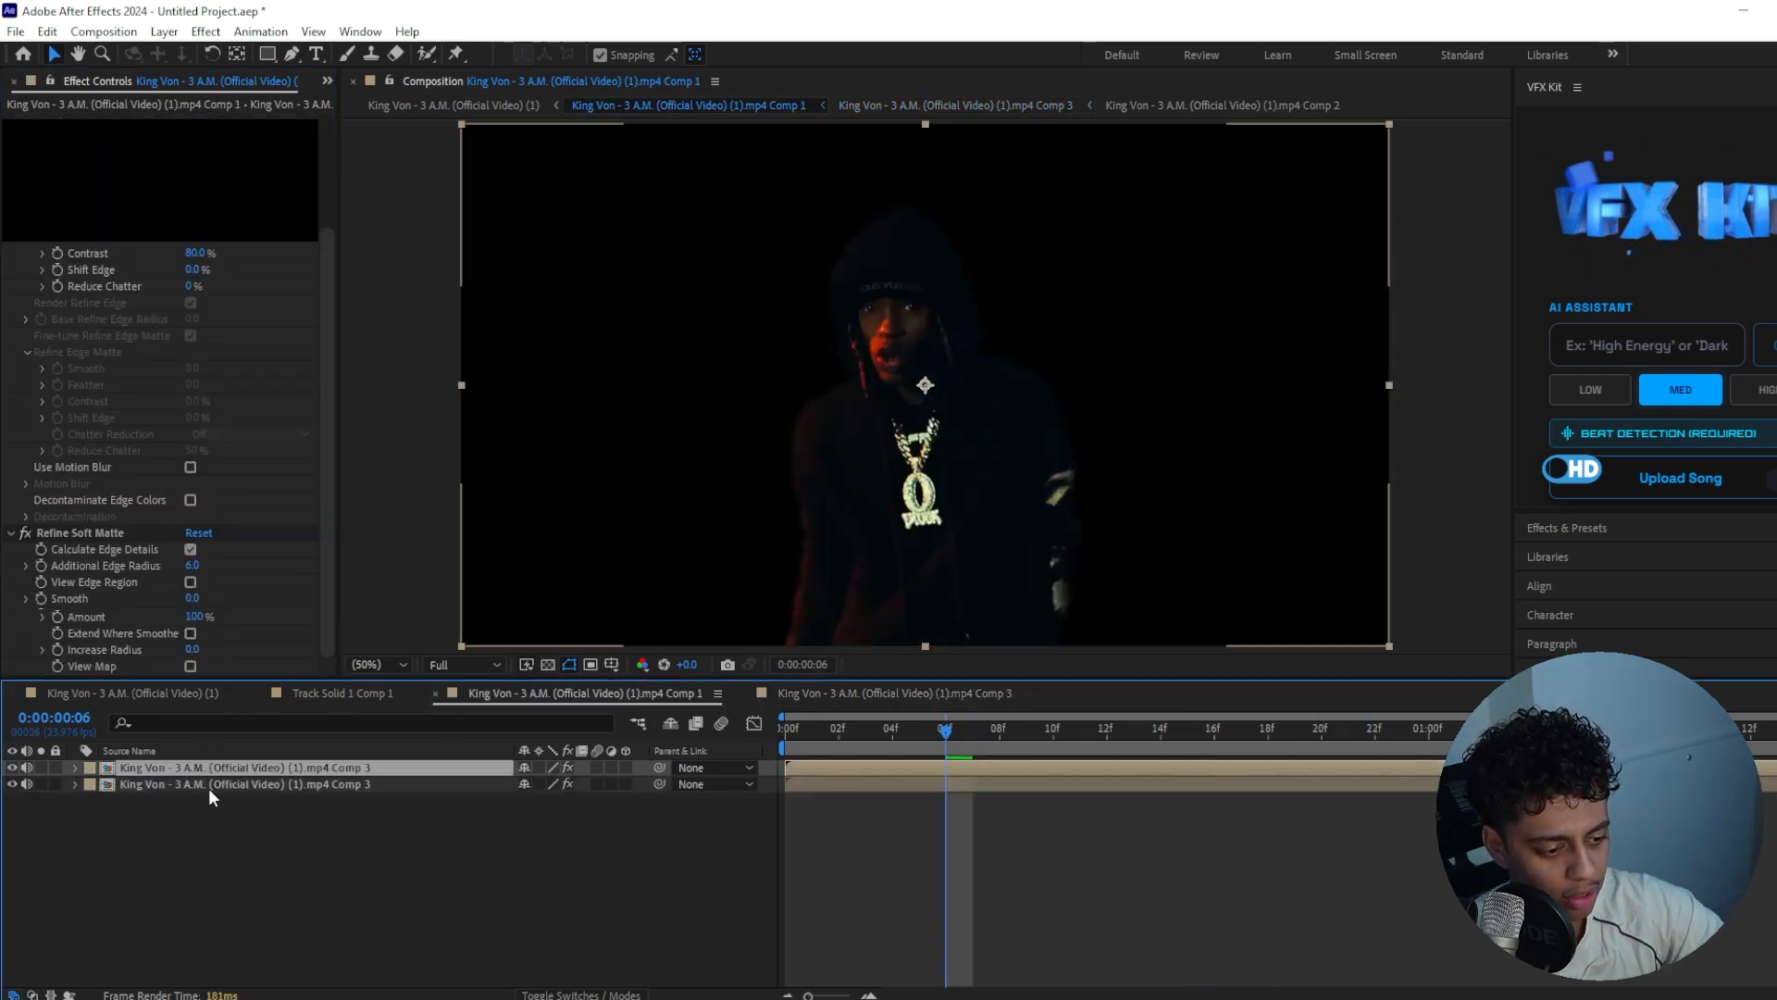
left_click(209, 786)
left_click_drag(26, 767, 26, 786)
left_click(24, 811)
Remove all effects from the lower copy of the layer so it shows the full background
left_click(94, 535)
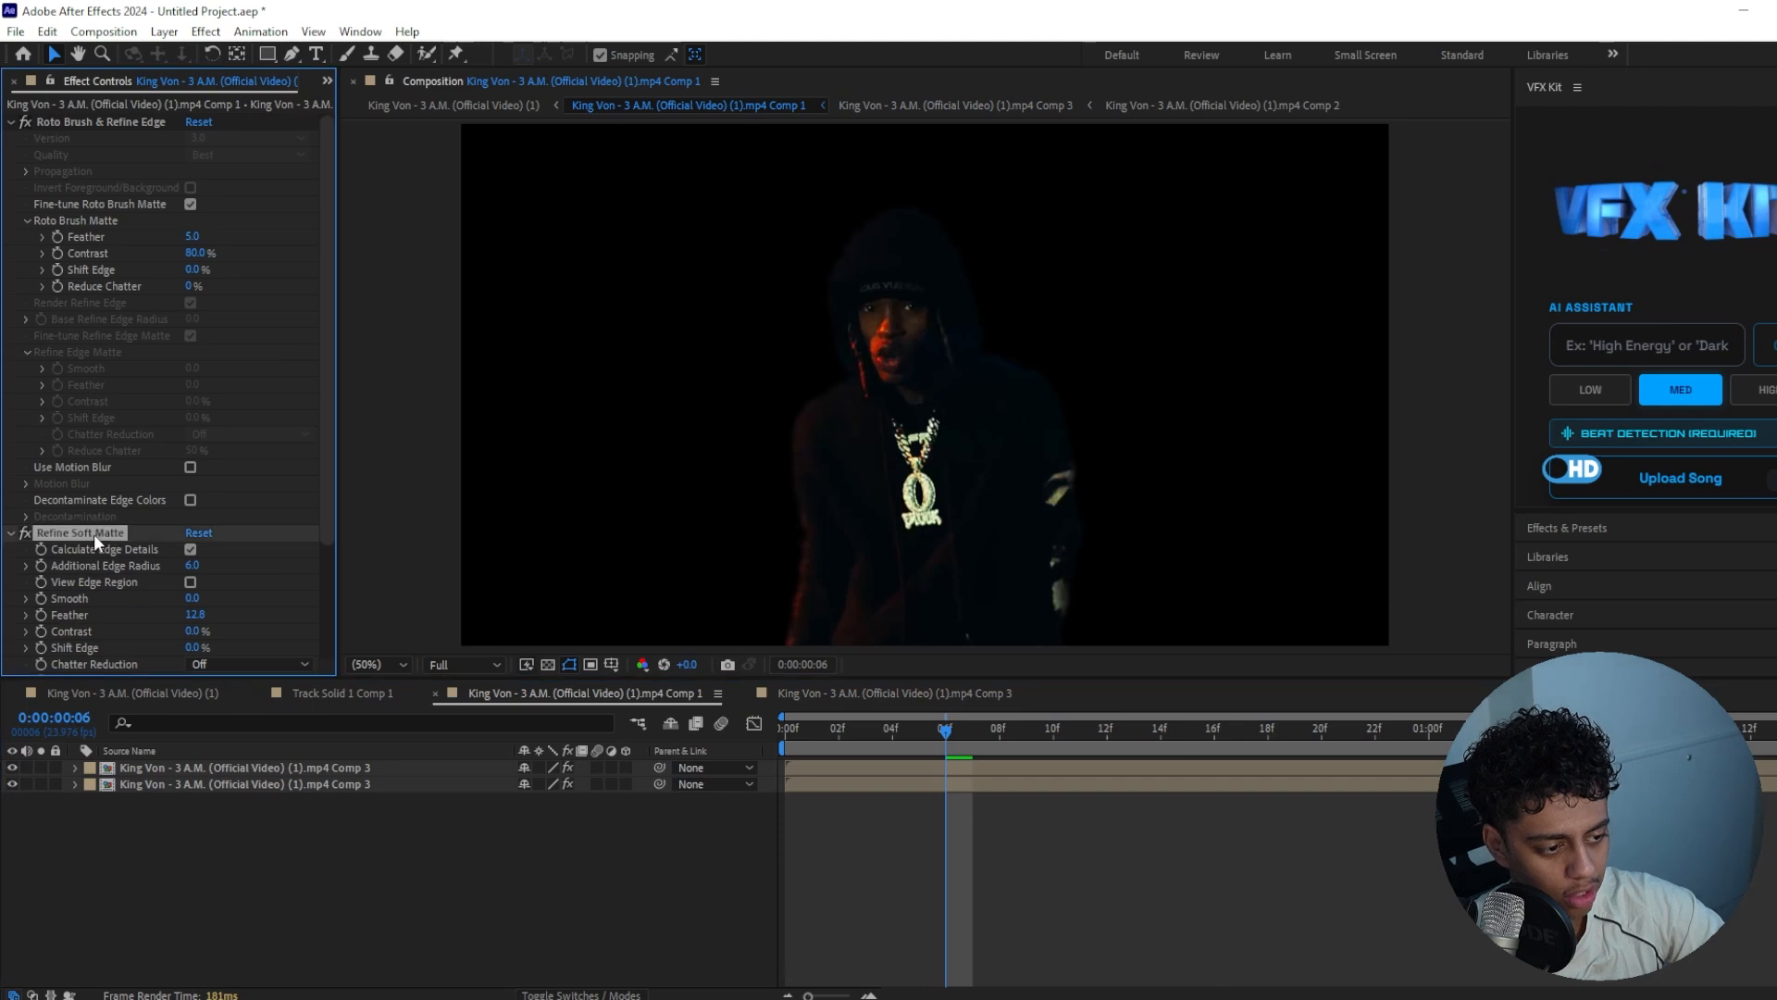
key("ctrl+a")
key("Delete")
left_click_drag(944, 725, 1052, 737)
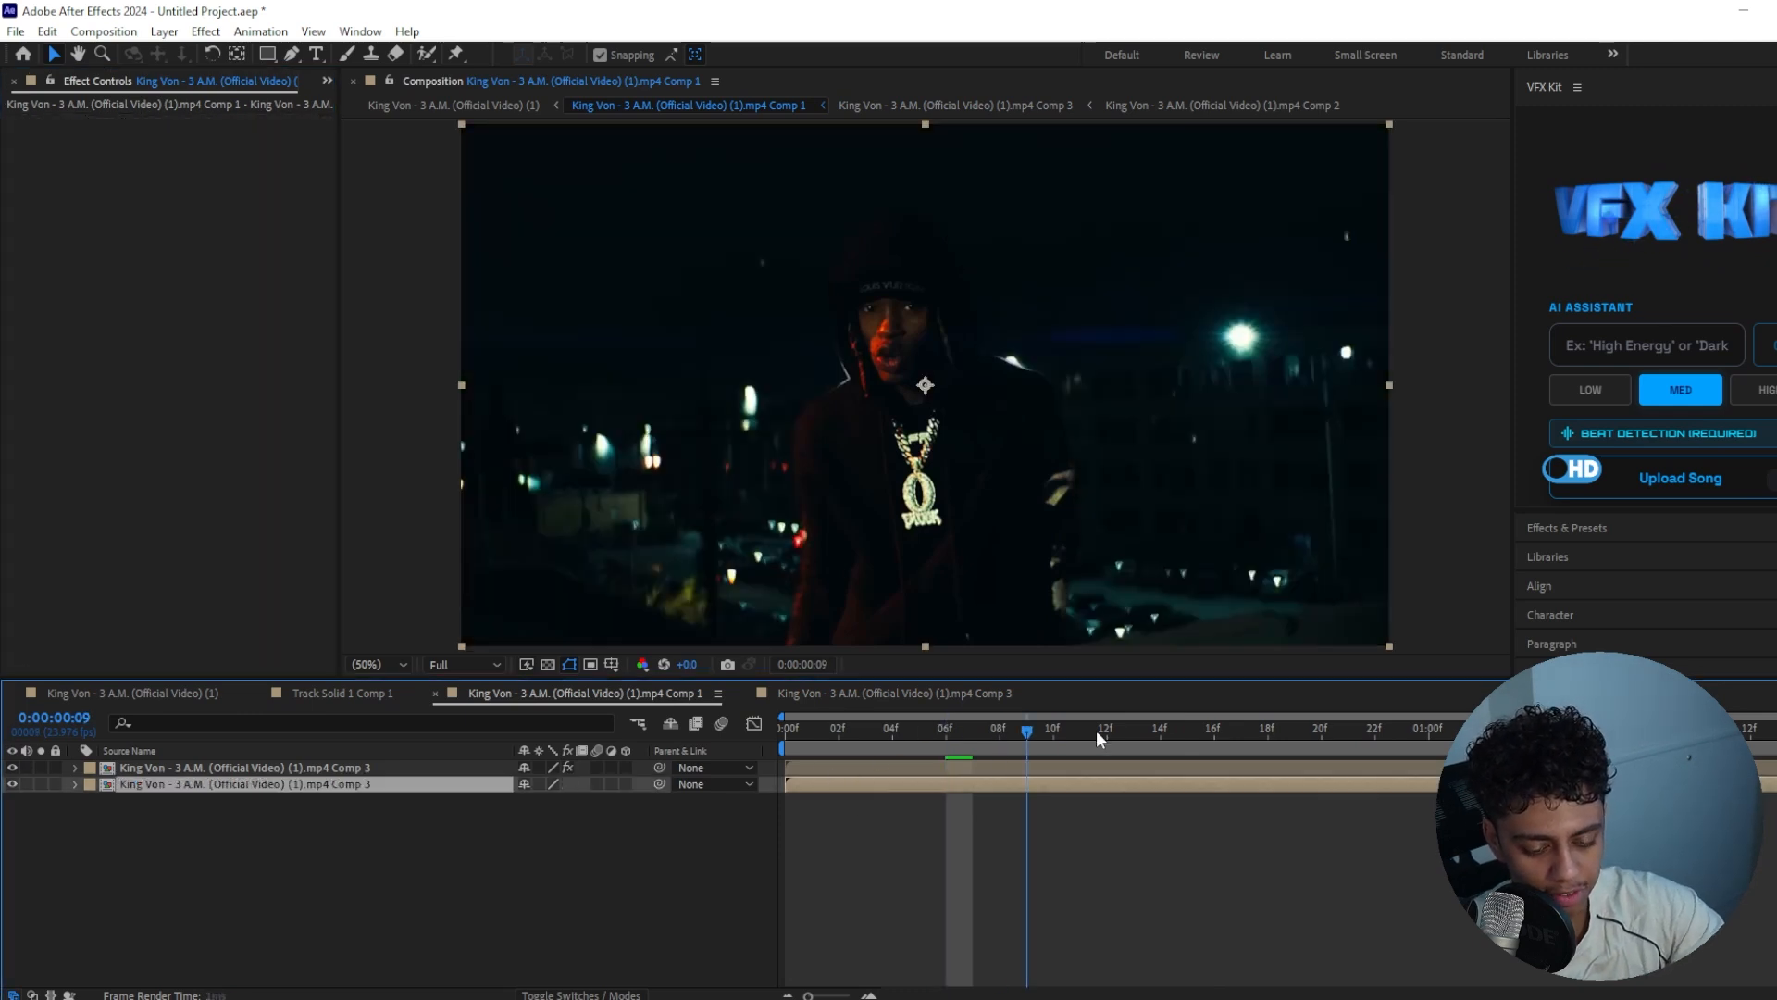
left_click(281, 769)
left_click(280, 782)
left_click(303, 907)
left_click(925, 782)
left_click(925, 730)
left_click(925, 770)
left_click(924, 780)
left_click(929, 769)
left_click(923, 781)
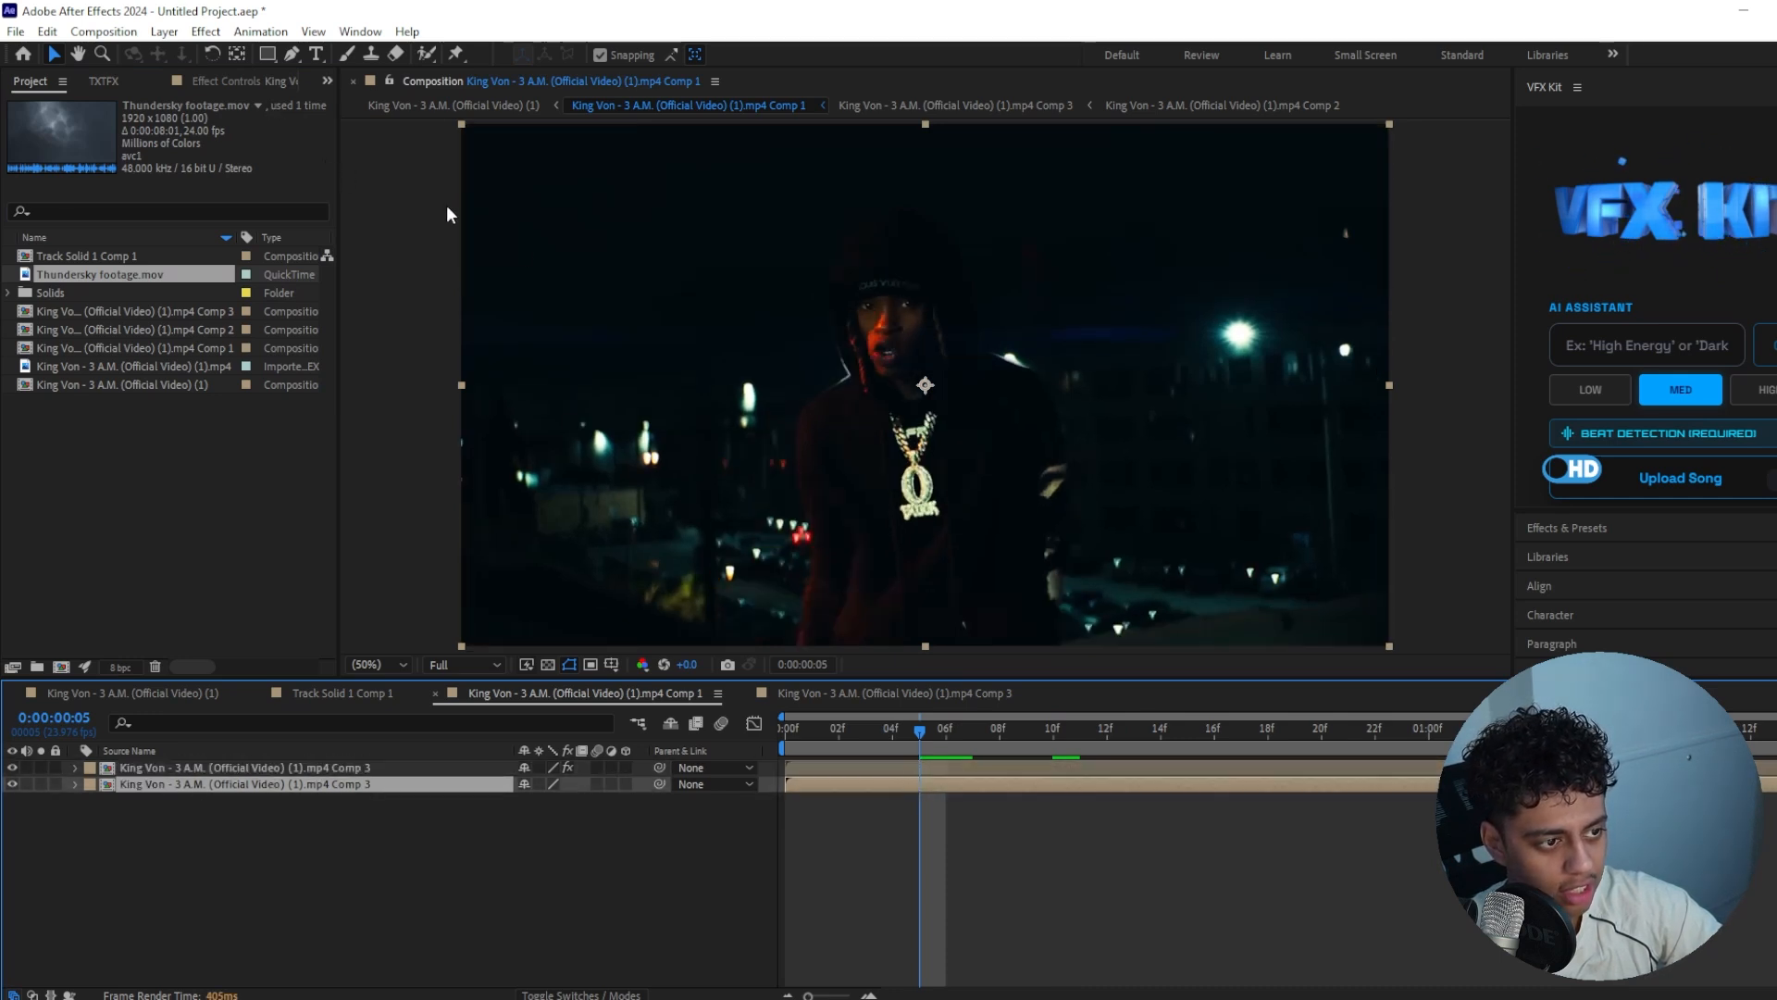
left_click_drag(978, 737, 1188, 737)
Bring up the tracking controls and run a 3D camera track on the lower, uncut footage layer
left_click(1627, 151)
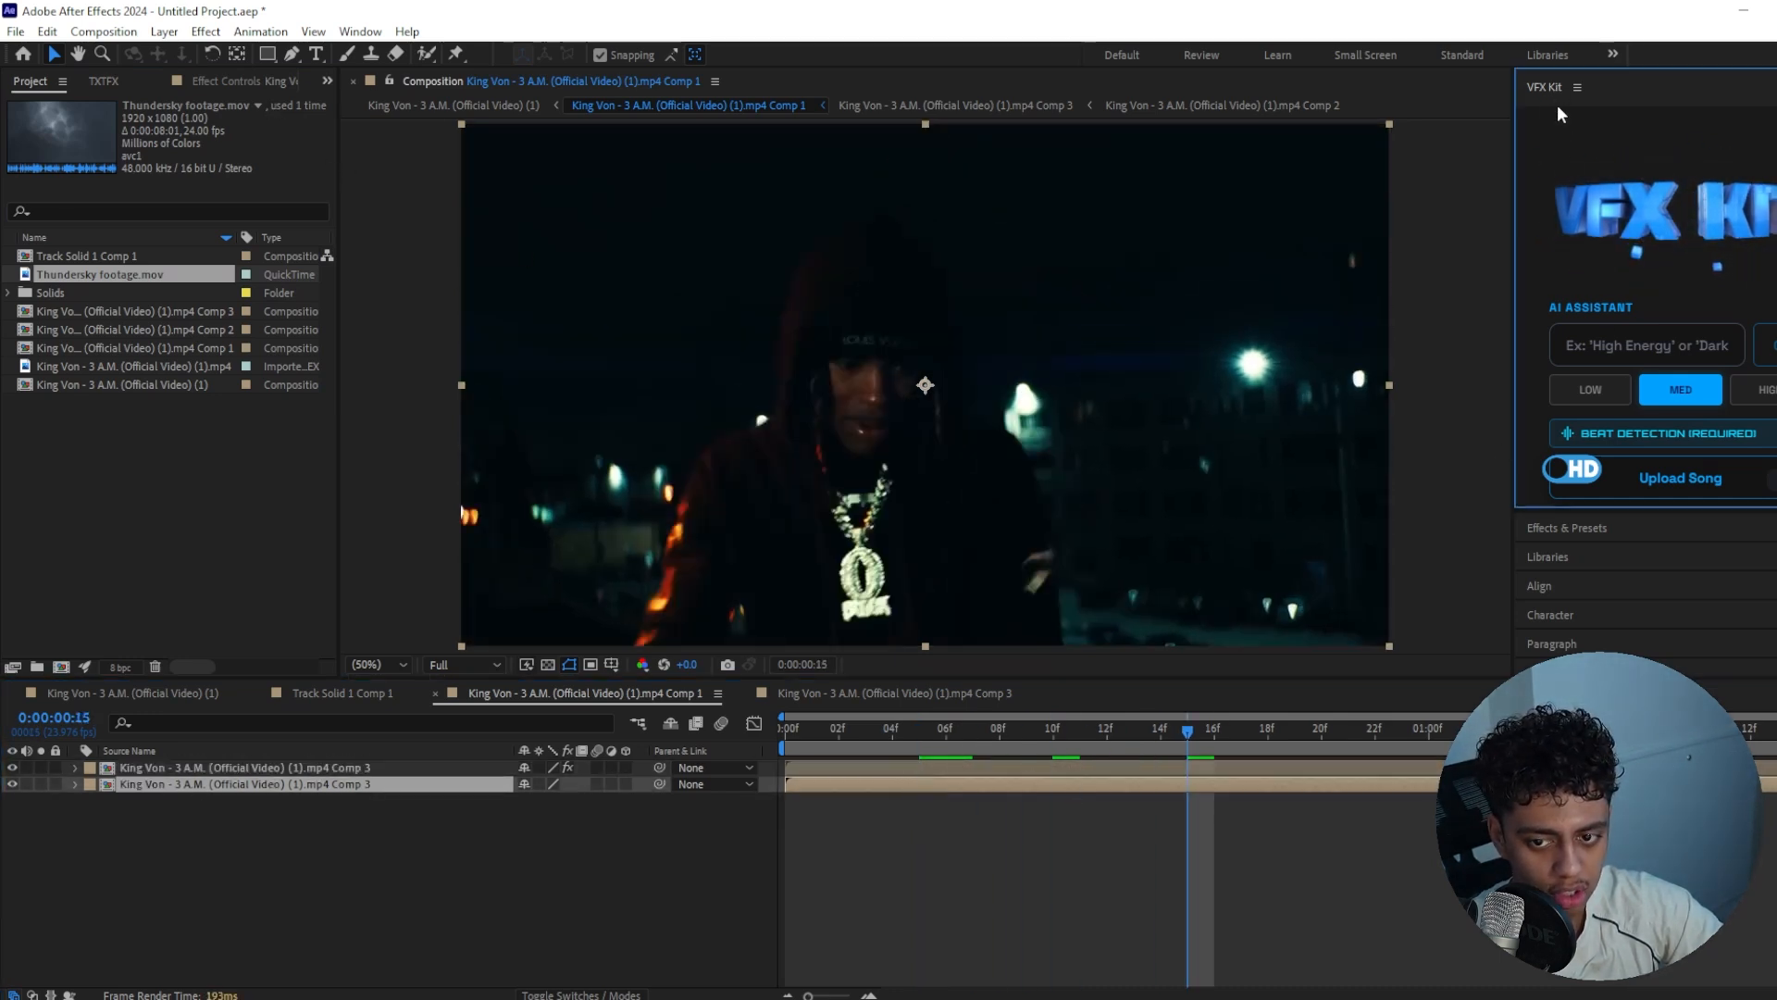
left_click_drag(1607, 509, 1597, 266)
left_click(1569, 432)
left_click(1571, 430)
left_click(360, 31)
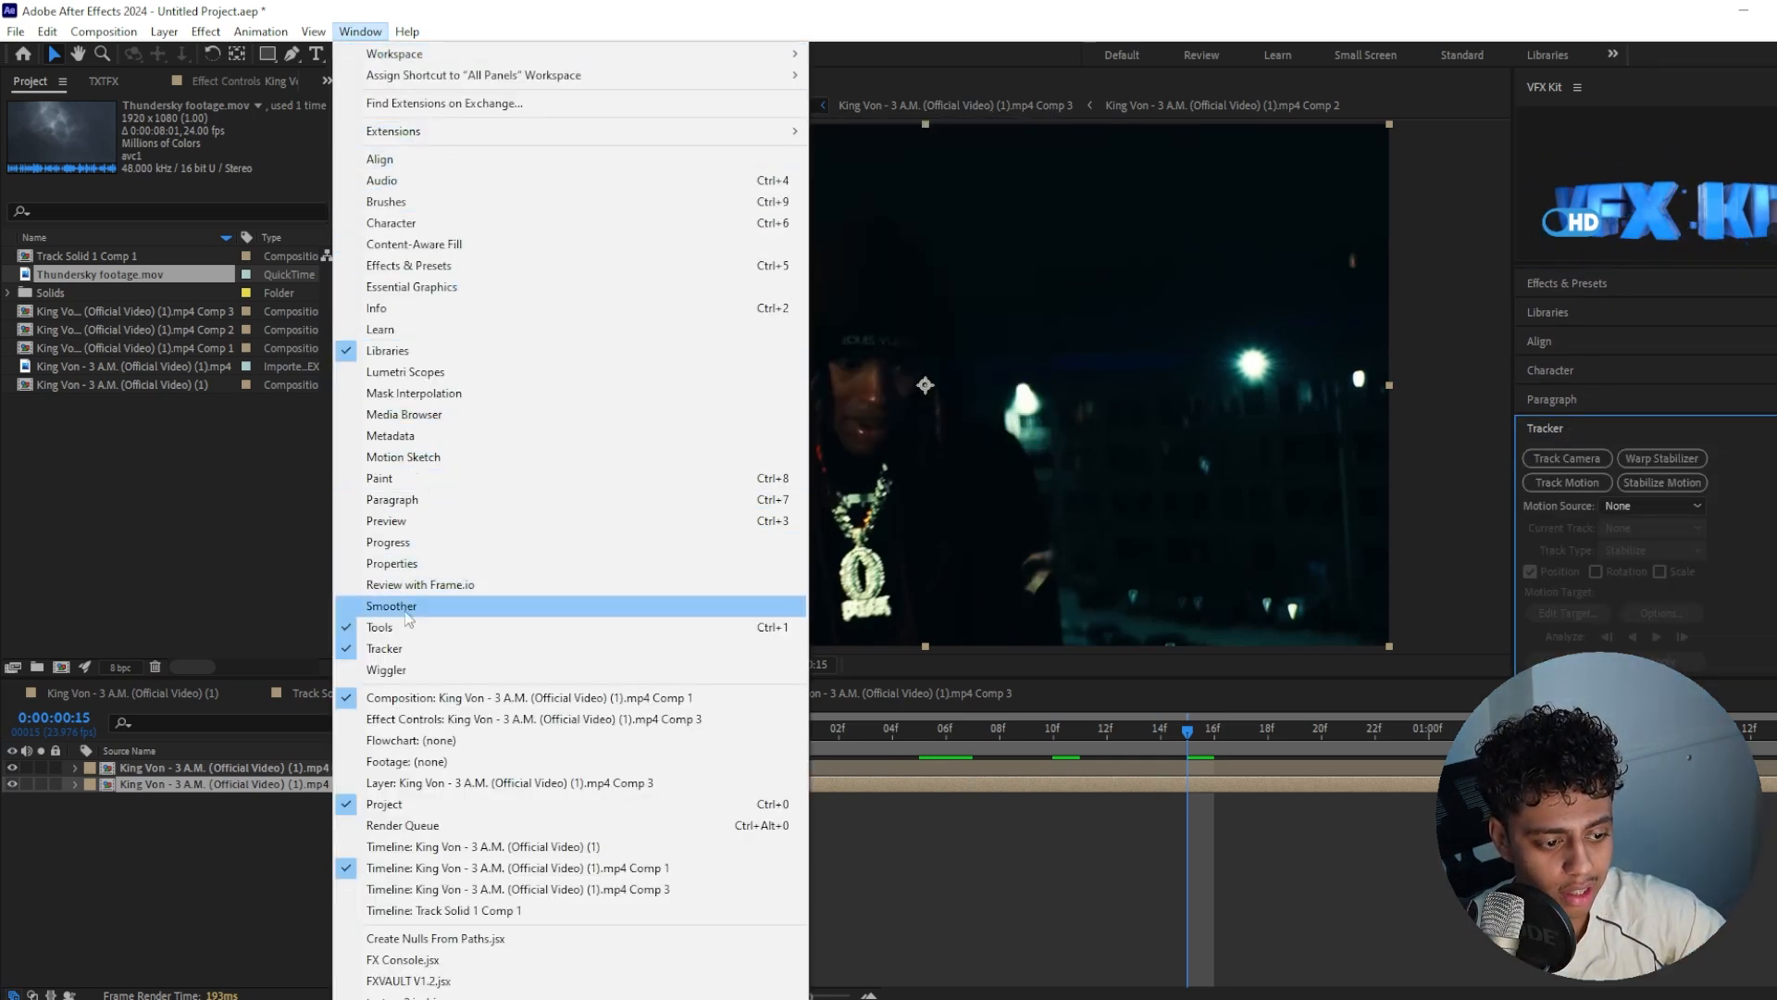
left_click(1568, 459)
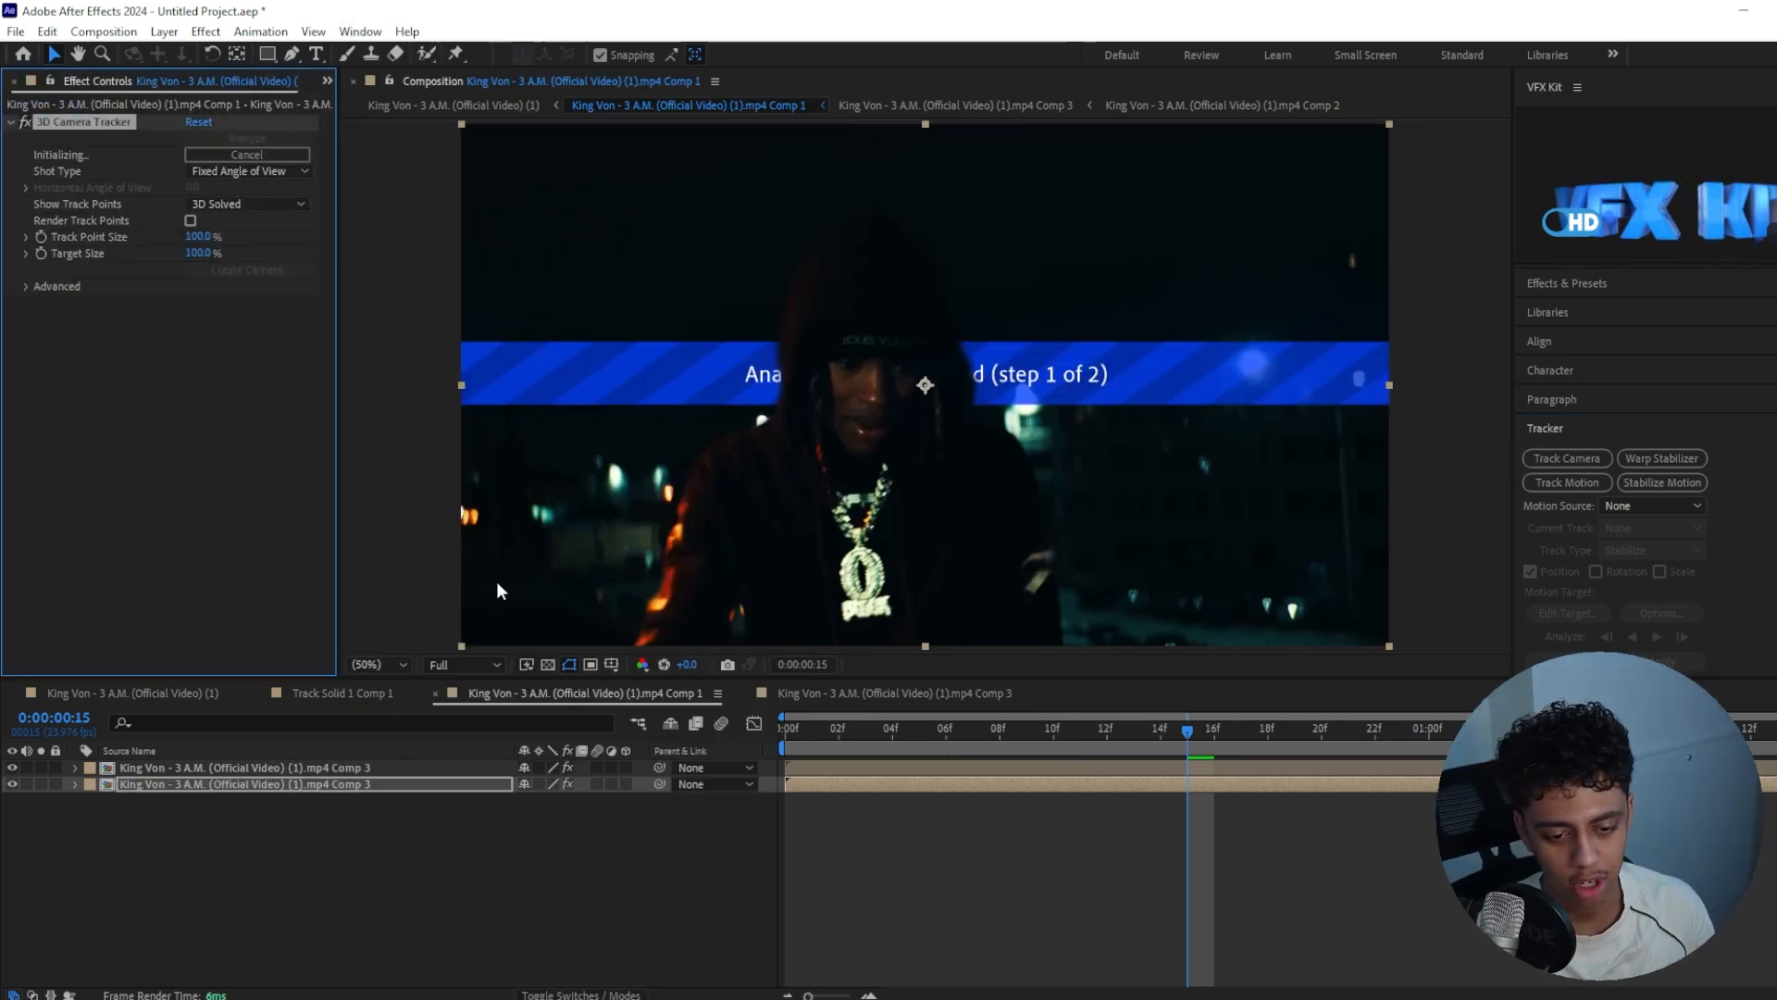
right_click(306, 211)
left_click(190, 366)
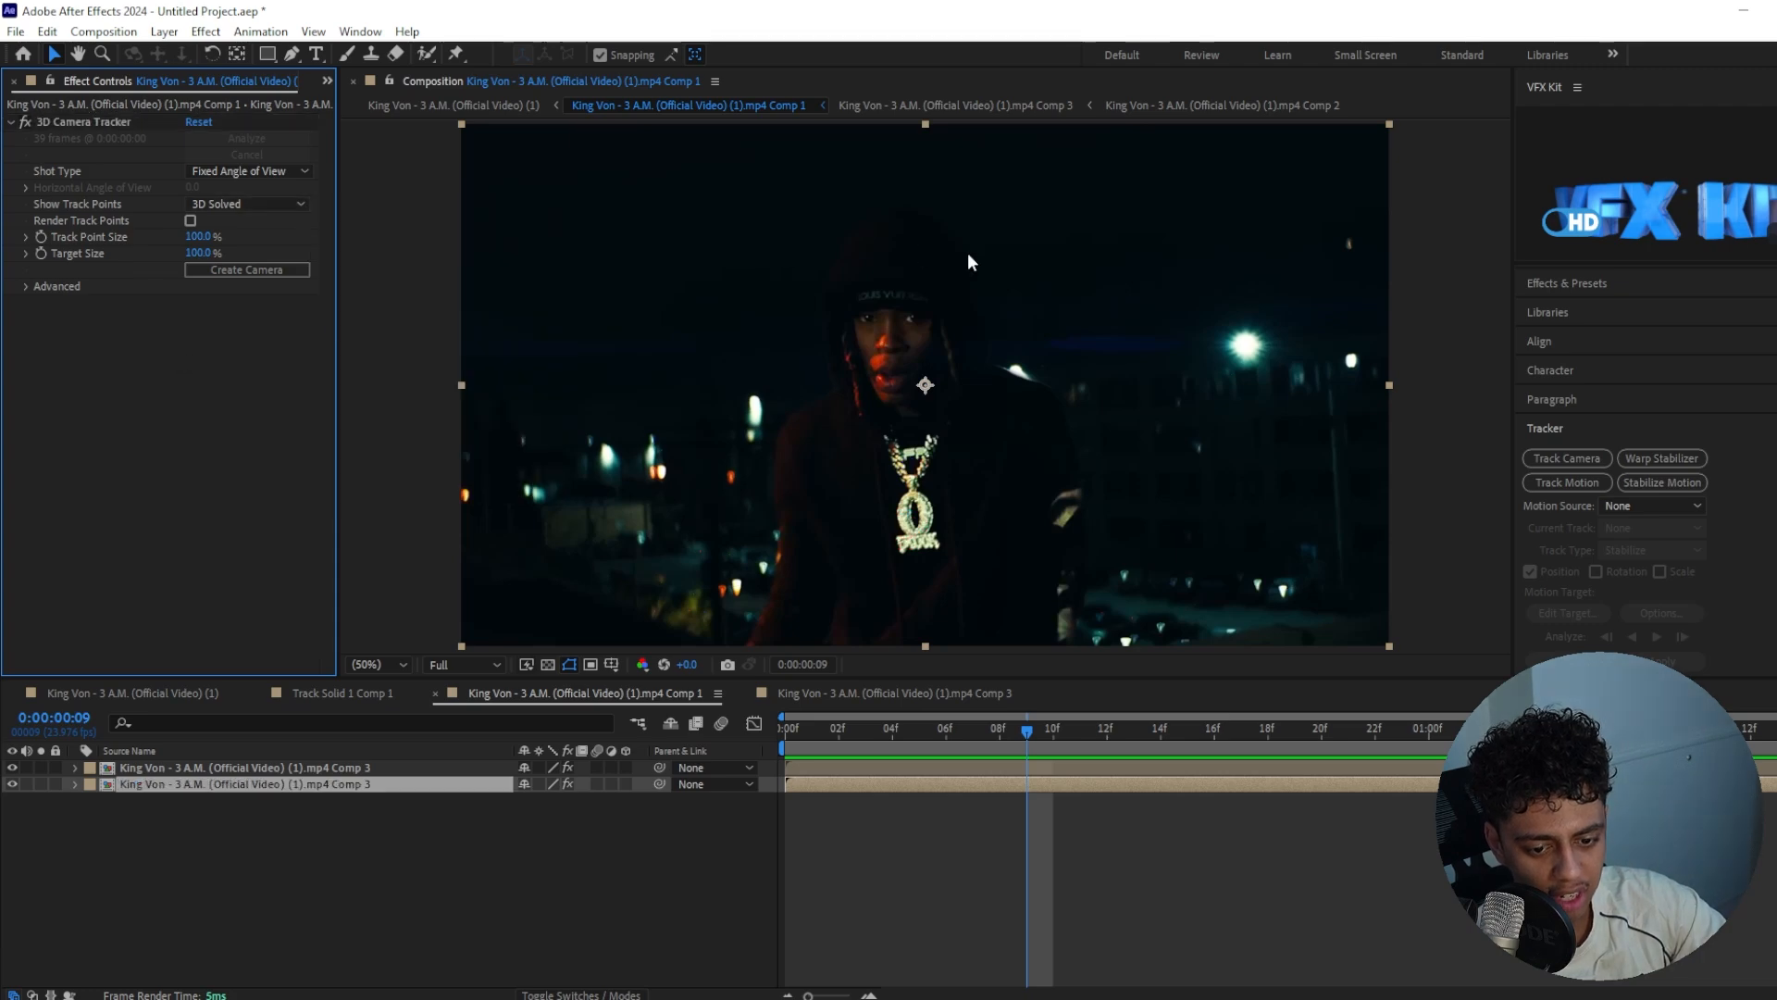
Set the 3D Camera Tracker's track point size to 2122% and check the points along the timeline
scroll(1252, 355, "up", 1)
left_click_drag(996, 233, 501, 287)
left_click(90, 122)
scroll(1075, 386, "down", 1)
left_click_drag(199, 236, 654, 293)
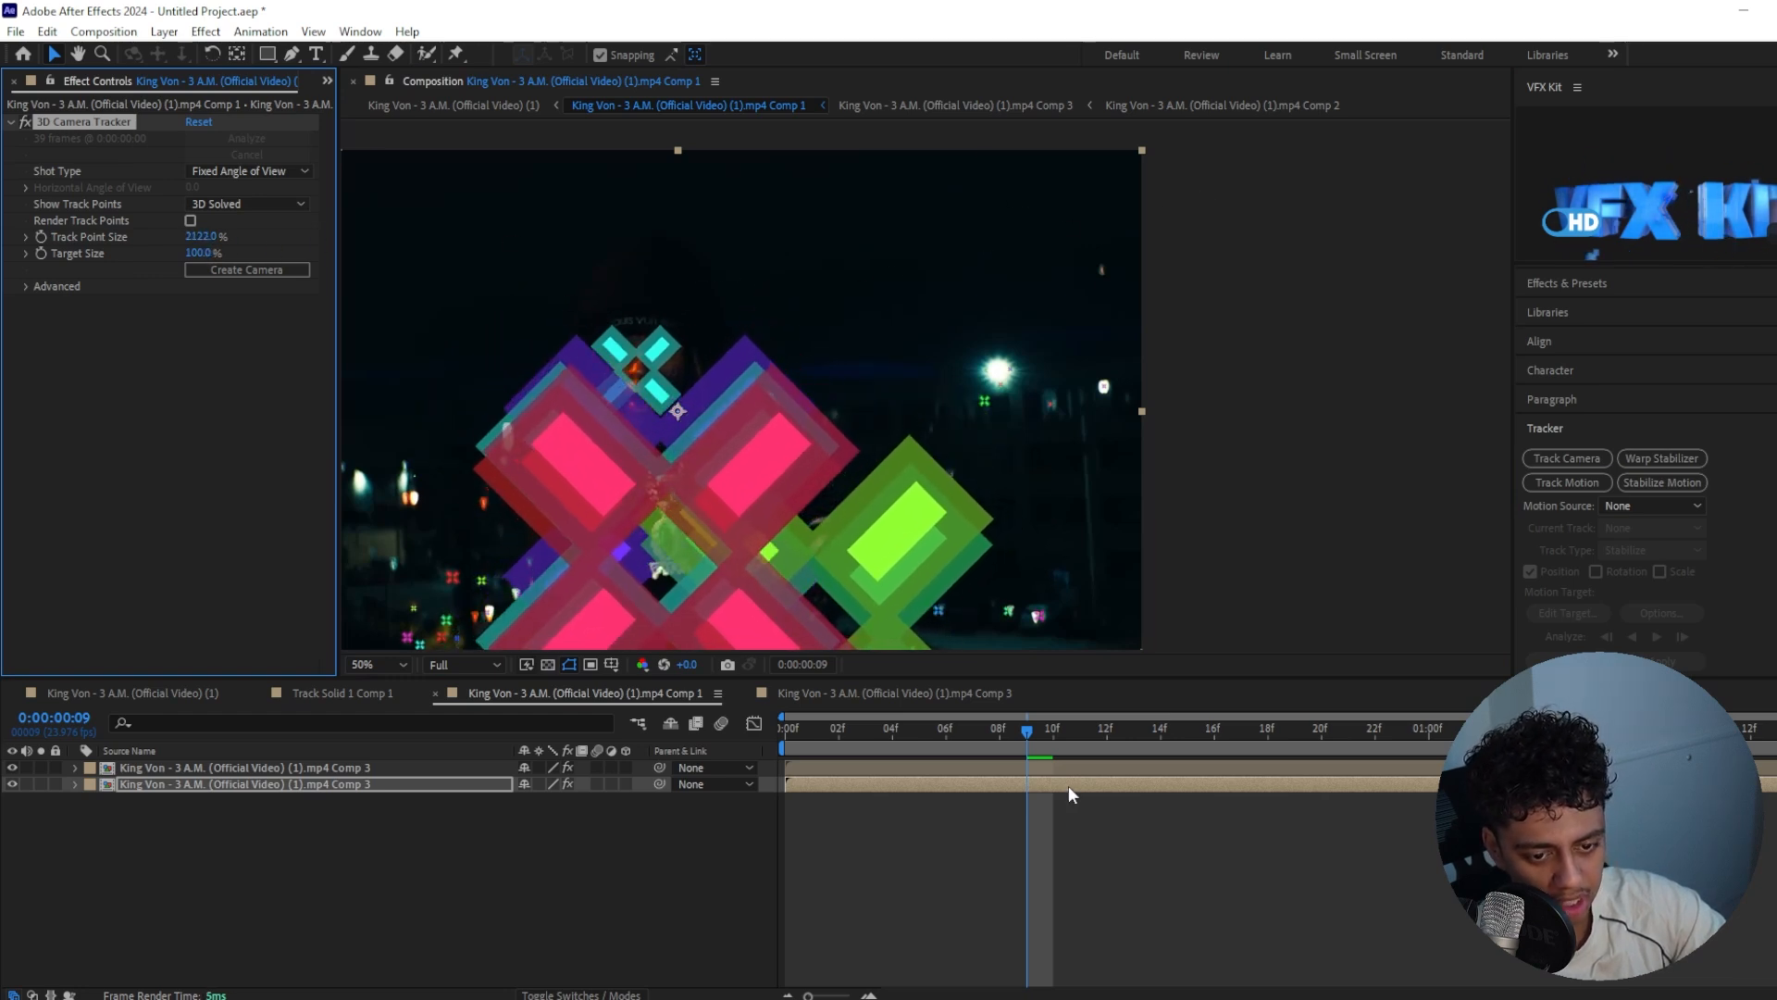
left_click_drag(1032, 738, 1527, 735)
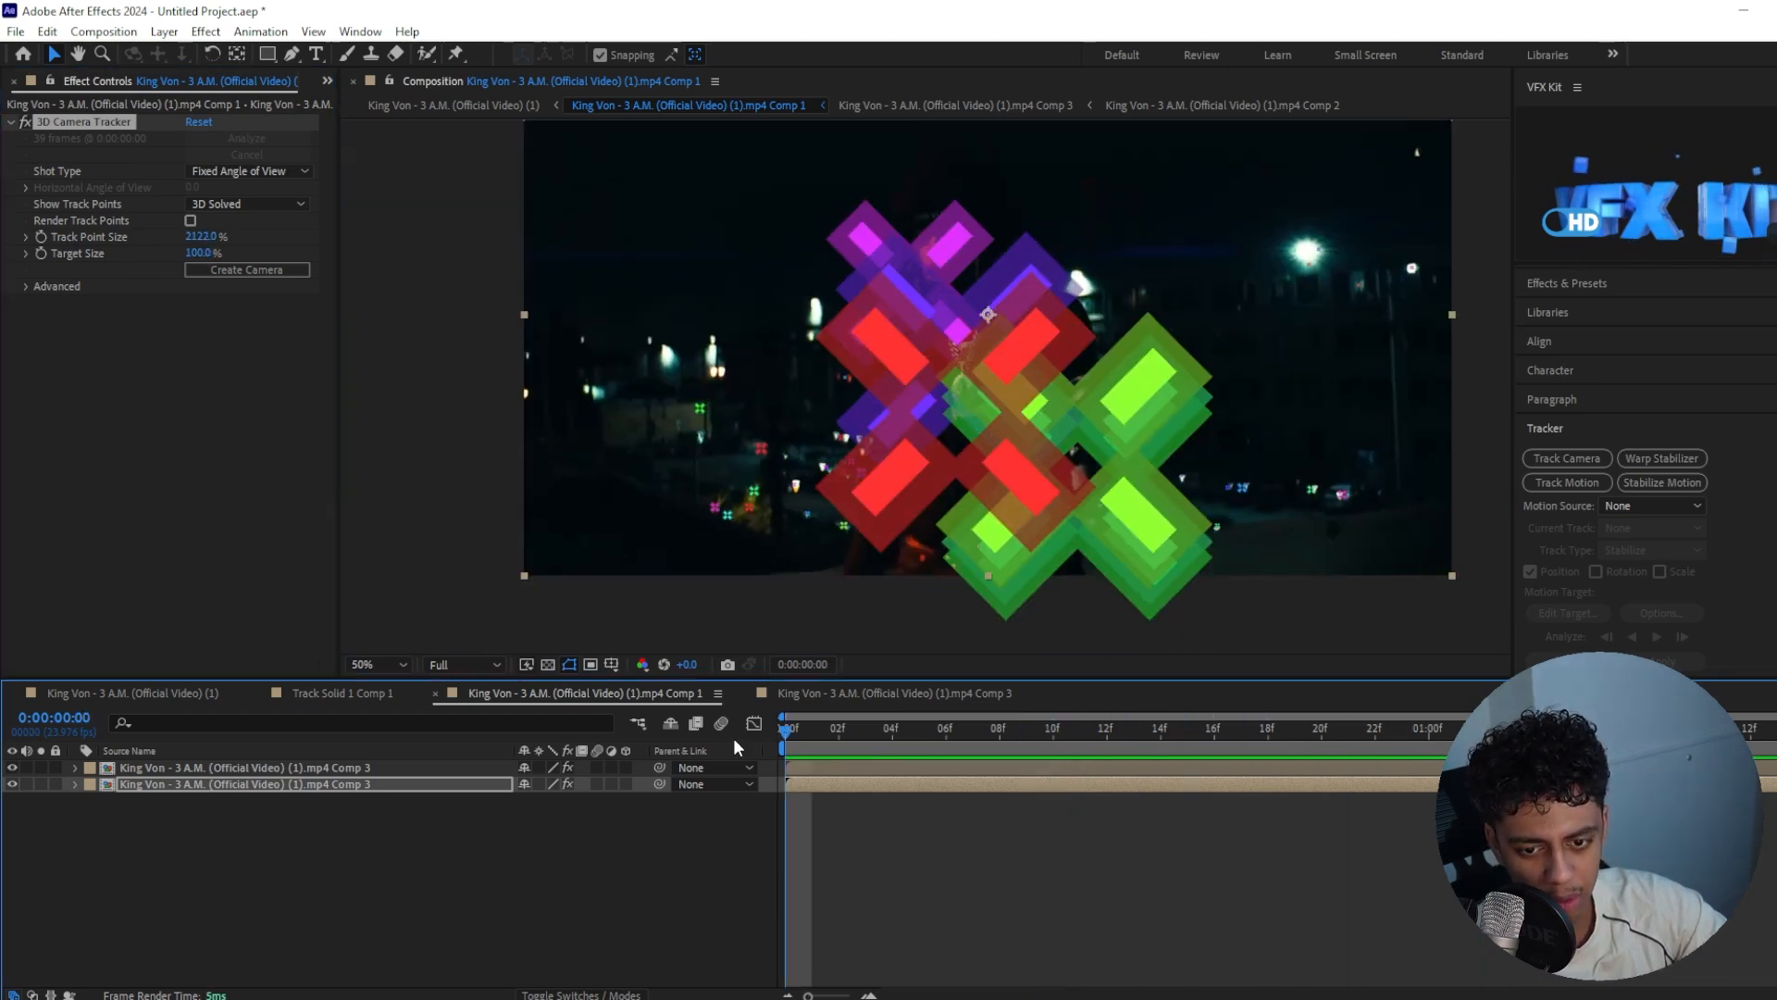
Try the 3D Camera Tracker's detailed analysis and inspect the Brightness & Contrast effect on the nested footage
left_click(25, 287)
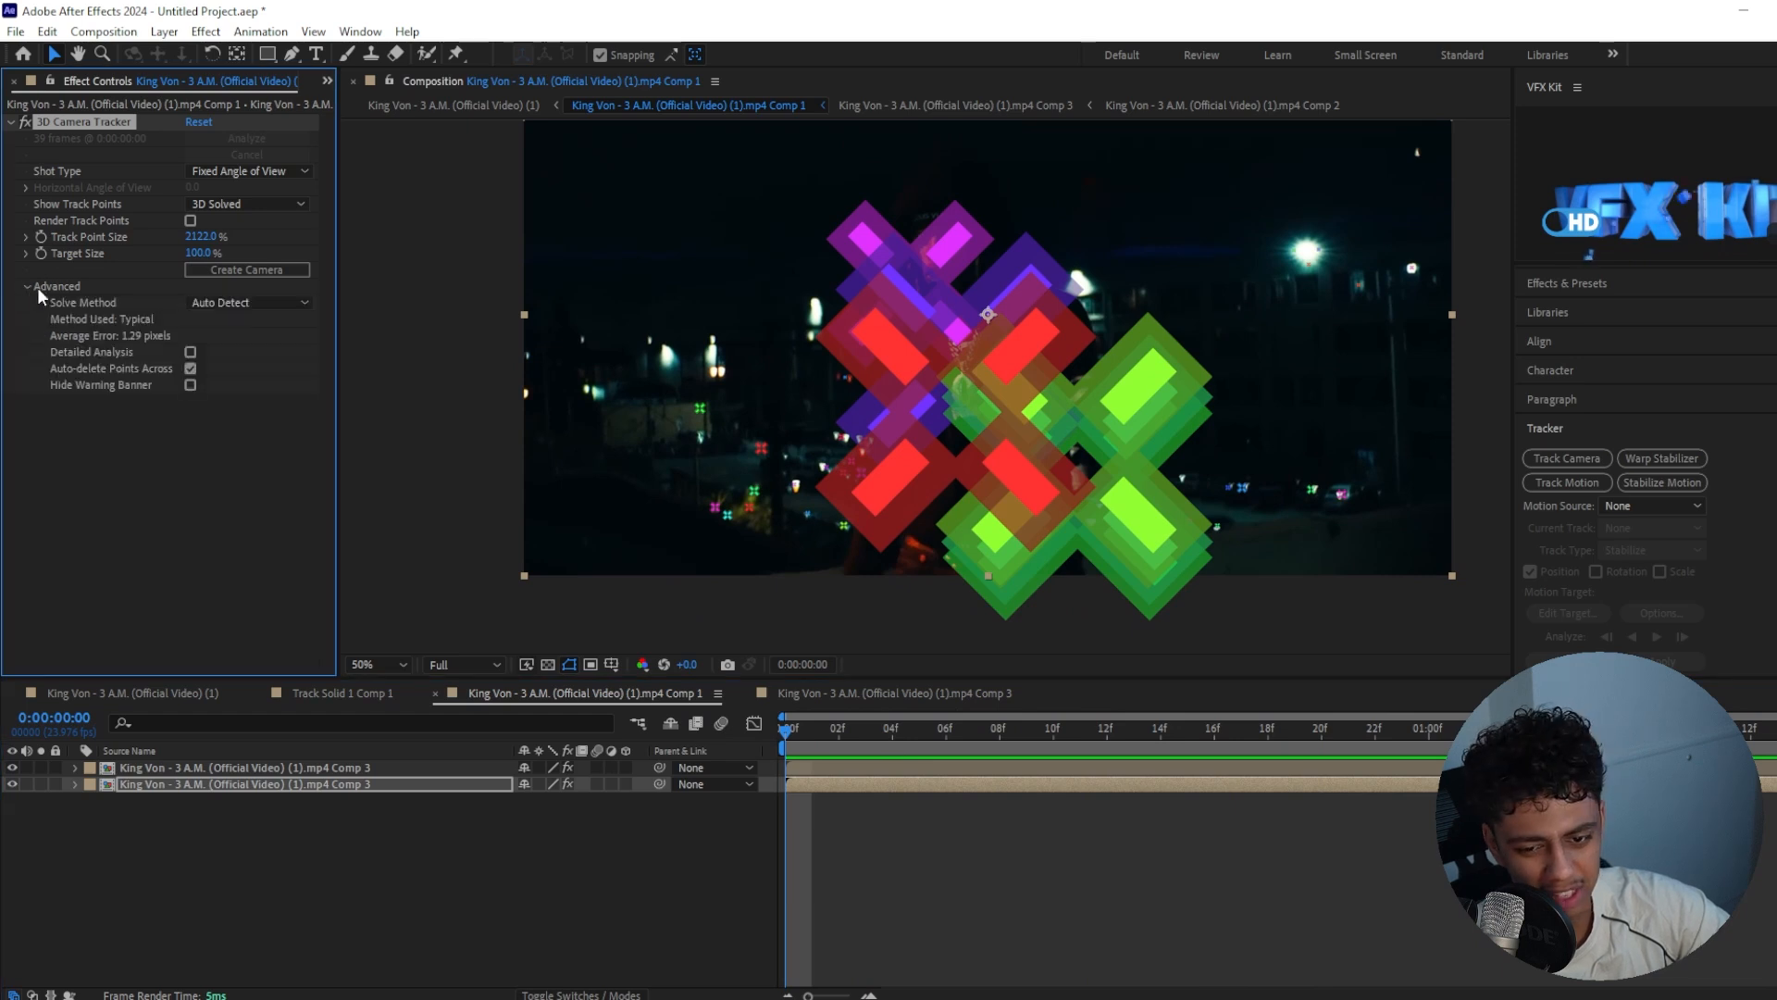
left_click(191, 351)
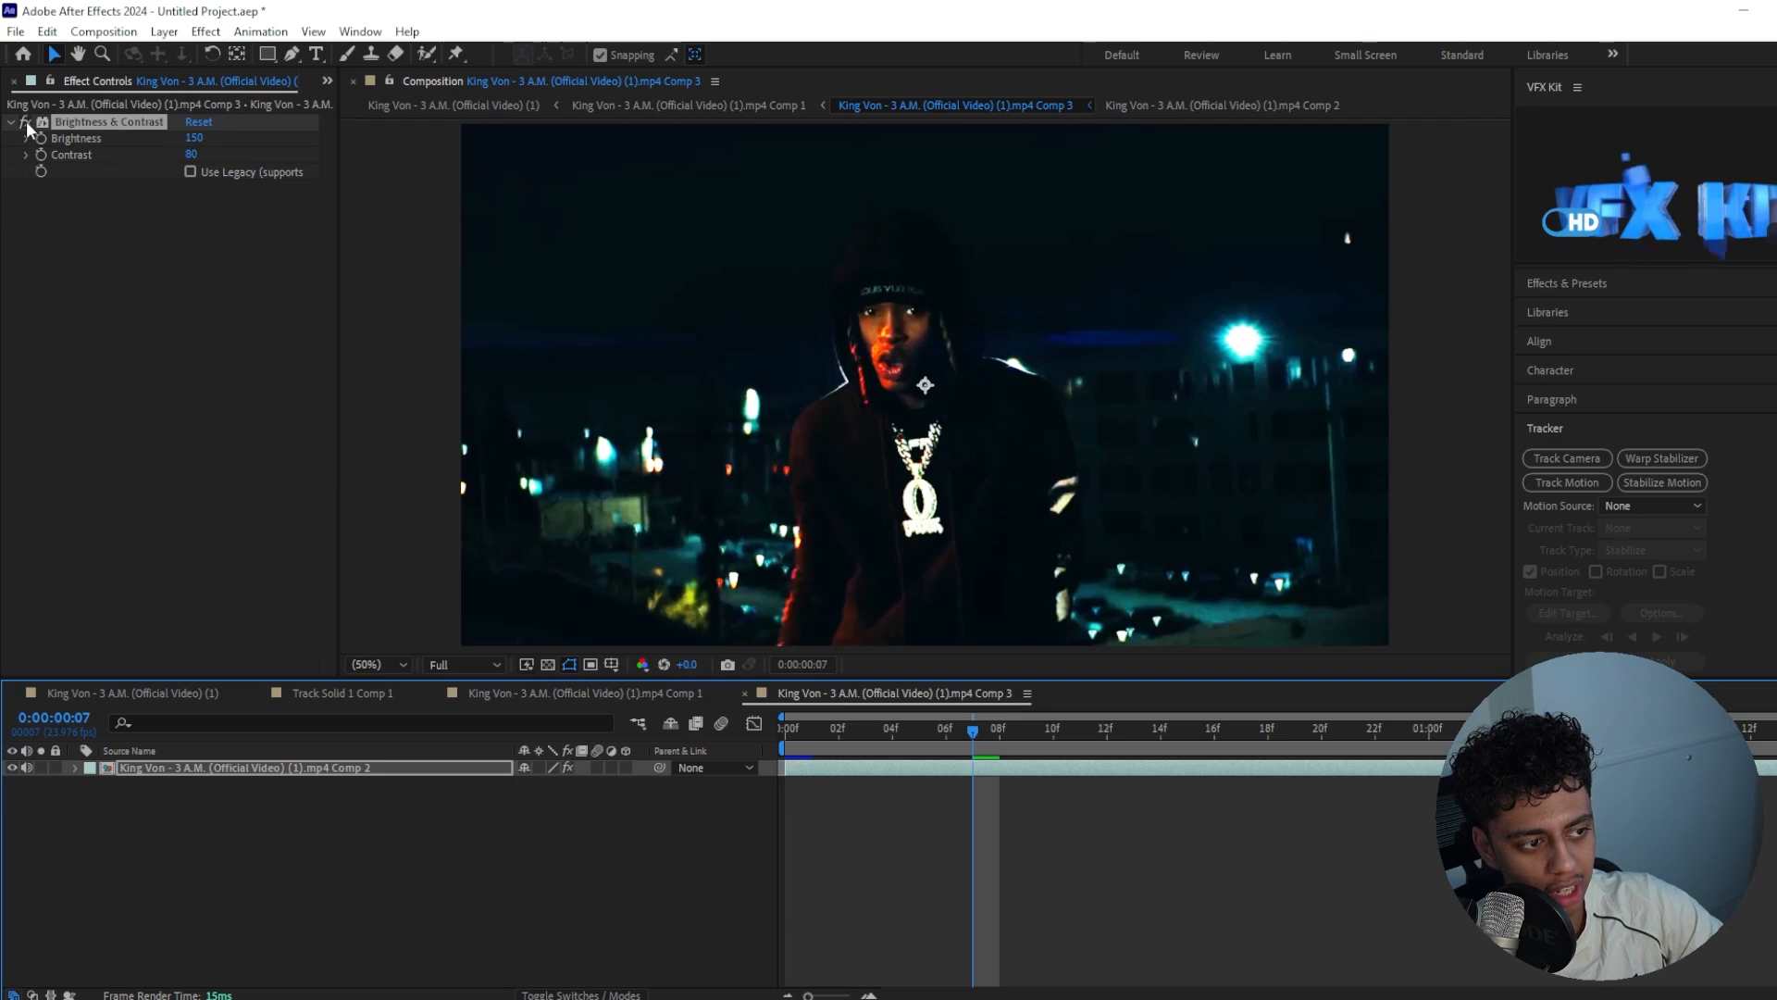
left_click(100, 133)
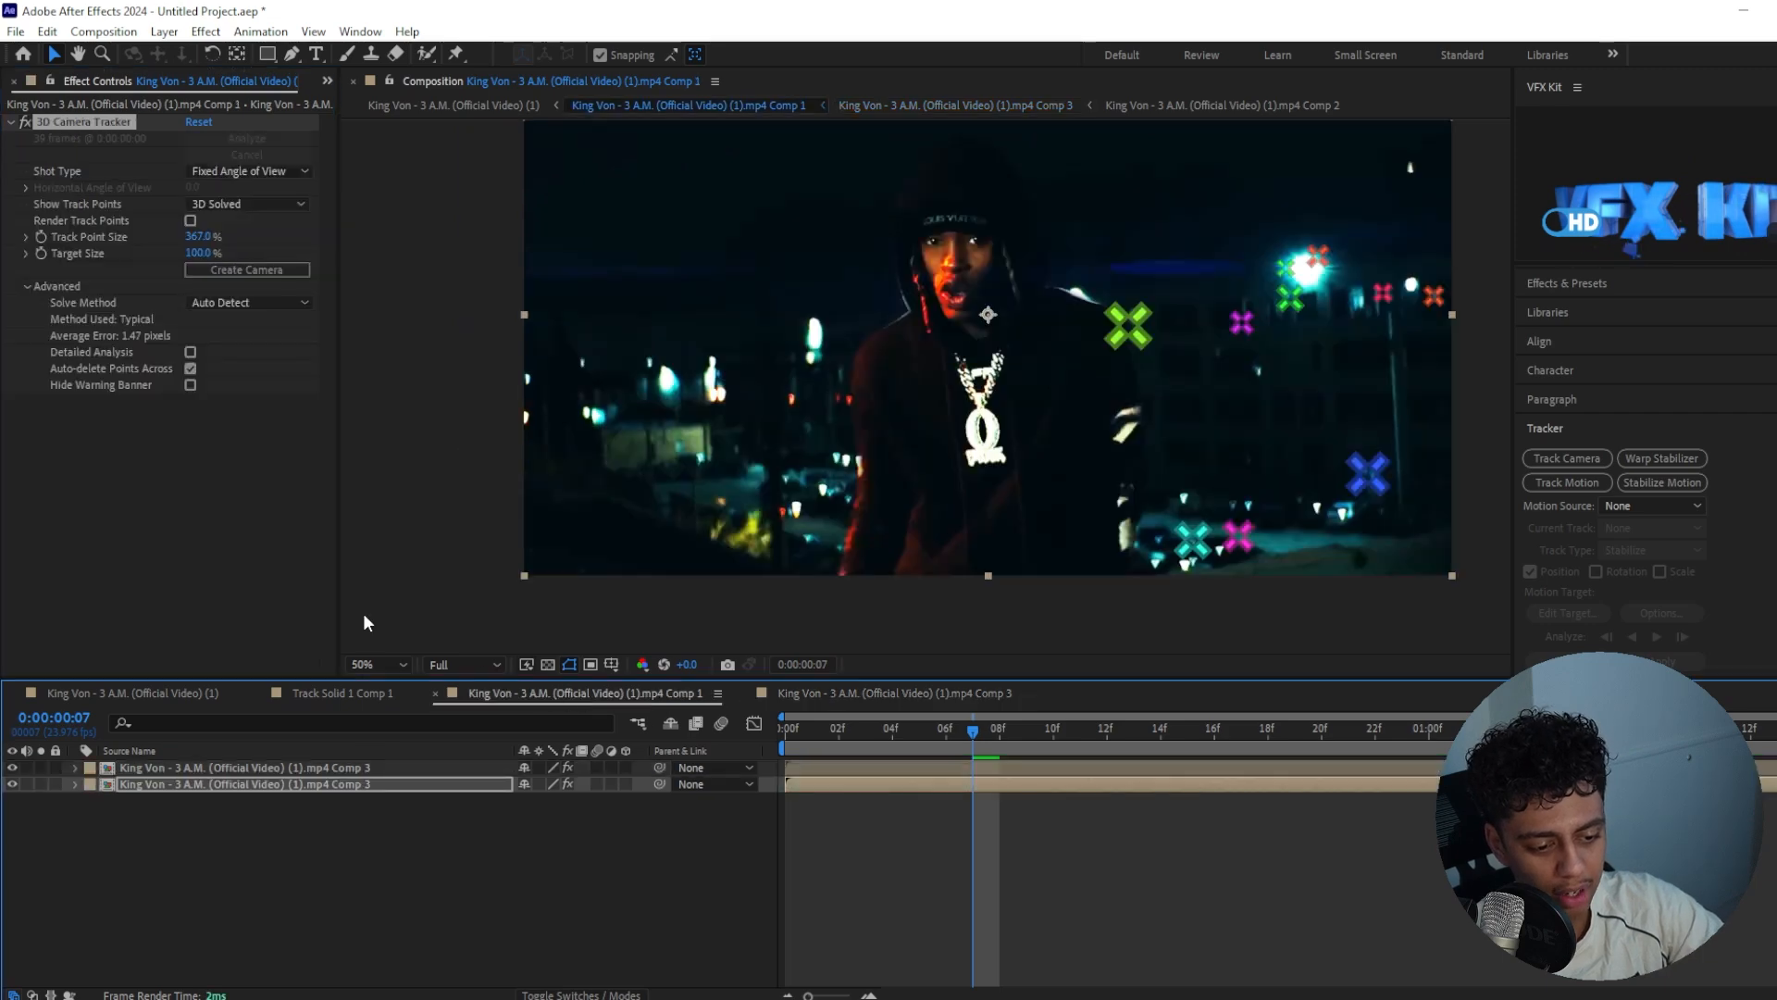
Create a solid and camera from the track point on the bright street lamp at 0:00:01:07
left_click_drag(860, 732, 1351, 728)
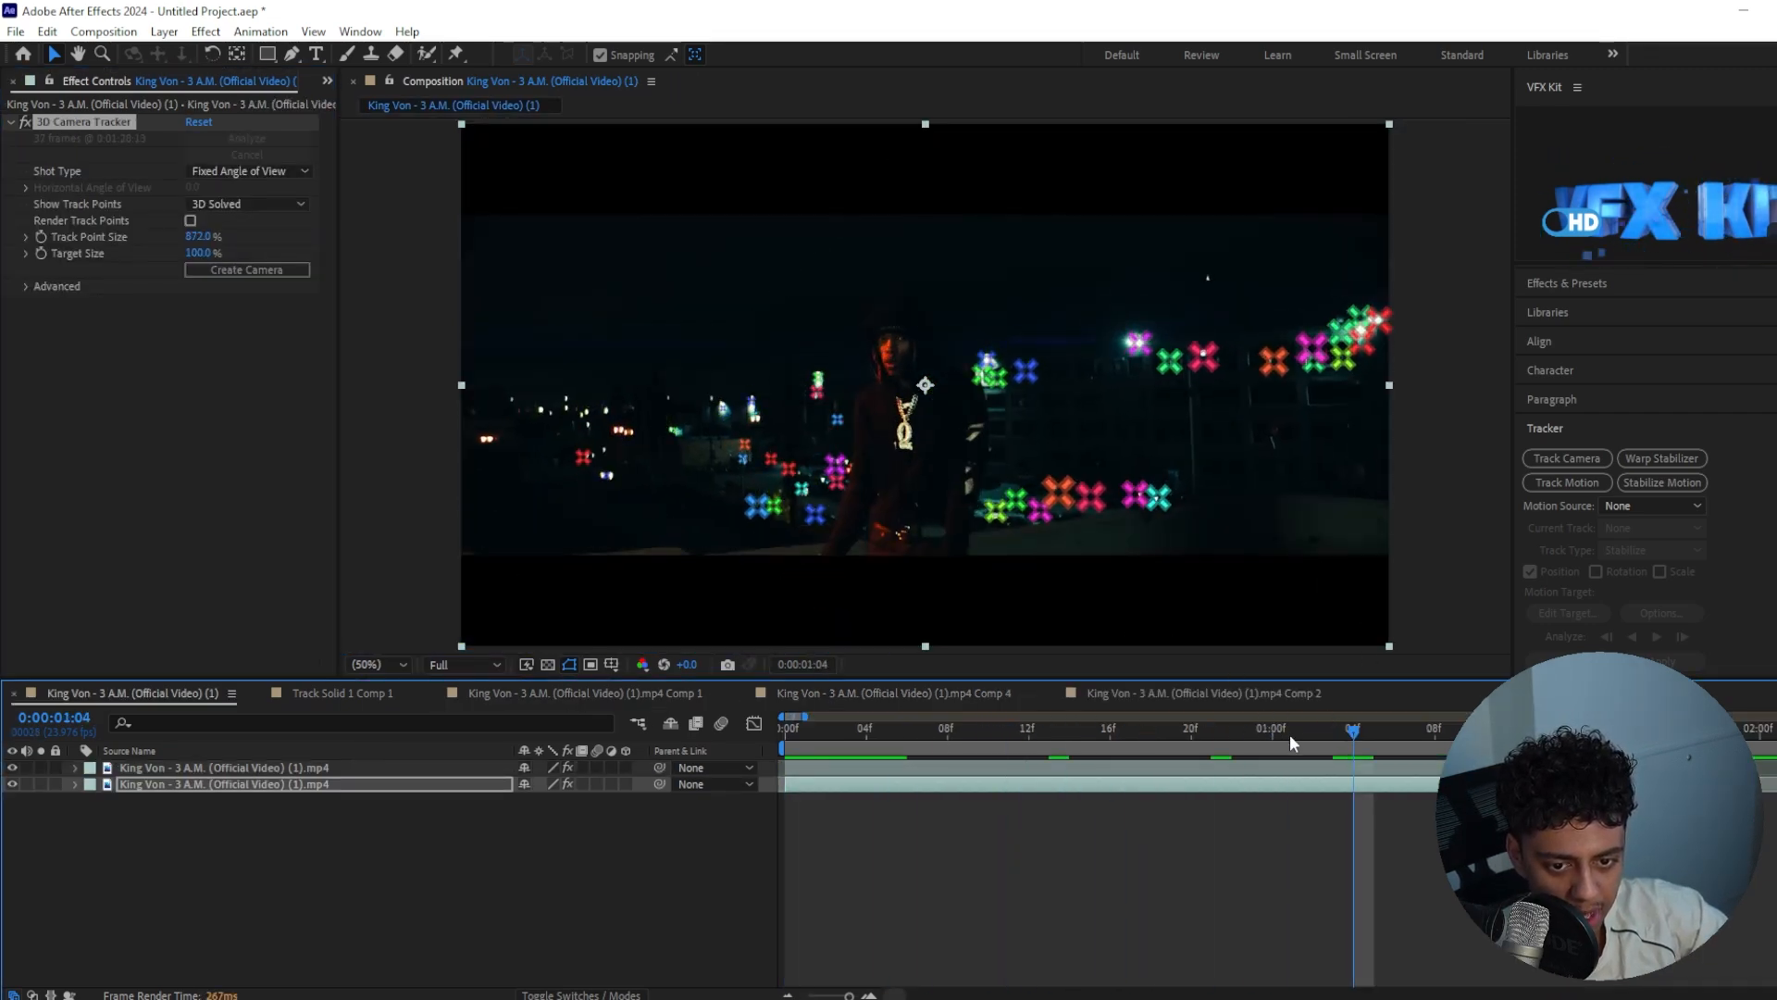
scroll(1157, 373, "up", 2)
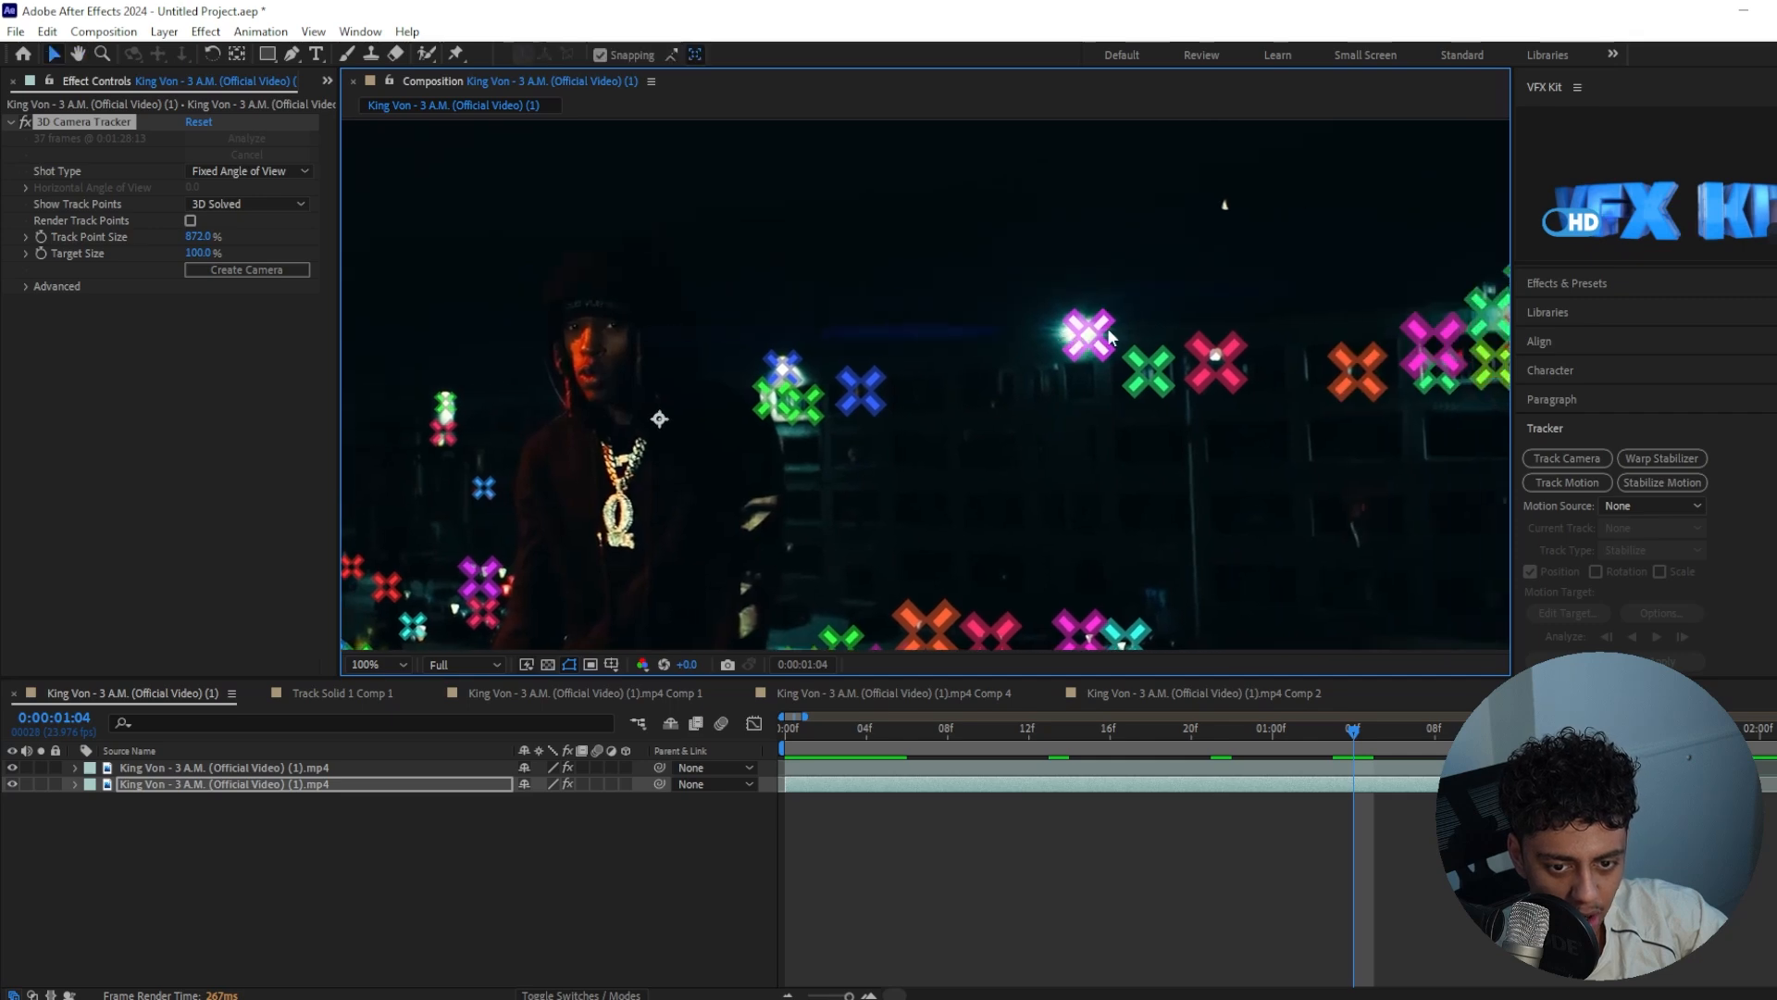
left_click_drag(1405, 713, 1515, 729)
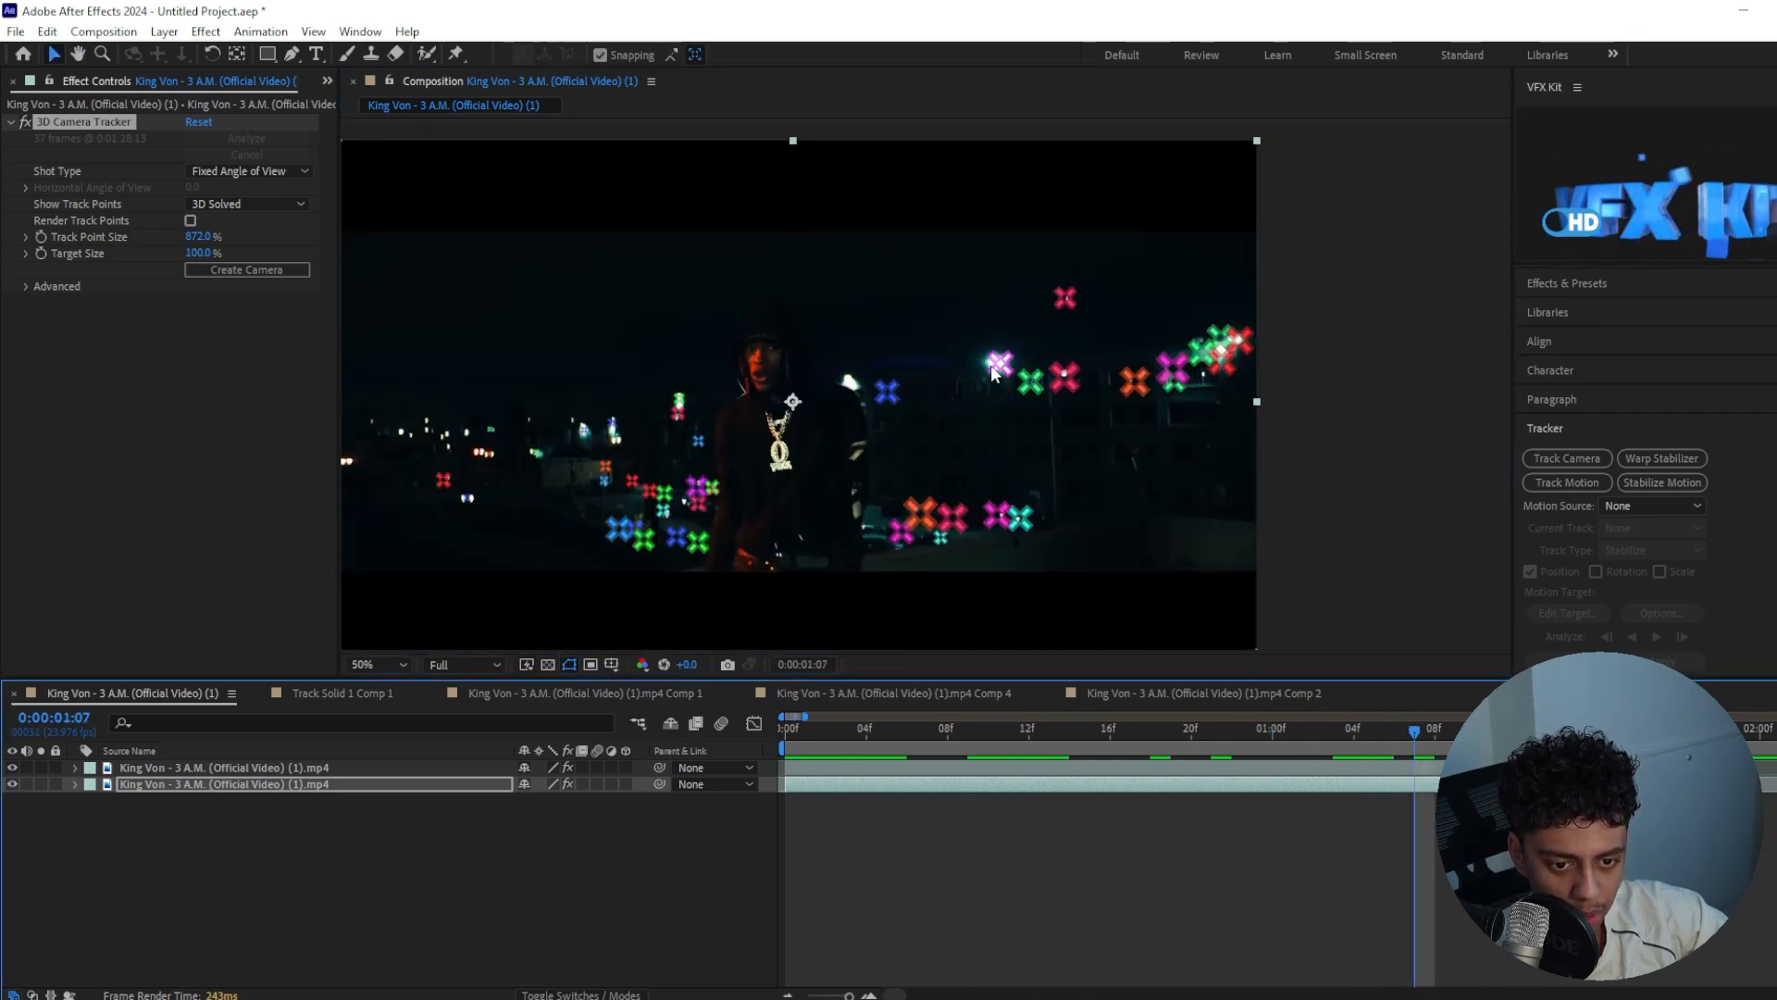
left_click(997, 367)
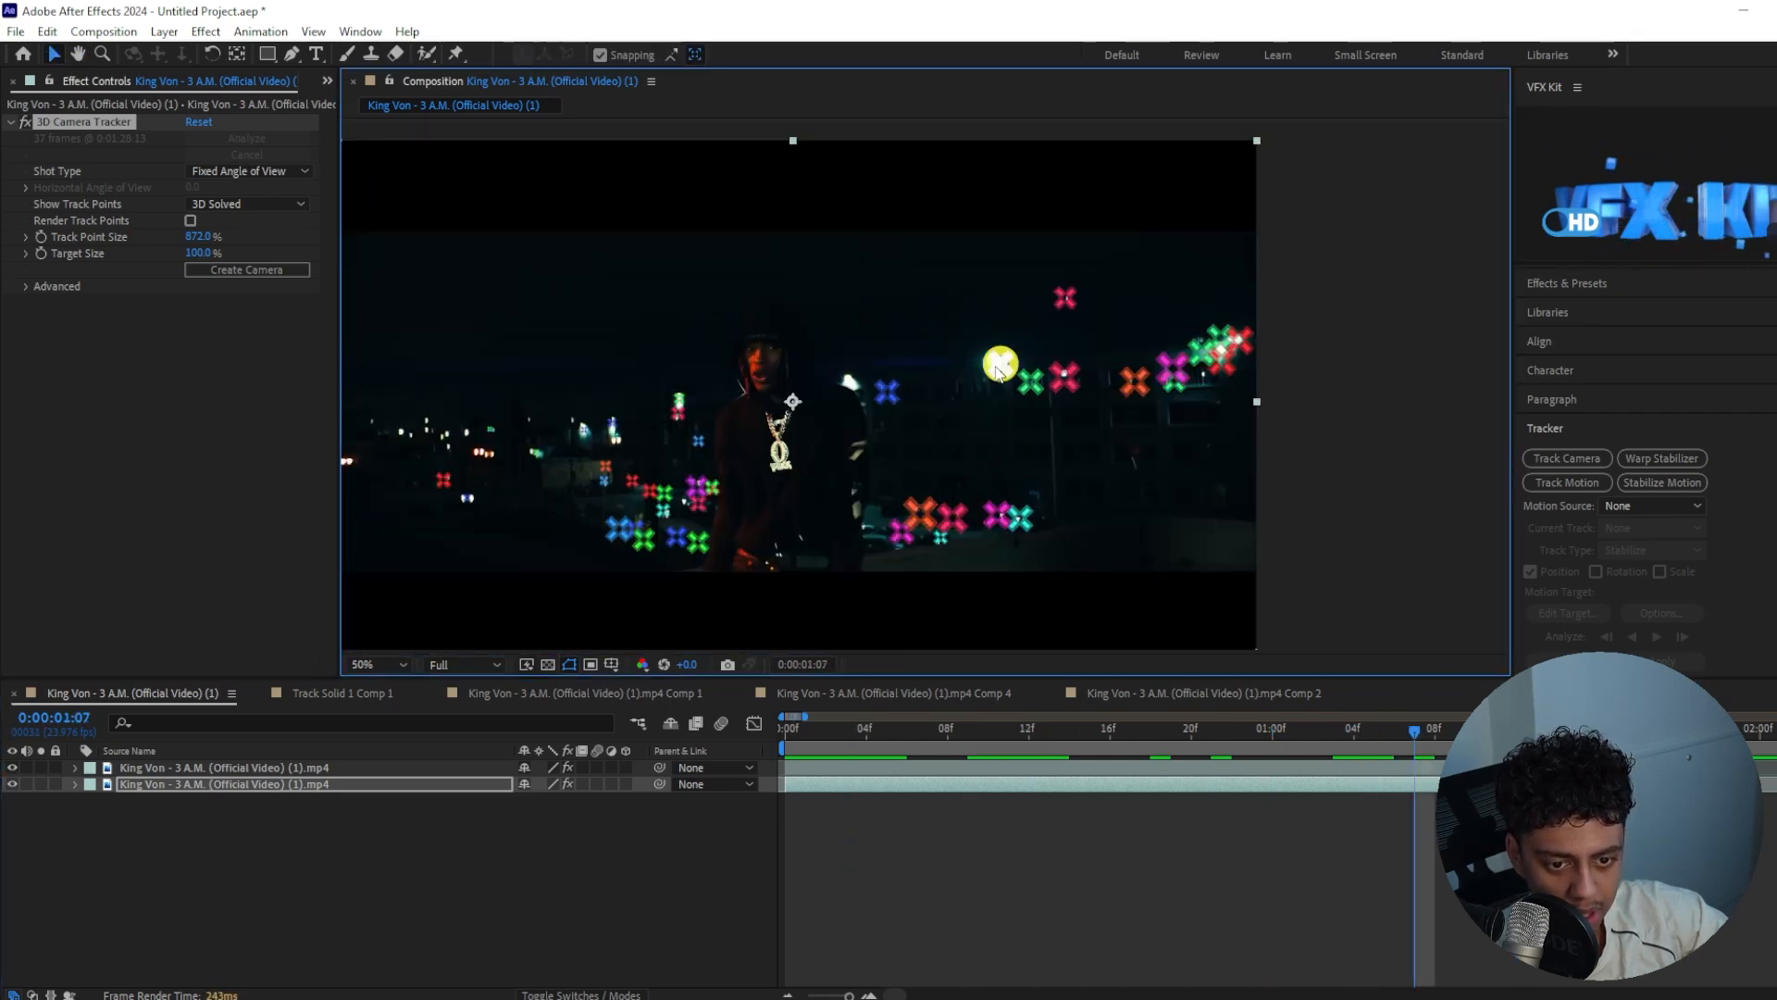
right_click(995, 367)
left_click(1056, 405)
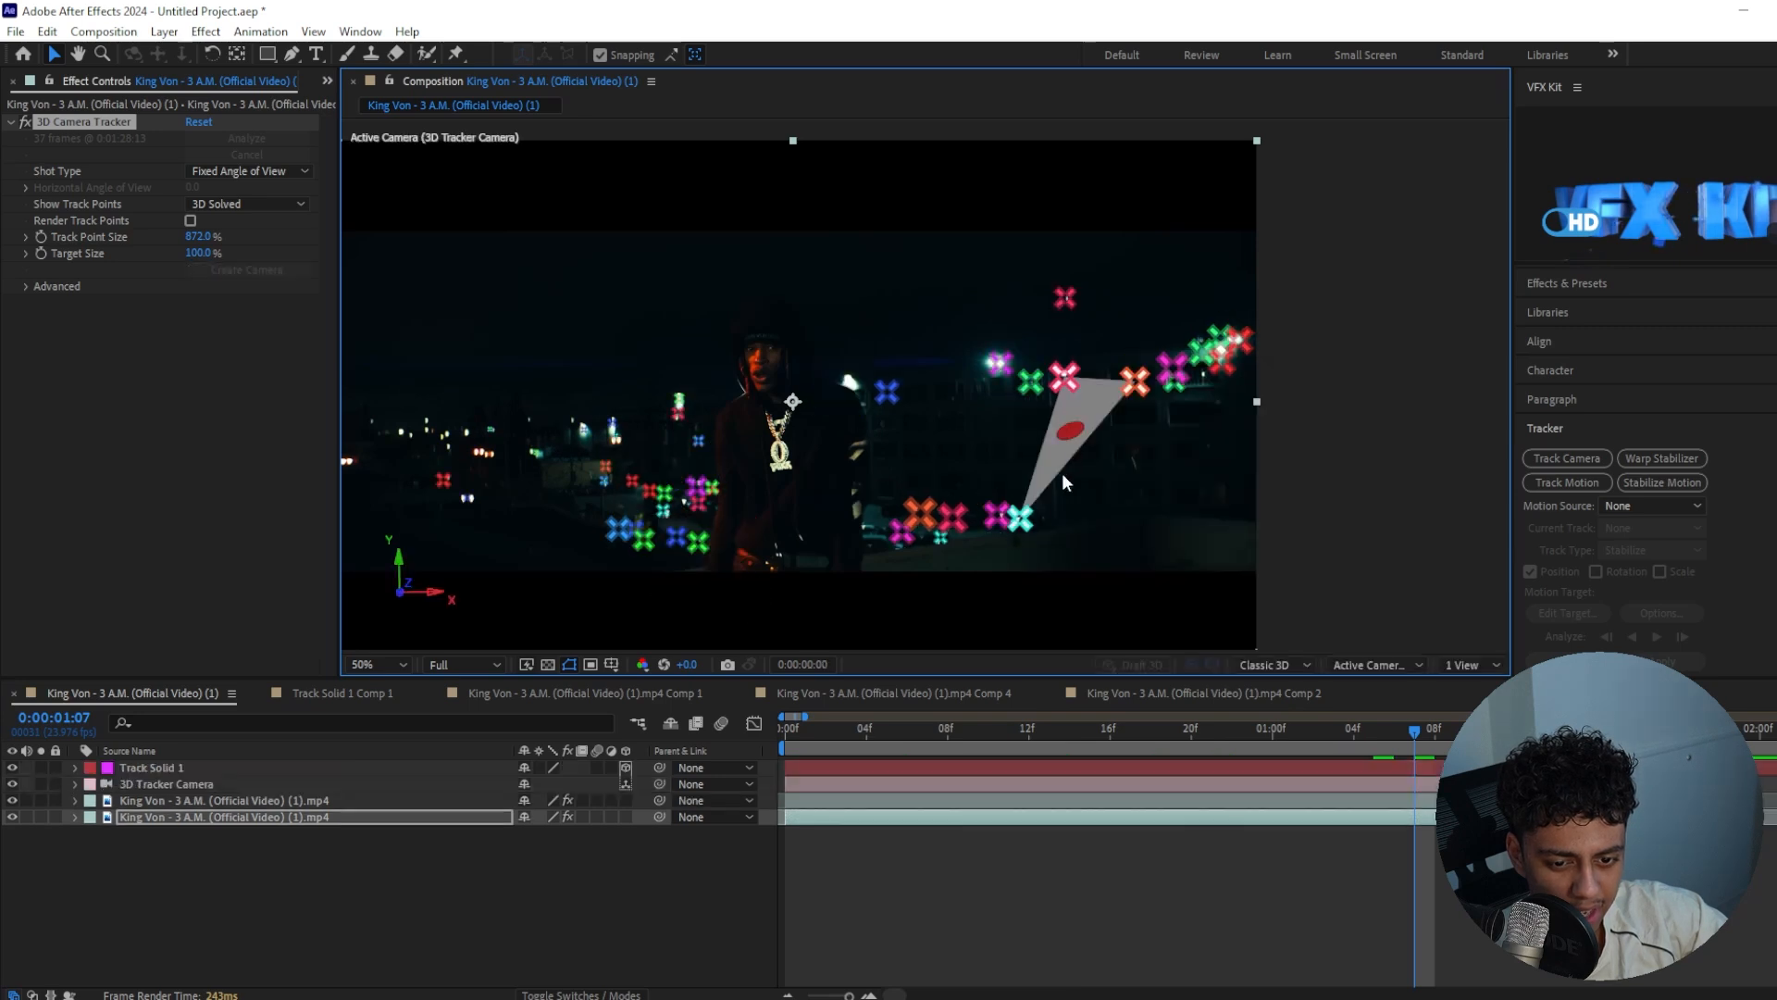
Pre-compose the Track Solid 1 layer, leaving all attributes in the main composition
left_click_drag(1413, 746, 919, 714)
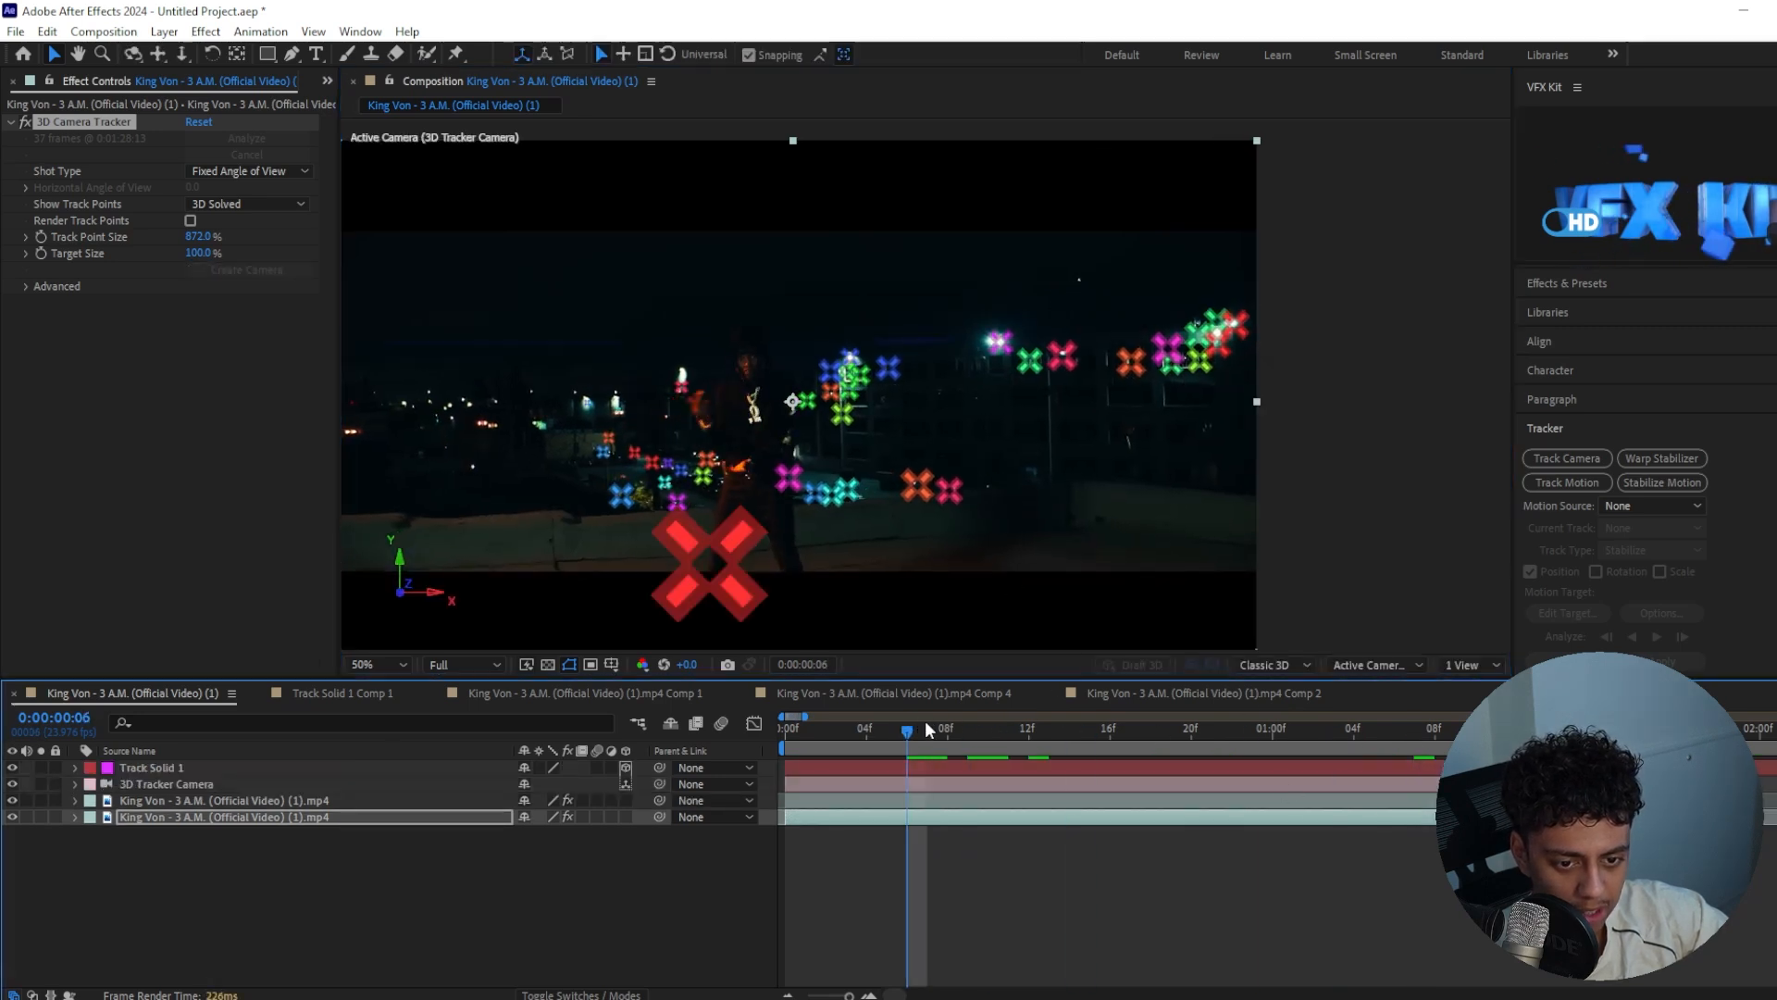
left_click(925, 764)
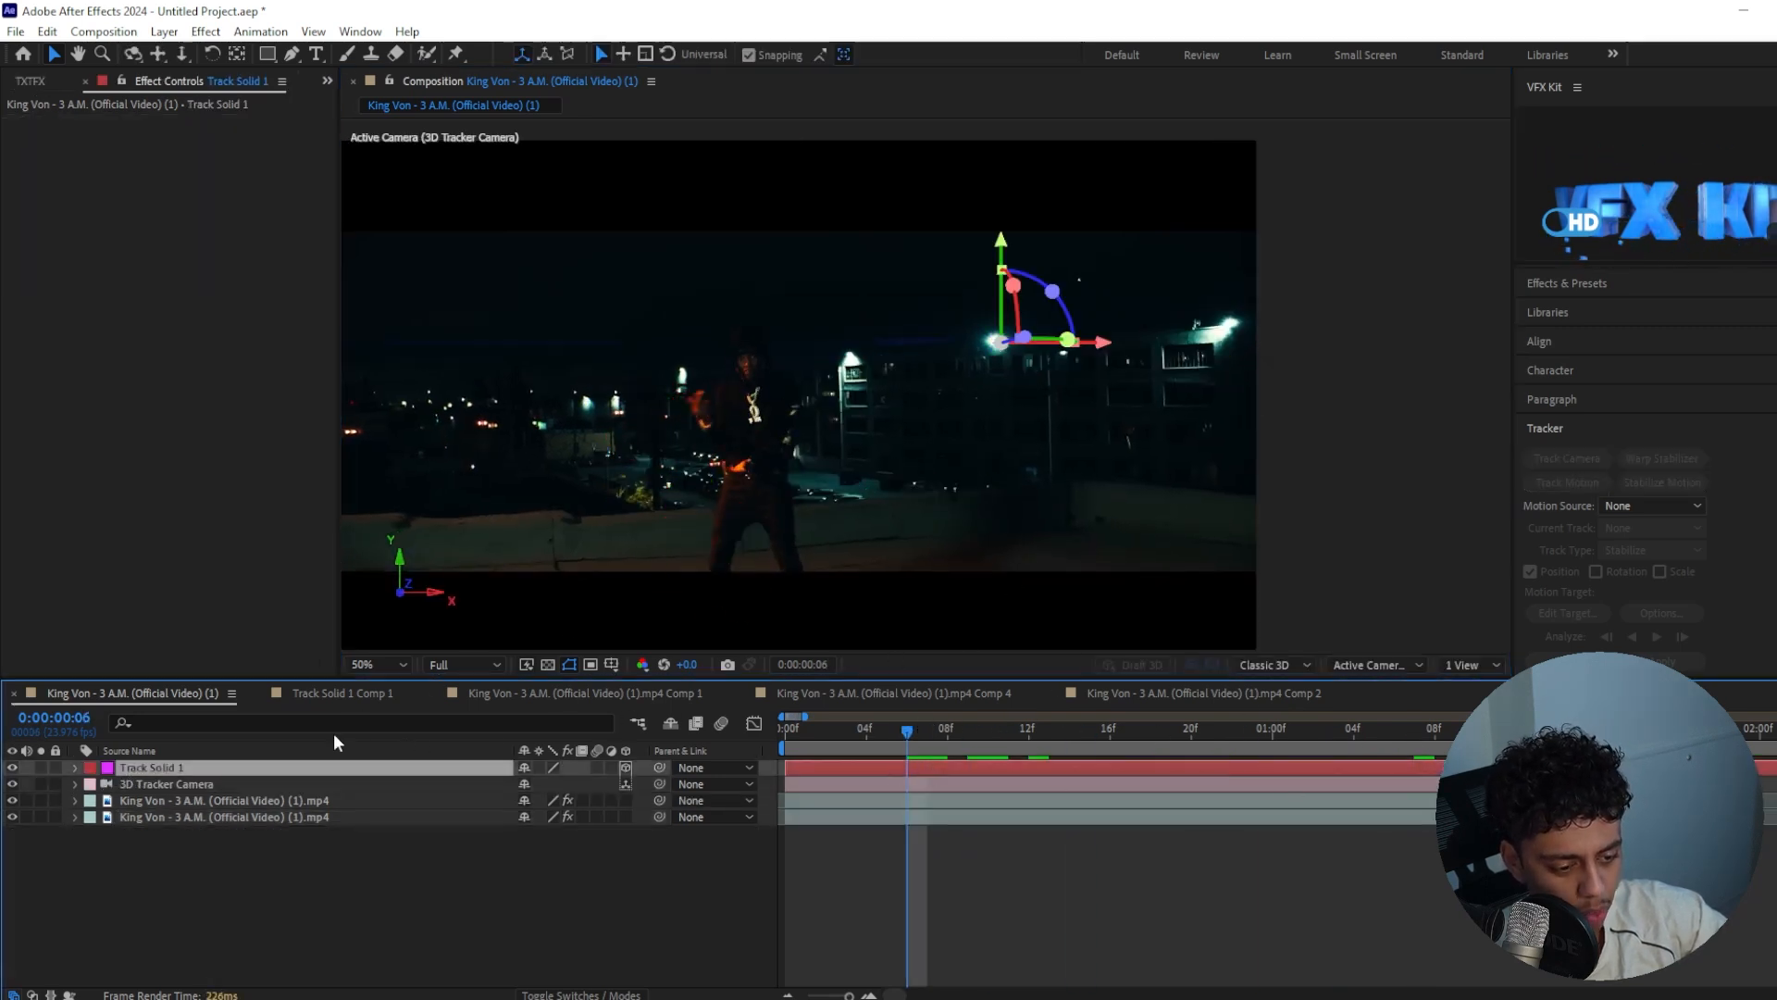
right_click(258, 768)
left_click(324, 636)
left_click(765, 430)
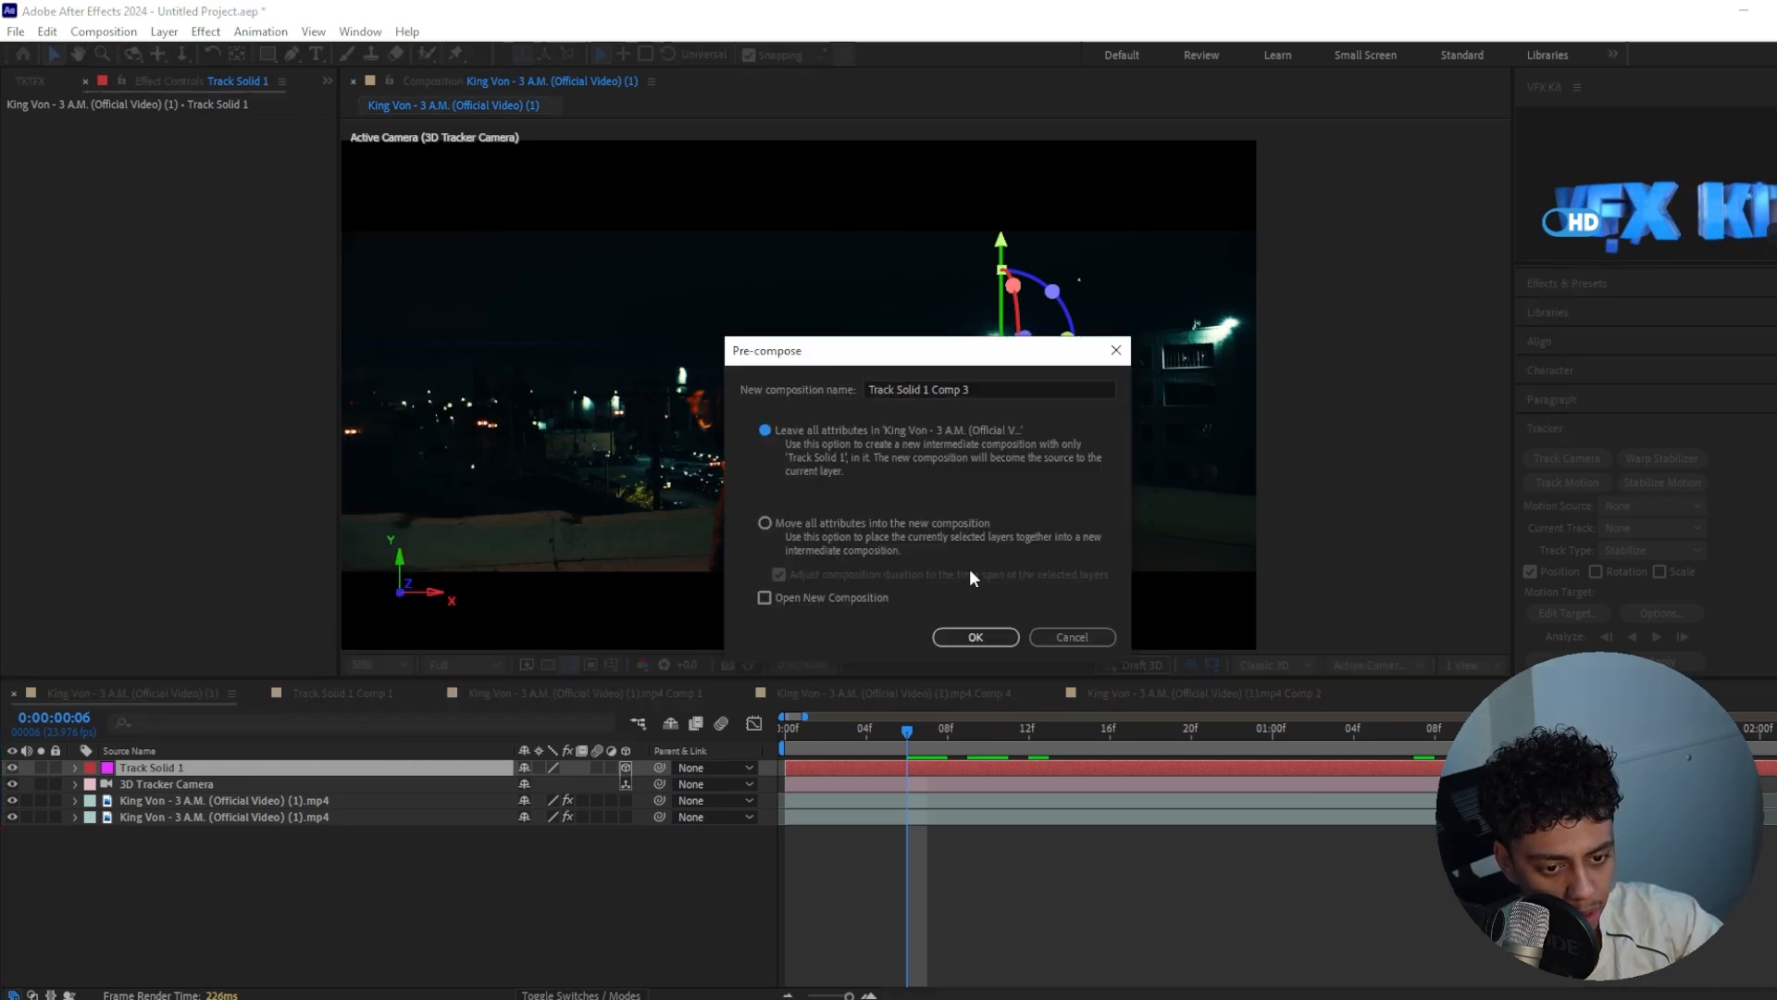
left_click(983, 638)
Change the Track Solid 1 Comp 3 composition settings to the HD 1920x1080, 24 fps preset
left_click(23, 80)
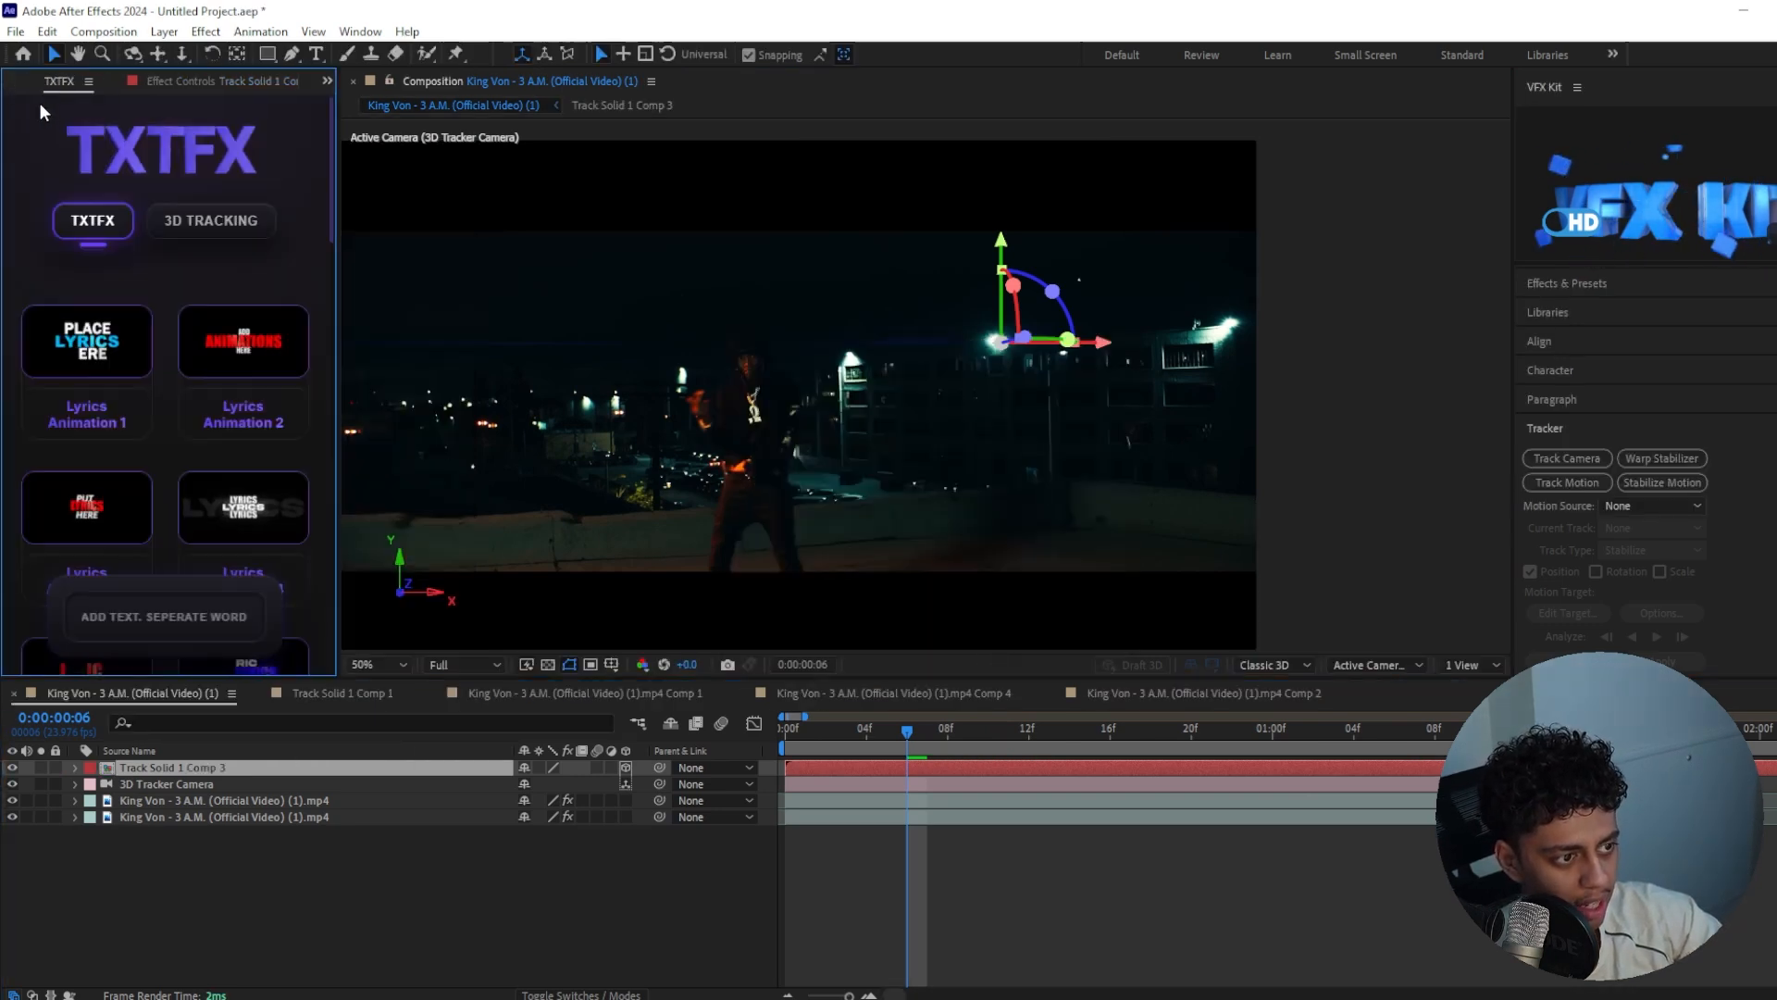
left_click(26, 82)
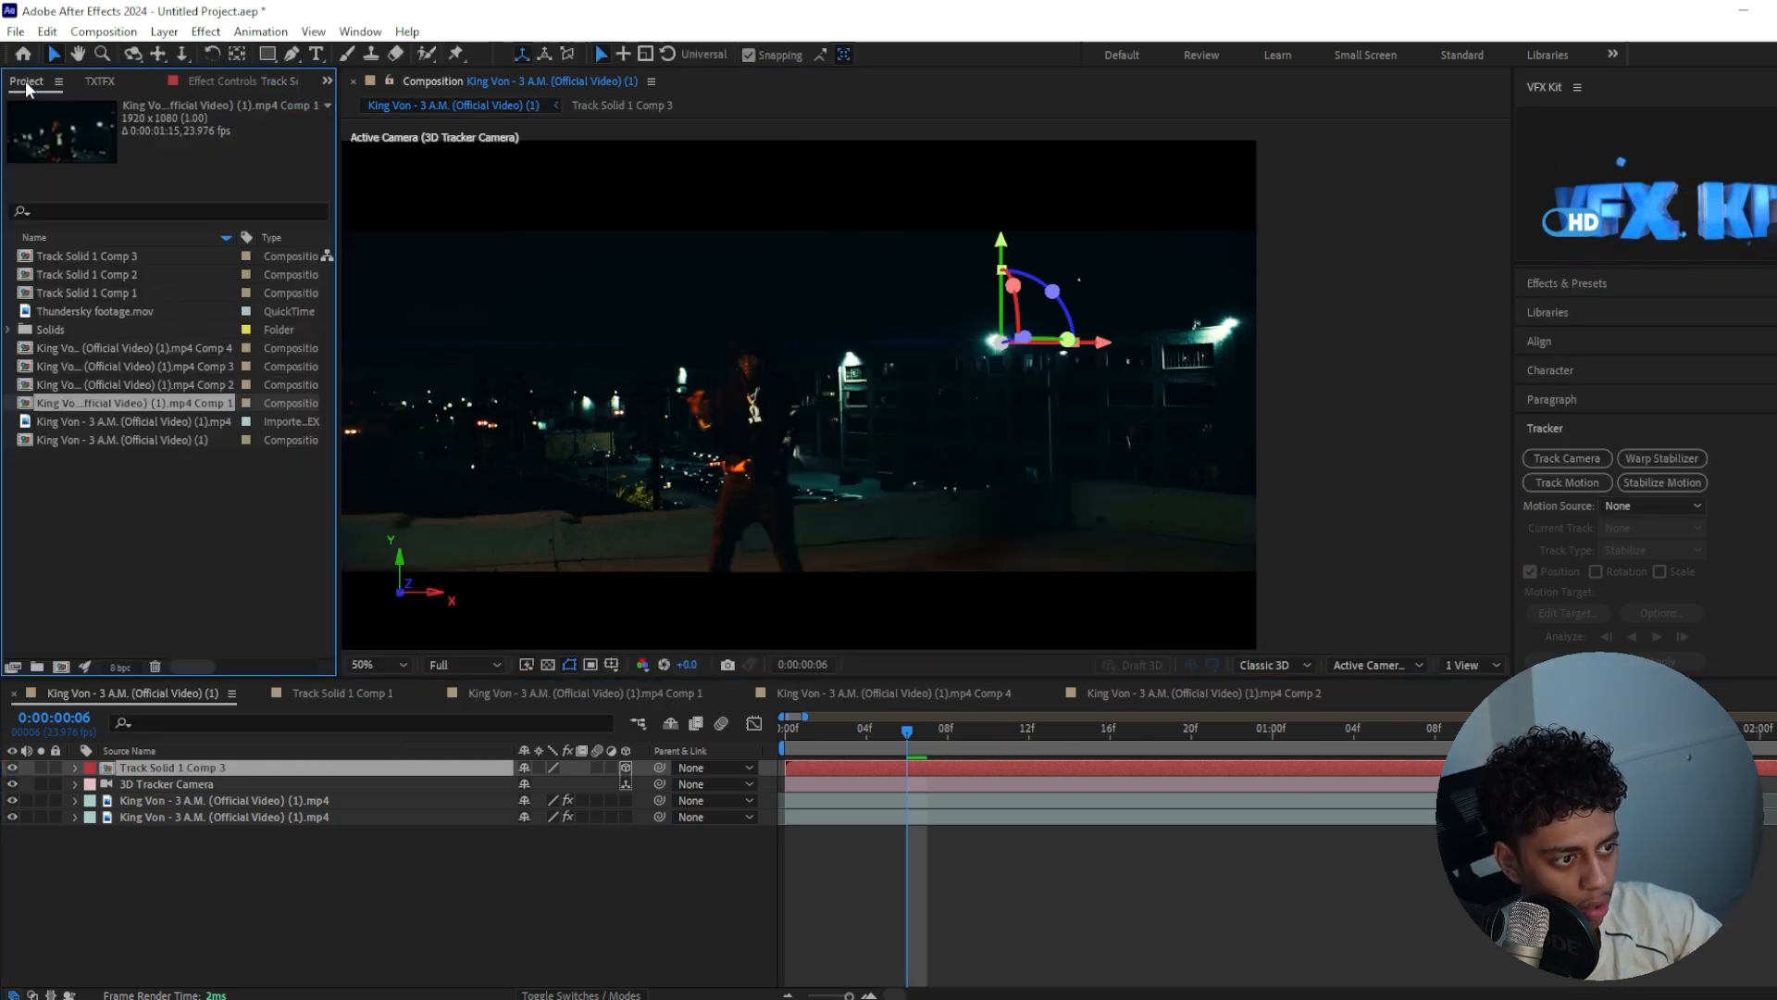
right_click(81, 255)
left_click(178, 268)
left_click(820, 358)
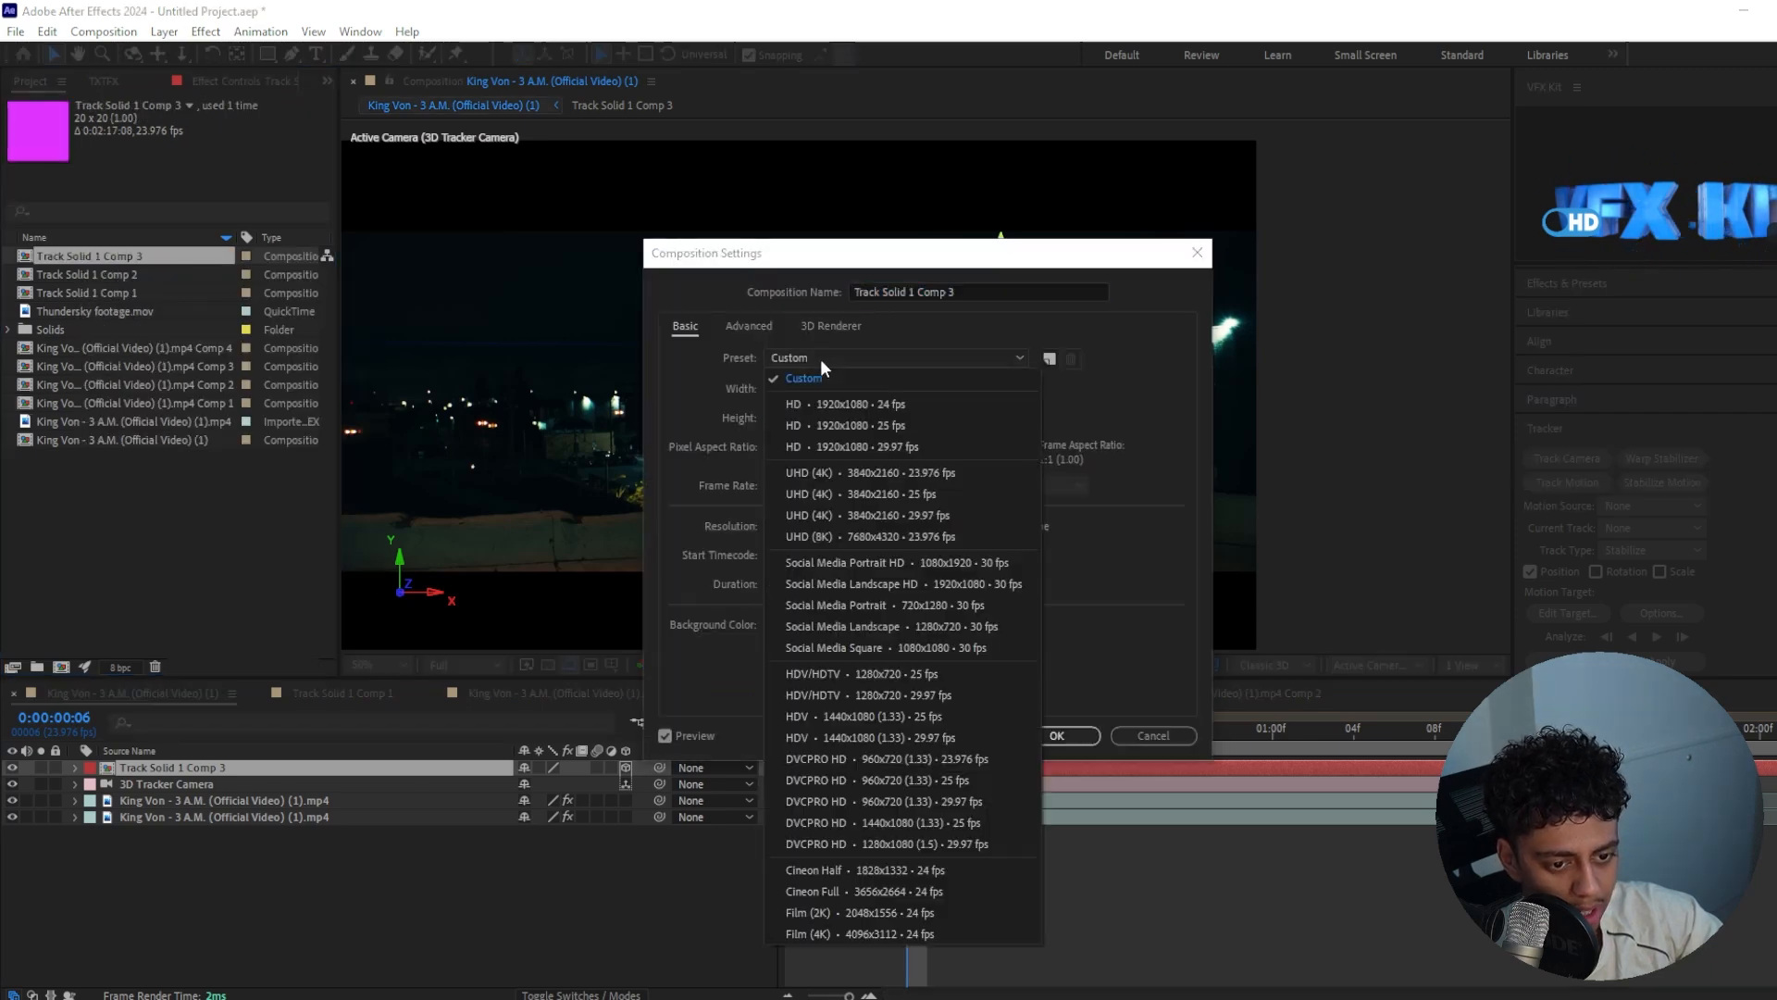
left_click(843, 404)
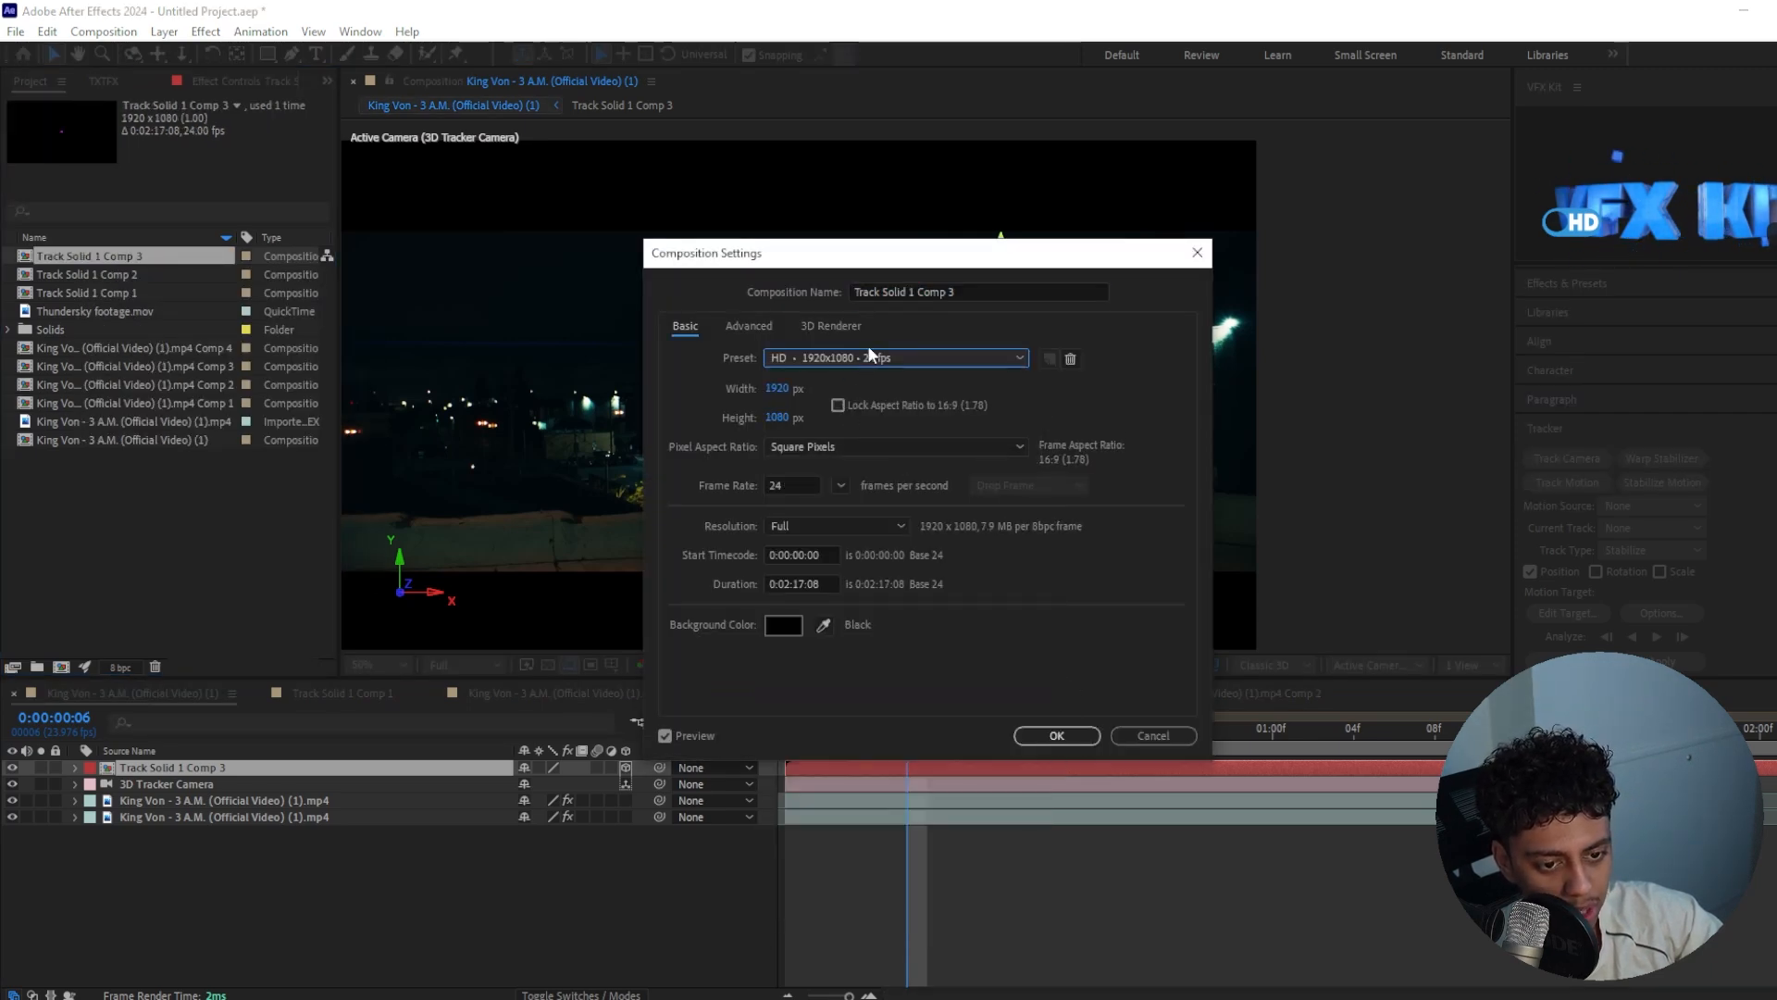
left_click(1056, 737)
Open the pre-composed solid, delete the solid inside it and add Thundersky footage.mov in its place
double_click(930, 765)
key("Delete")
left_click_drag(72, 312, 668, 772)
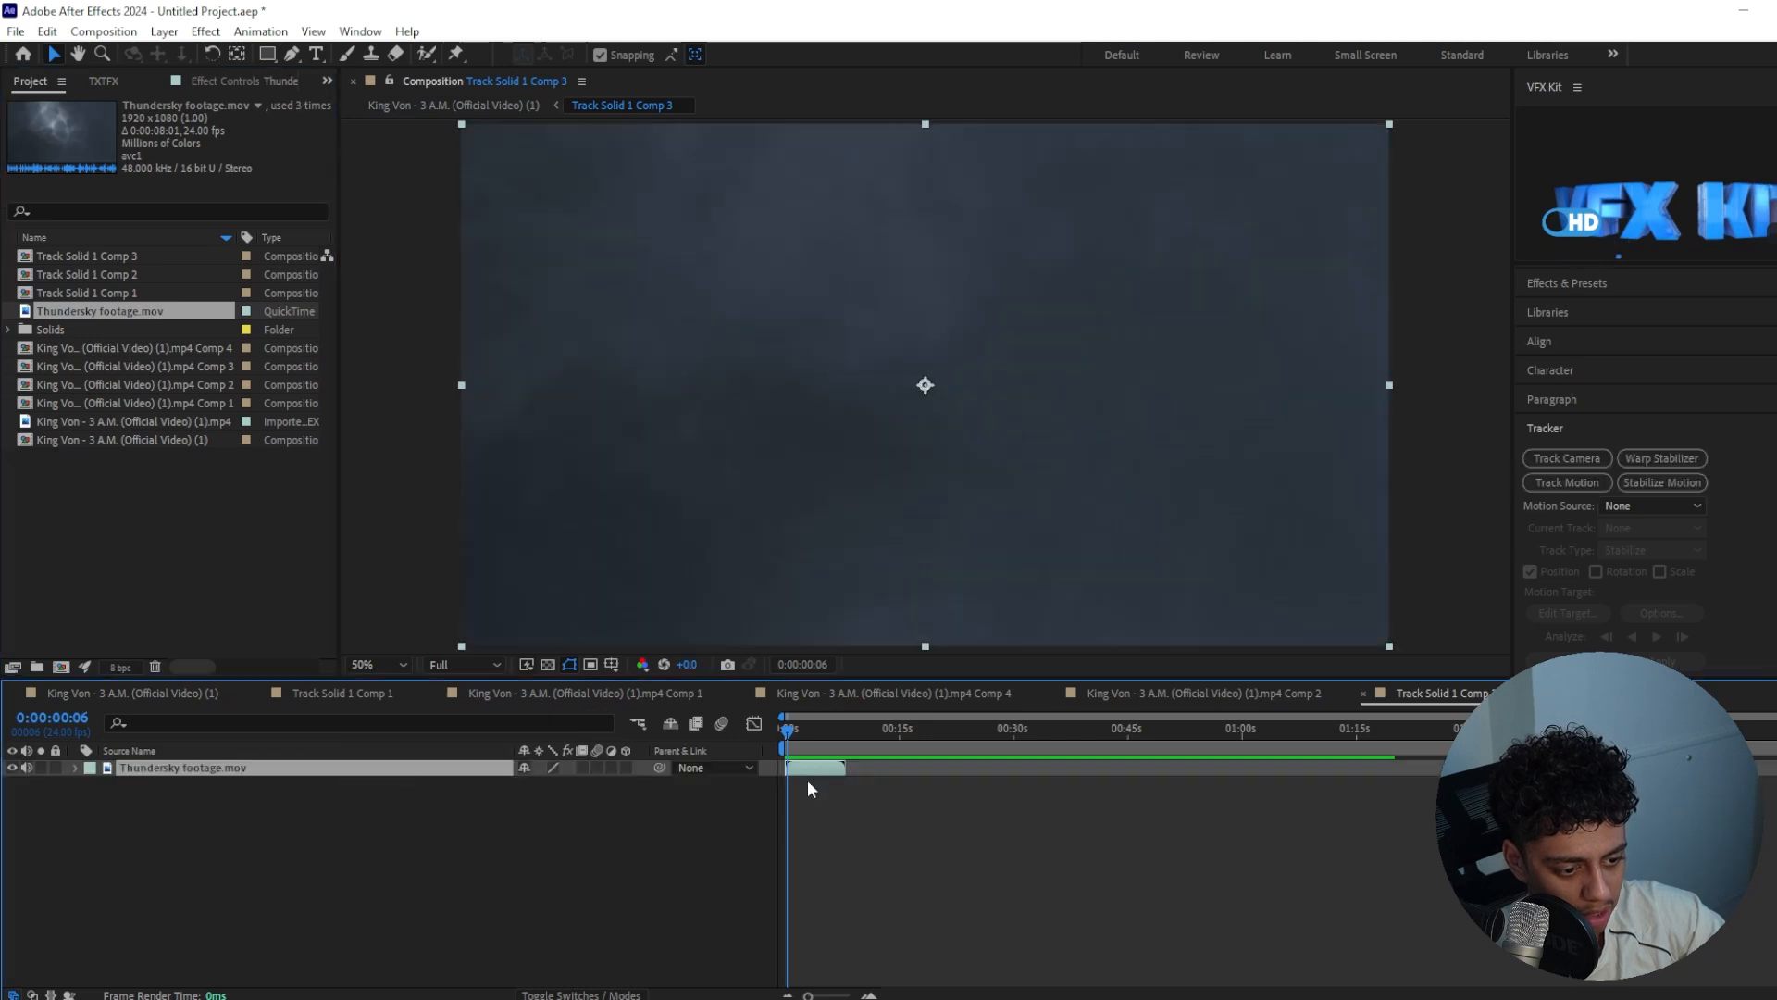
left_click_drag(789, 733, 244, 672)
Return to the main composition and scale the tracked thunder-sky layer up to 1181%
left_click(175, 692)
left_click_drag(849, 996, 897, 990)
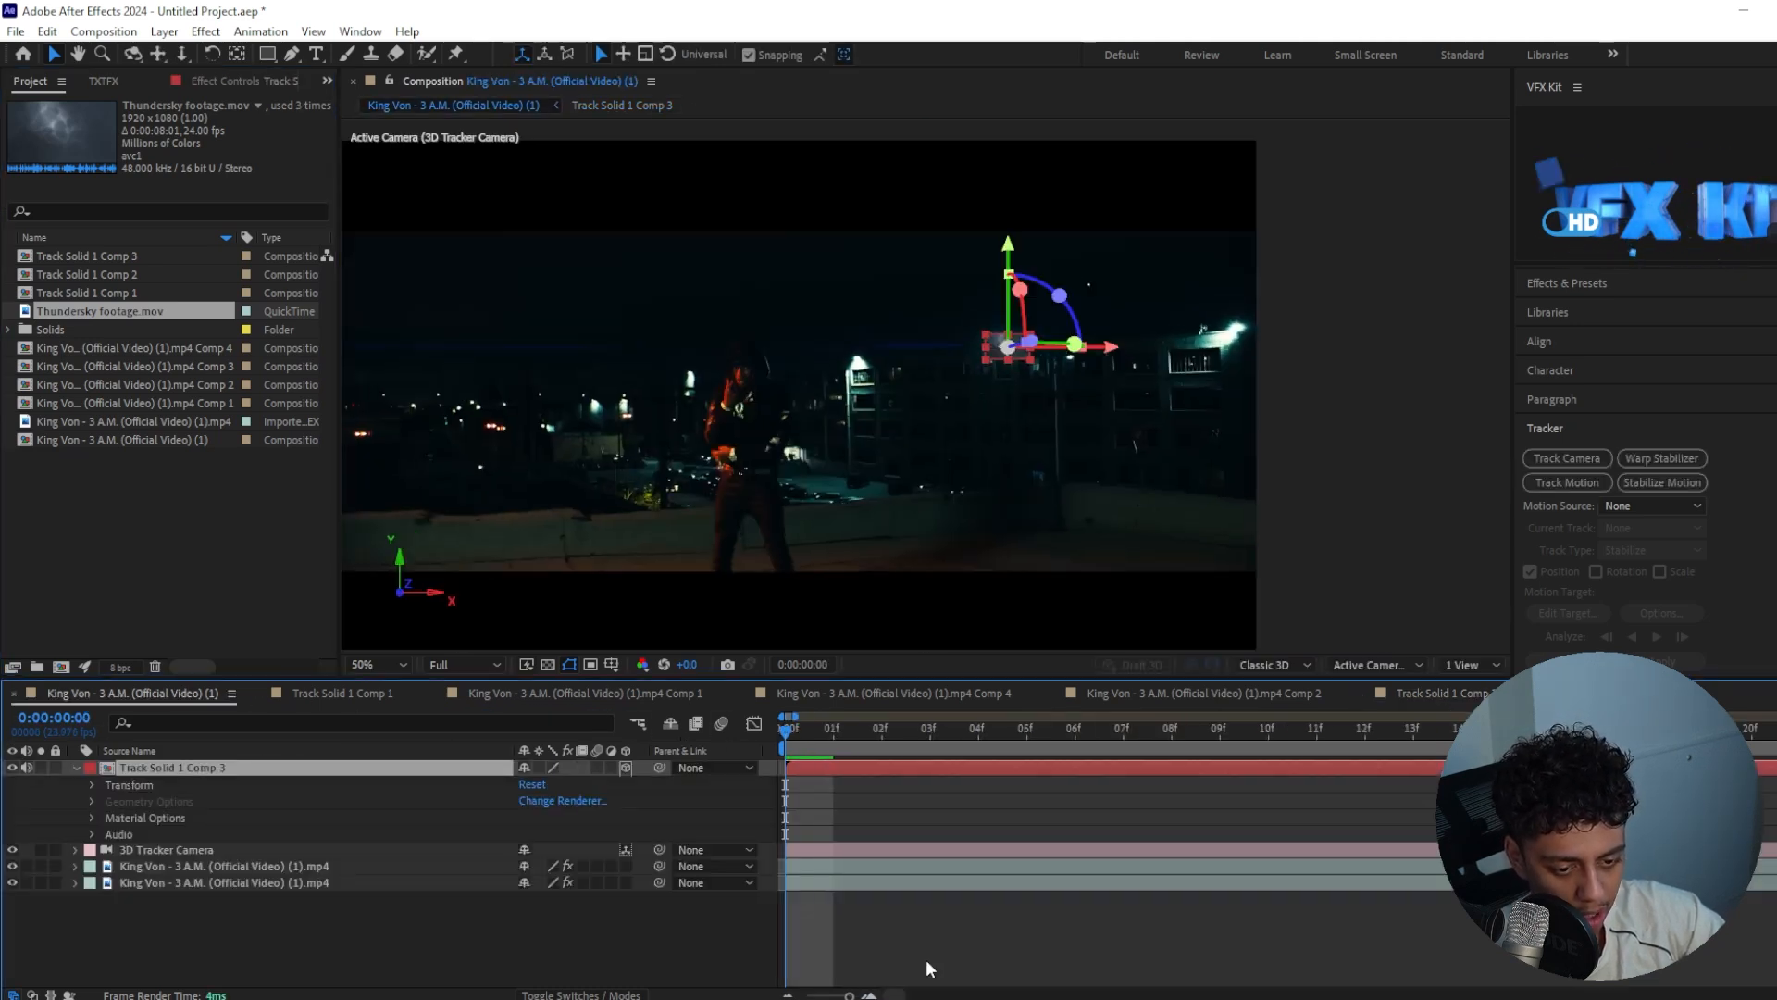
left_click(912, 958)
left_click(1003, 347)
scroll(1018, 383, "up", 1)
scroll(1019, 392, "up", 1)
left_click_drag(1080, 404, 925, 525)
scroll(789, 551, "down", 2)
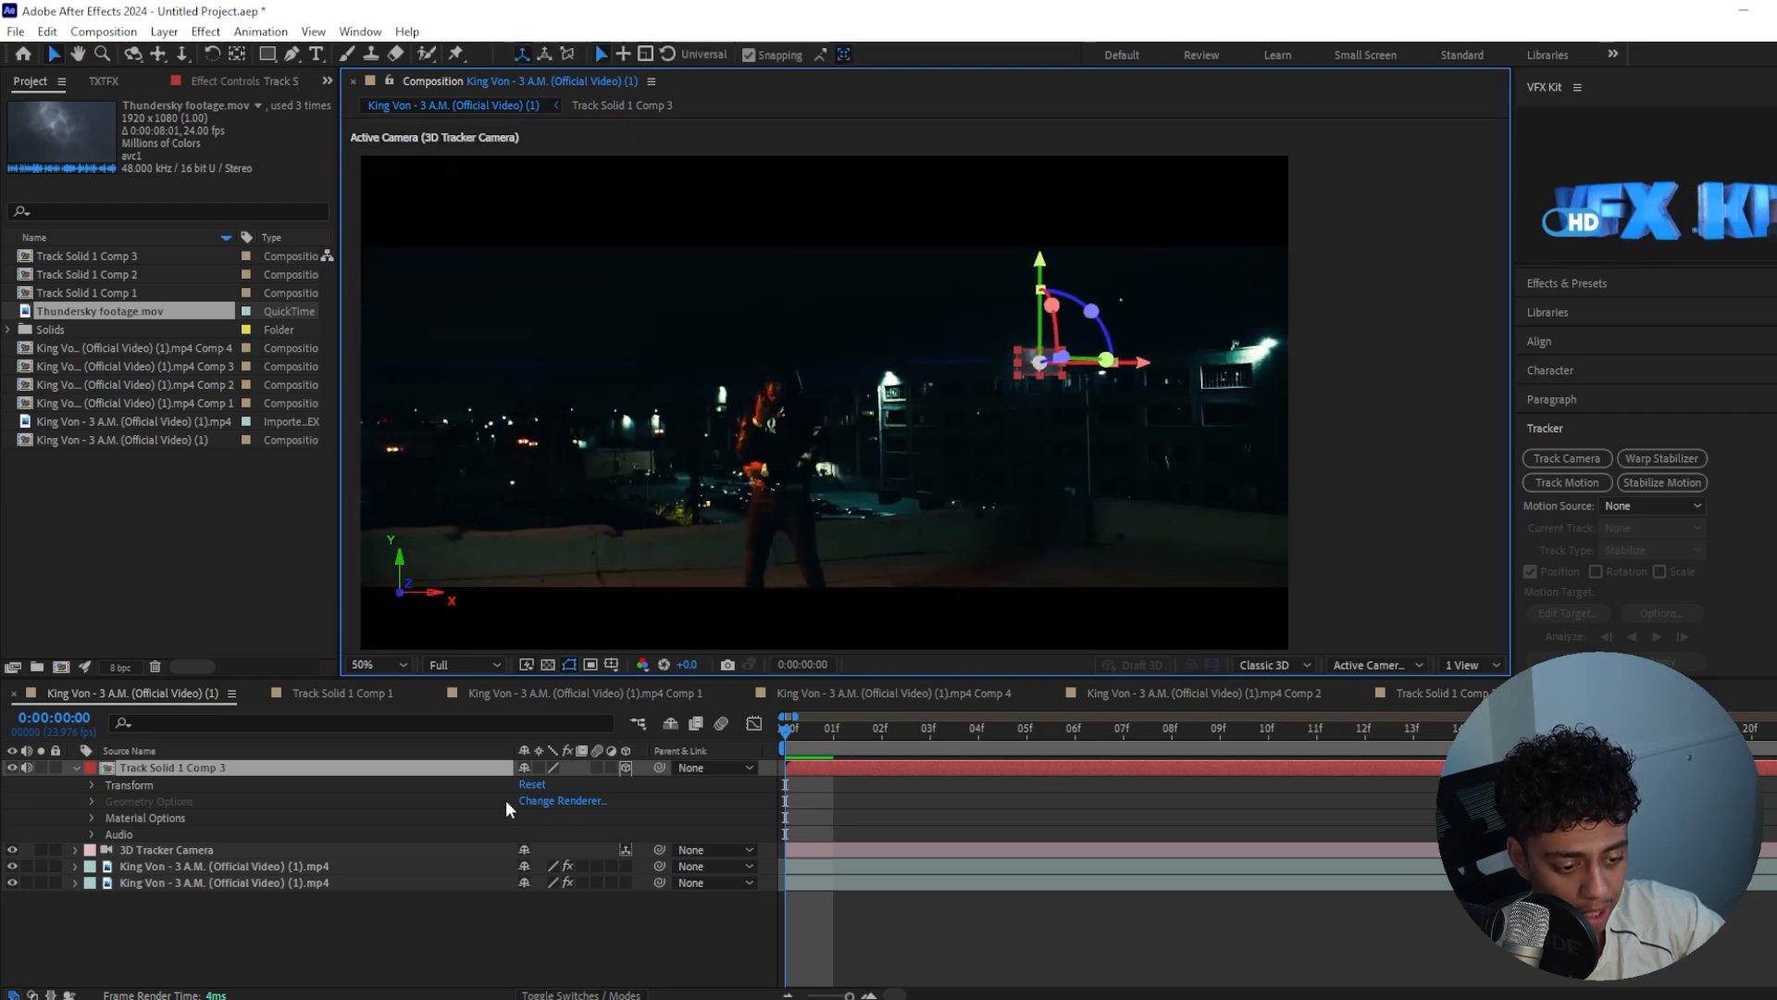
key("s")
left_click_drag(556, 784, 982, 360)
Place the sky layer beneath the rotoscoped performer layer and position it in the sky above the parking garage
left_click_drag(215, 787, 216, 829)
left_click_drag(968, 403, 1008, 359)
left_click_drag(833, 733, 1323, 720)
left_click_drag(1111, 338, 1120, 339)
Draw a rectangular mask around the sky layer and set its mask feather to 362 pixels
left_click_drag(1122, 345, 869, 252)
left_click(268, 53)
key("comma")
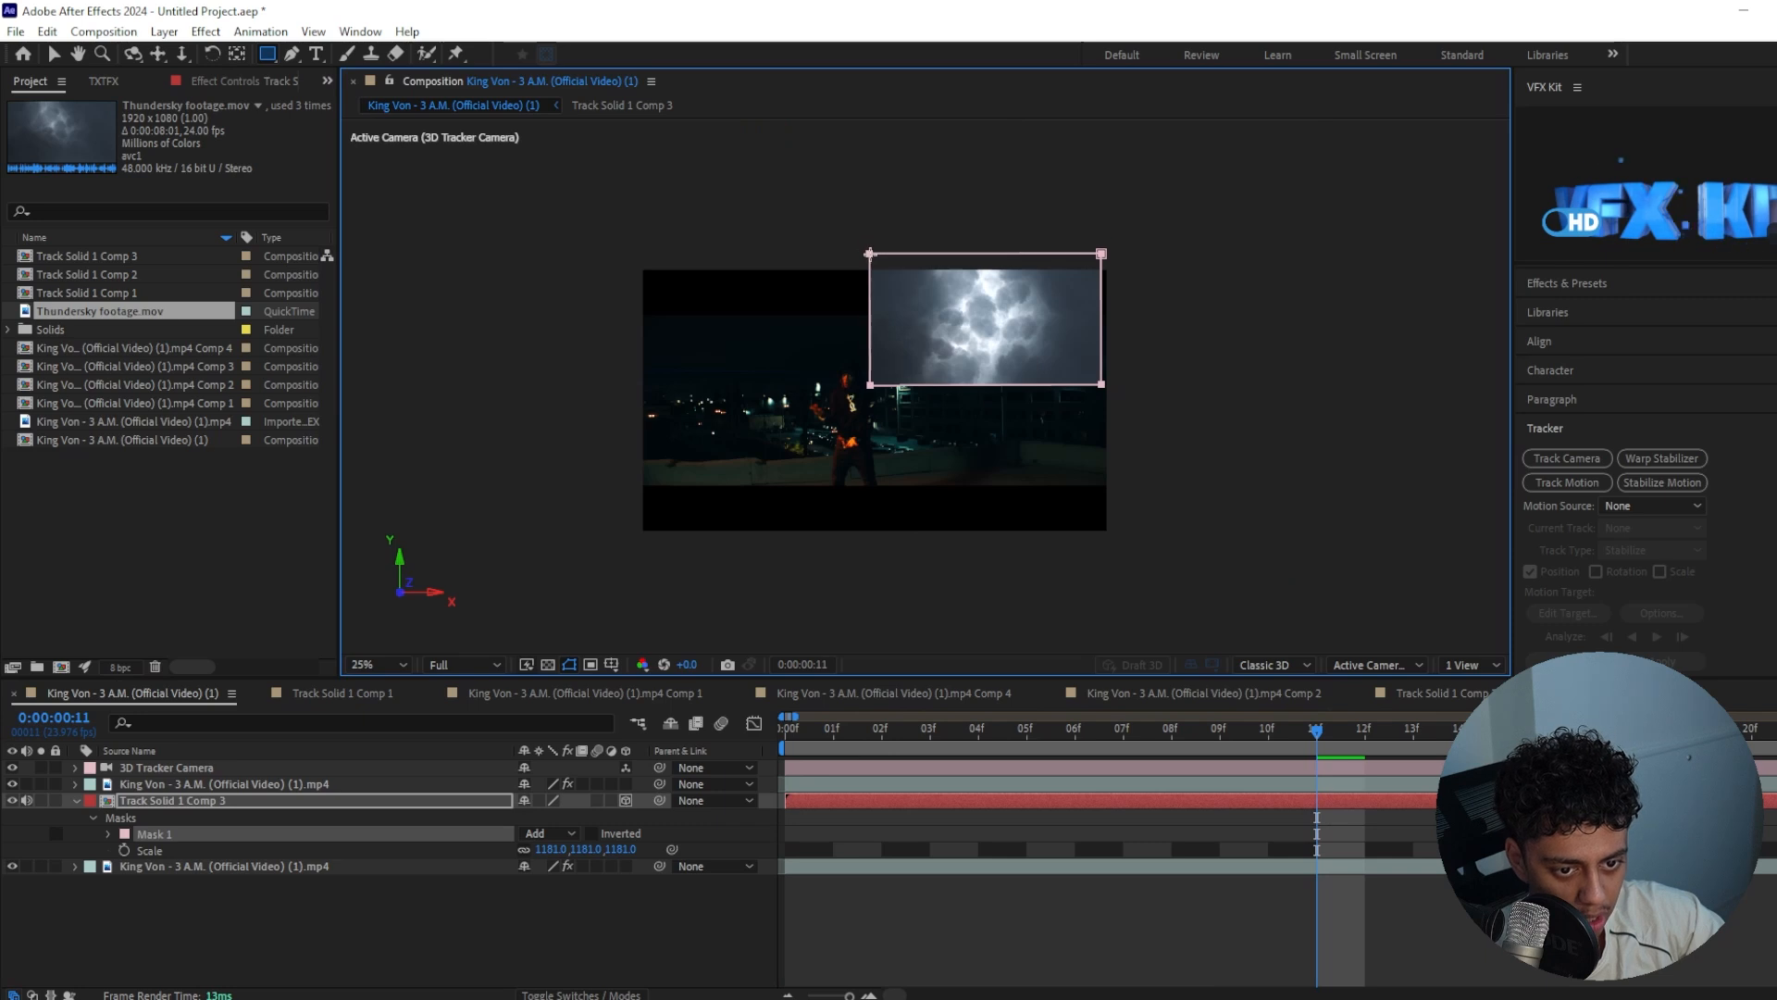
key("m")
key("m")
left_click_drag(559, 849, 883, 798)
Reshape the sky mask by raising its lower edge, pulling the left edge inward and extending the right edge outward
key("v")
scroll(1065, 458, "up", 2)
left_click(865, 373)
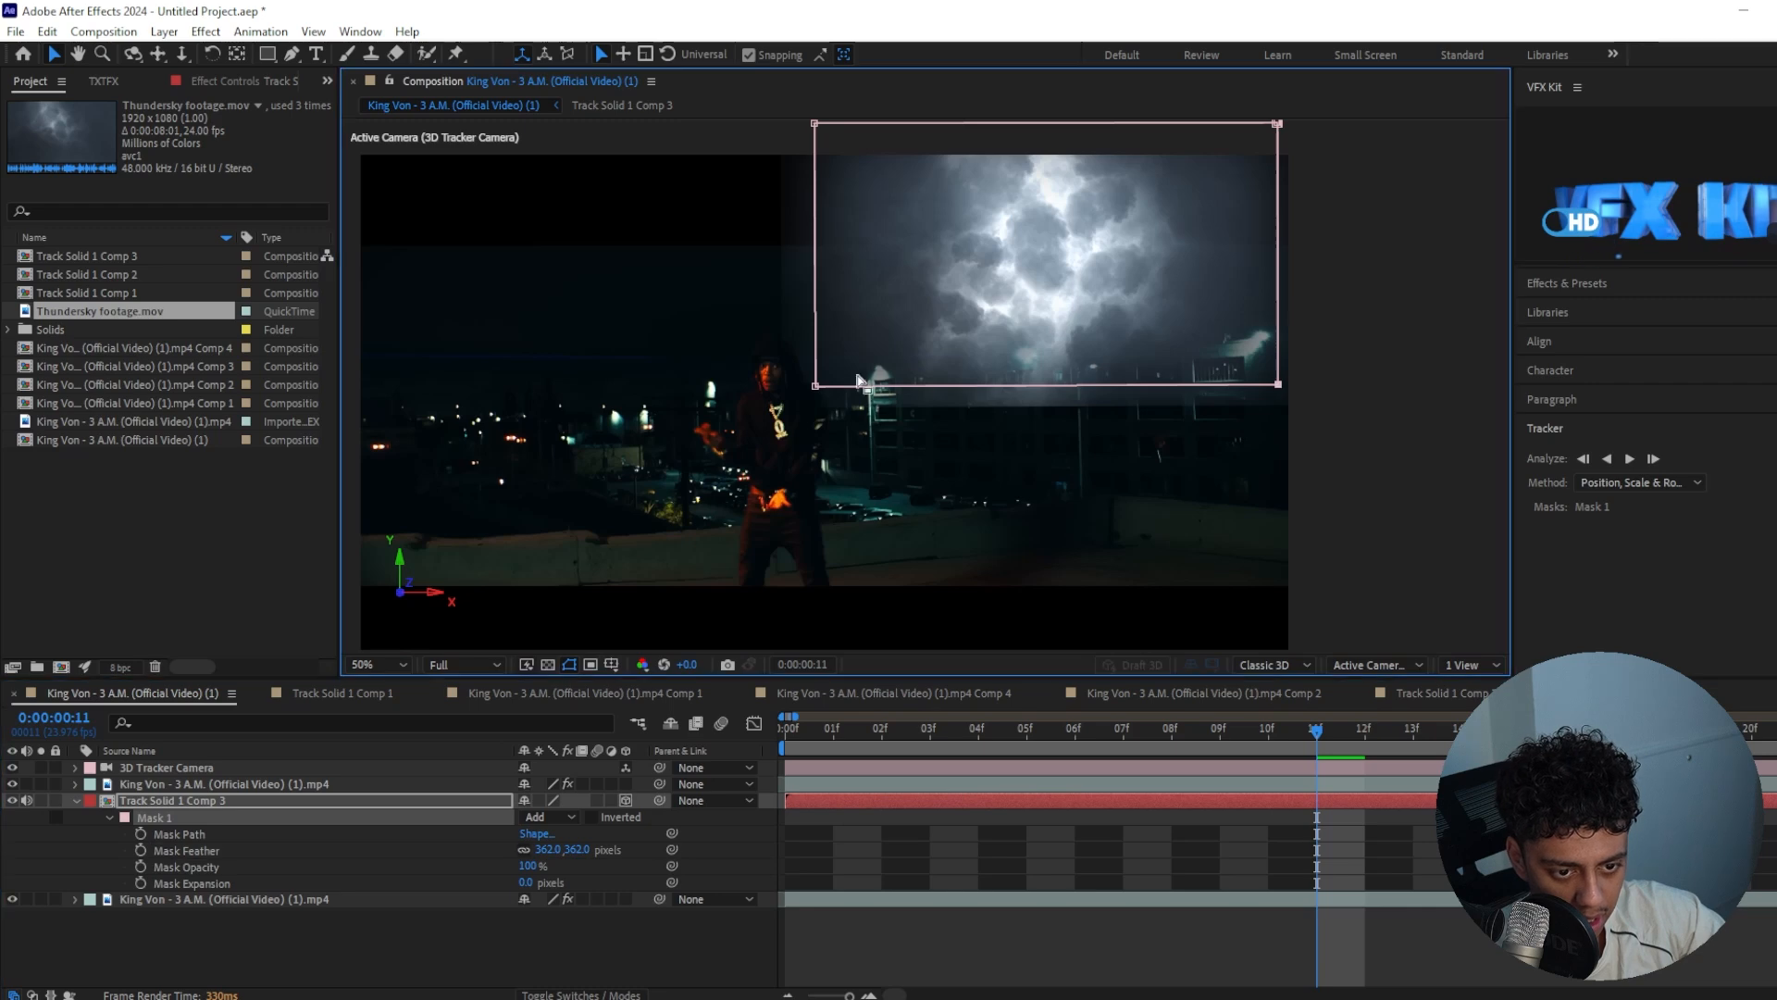
left_click_drag(814, 384, 816, 306)
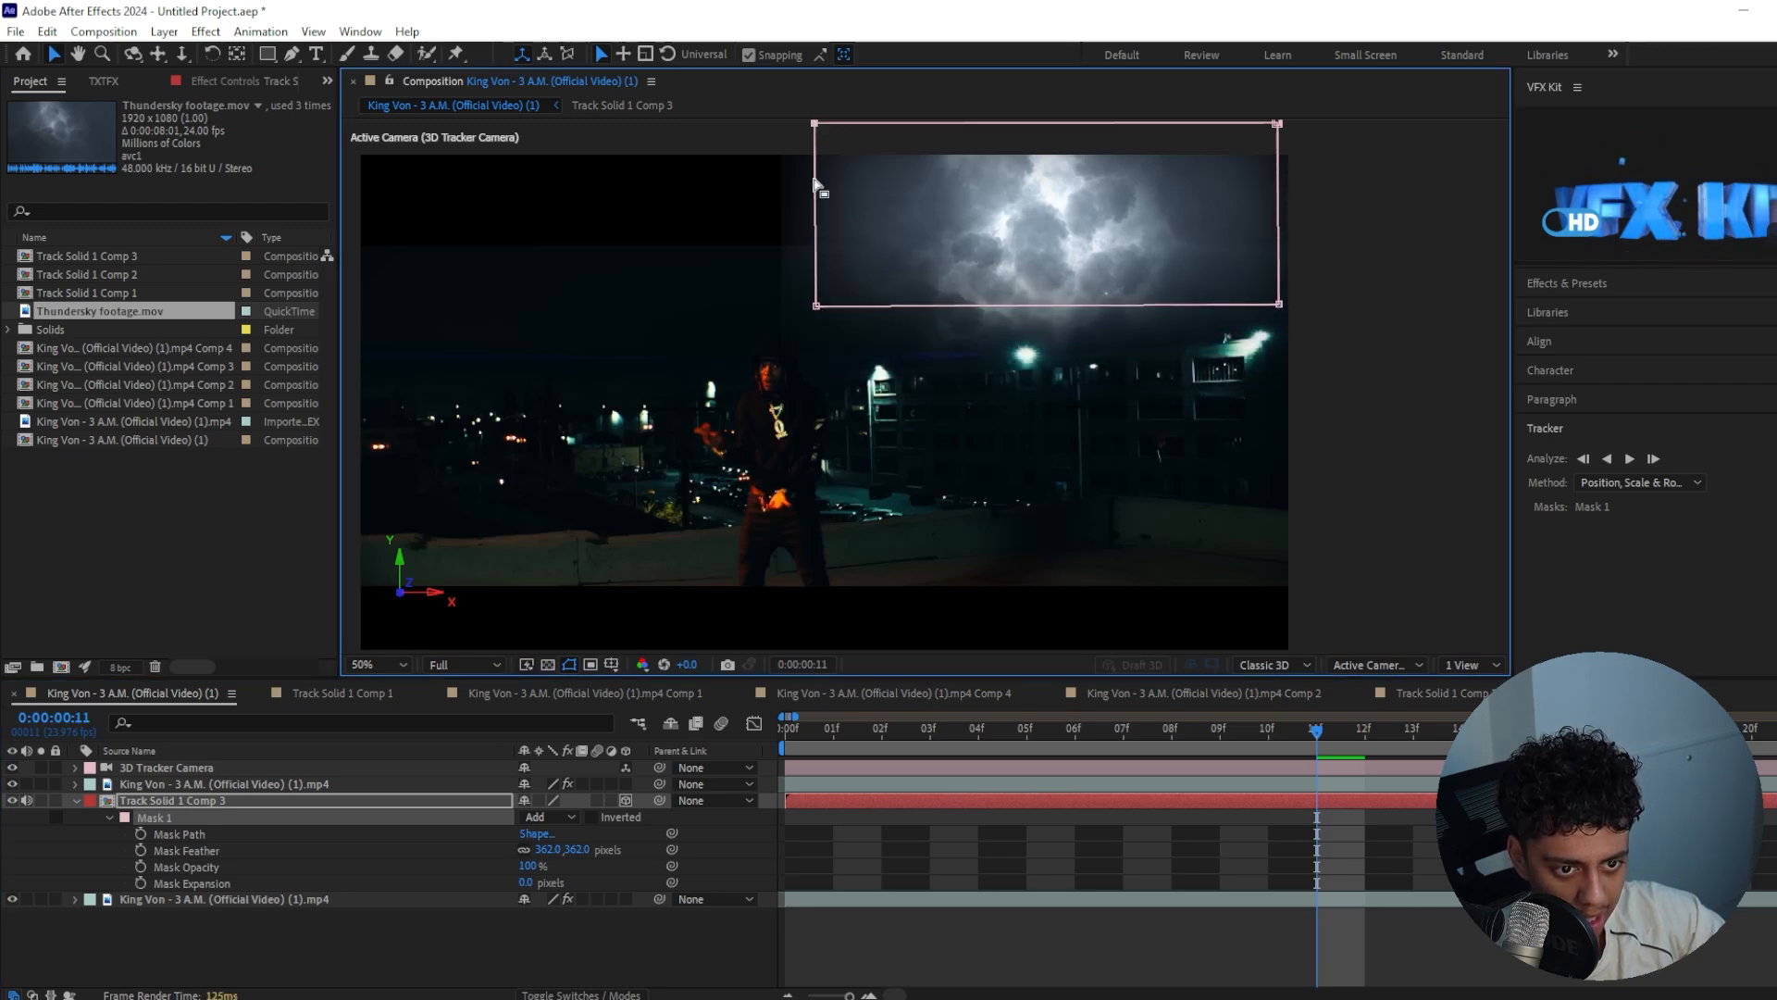
left_click_drag(837, 126, 863, 126)
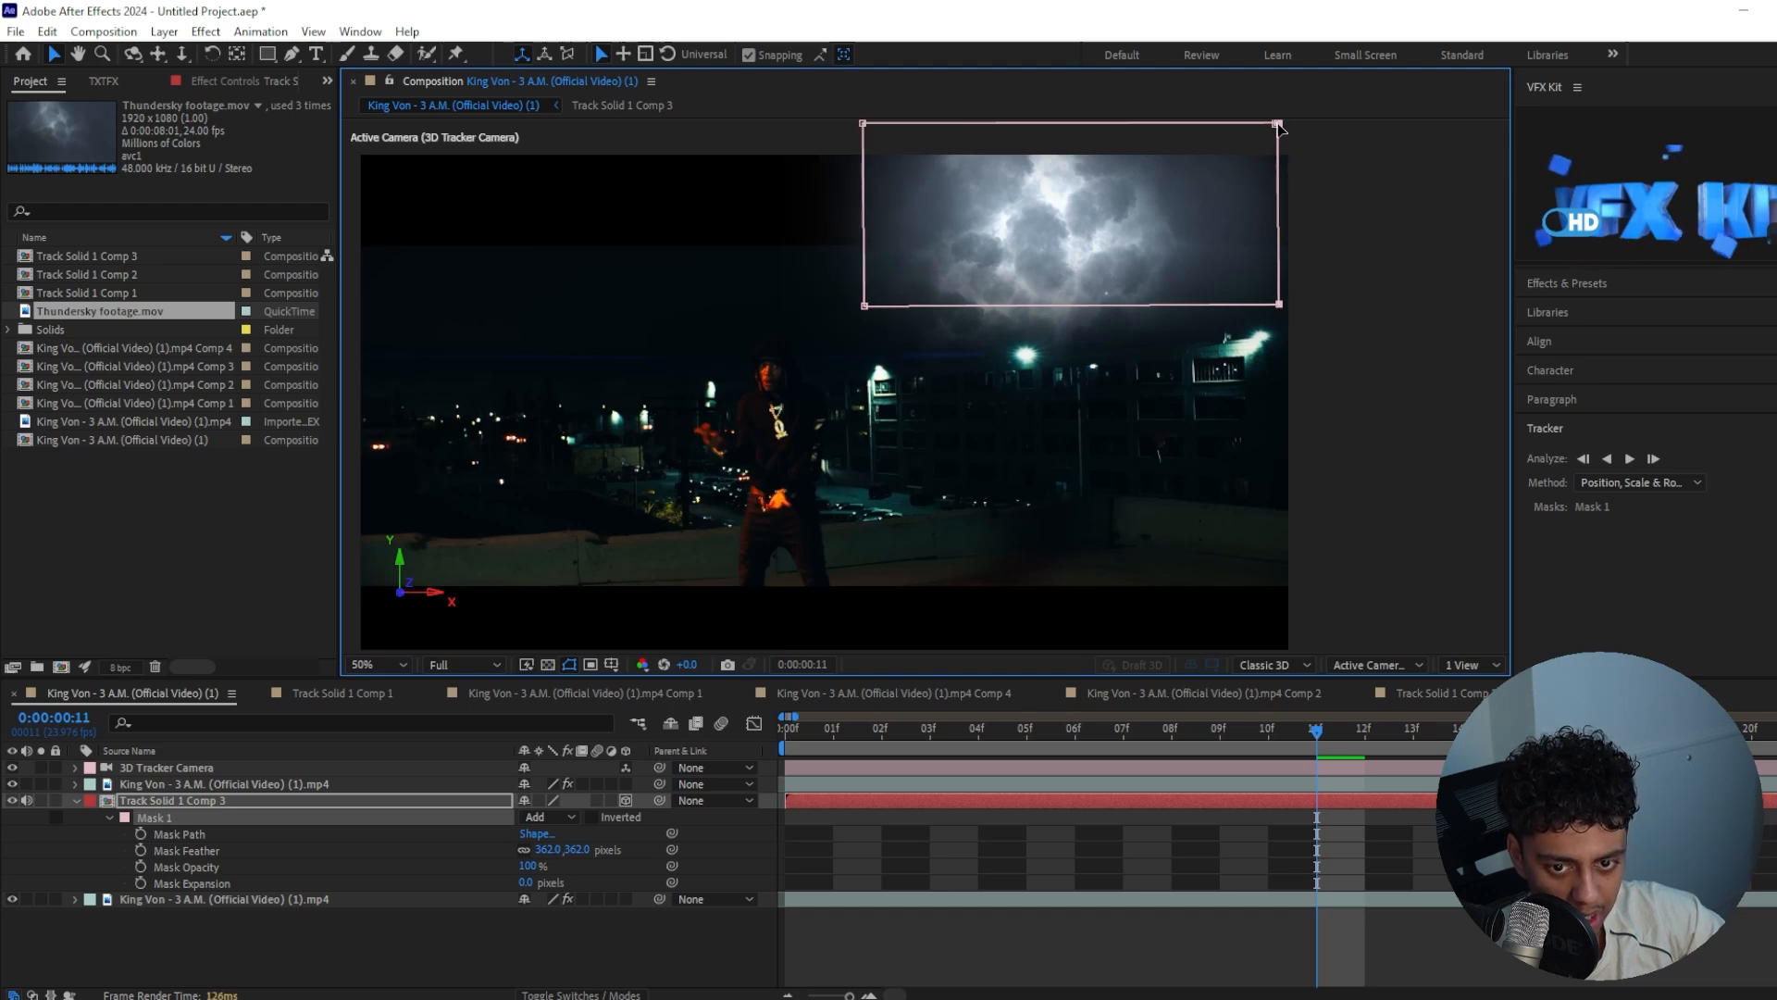
left_click_drag(1286, 318, 1351, 312)
left_click(1420, 460)
left_click(1451, 489)
Duplicate the masked sky layer at the start of the timeline and move the copy over the left half of the sky
left_click(1342, 801)
left_click_drag(1316, 731, 788, 786)
key("ctrl+d")
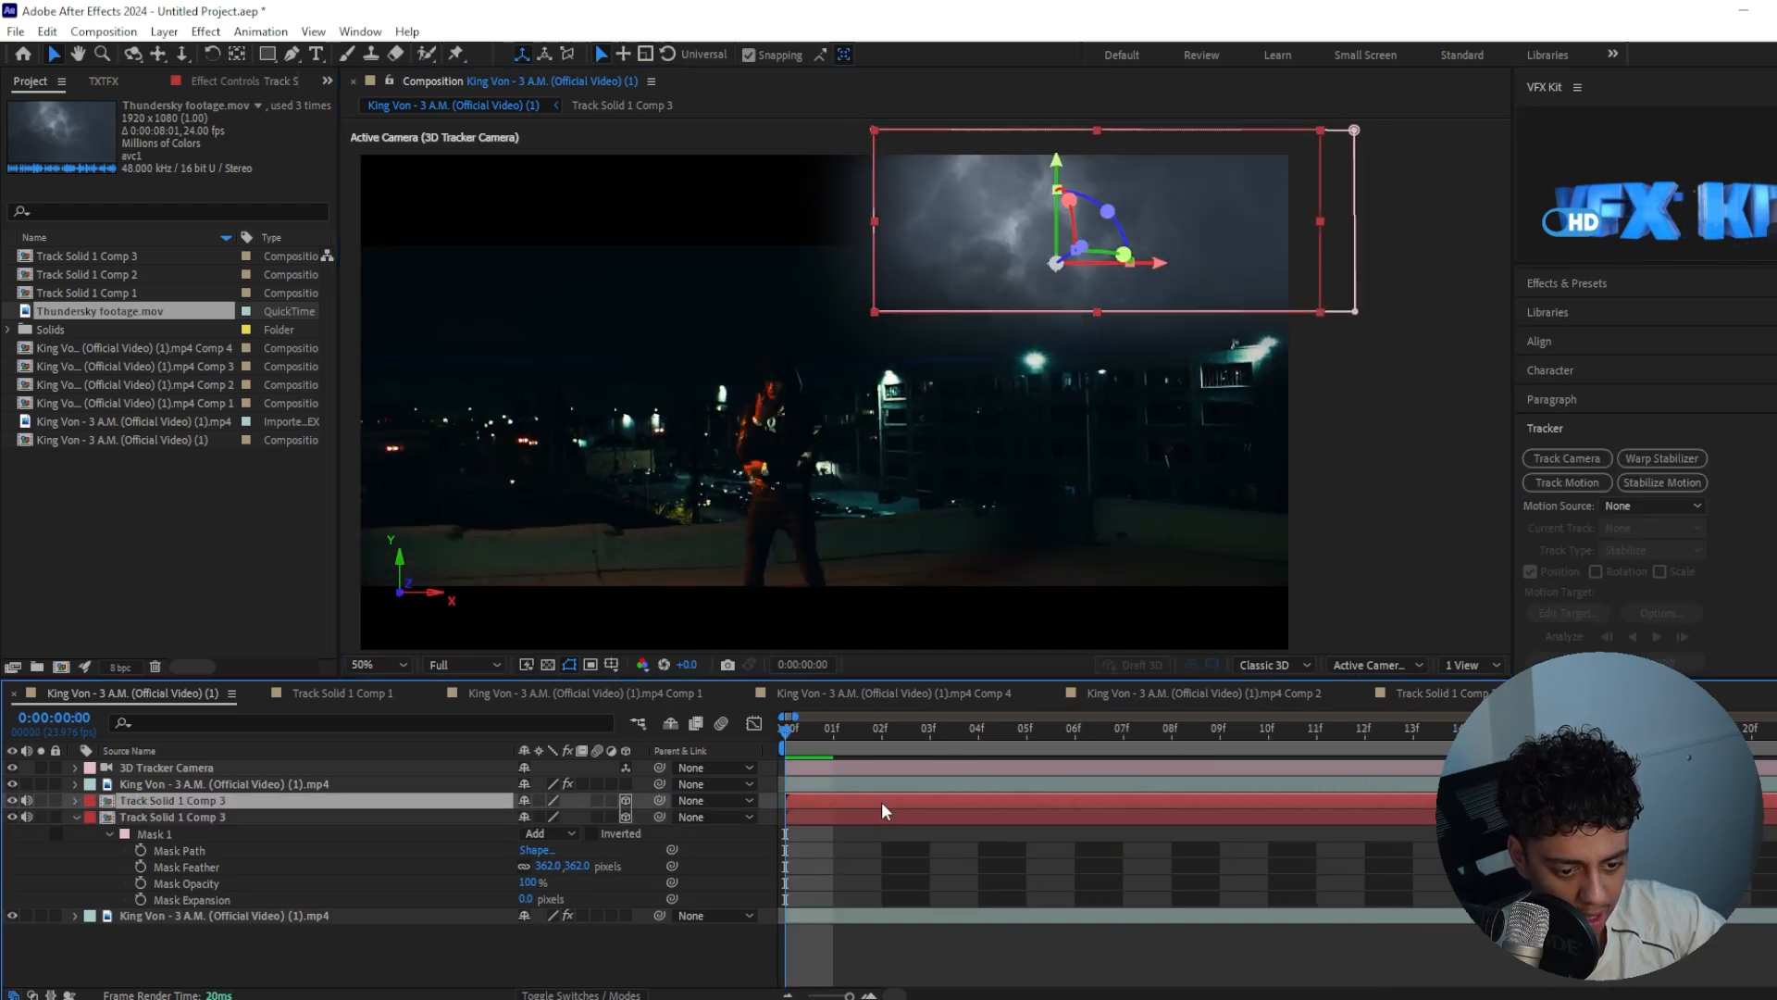
left_click_drag(979, 282, 495, 288)
Adjust the copied sky's mask by pulling its right edge inward and extending its left edge past the frame
left_click(867, 266)
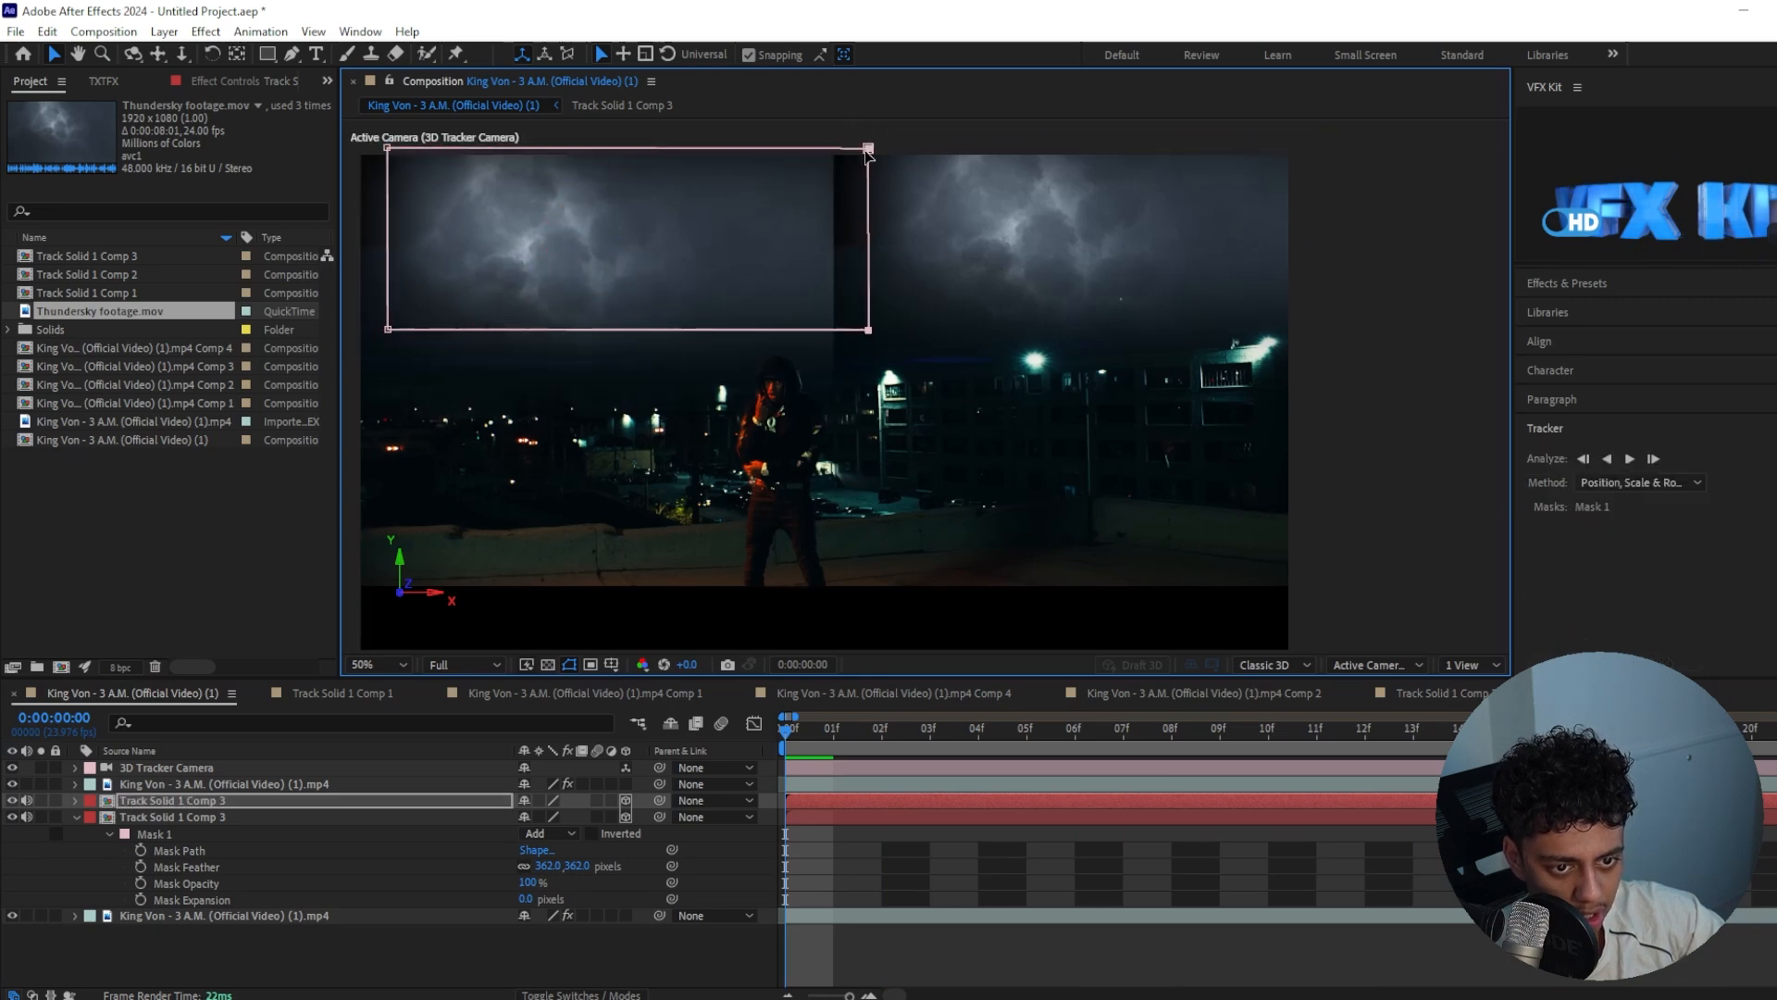
left_click_drag(869, 151, 735, 150)
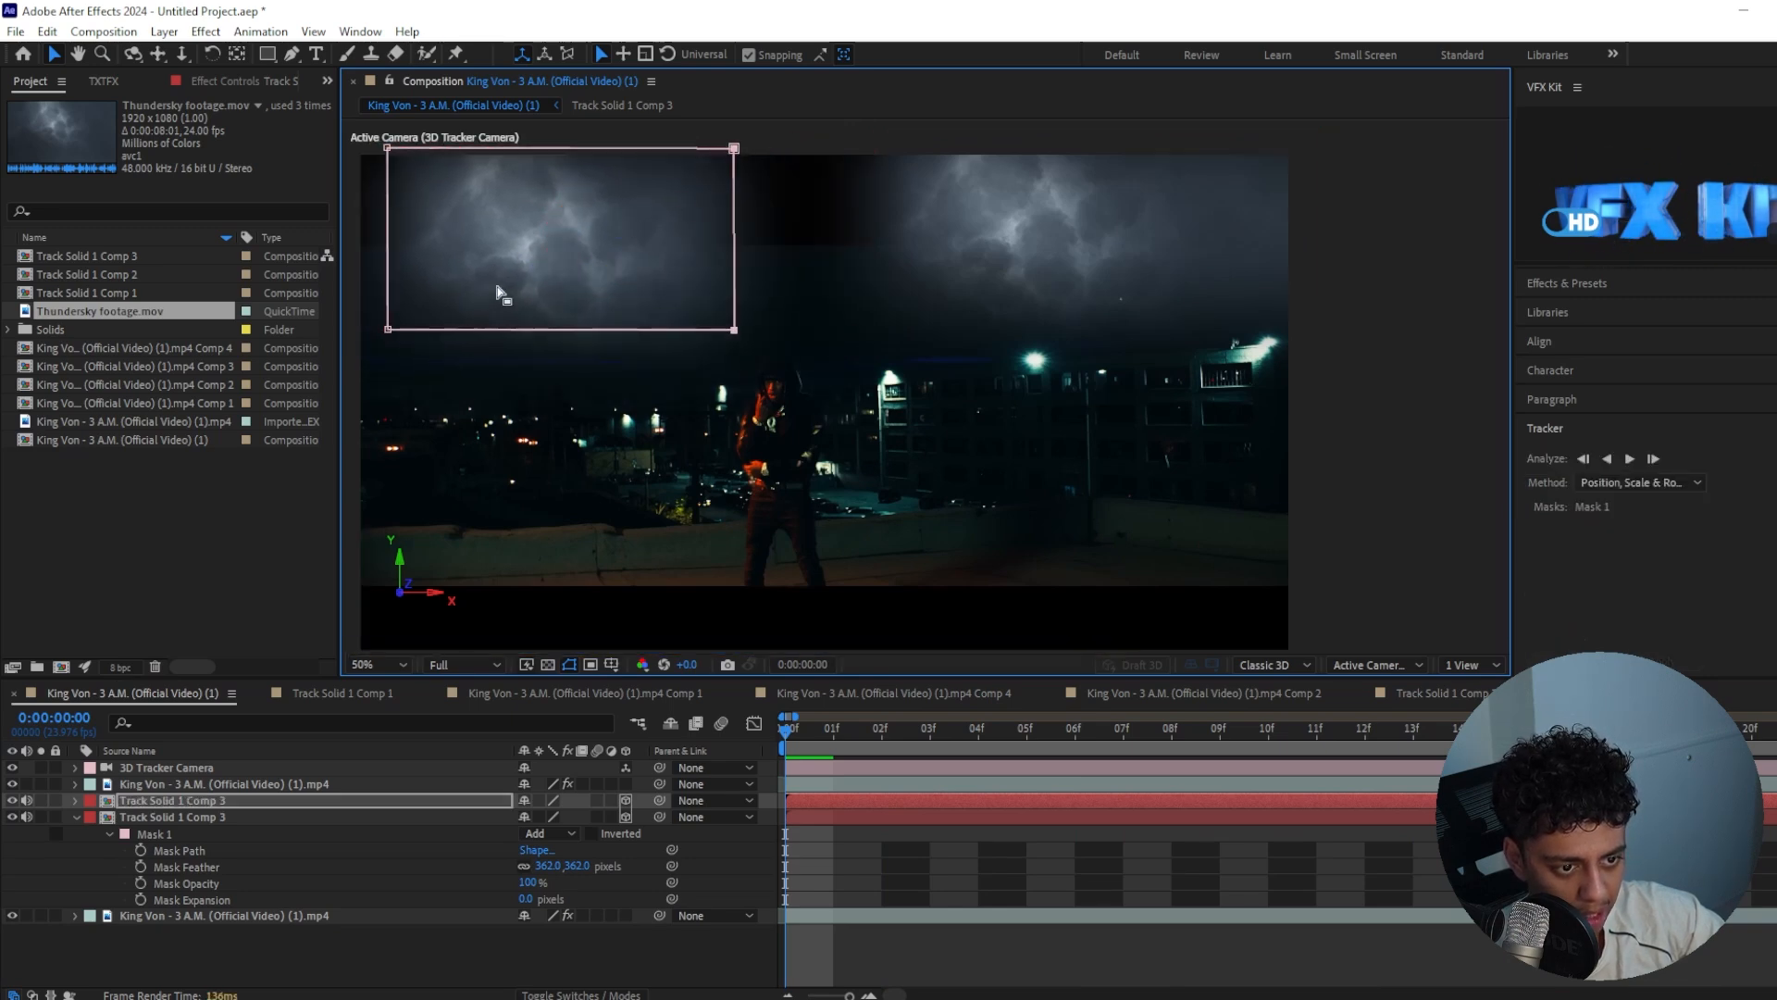
left_click_drag(387, 149, 324, 150)
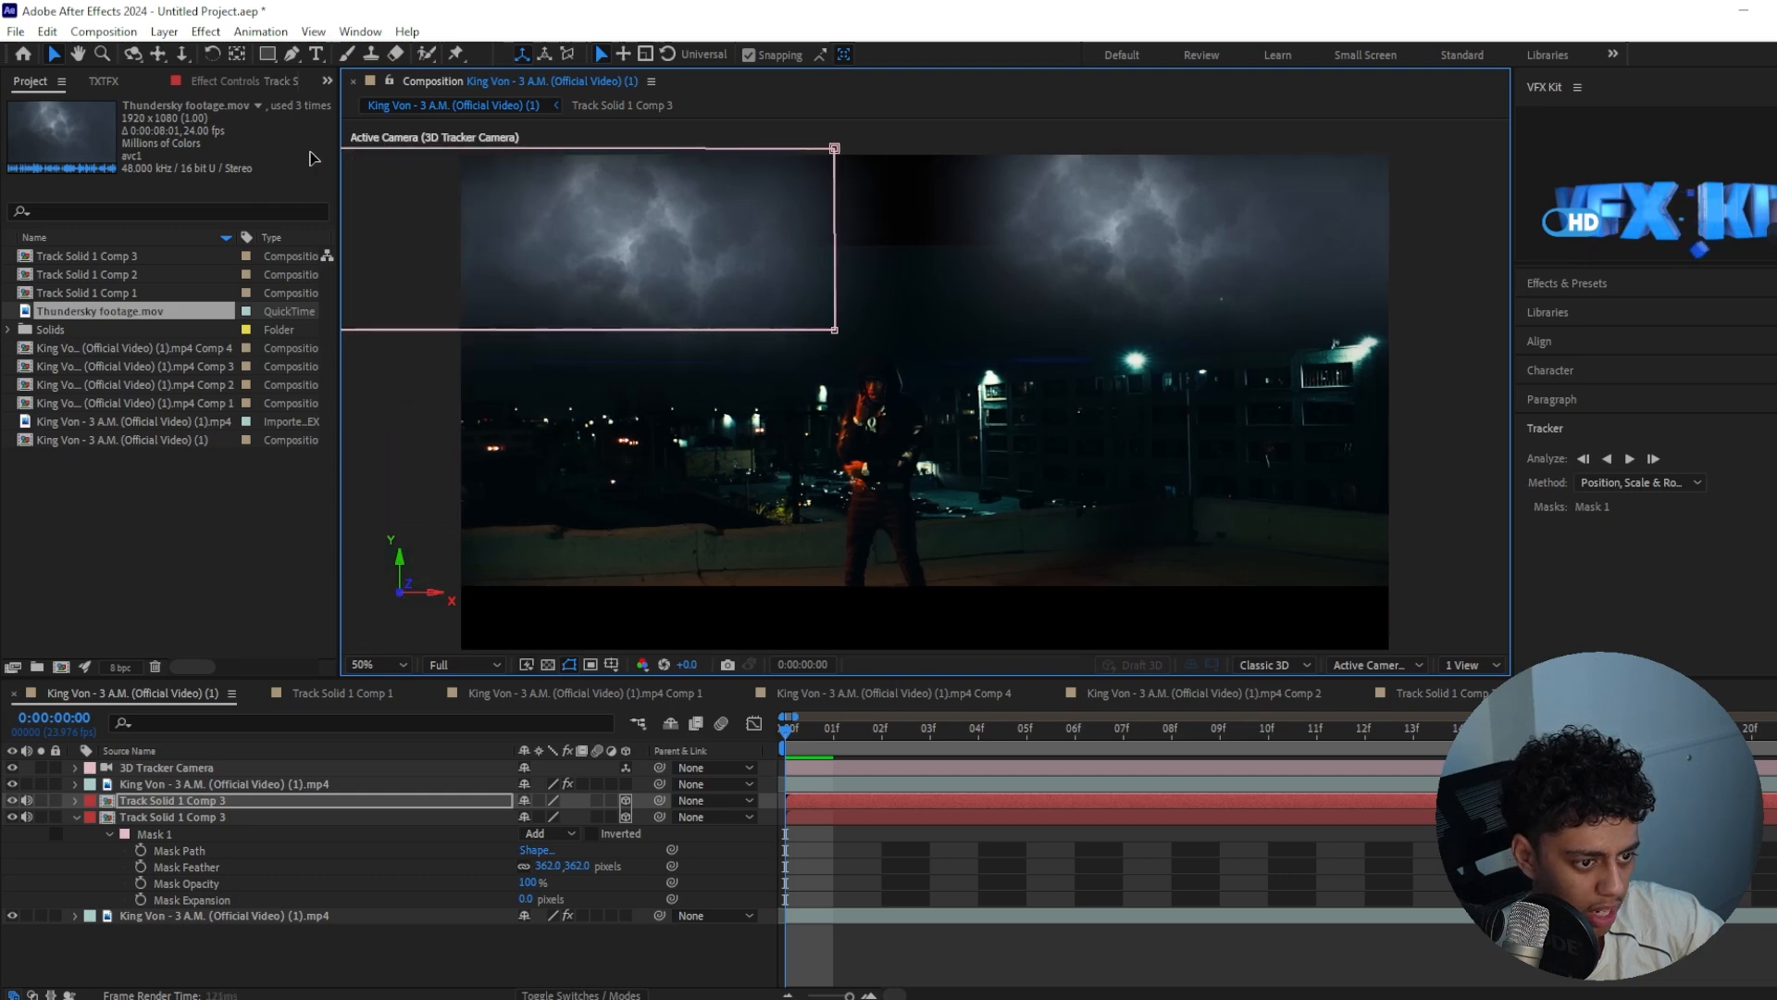
Scale the copied sky layer to 1398% and offset its timing from the original sky
key("s")
left_click_drag(595, 813, 850, 815)
left_click_drag(807, 732, 805, 796)
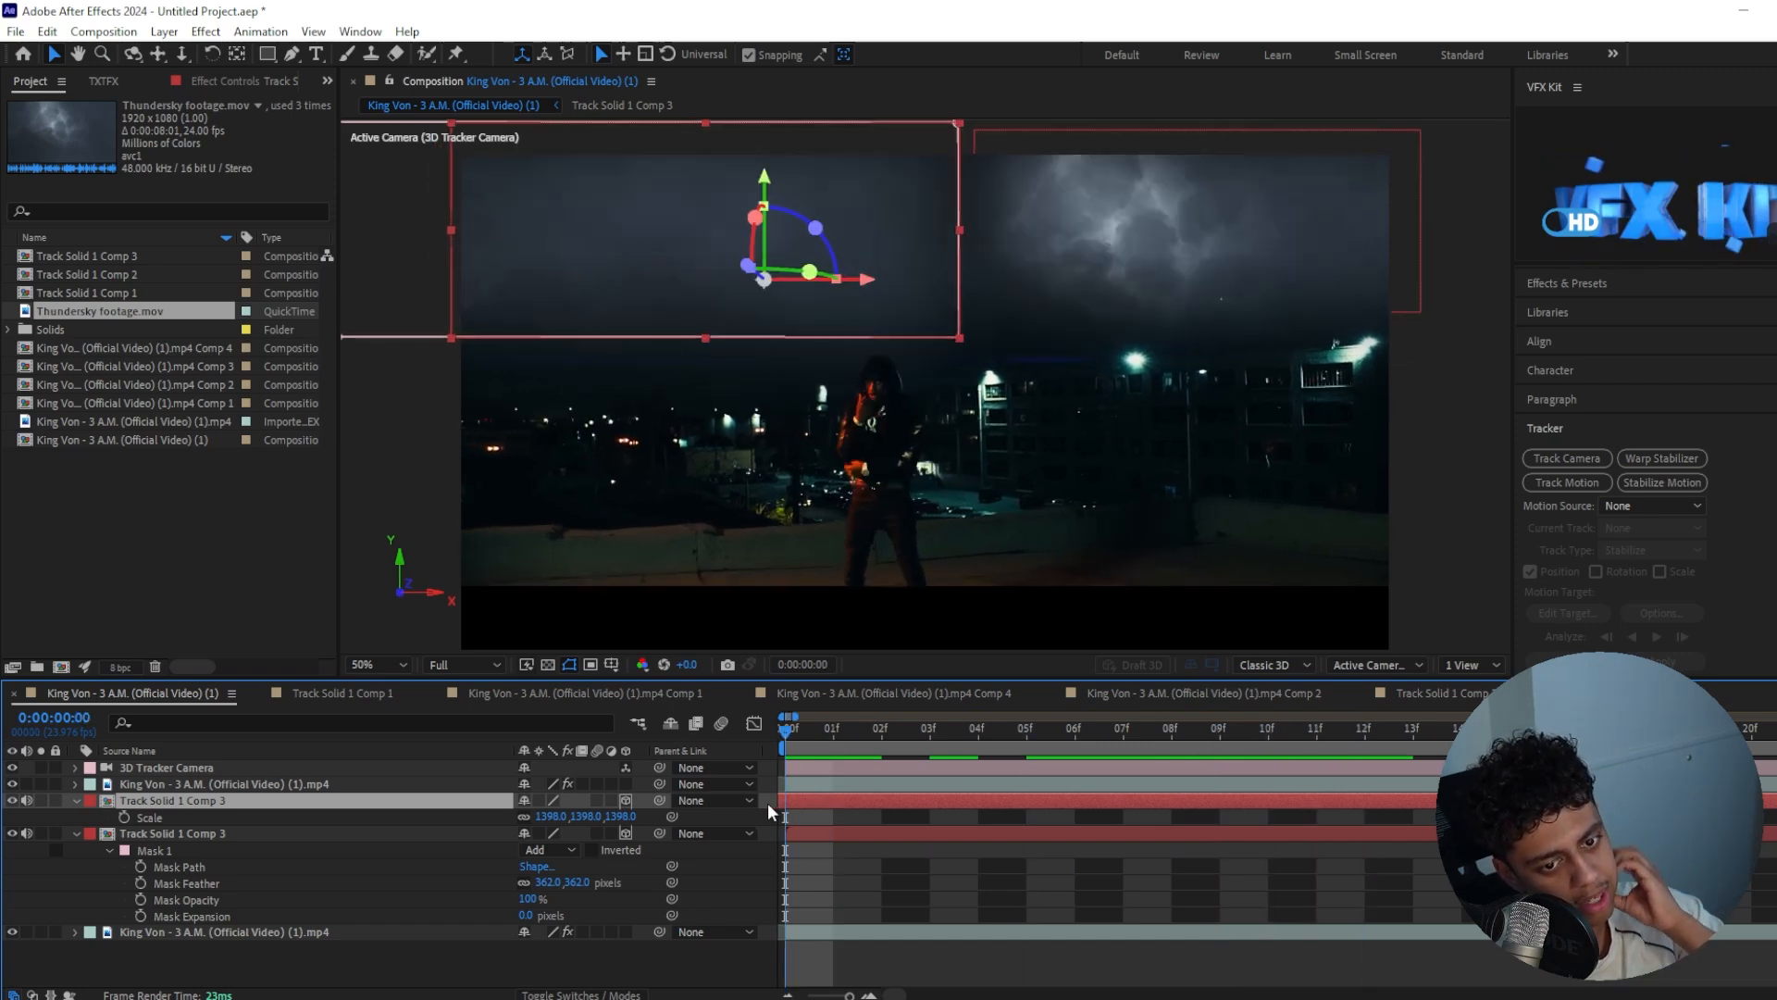
left_click(1074, 966)
left_click(864, 612)
key("space")
left_click_drag(862, 612, 814, 632)
key("space")
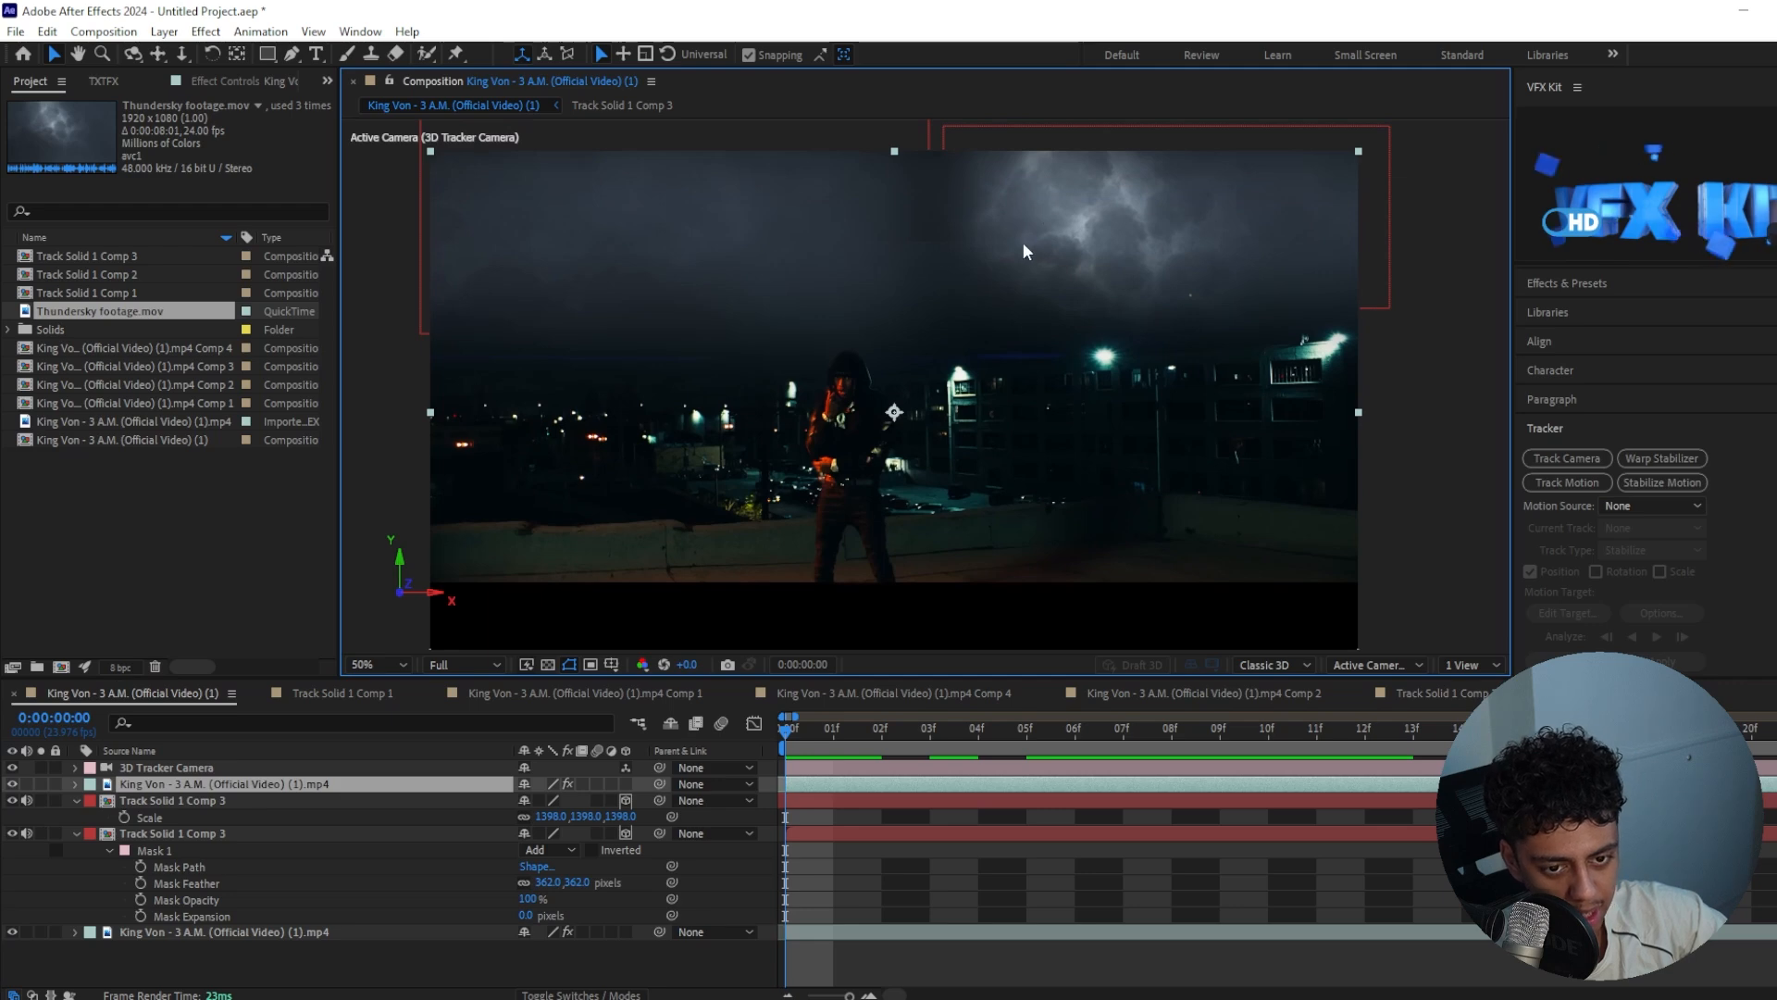
Add an adjustment layer above all layers and apply the Crop Edges effect to it
left_click_drag(805, 740, 1174, 734)
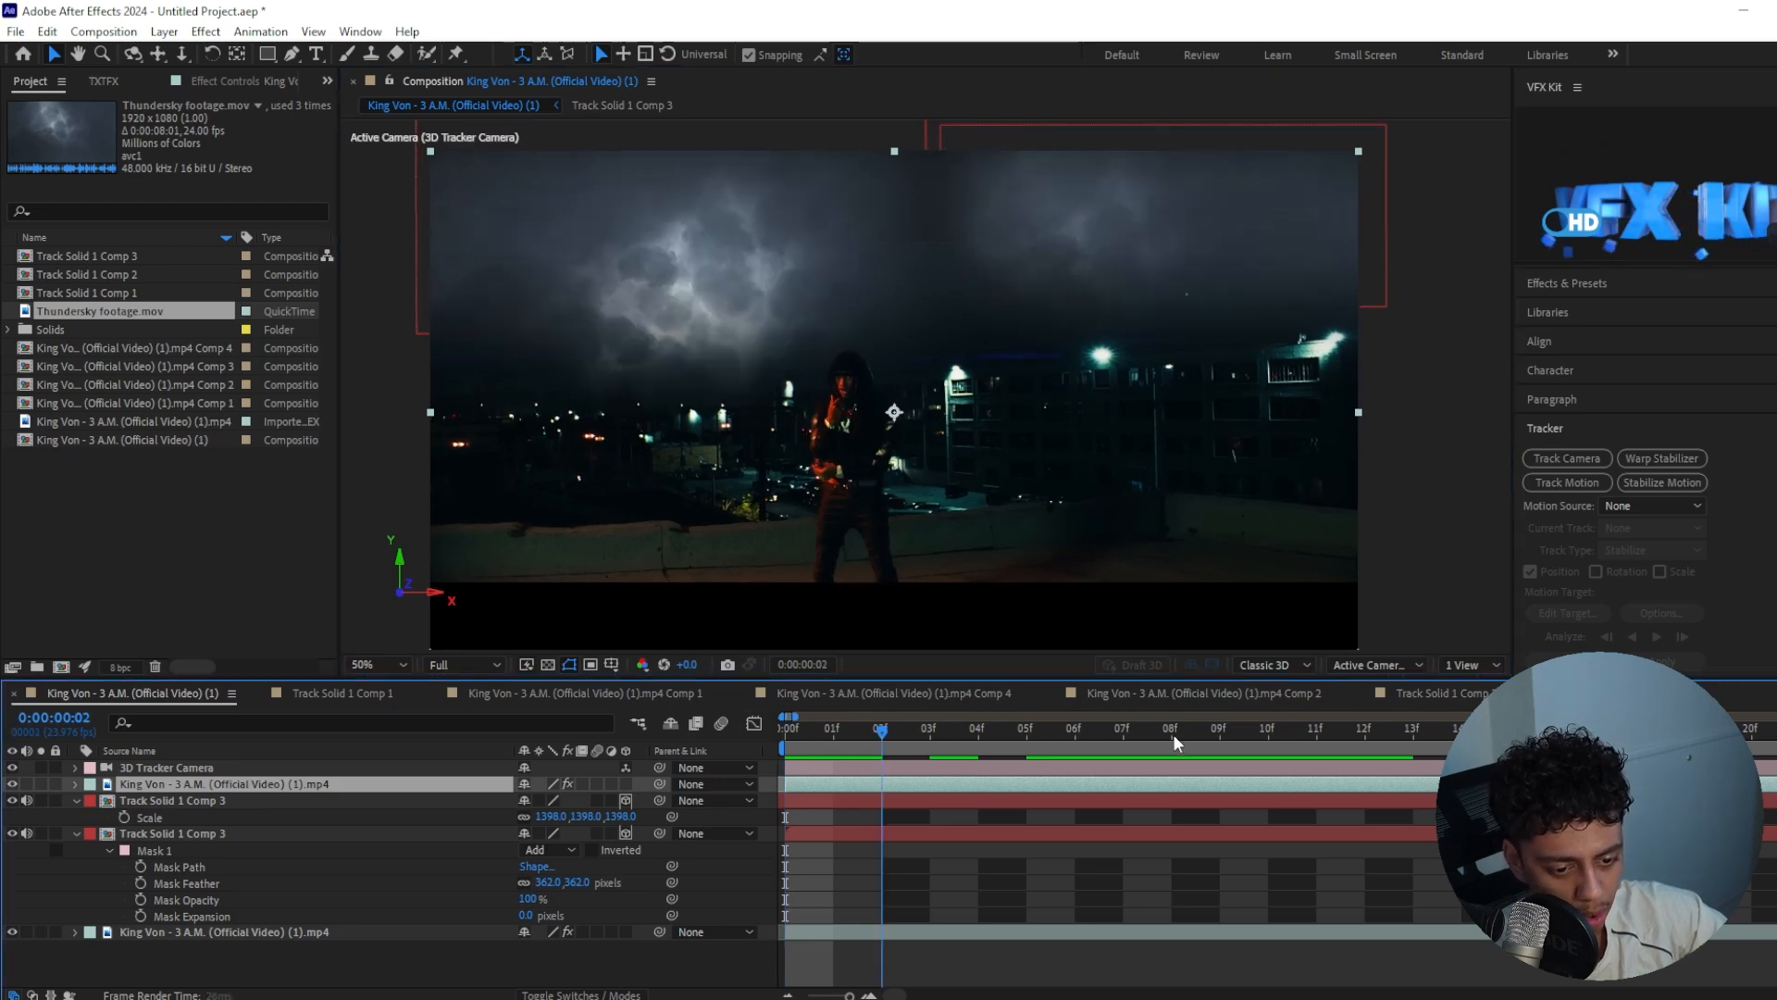
right_click(907, 869)
mouse_move(1037, 636)
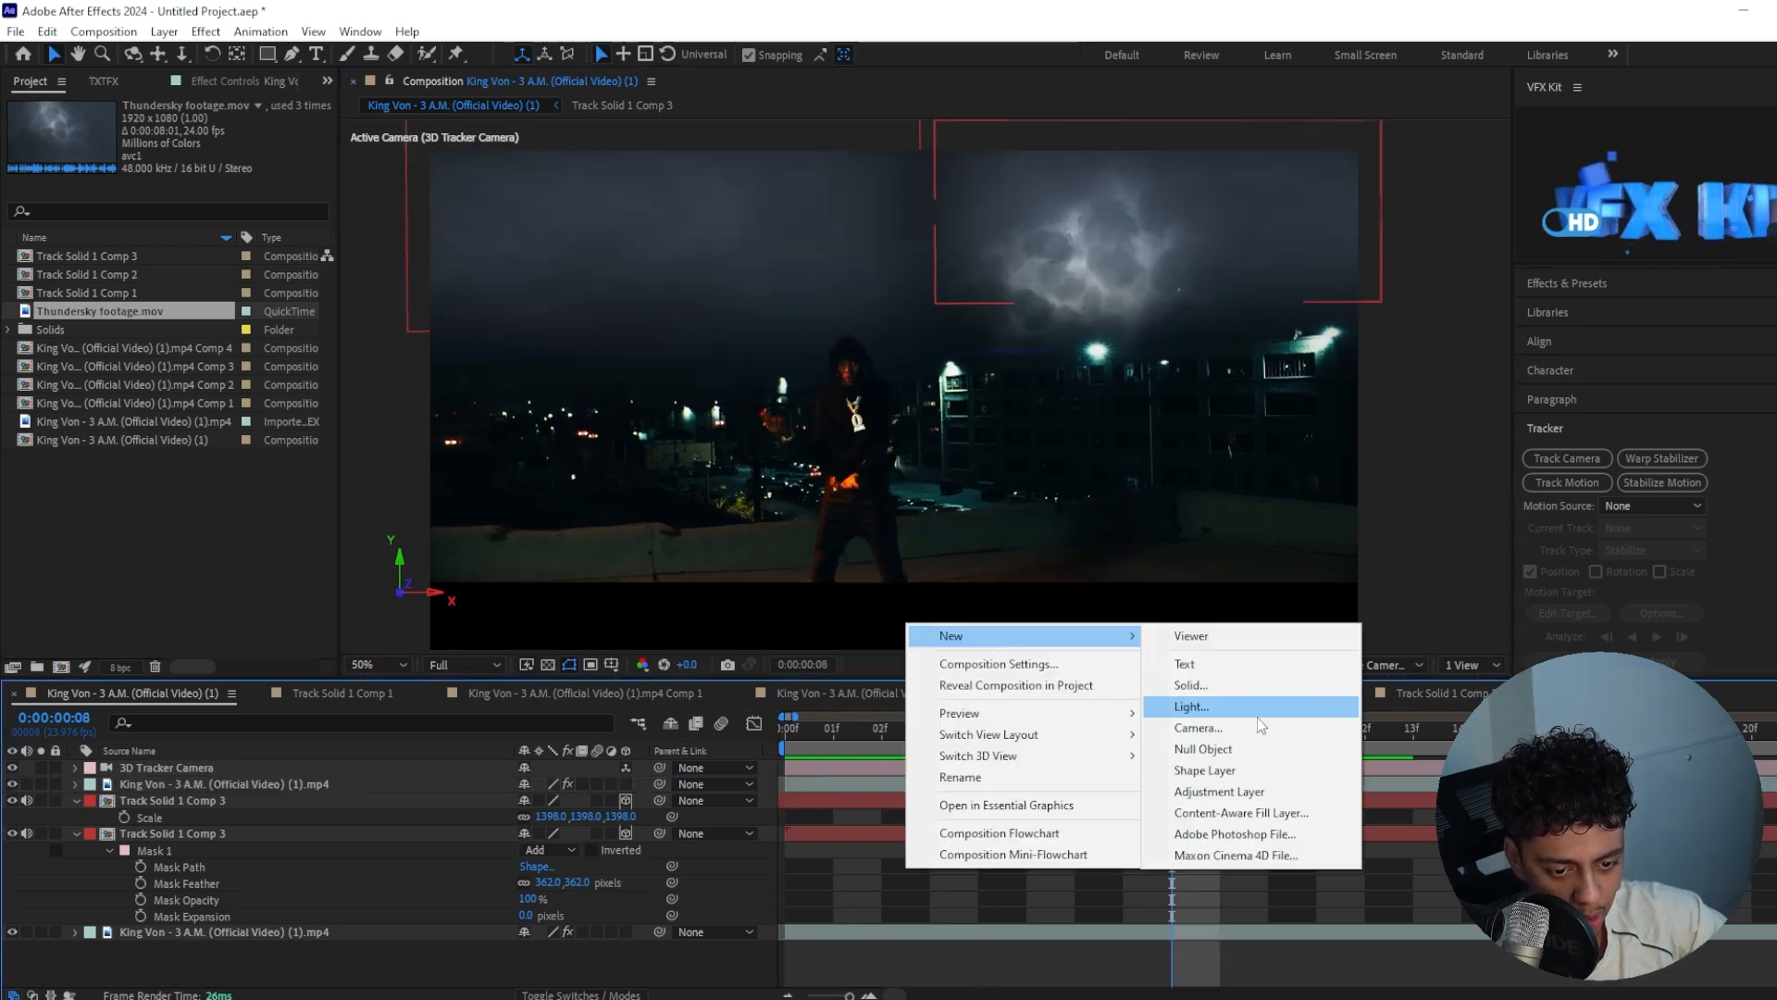
left_click(1217, 793)
key("ctrl+space")
type("crop")
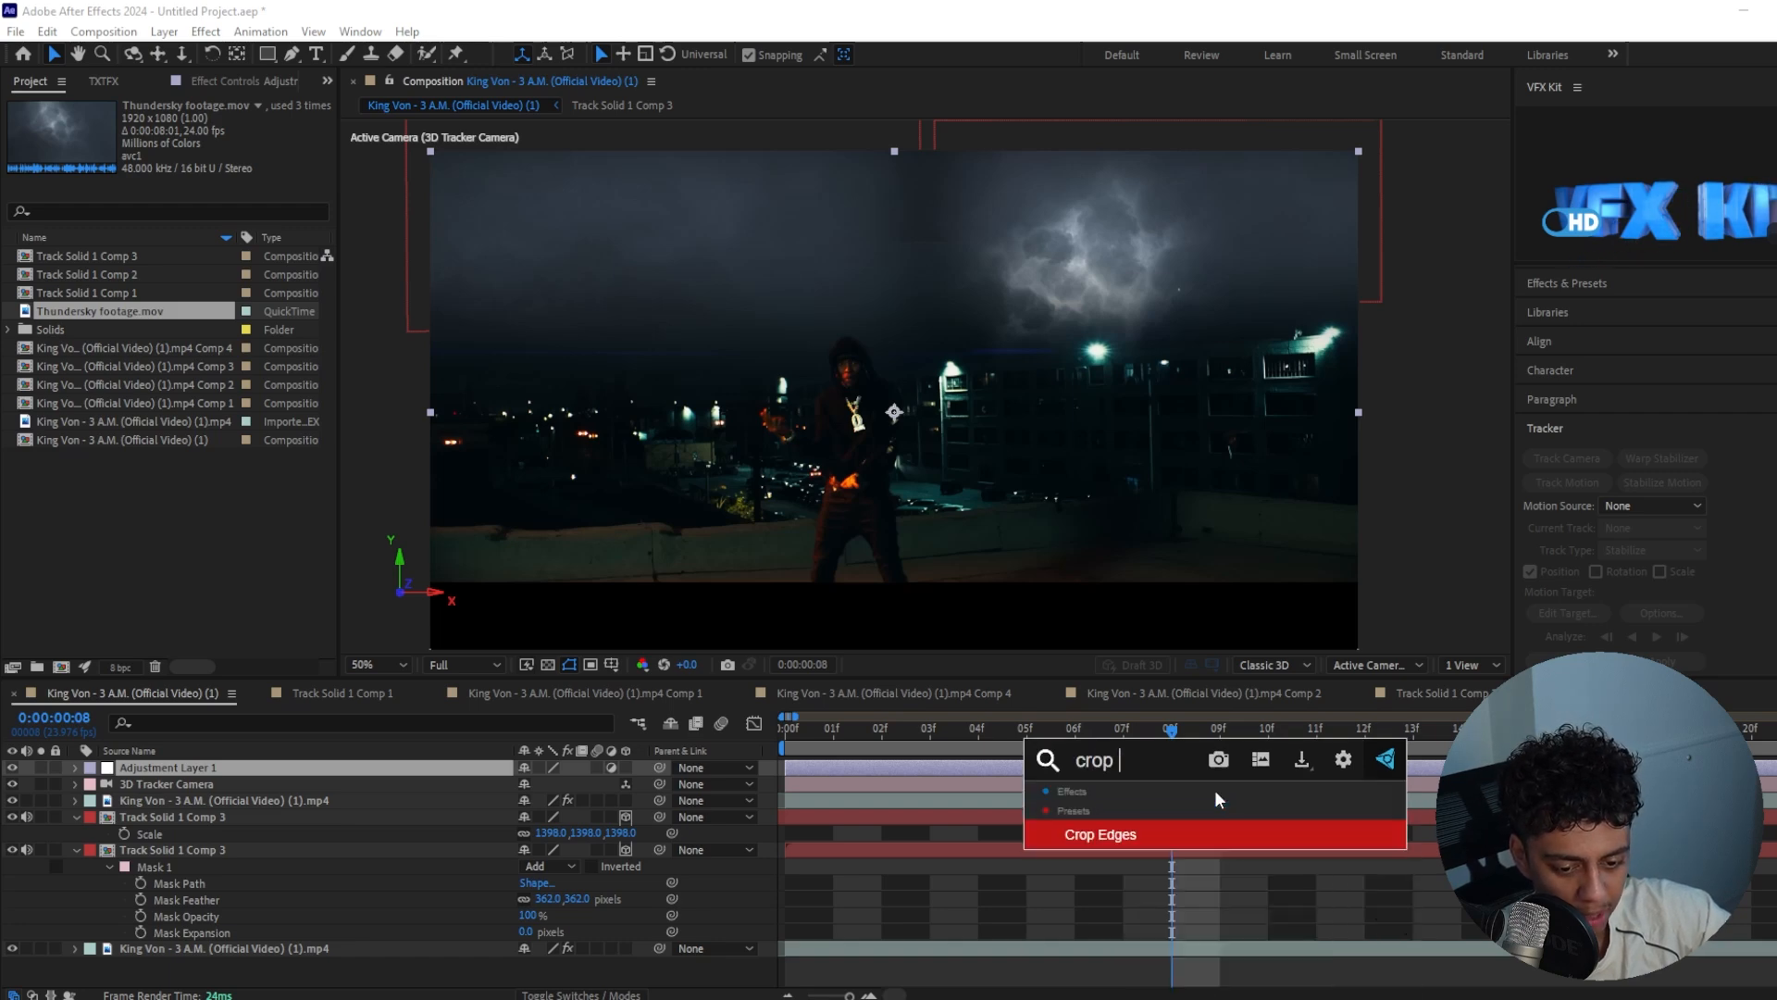
key("Return")
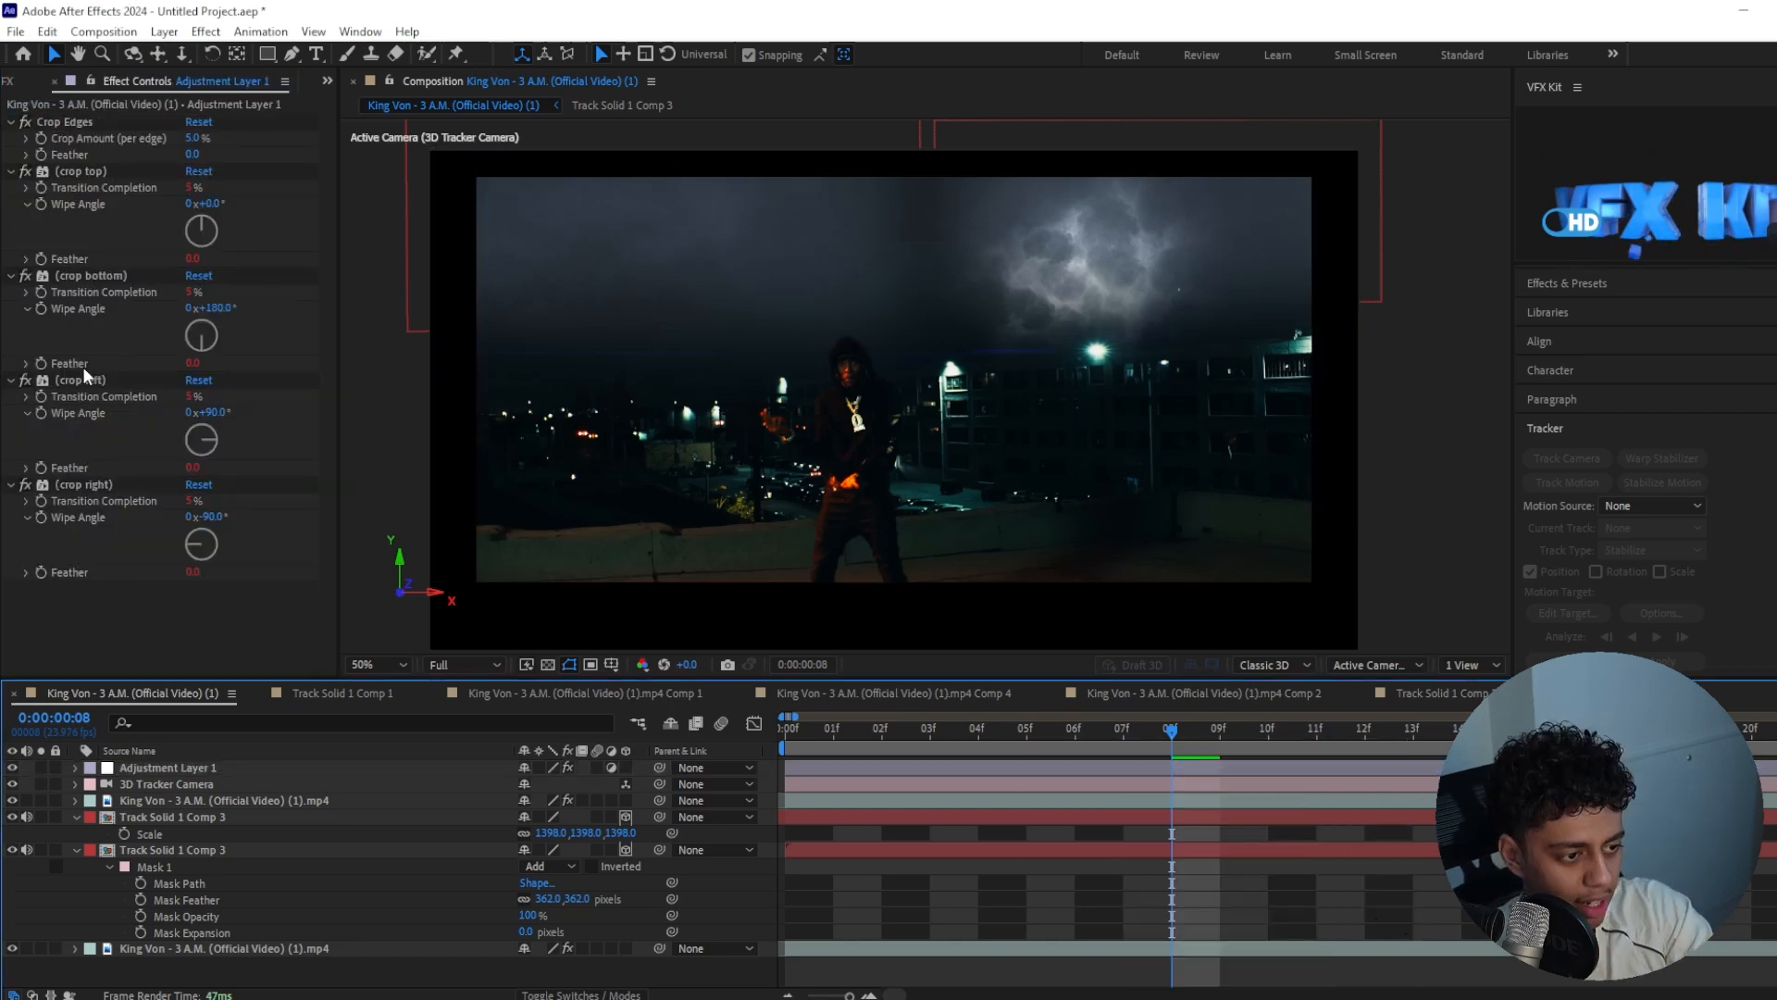
Remove the left and right crops from the adjustment layer and set the crop amount per edge to 17.7%
left_click(102, 380)
key("Delete")
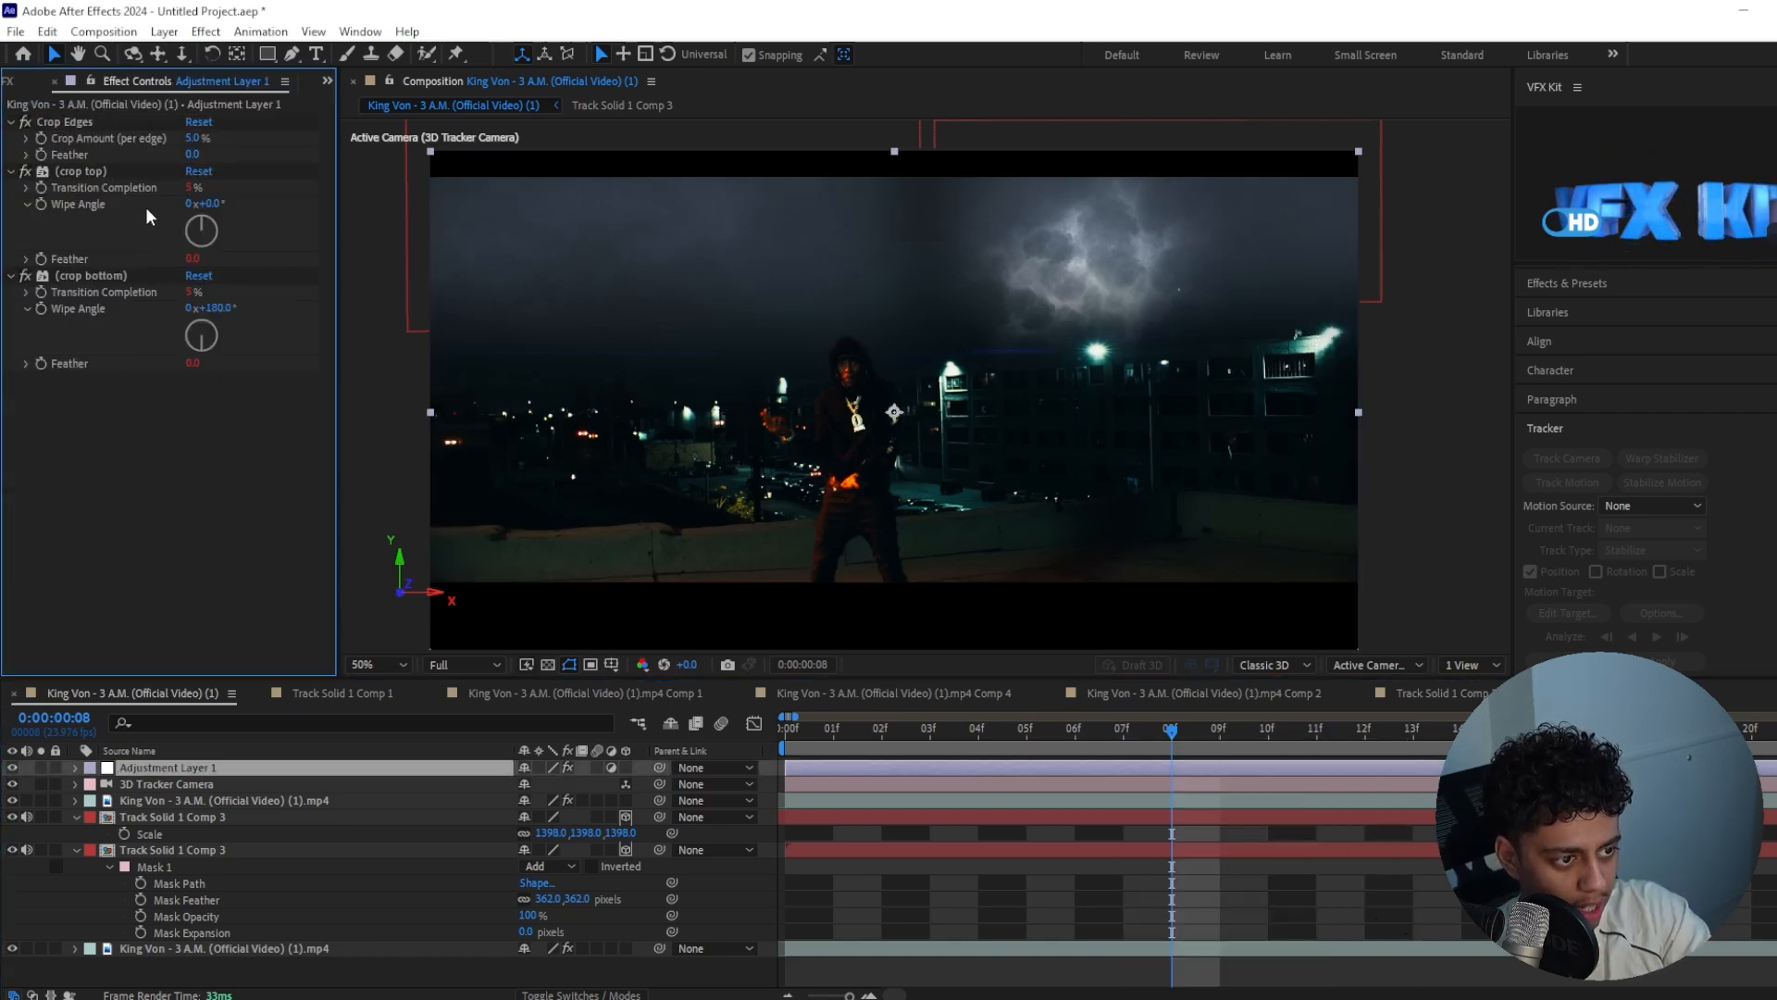
left_click(111, 170)
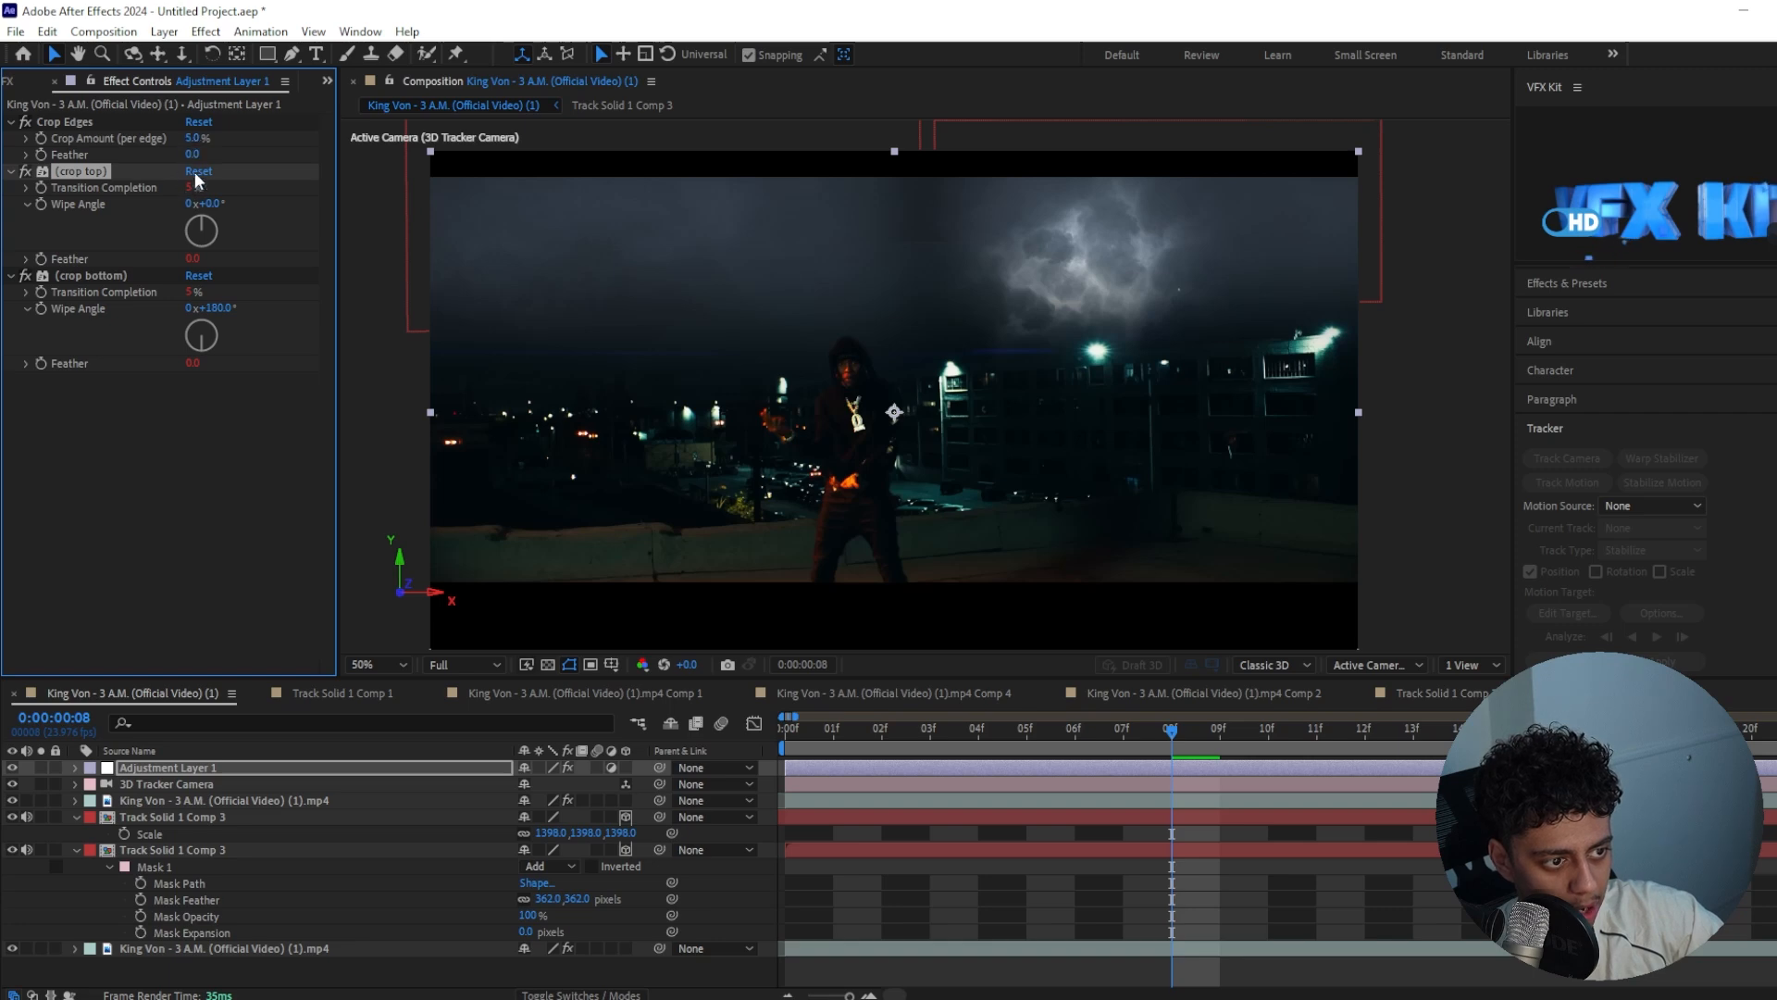
left_click_drag(191, 139, 320, 146)
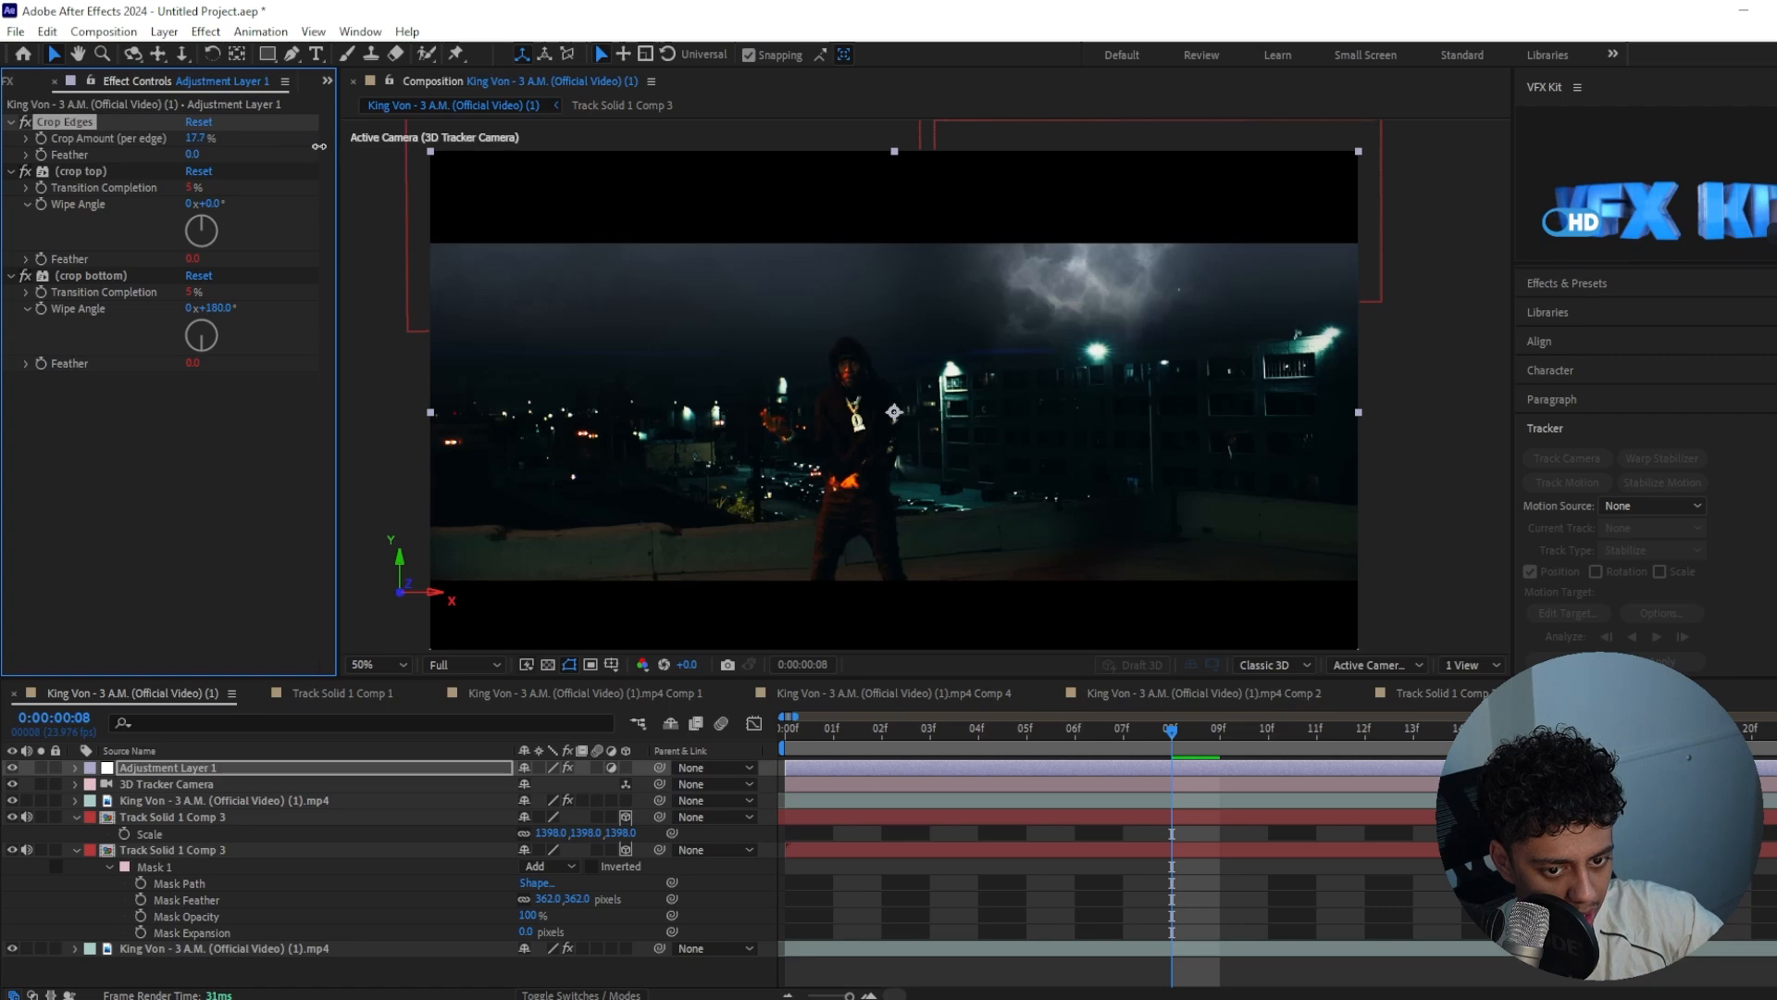
Raise the lower edge of the copied sky's mask and move the layer slightly down along its Y axis
left_click(1055, 849)
left_click_drag(1131, 731, 981, 731)
left_click(993, 819)
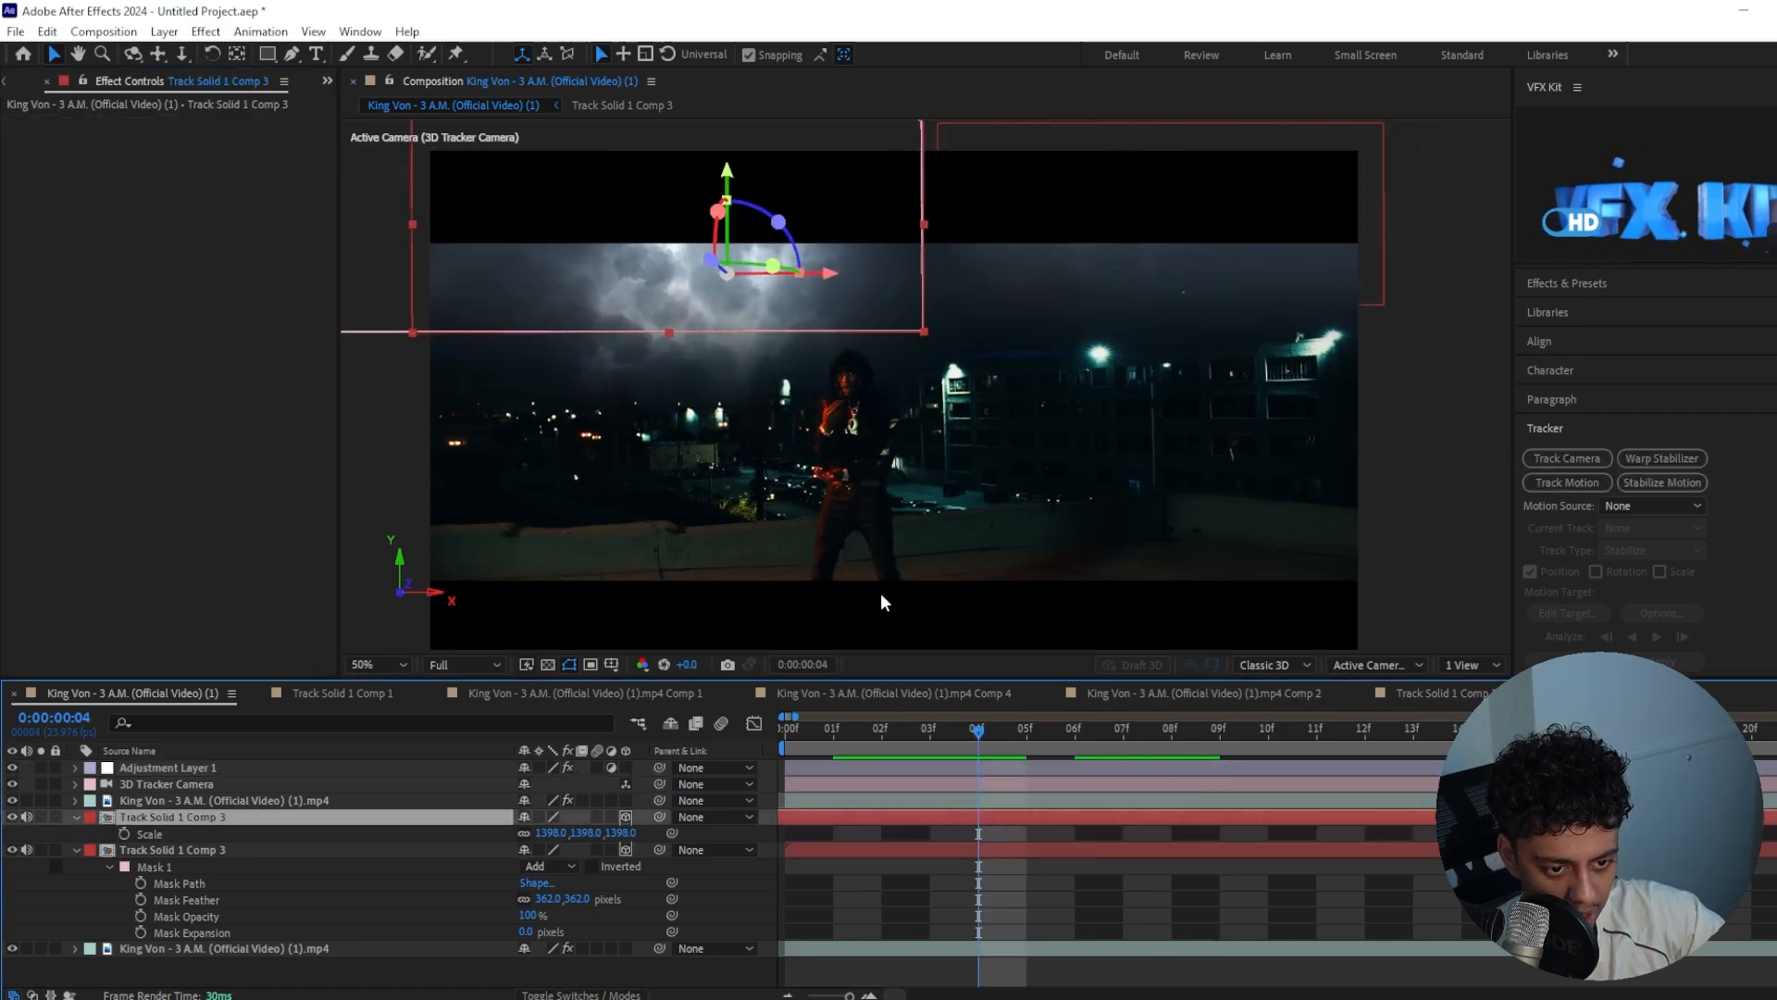
left_click(923, 331)
left_click_drag(455, 345, 608, 357)
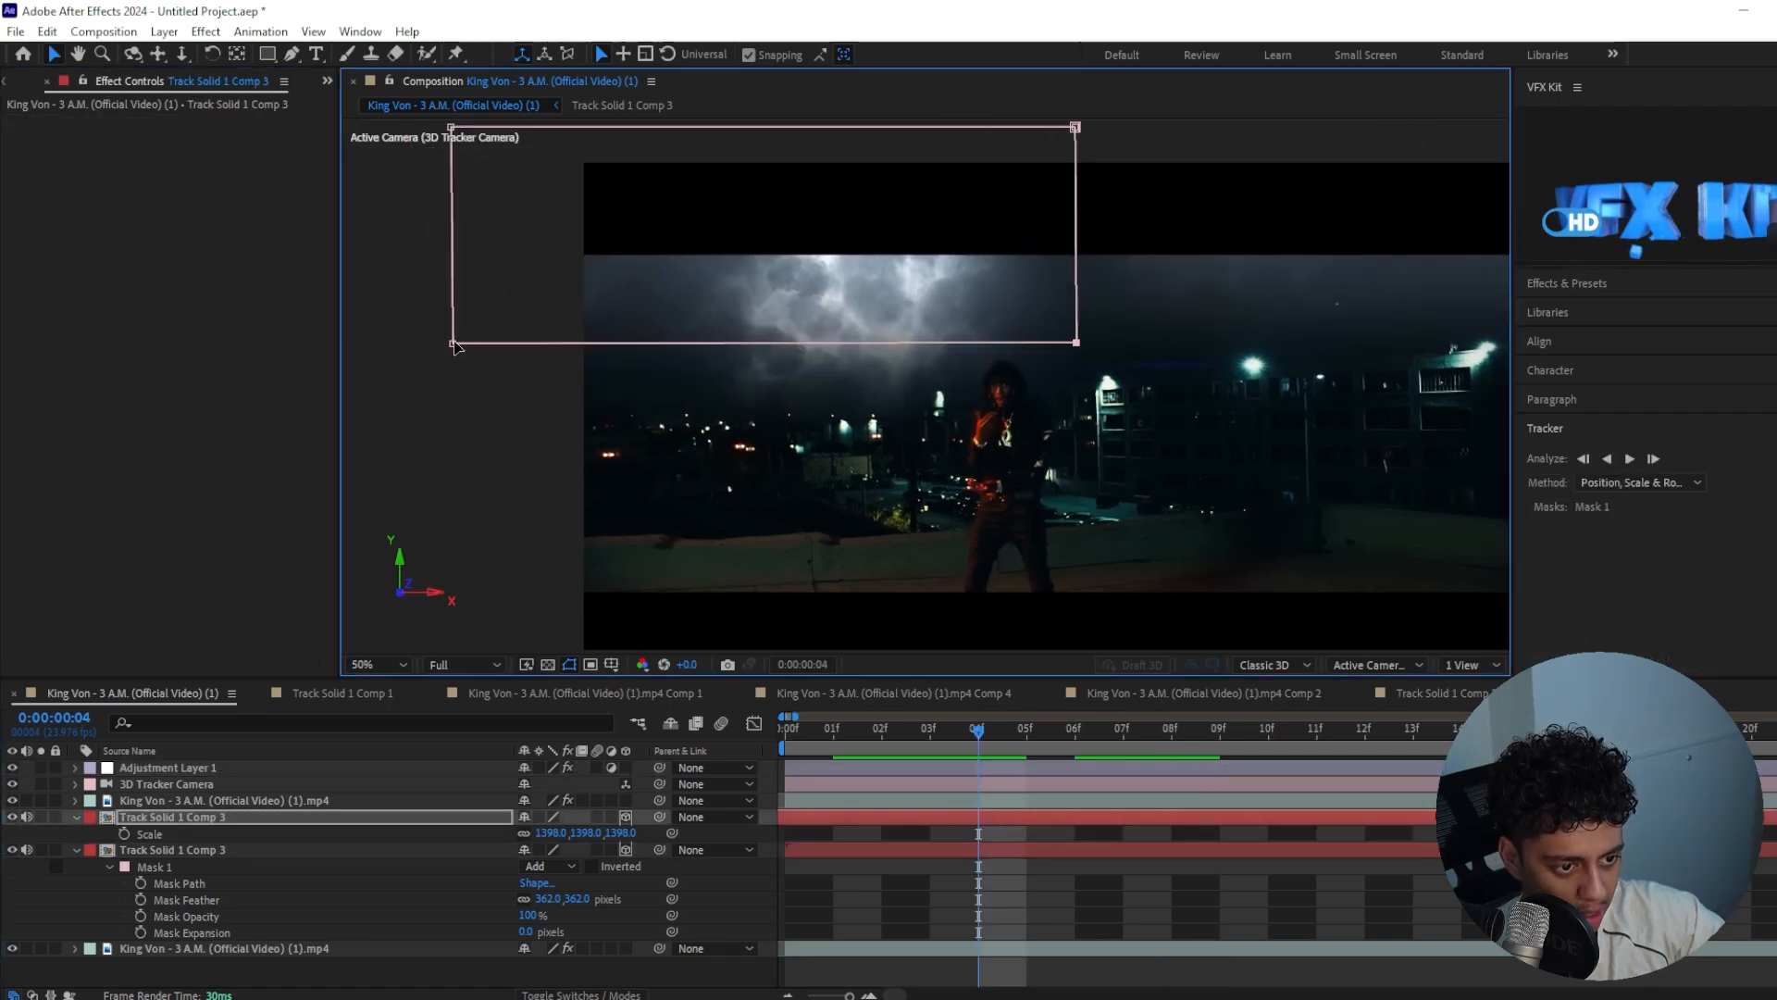
left_click_drag(453, 350, 456, 267)
left_click(844, 215)
left_click_drag(819, 204, 818, 222)
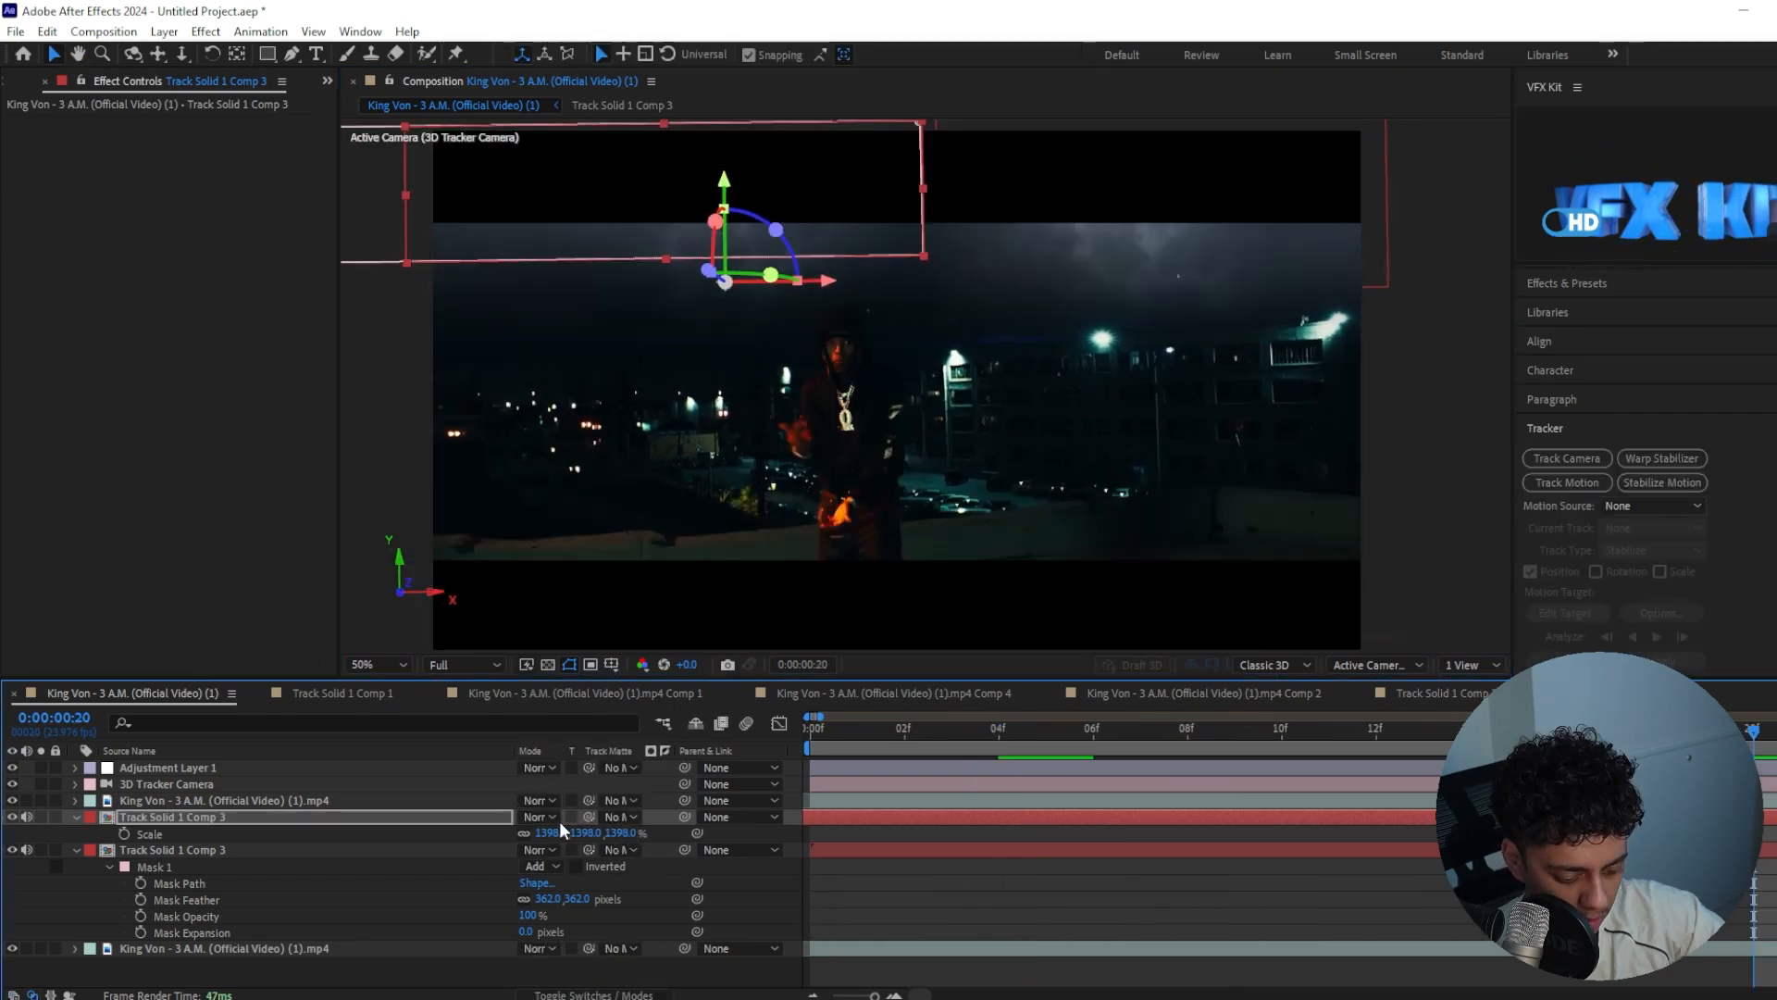
Try the Lighten blend mode on both sky layers
left_click(538, 817)
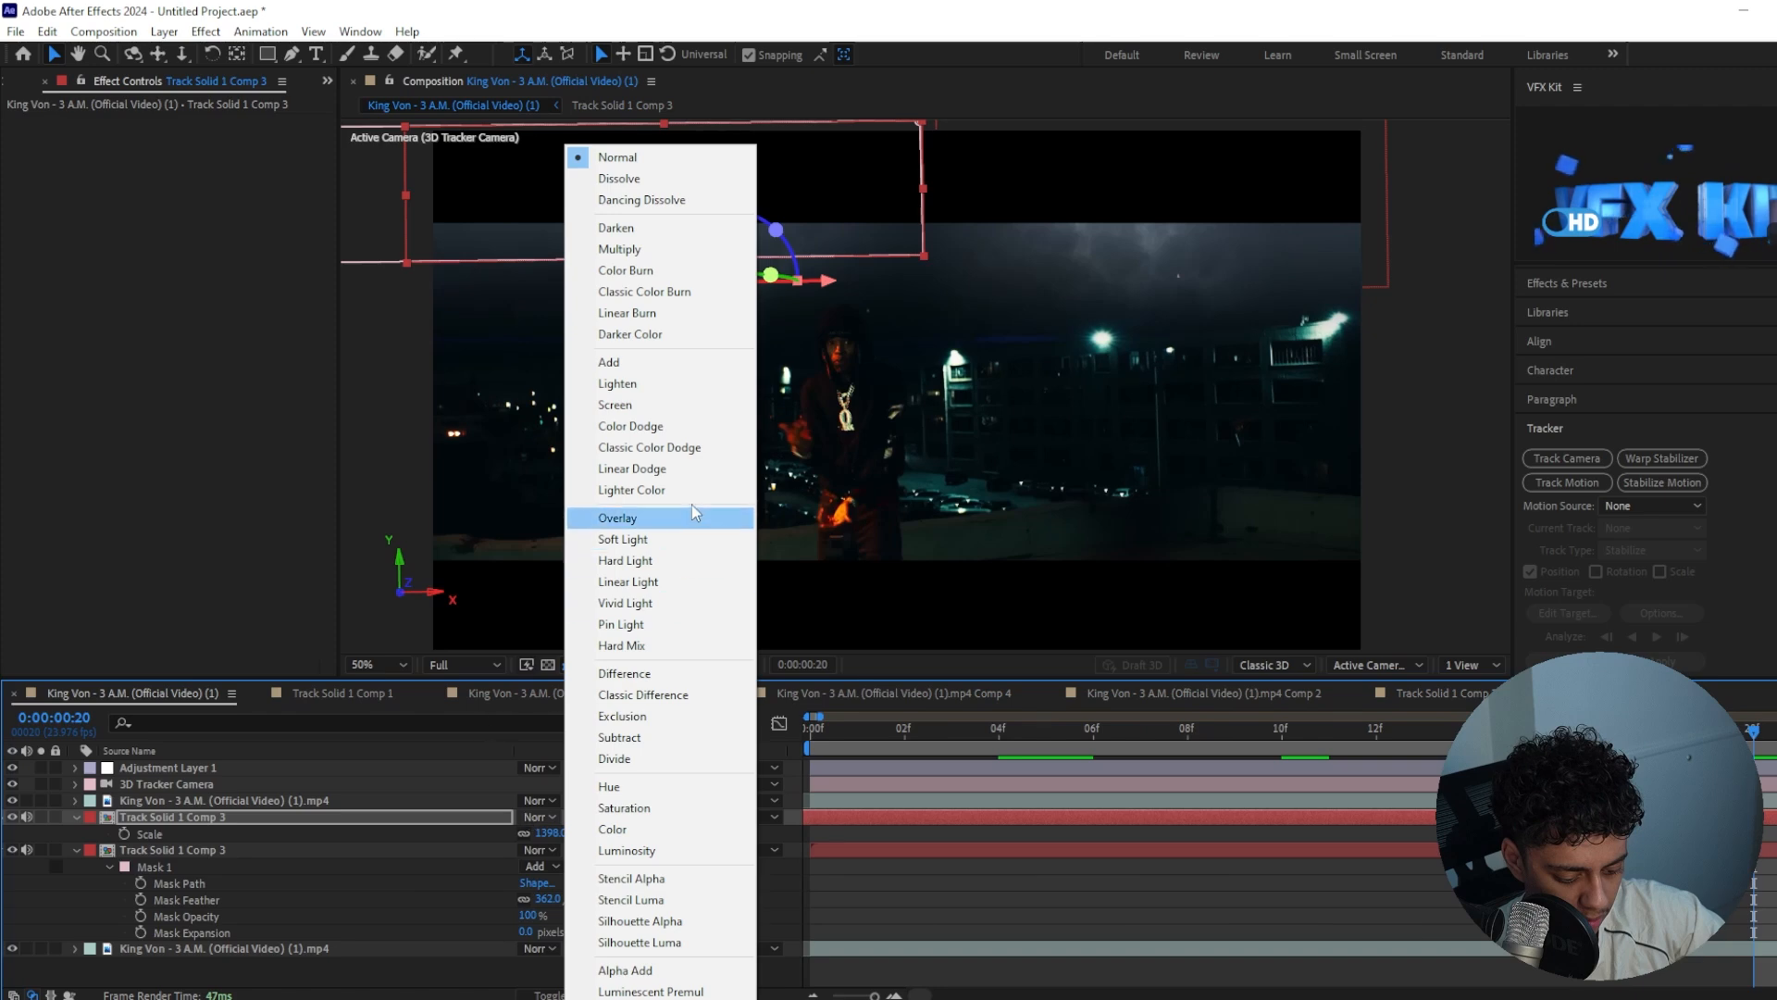
left_click(639, 385)
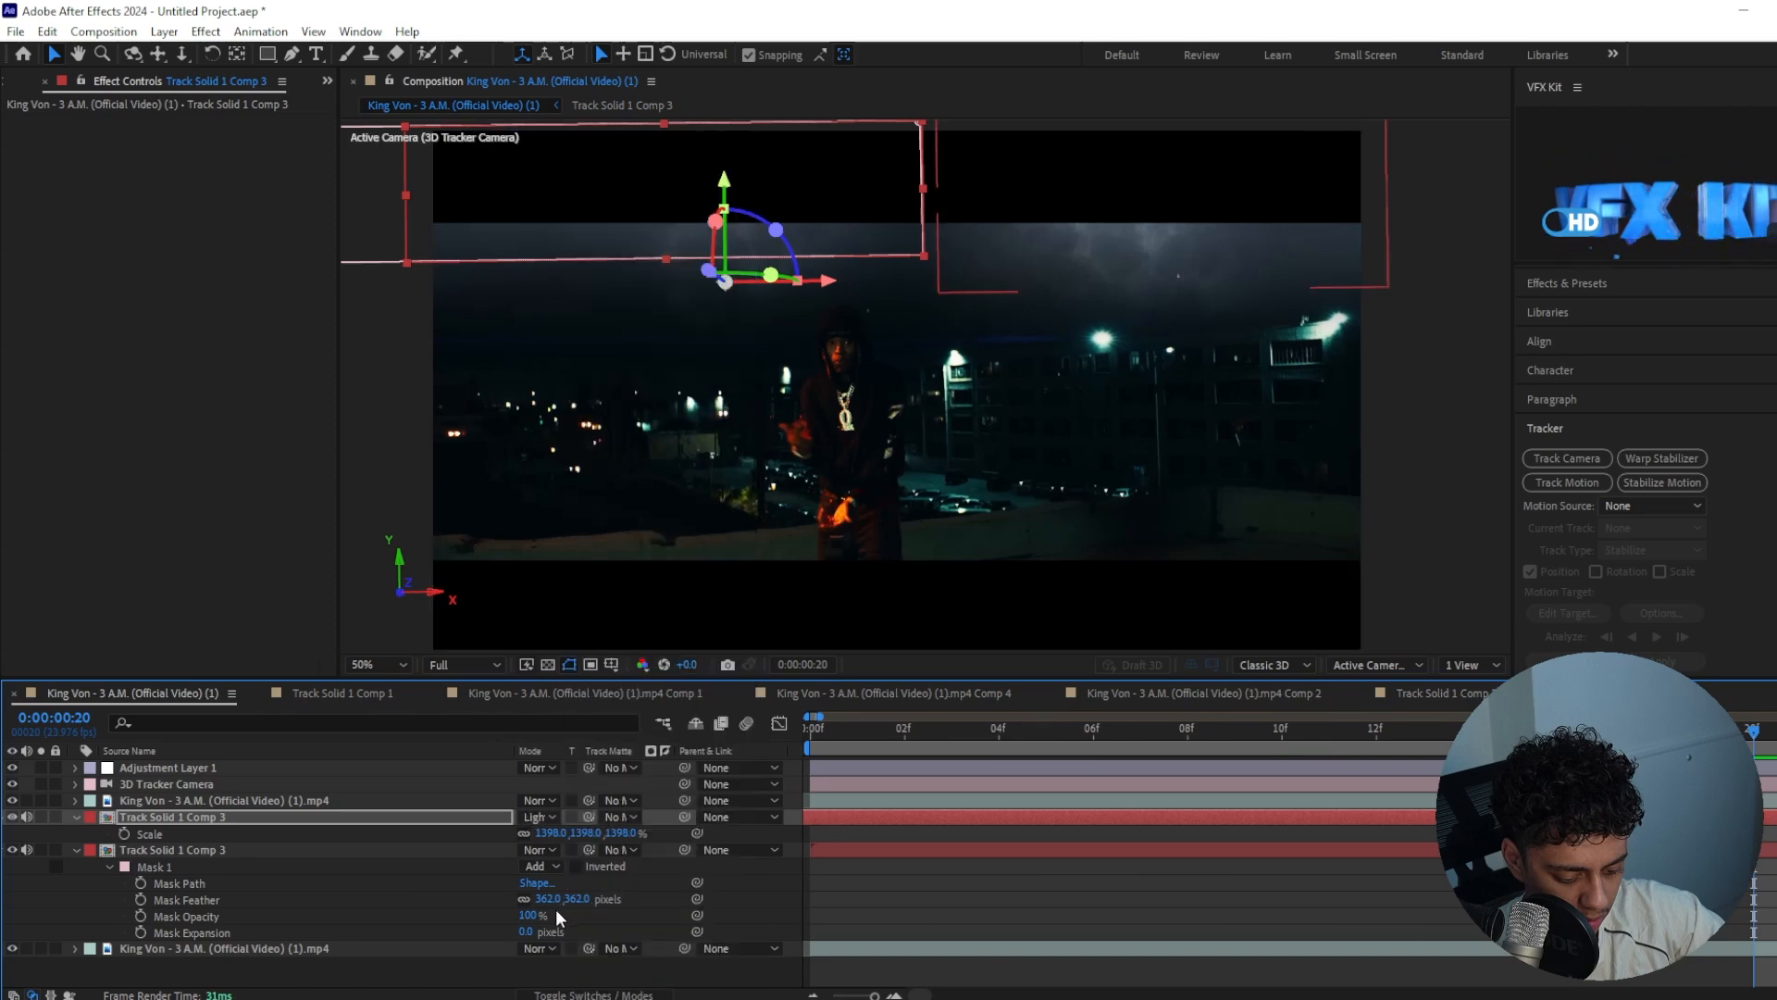
left_click(542, 850)
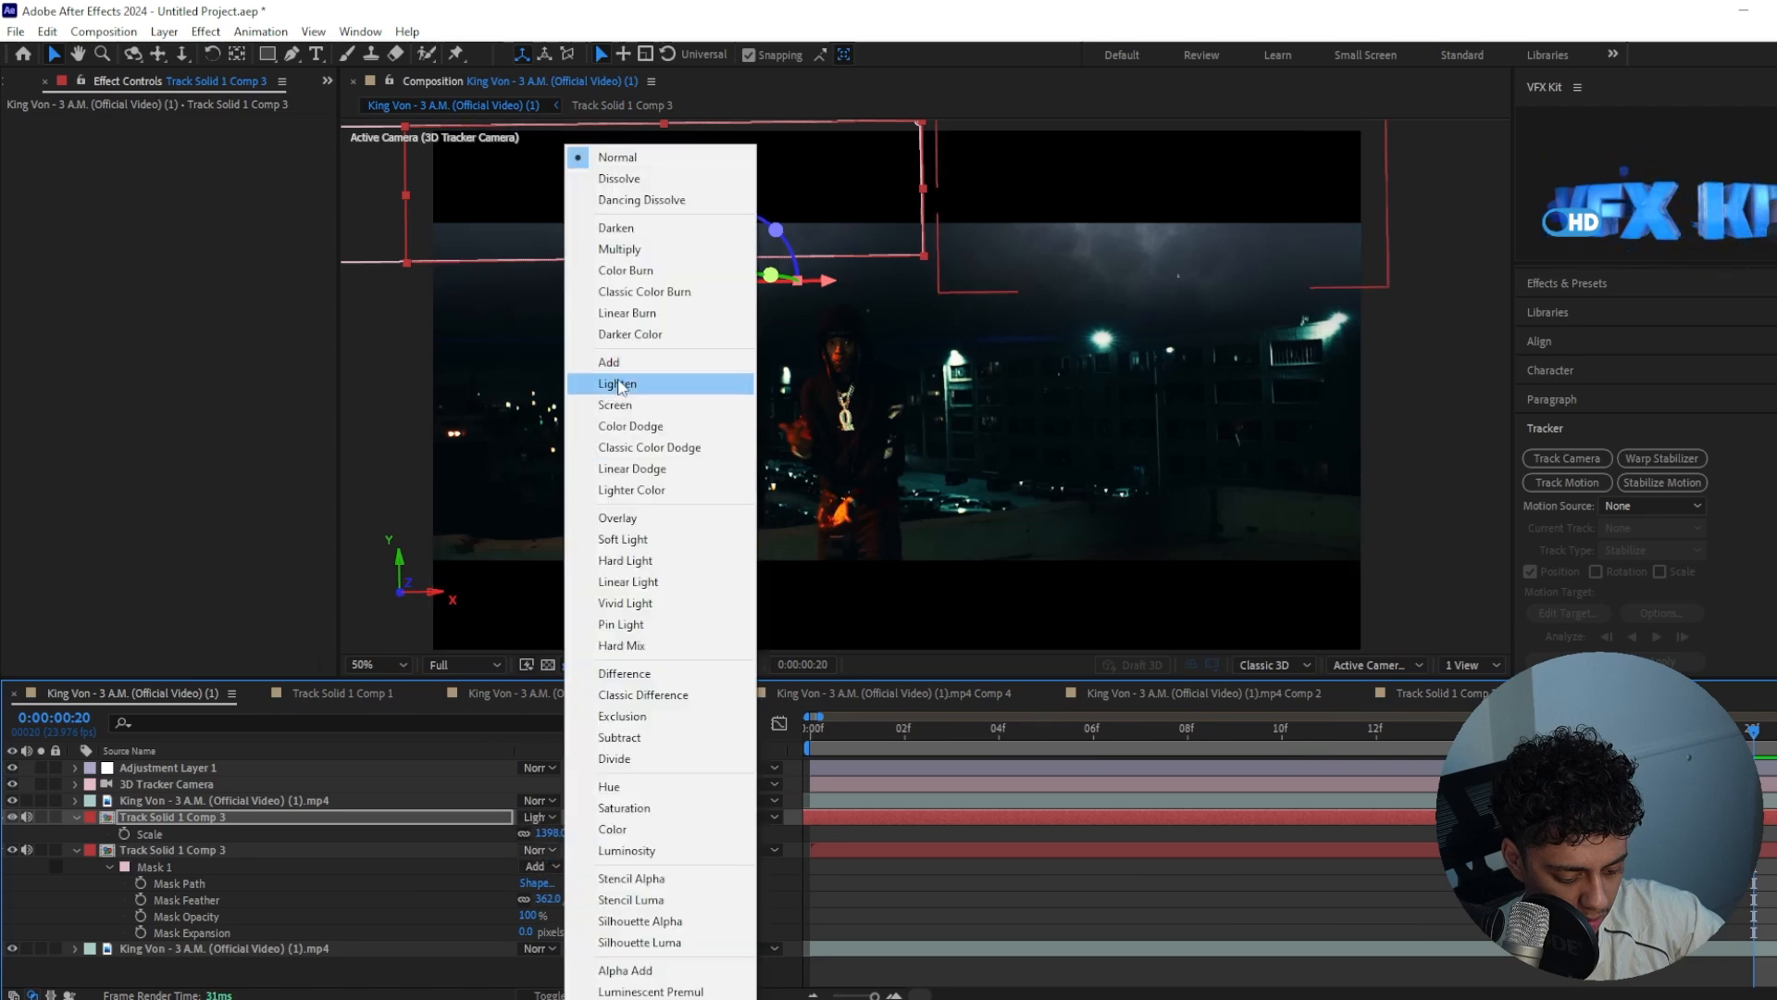
left_click(621, 384)
Set the blend mode of both sky layers to Screen
left_click(546, 850)
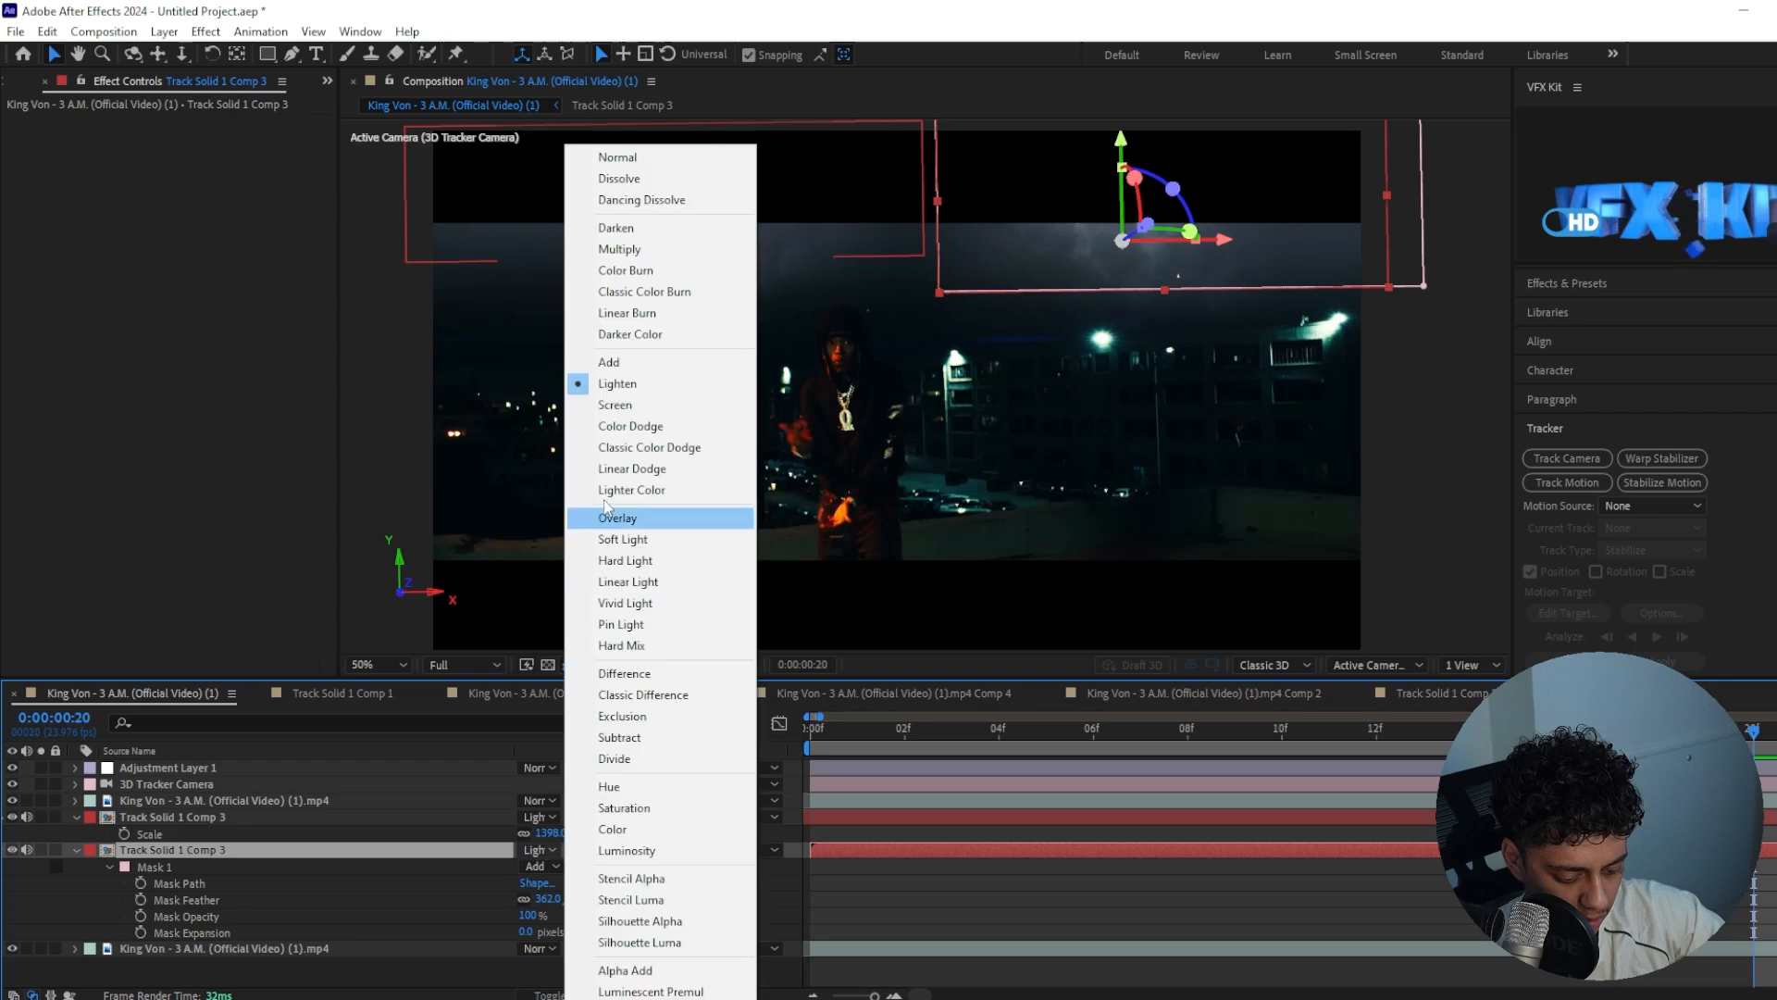
left_click(632, 411)
left_click(541, 816)
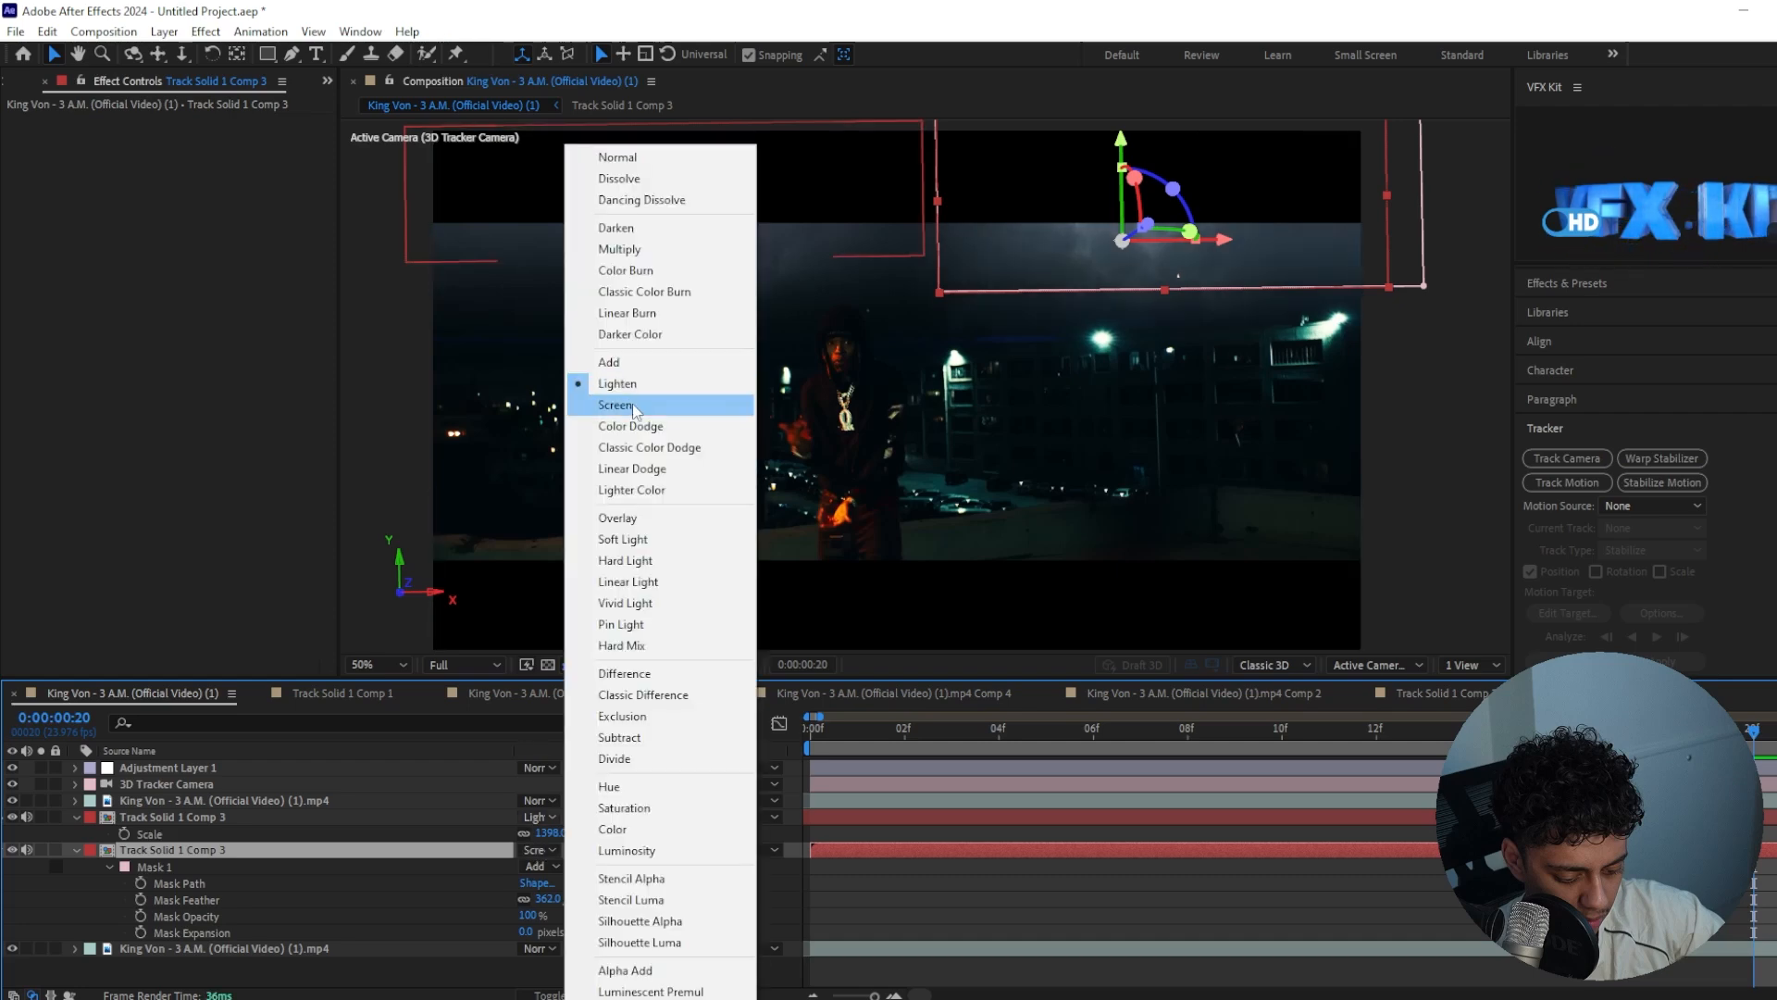
left_click(648, 398)
Lower the opacity of both sky layers to 77%
left_click(375, 849, "shift")
key("t")
left_click_drag(525, 834, 496, 834)
left_click(1077, 936)
left_click(929, 816)
Move the original sky layer down along its Y axis and raise the lower corners of its mask
left_click(964, 848)
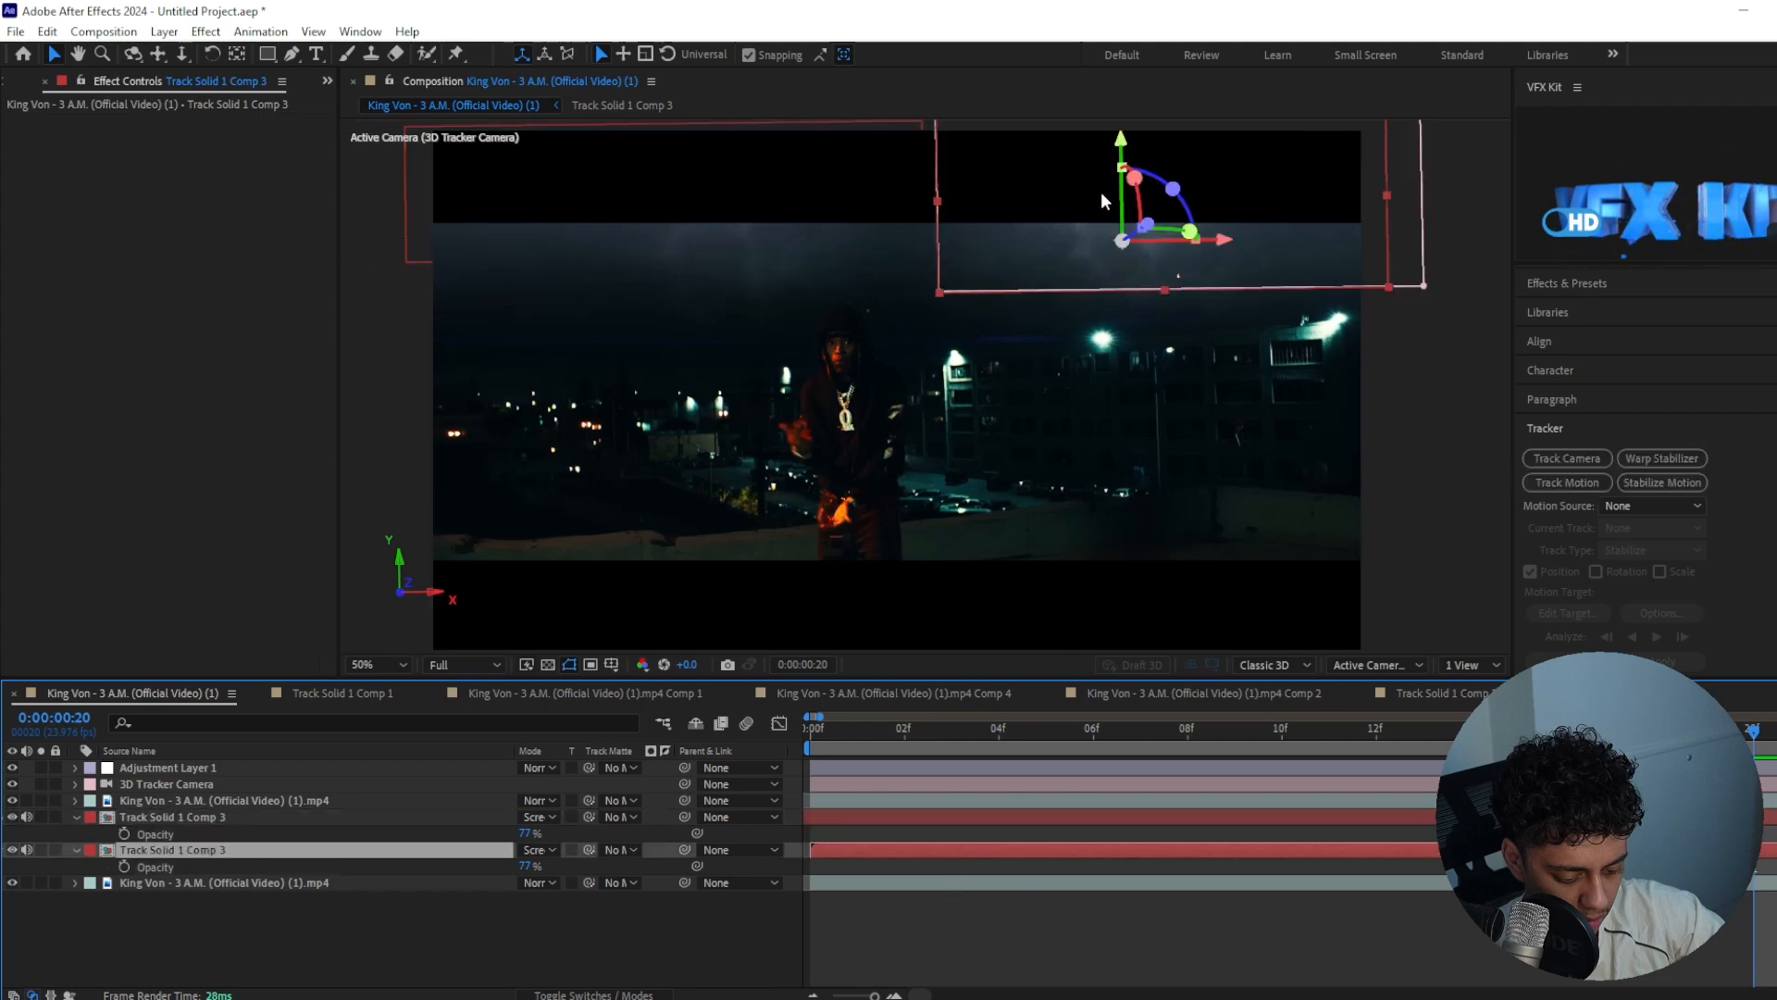
left_click_drag(1046, 224, 1042, 263)
left_click_drag(940, 344, 948, 330)
left_click(940, 346)
left_click(1425, 340, "shift")
left_click_drag(1425, 340, 1426, 301)
left_click(692, 265)
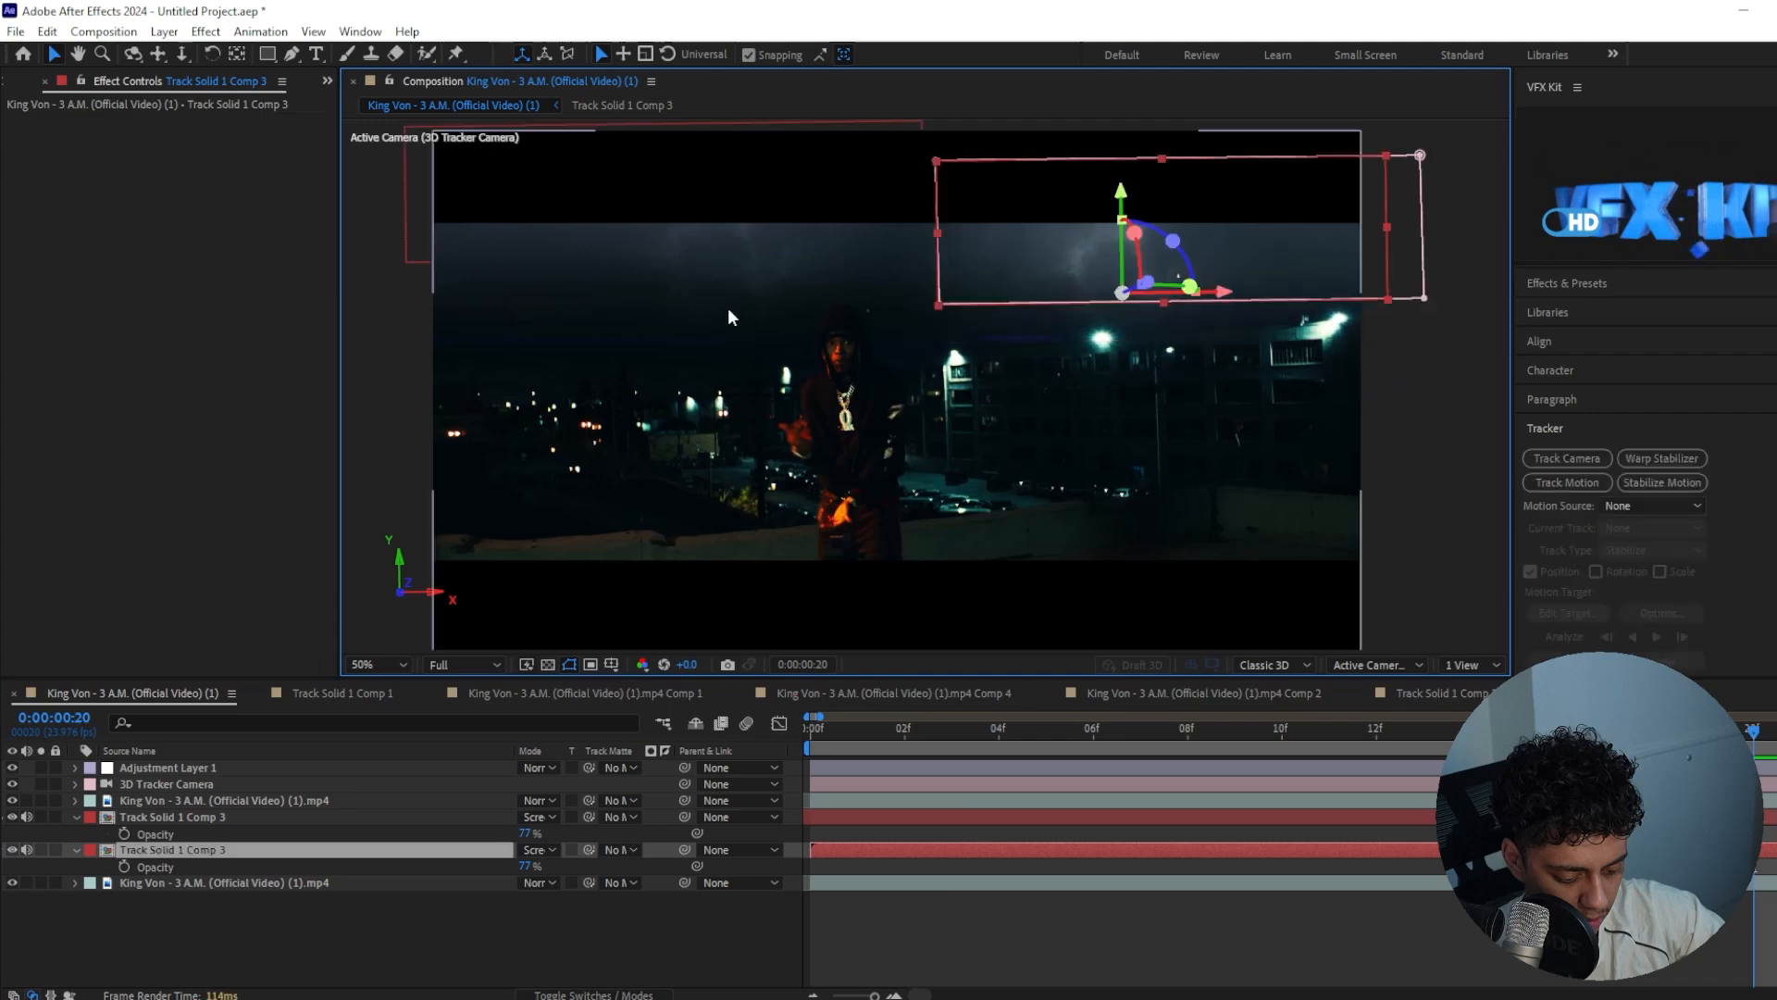
Fit the composition view up to 100% and preview the blended skies from the first frame
left_click(864, 818)
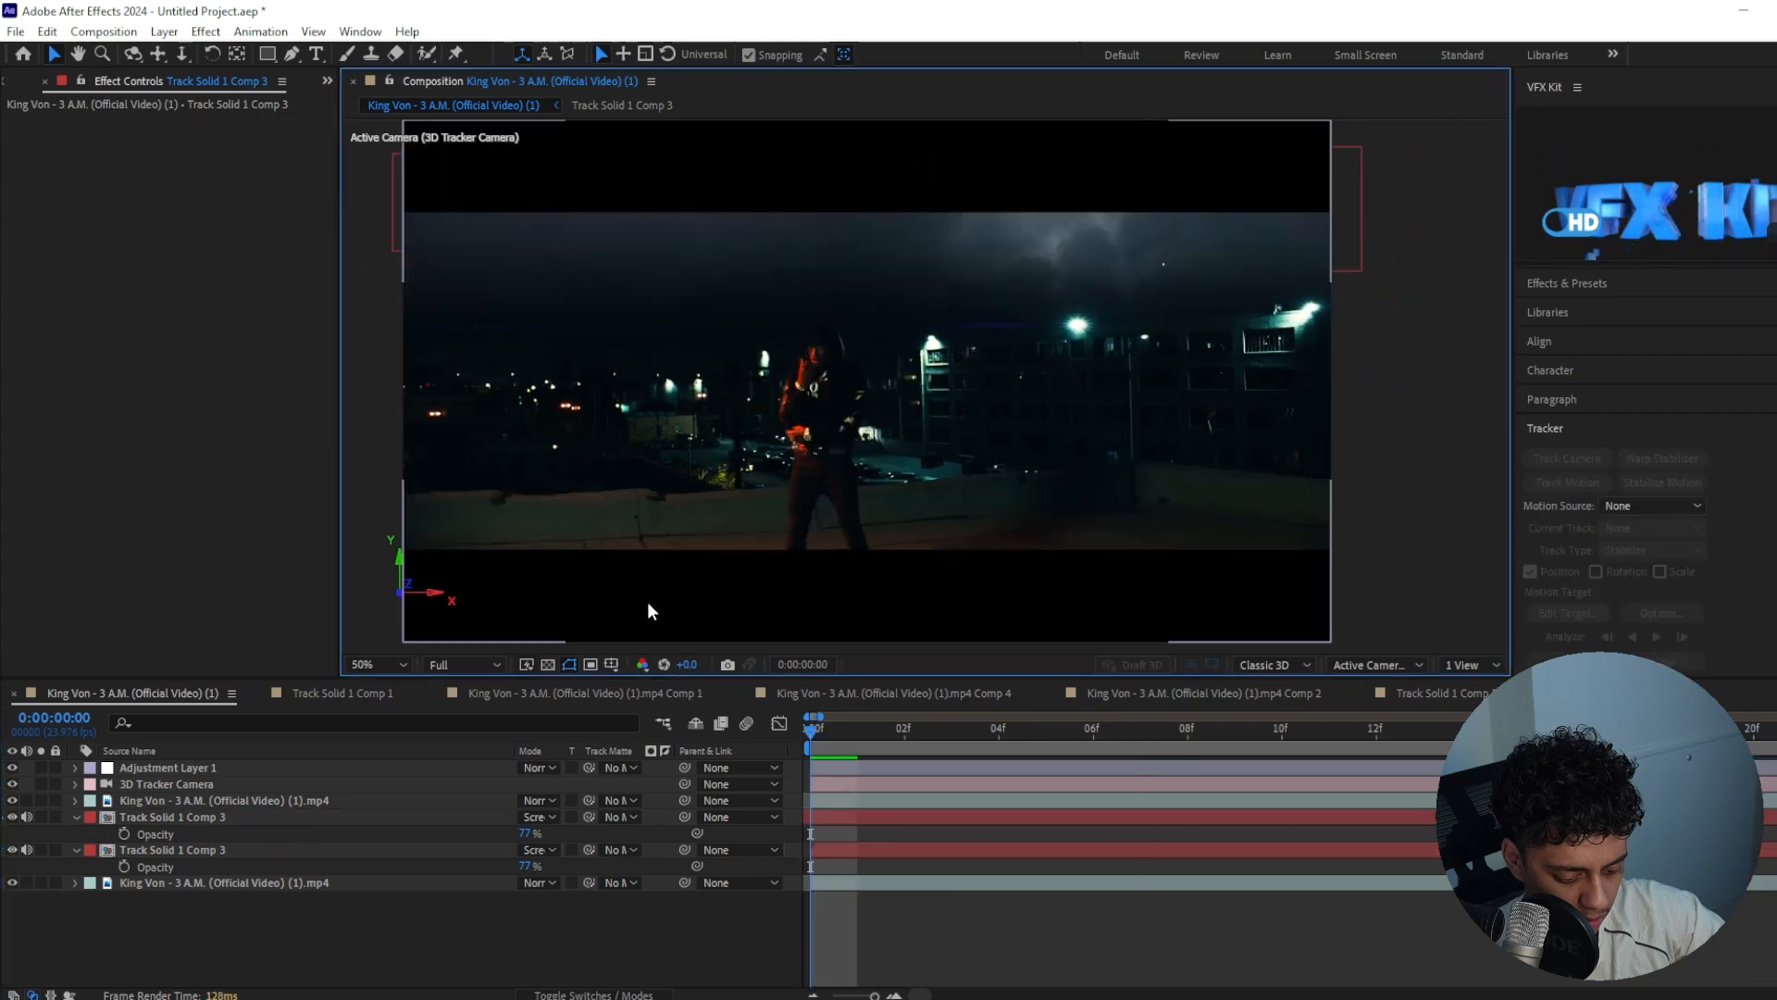
left_click(376, 665)
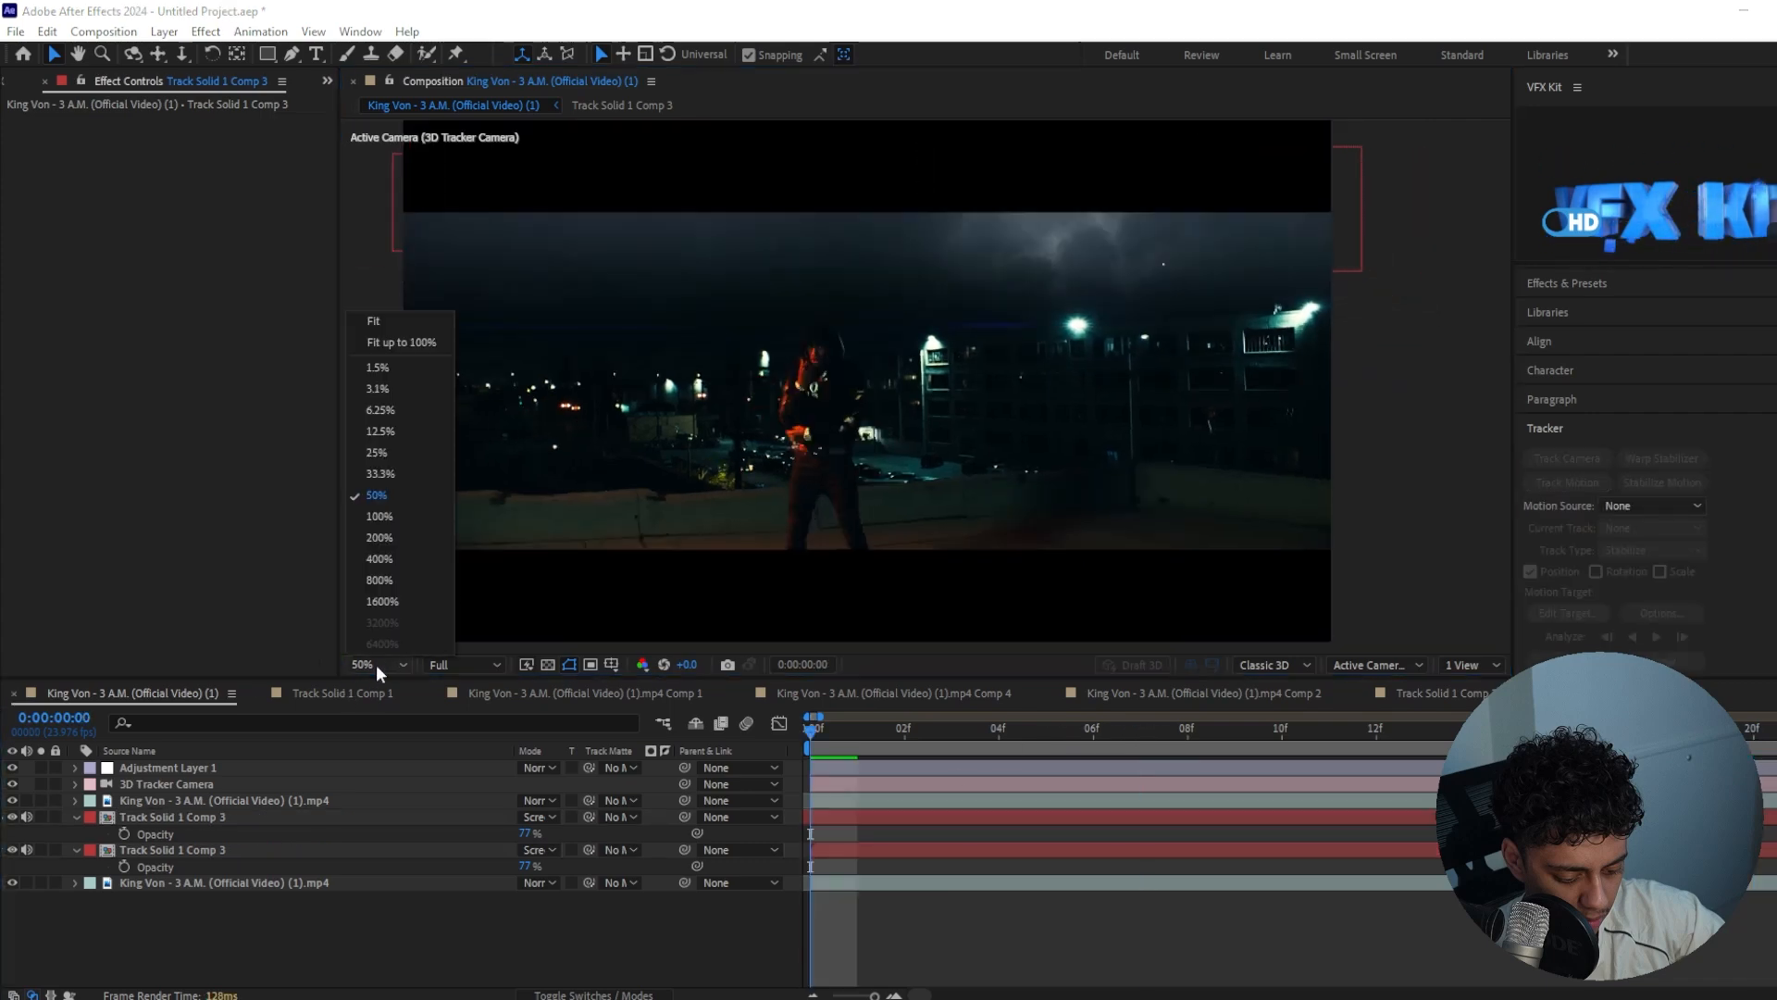
left_click(401, 343)
key("space")
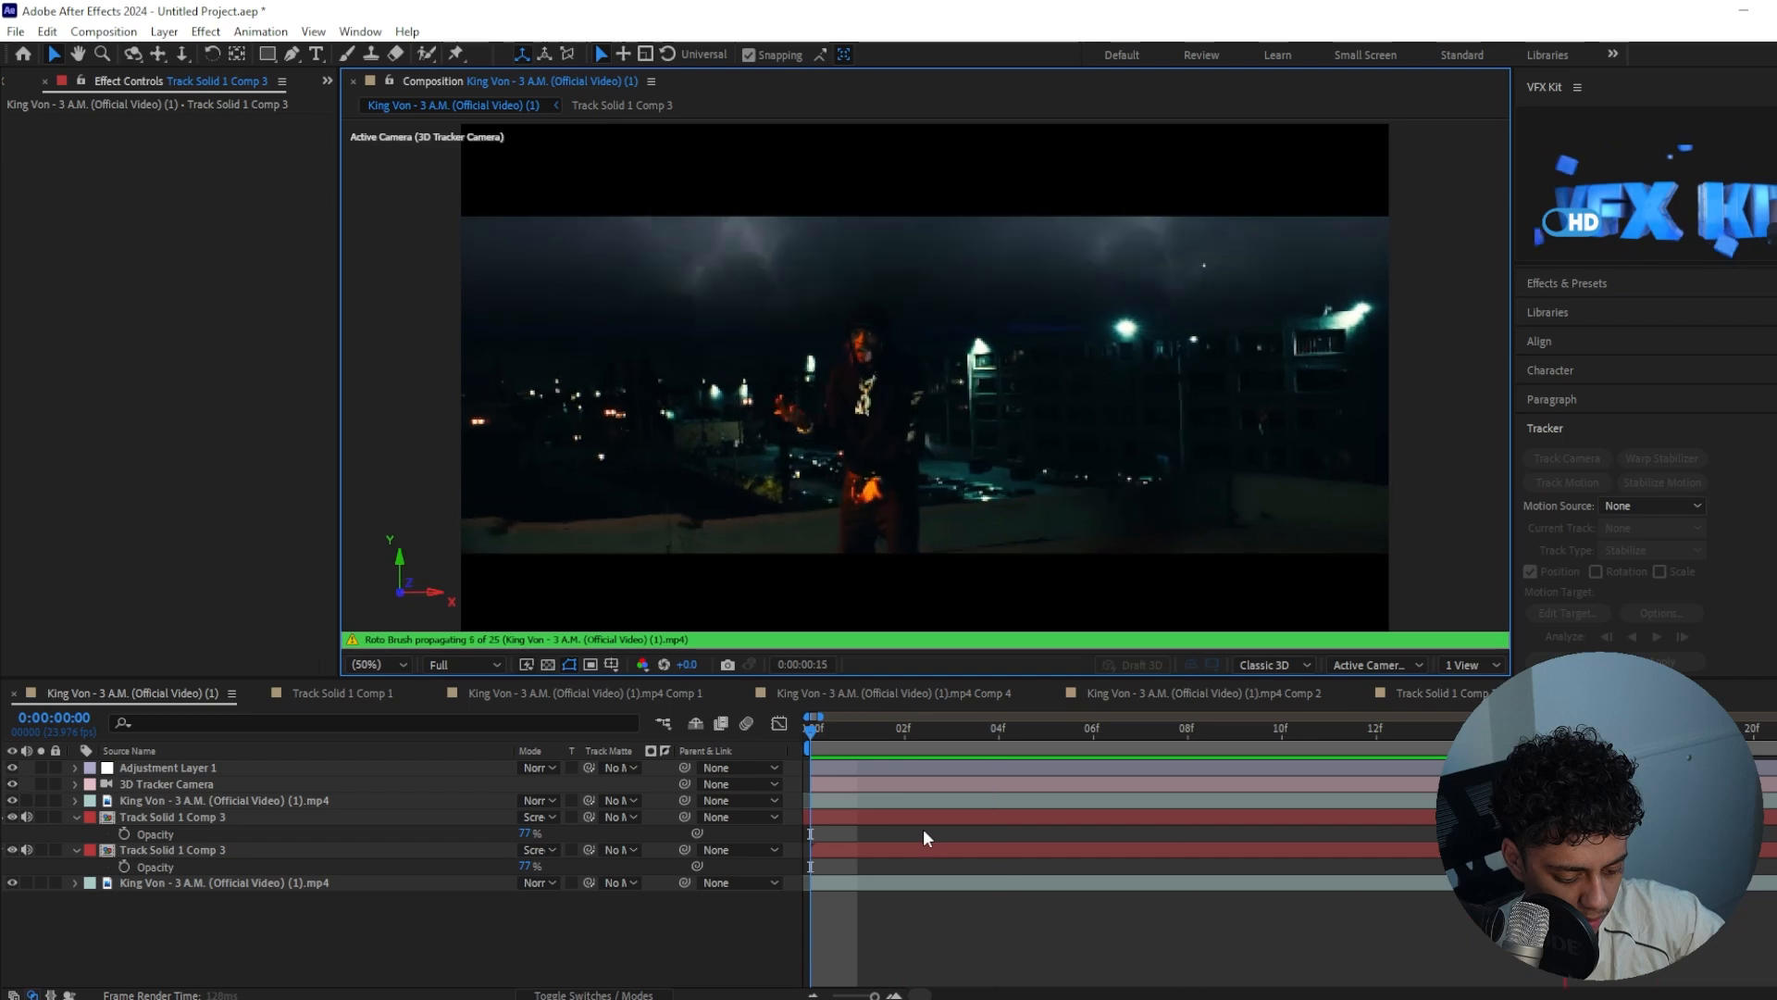
Apply the Curves effect to the copied sky layer at frame 9 and shape a gentle S-curve for more contrast
left_click(1236, 728)
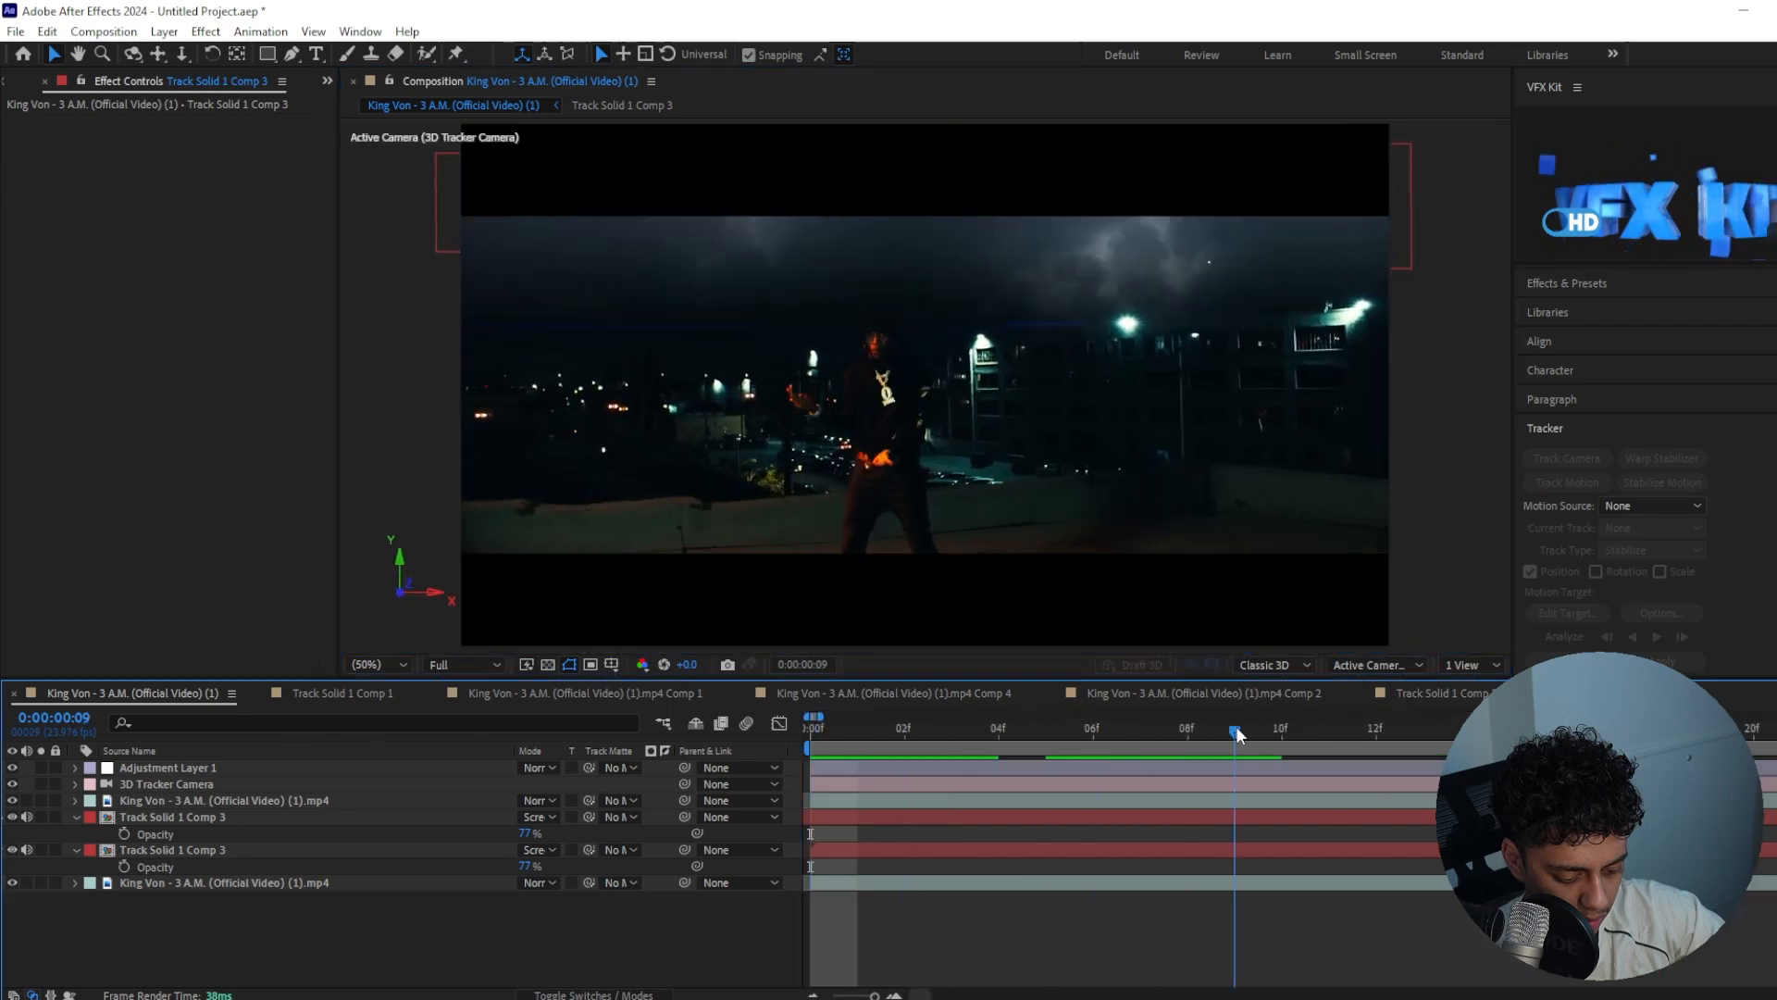
left_click(975, 816)
key("ctrl+space")
type("curve")
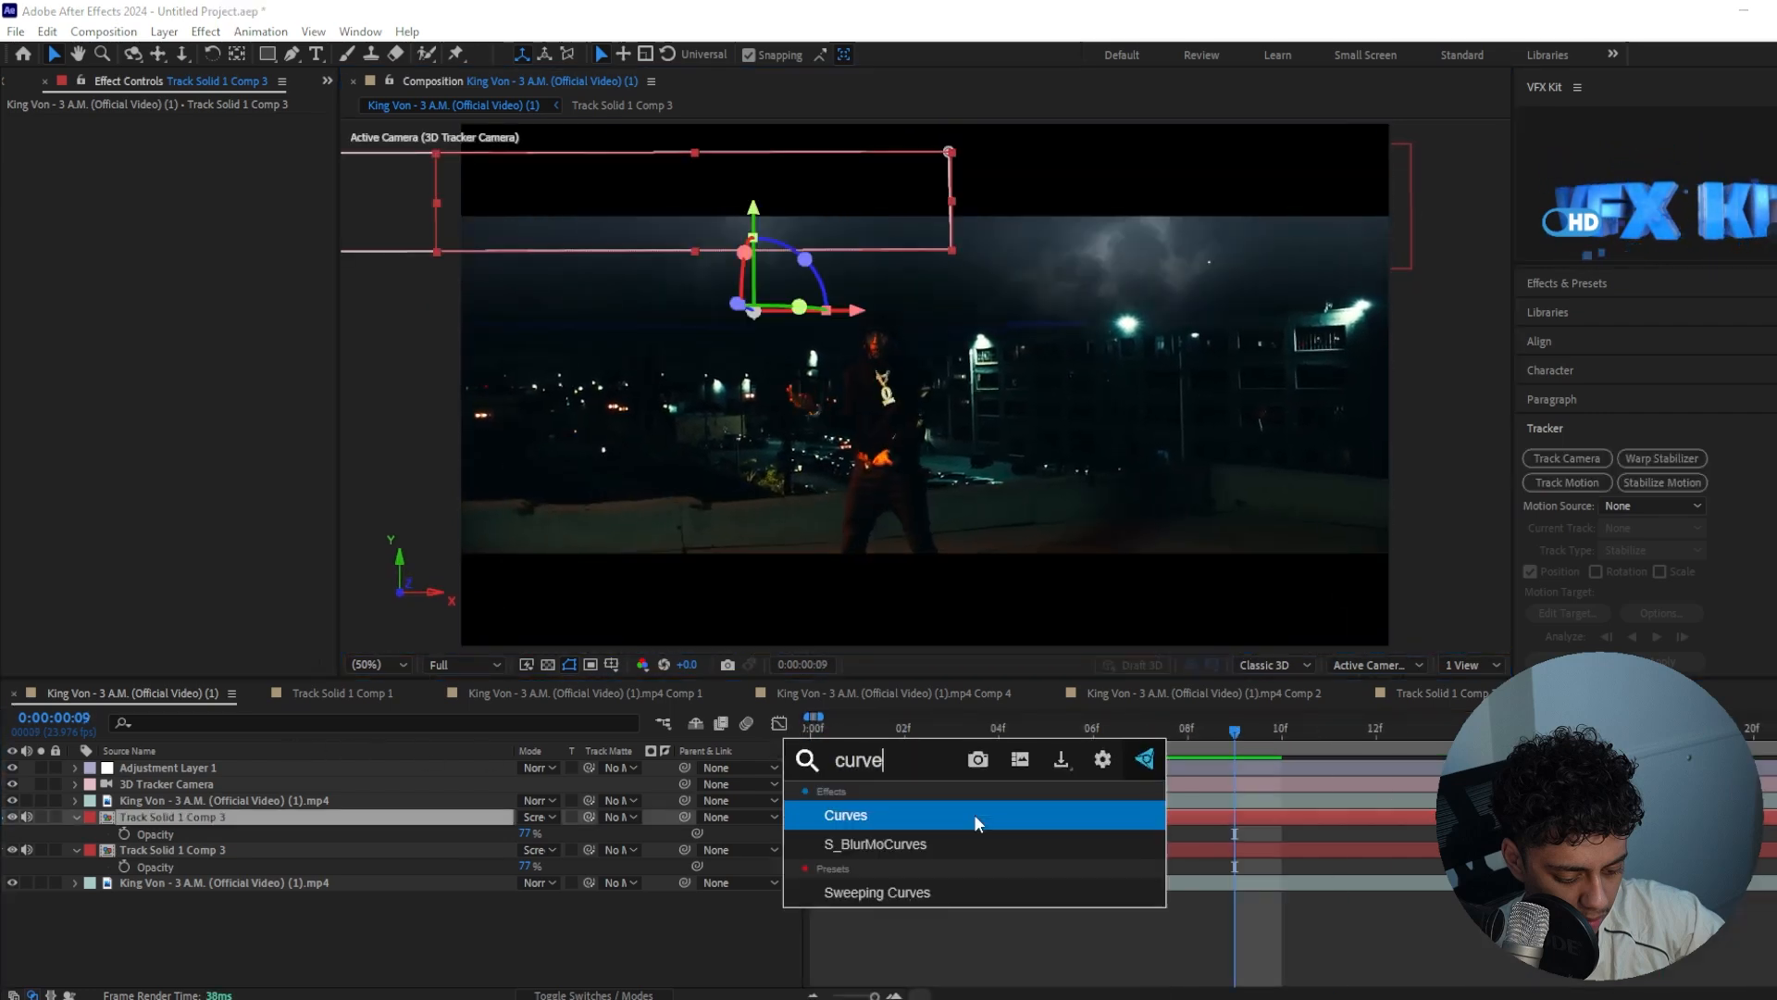
key("Return")
left_click_drag(100, 384, 97, 394)
left_click_drag(205, 295, 187, 282)
Copy the Curves effect onto the original sky layer
left_click(74, 121)
key("ctrl+c")
left_click(205, 867)
key("ctrl+v")
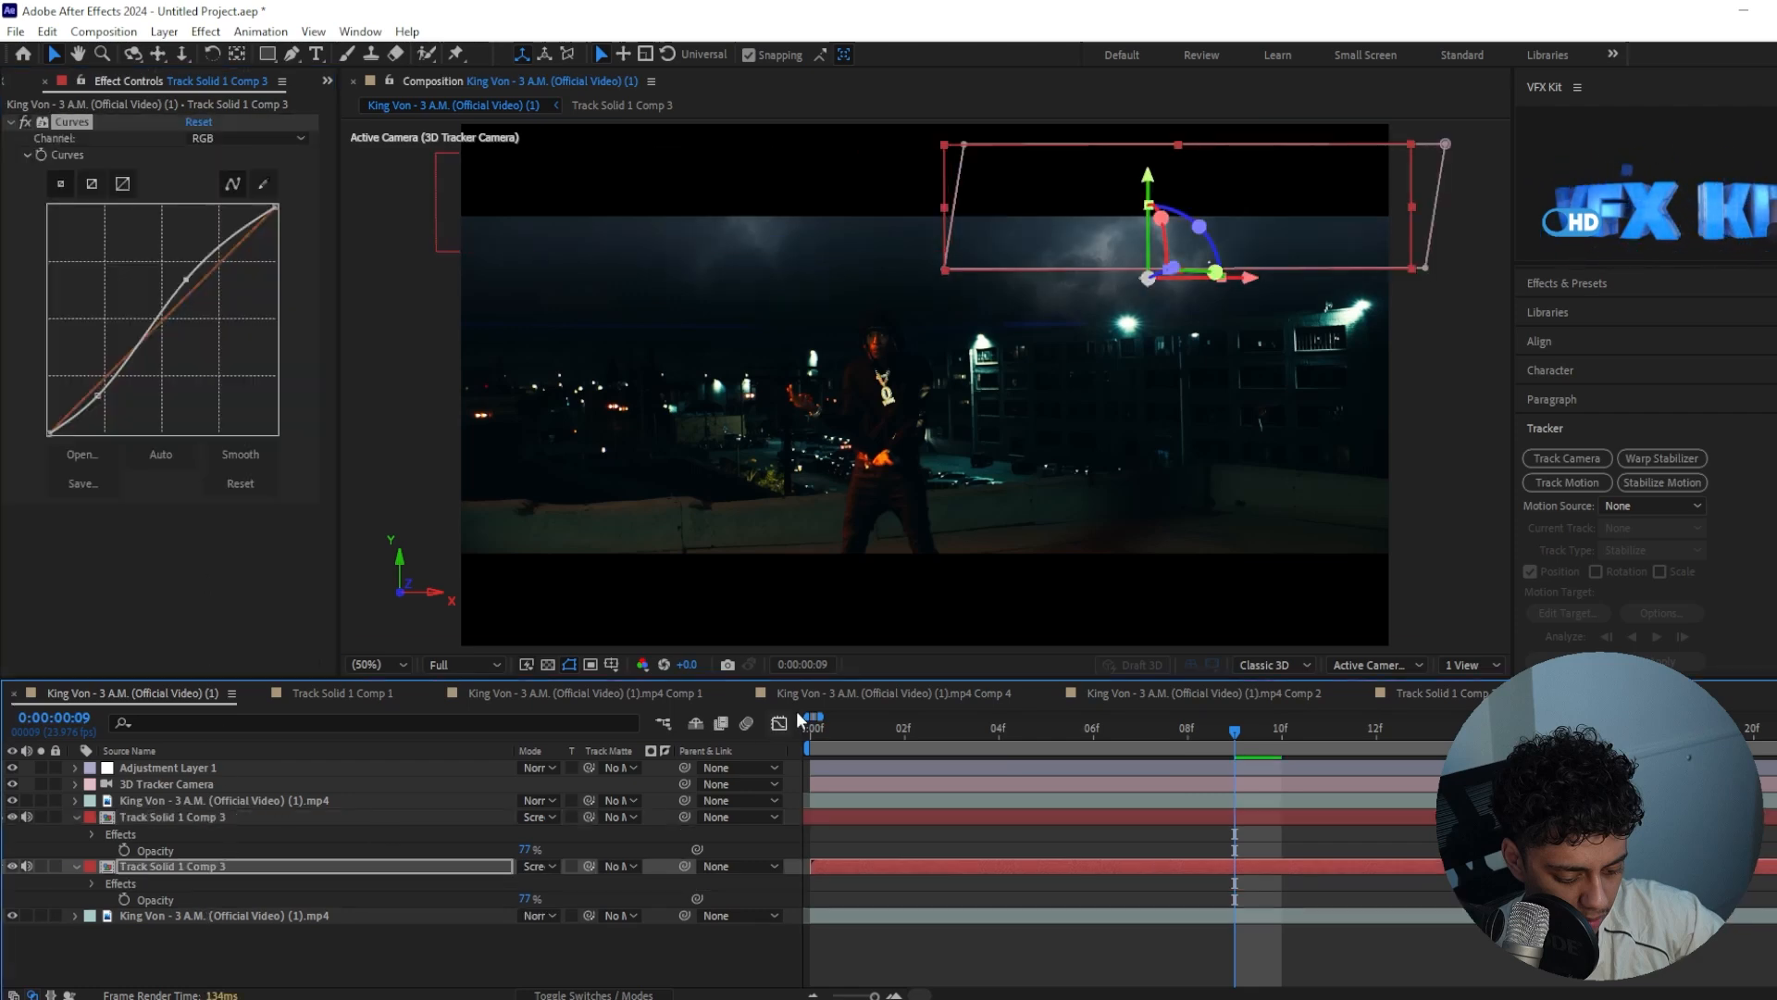
left_click(1305, 387)
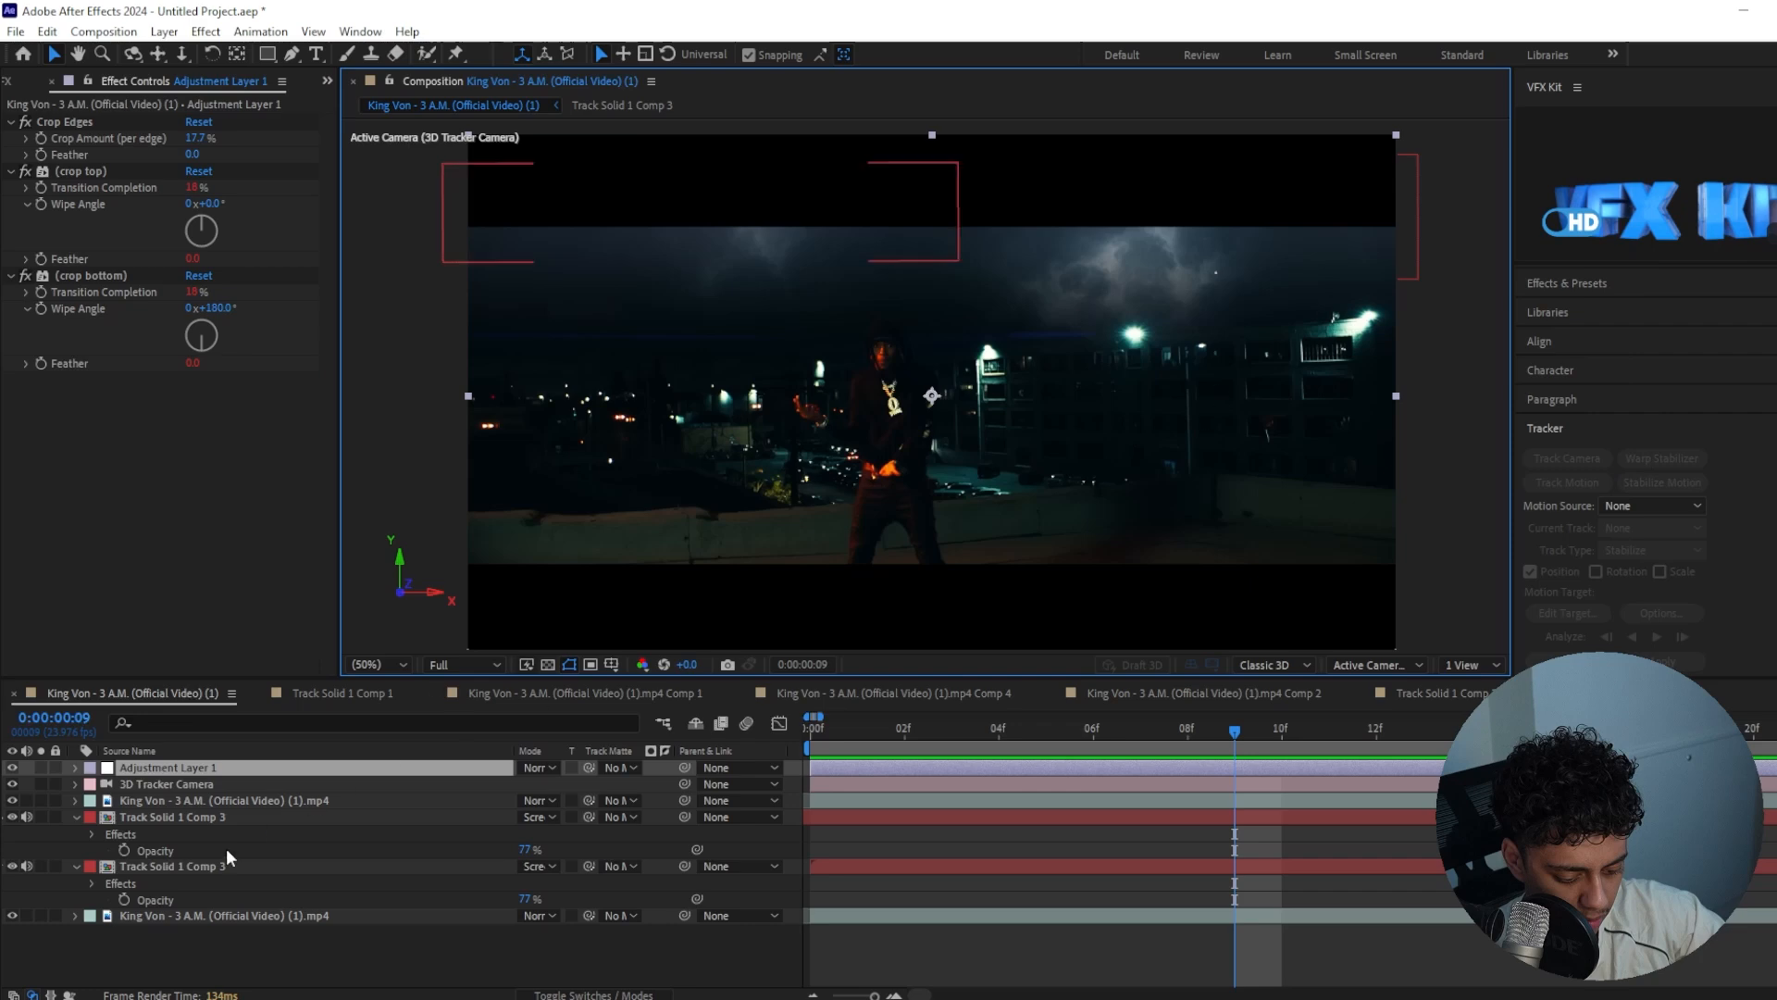
Duplicate the background footage layer and place the duplicate directly below Adjustment Layer 1
left_click(176, 916)
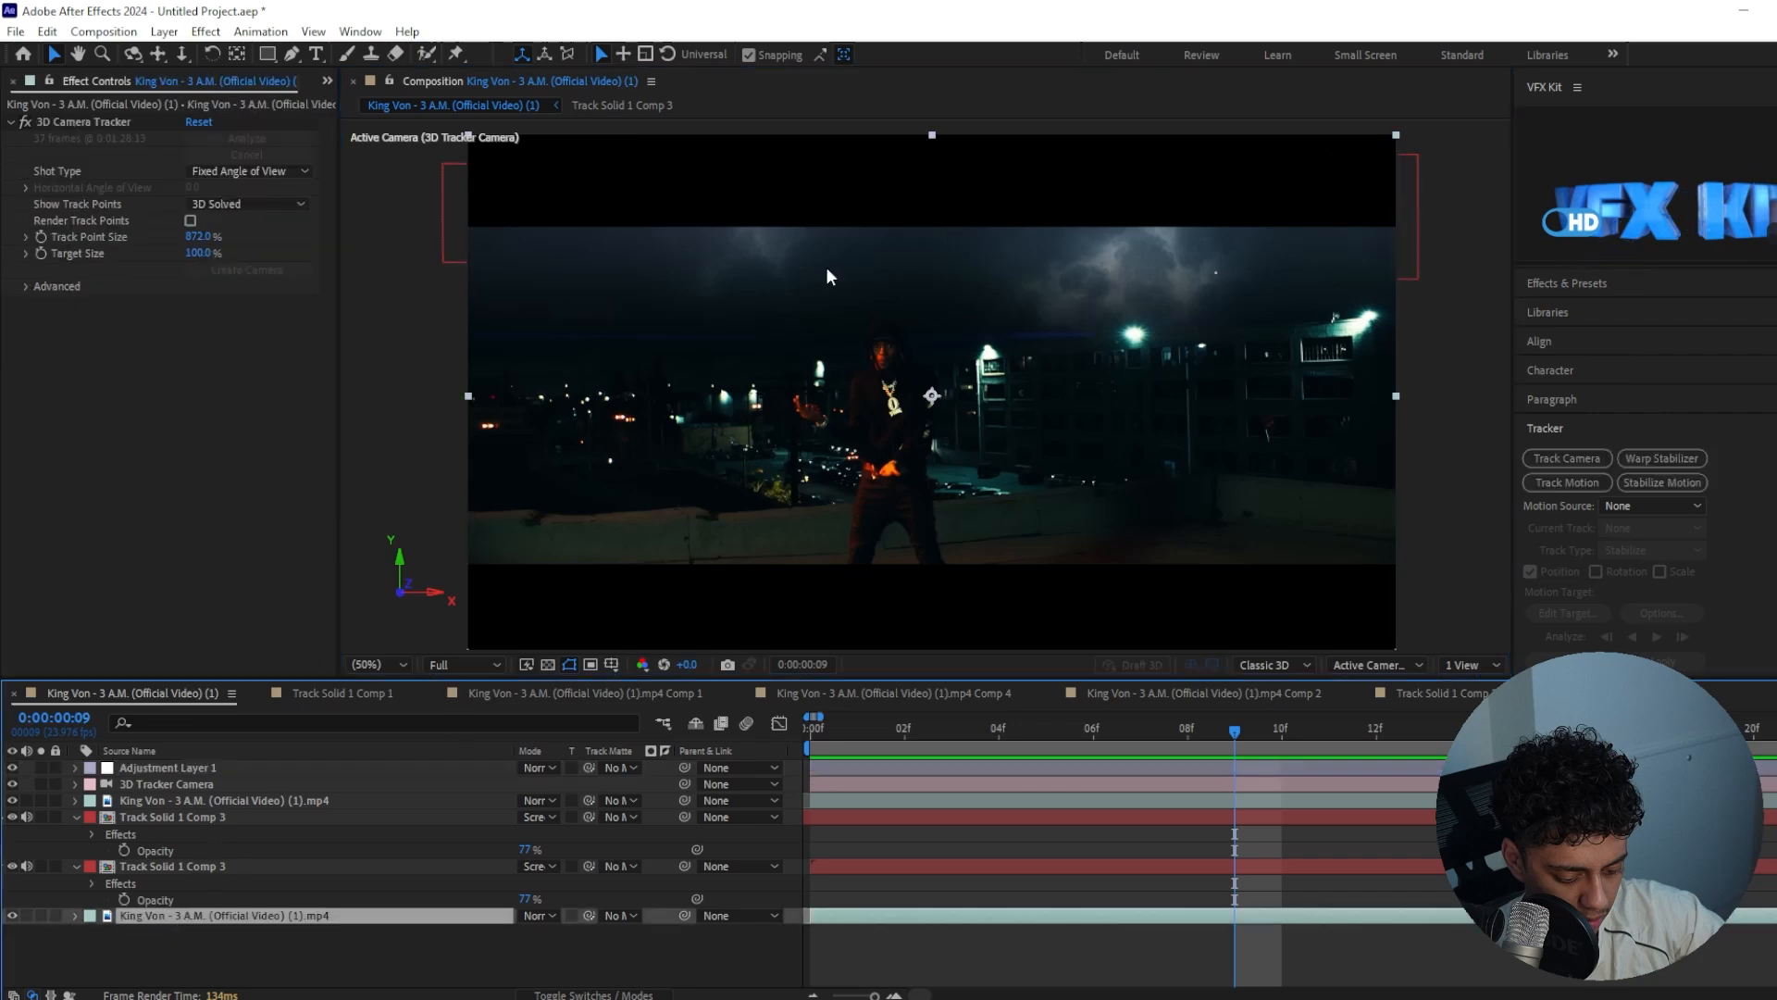
key("ctrl+d")
left_click_drag(202, 914, 179, 770)
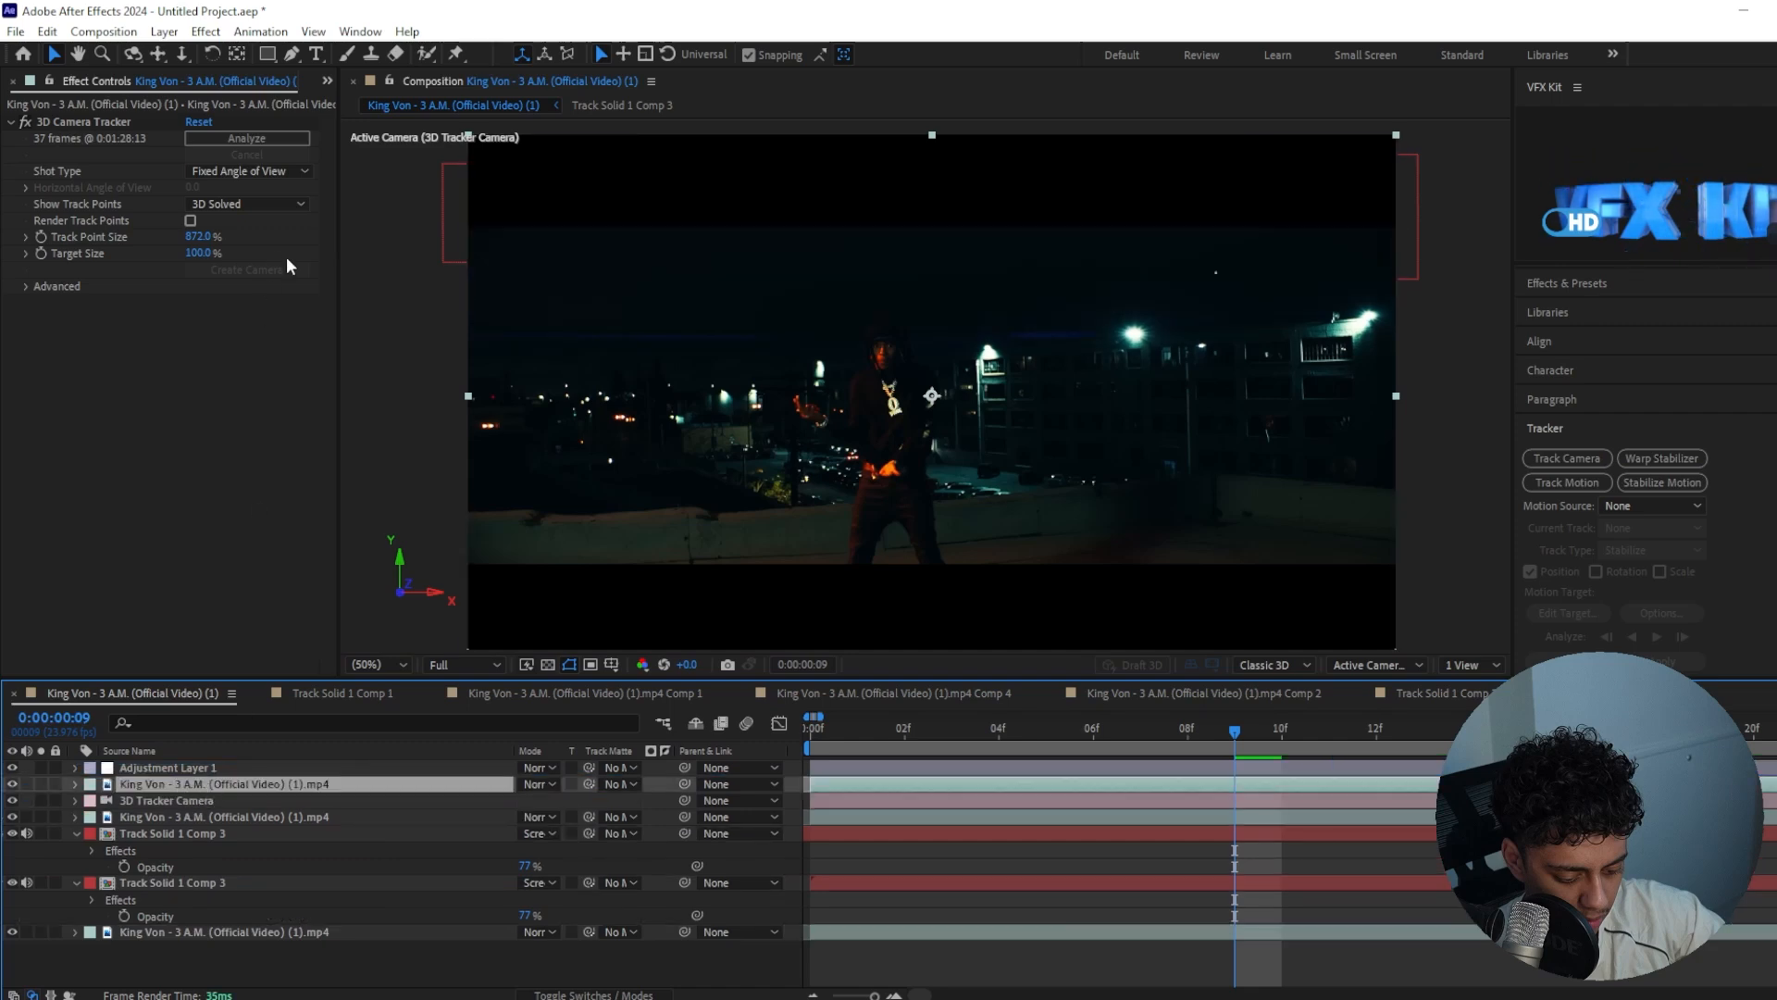
Apply Luma Key to the duplicated footage in place of its 3D Camera Tracker, keying out darker areas with a threshold of 72
key("ctrl+space")
type("luma")
key("Return")
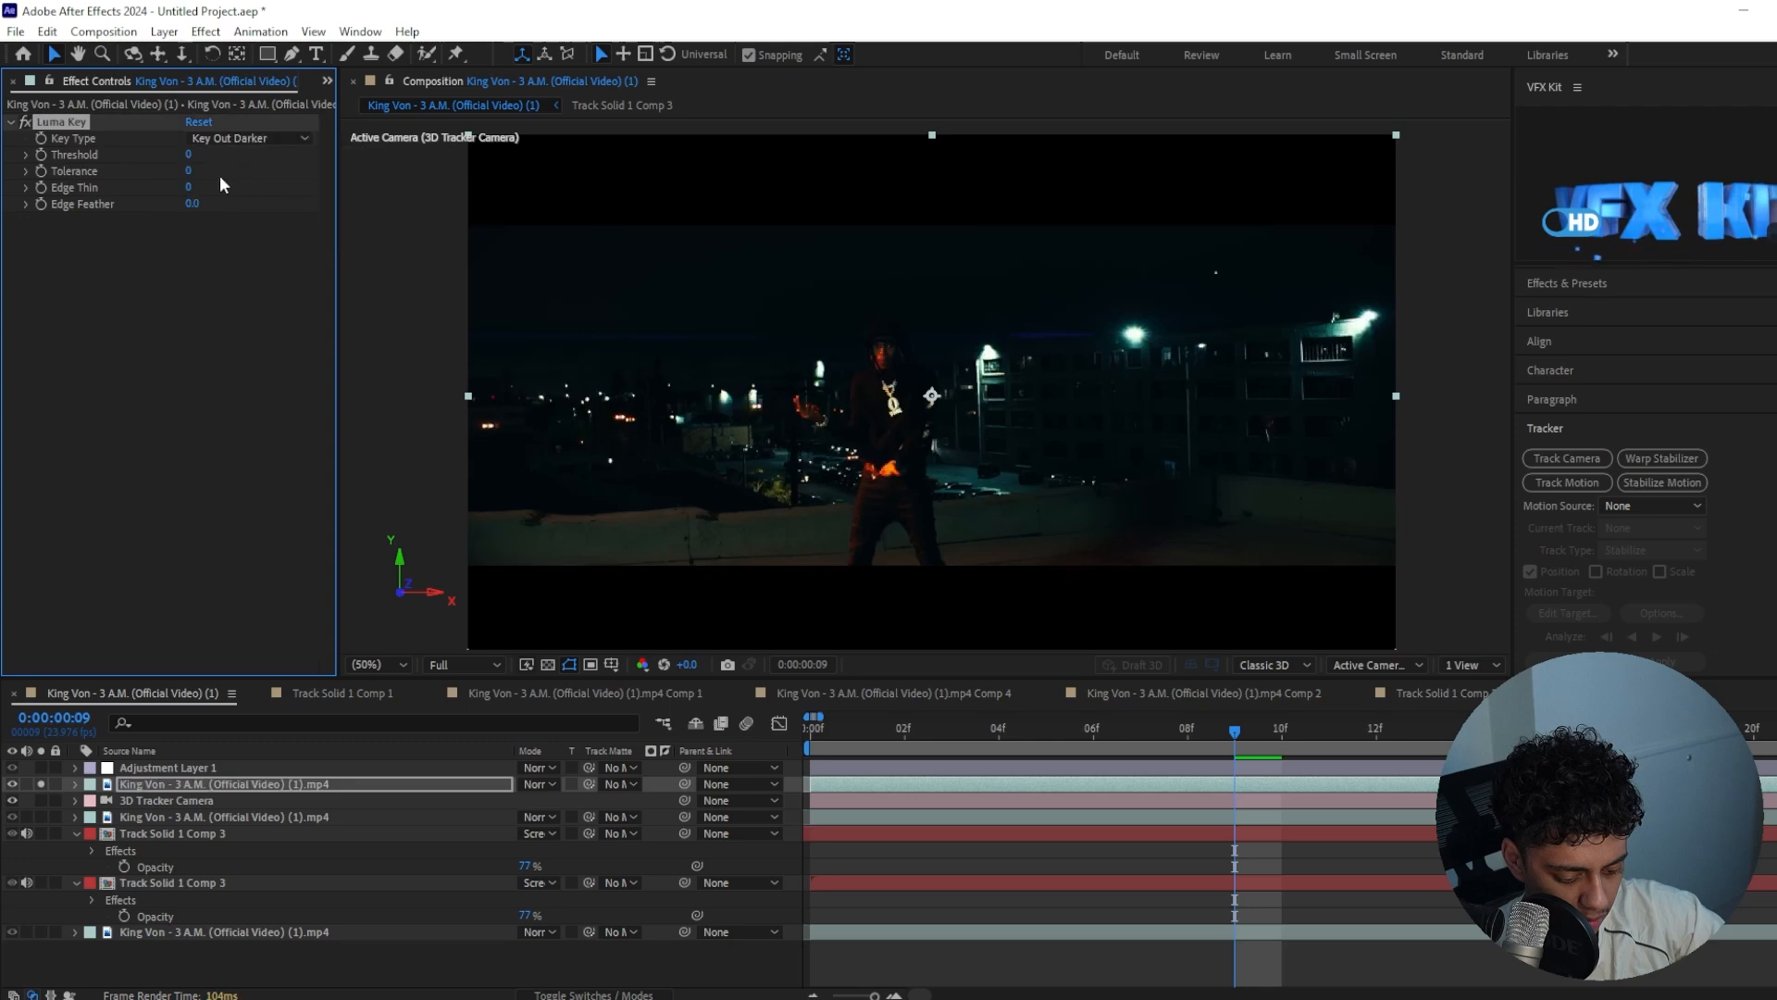
left_click_drag(190, 154, 263, 155)
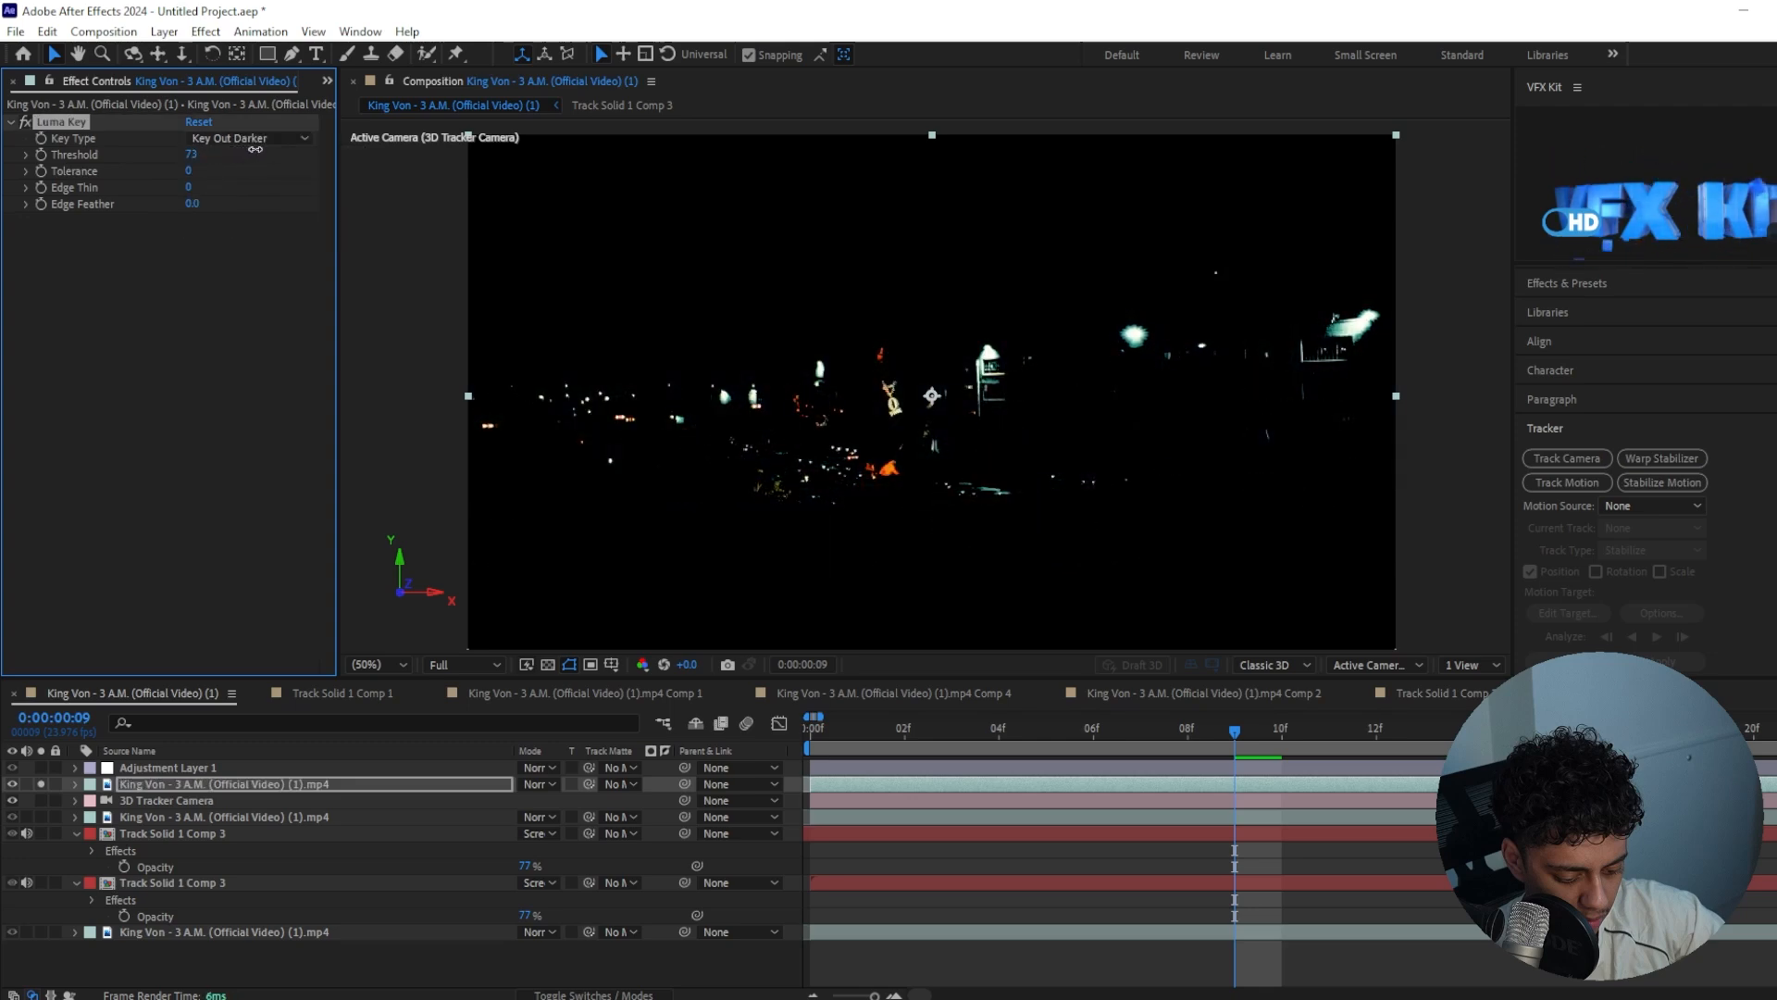
left_click(41, 784)
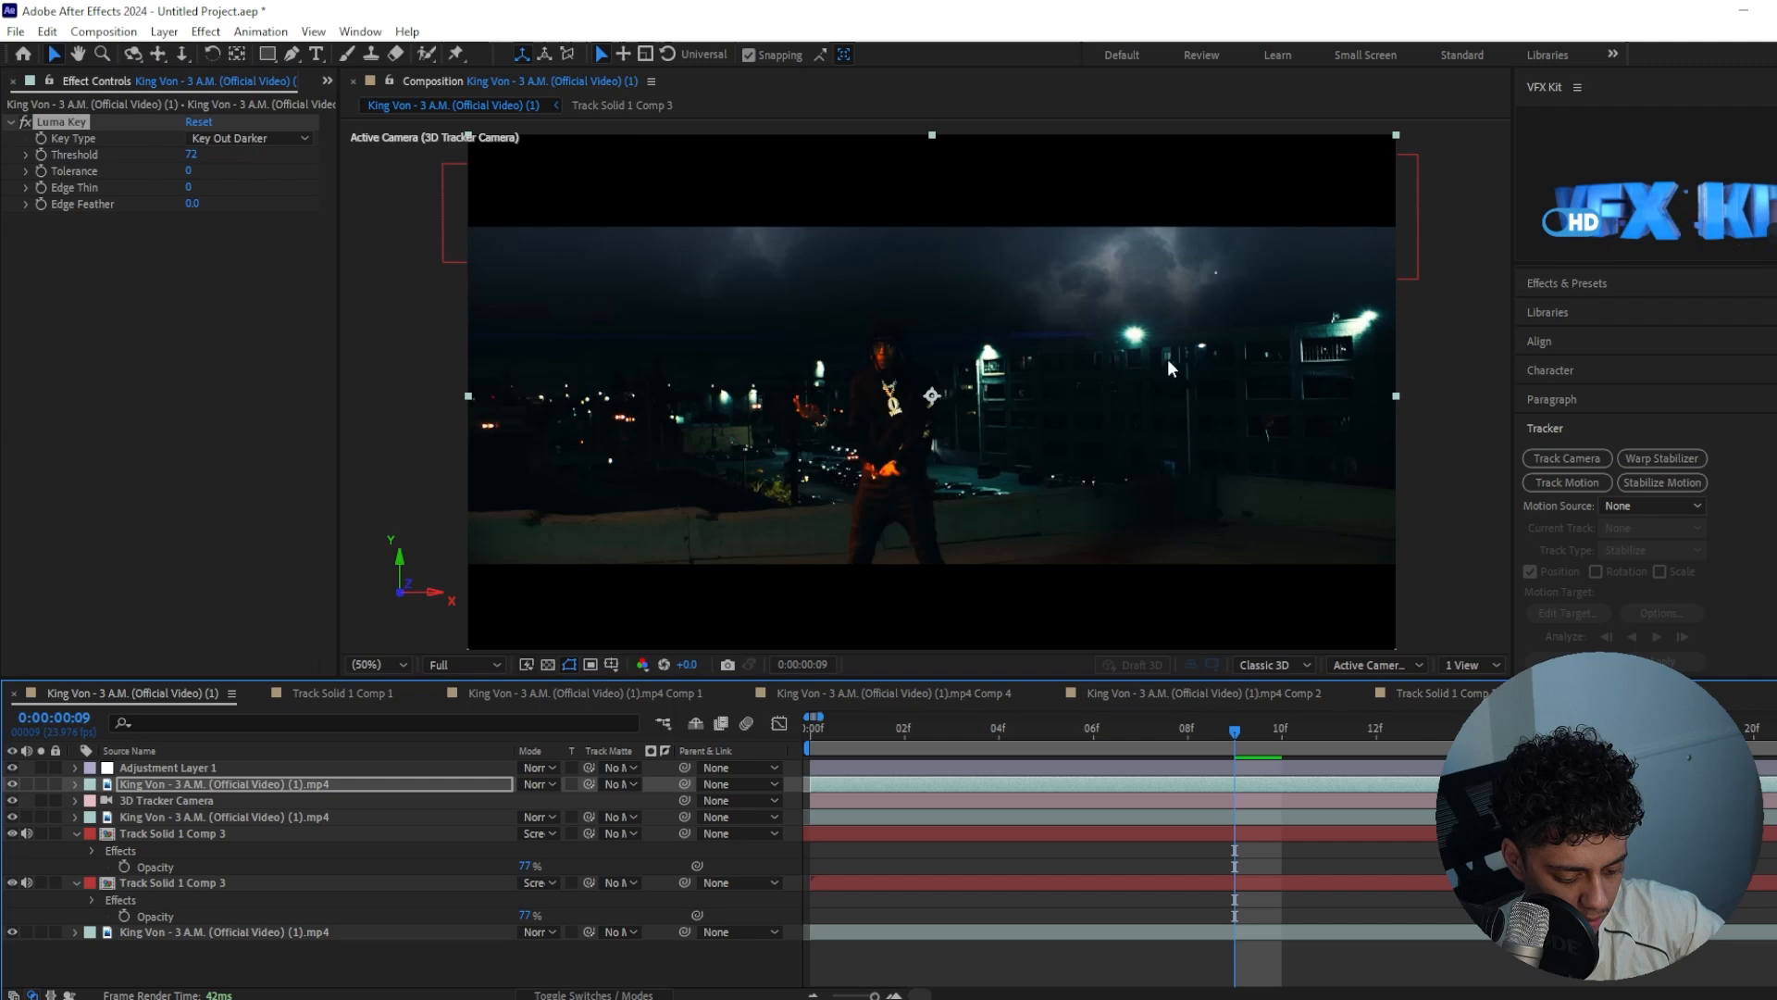
Preview the composite from the first frame to check the keyed lights over the sky
left_click_drag(1242, 741, 687, 732)
key("space")
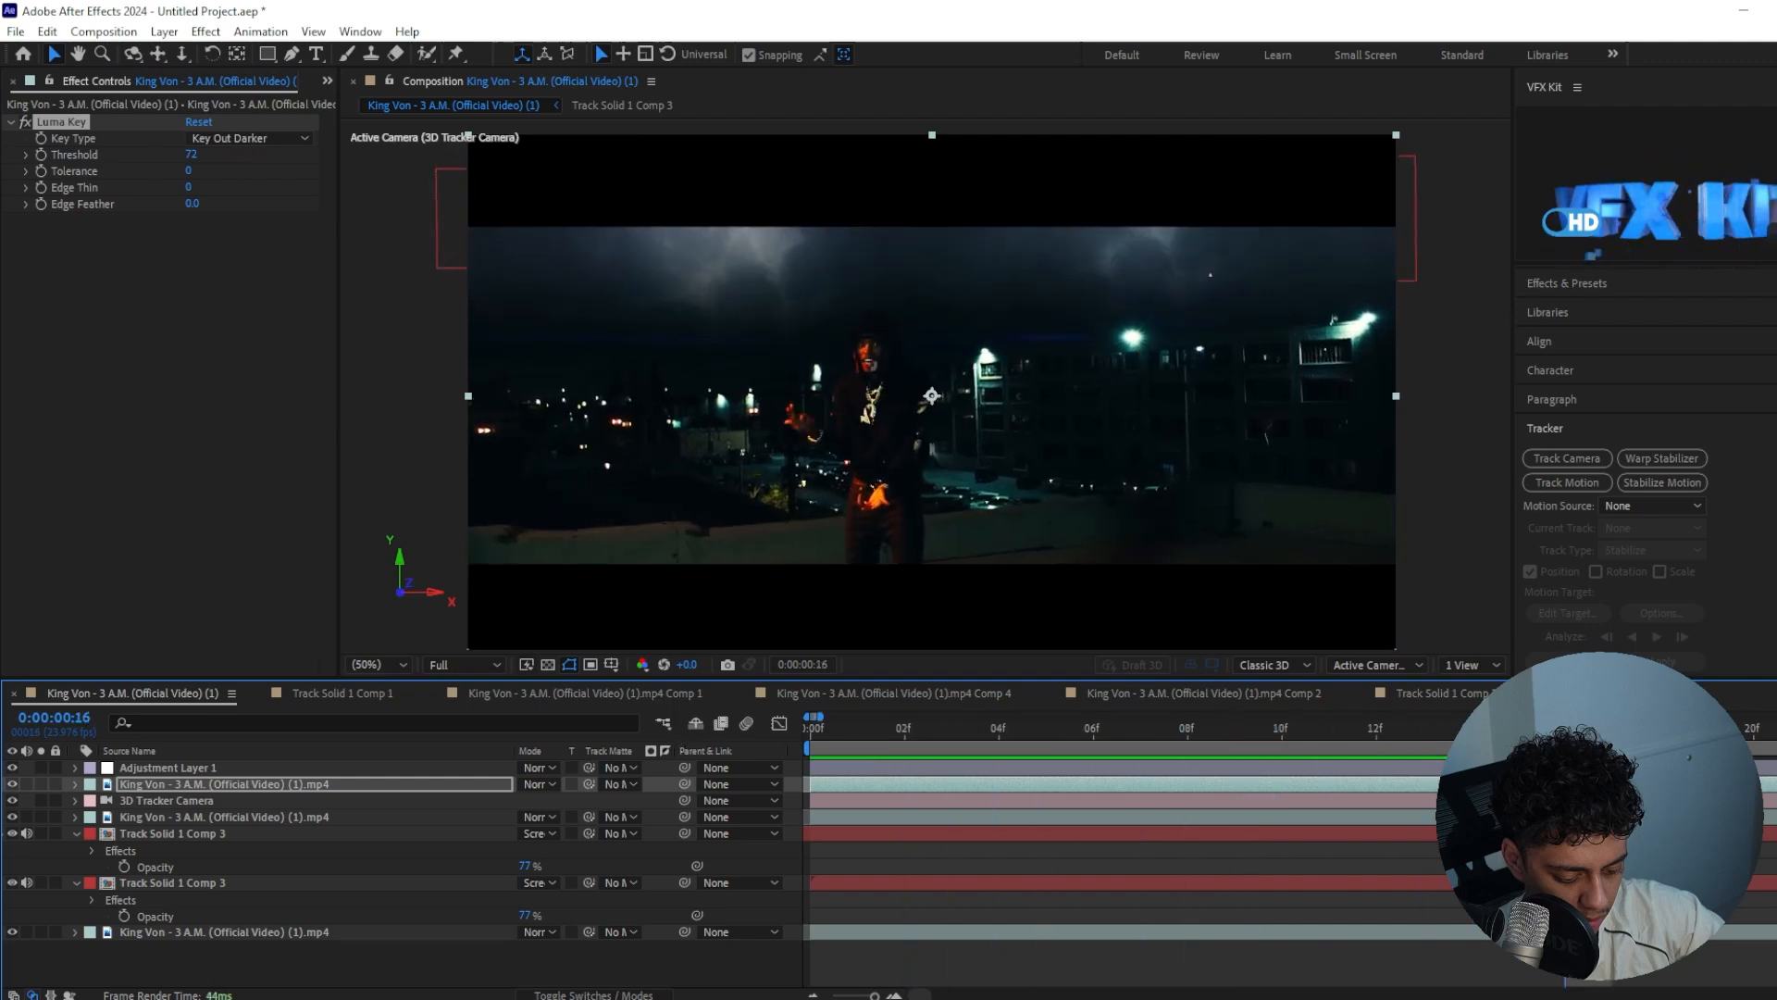
key("space")
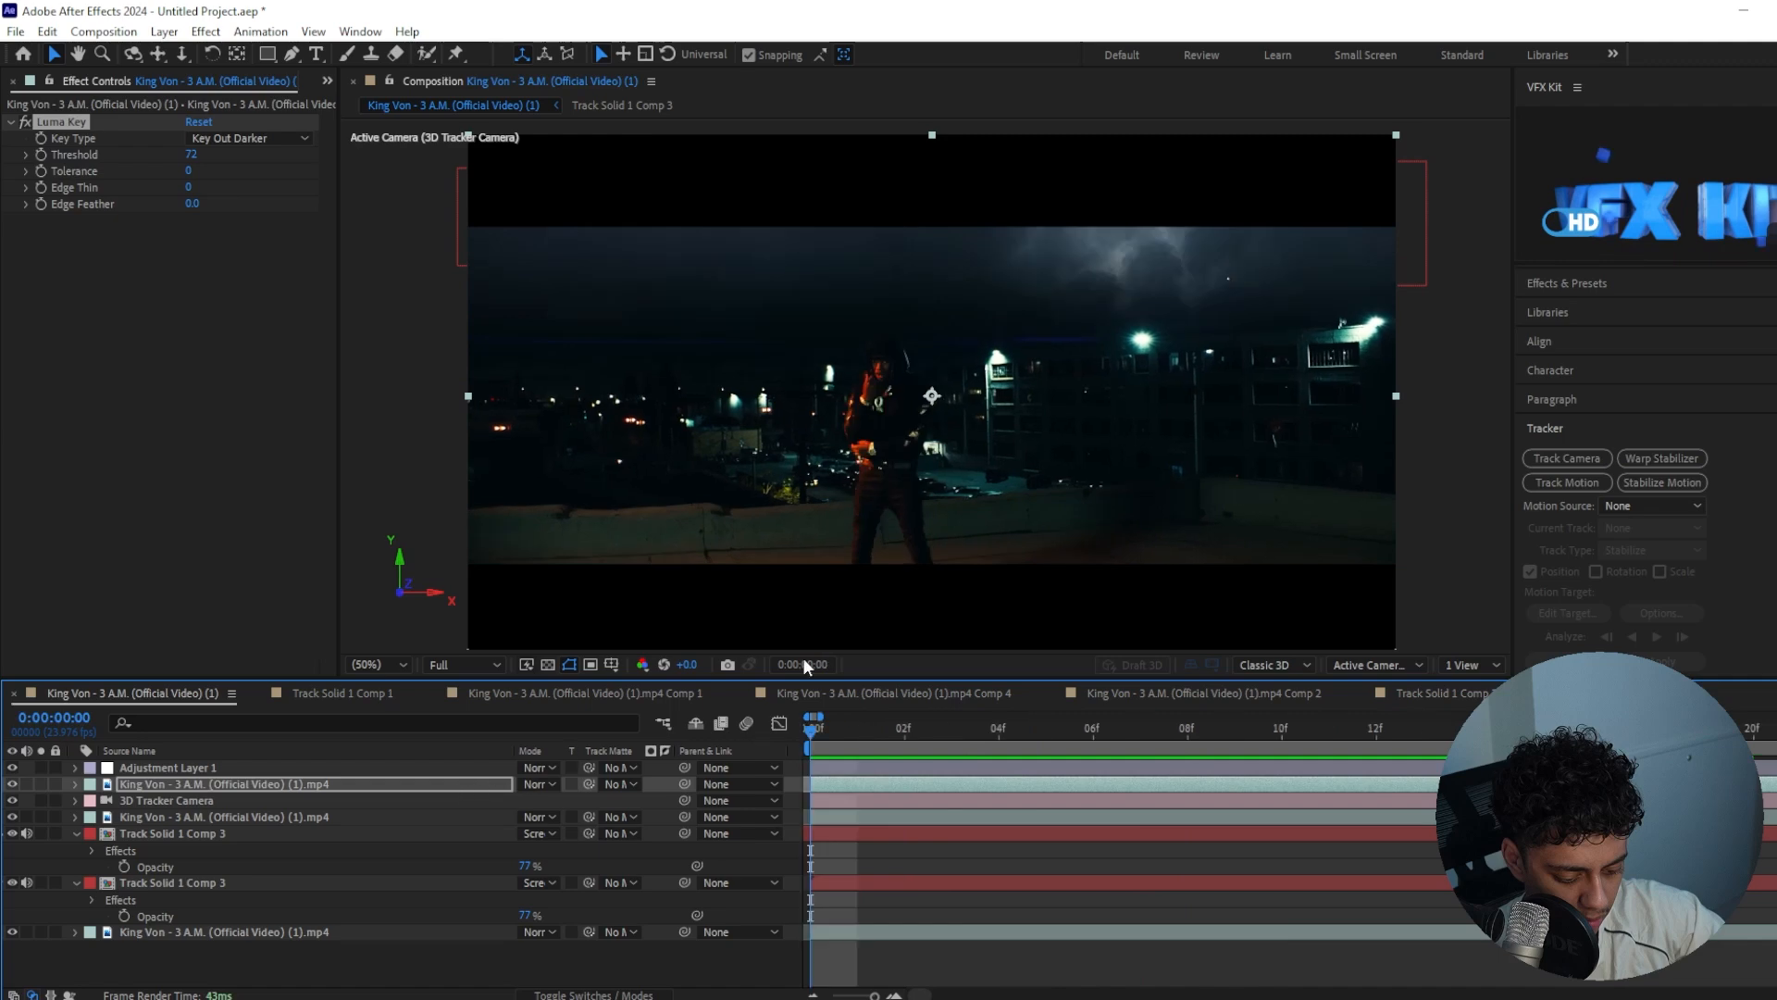
left_click_drag(826, 744, 1109, 725)
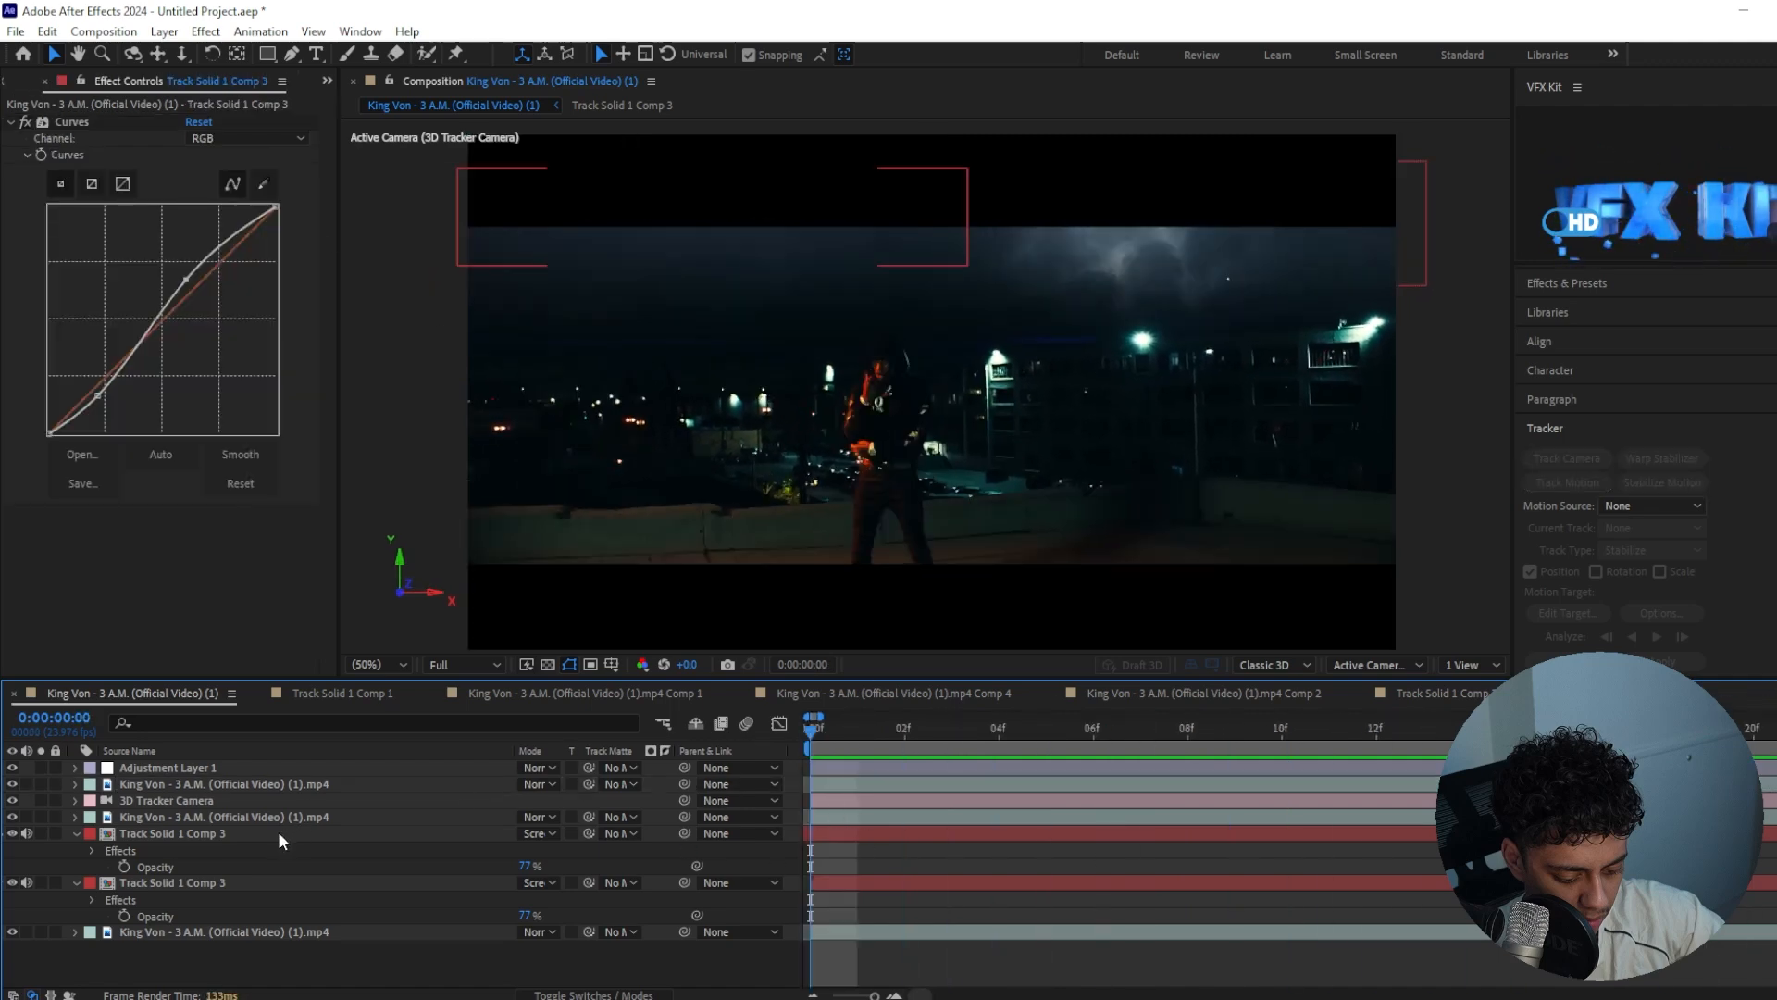
Apply Color Balance (HLS) to the copied sky layer with hue at -14° and saturation at 24
left_click(277, 833)
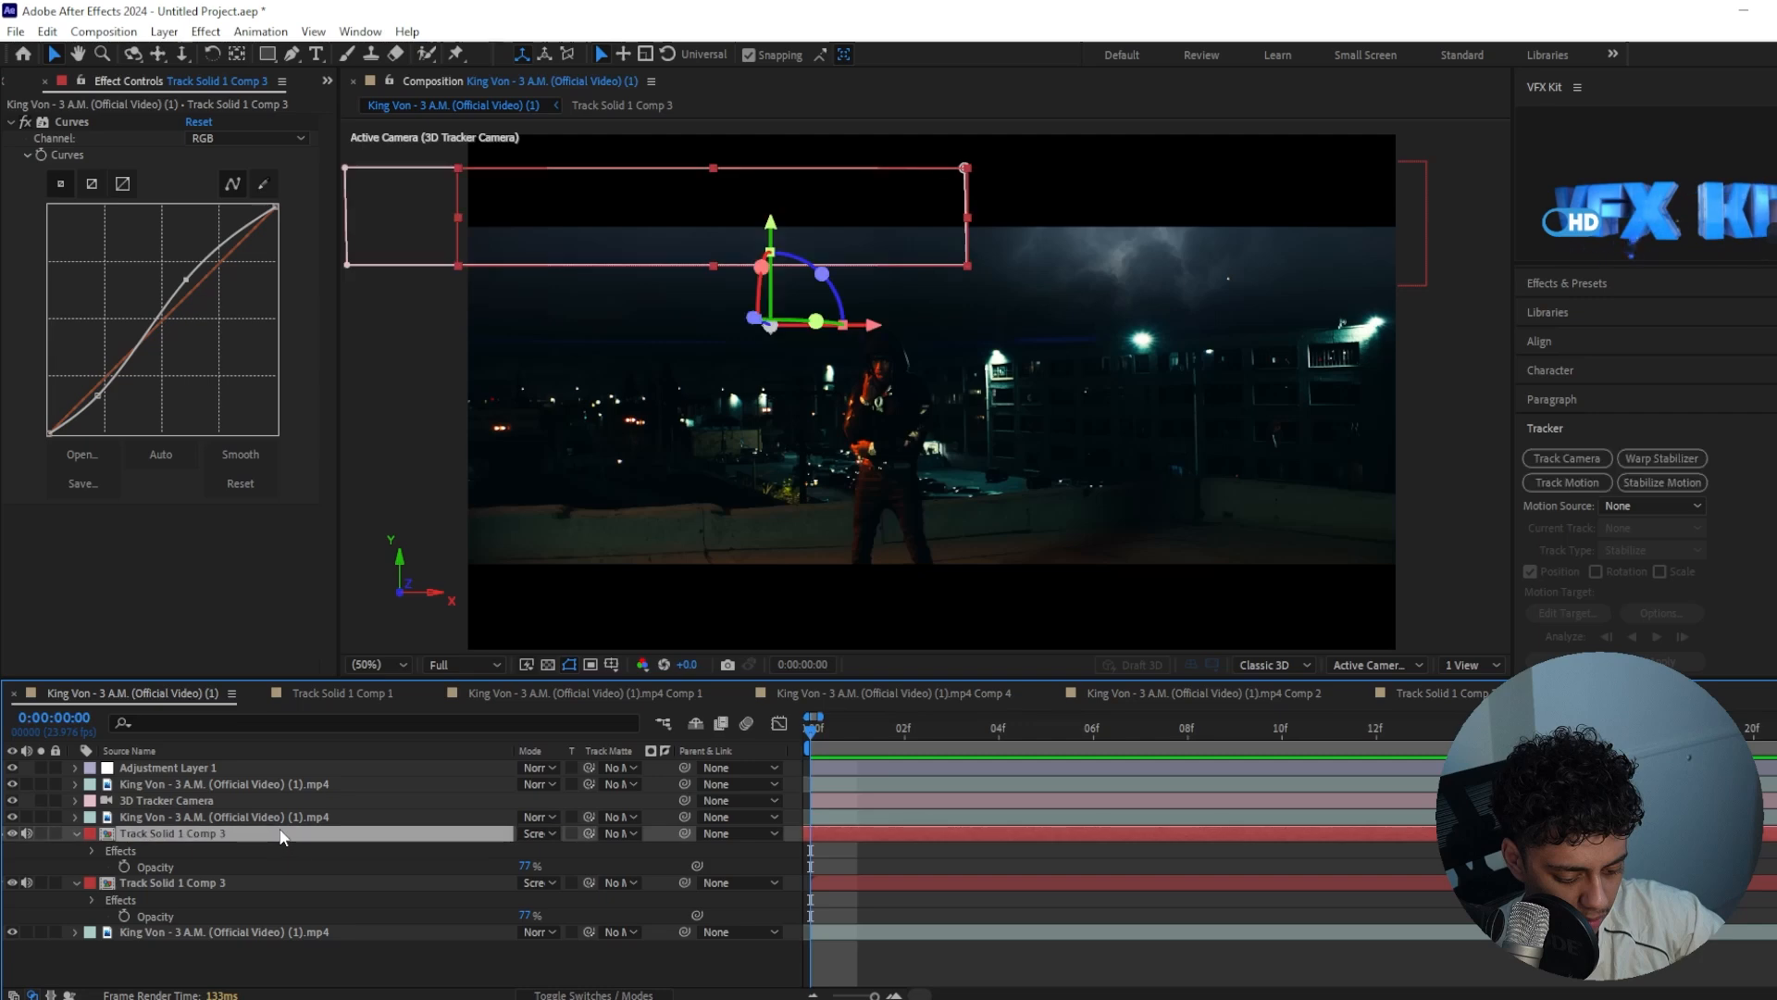
key("ctrl+space")
type("color h")
key("BackSpace")
type("balan")
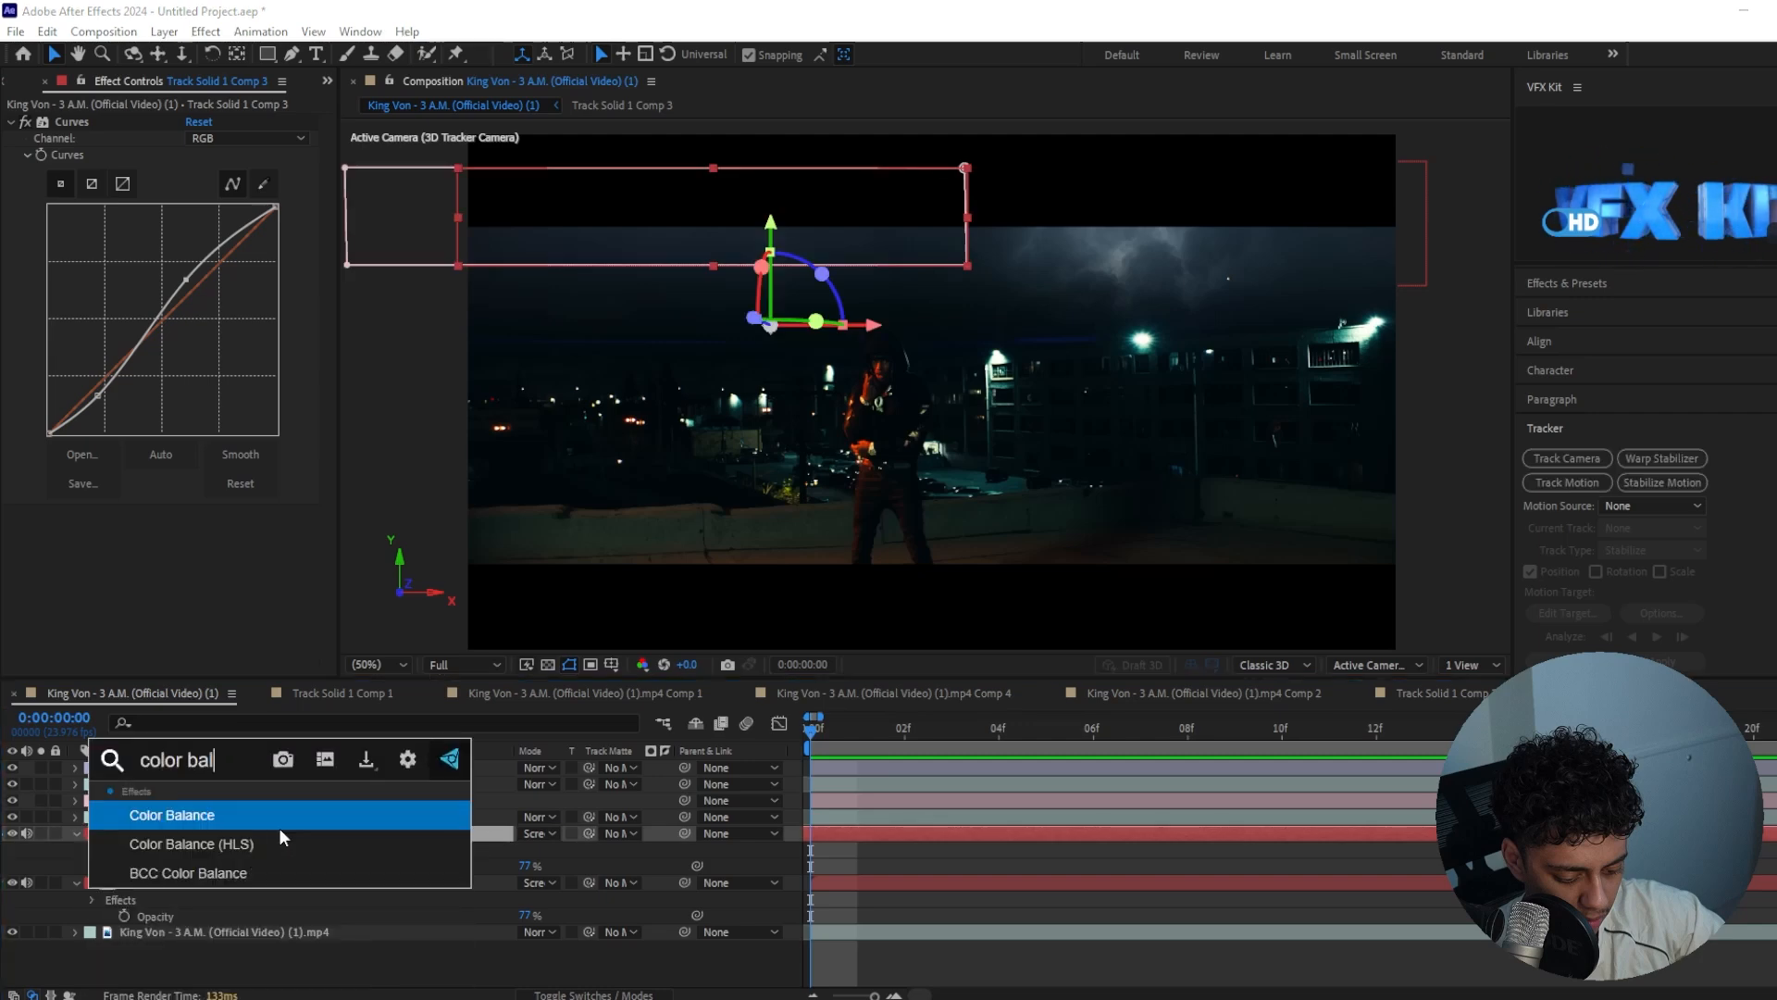
left_click(281, 839)
left_click(211, 529)
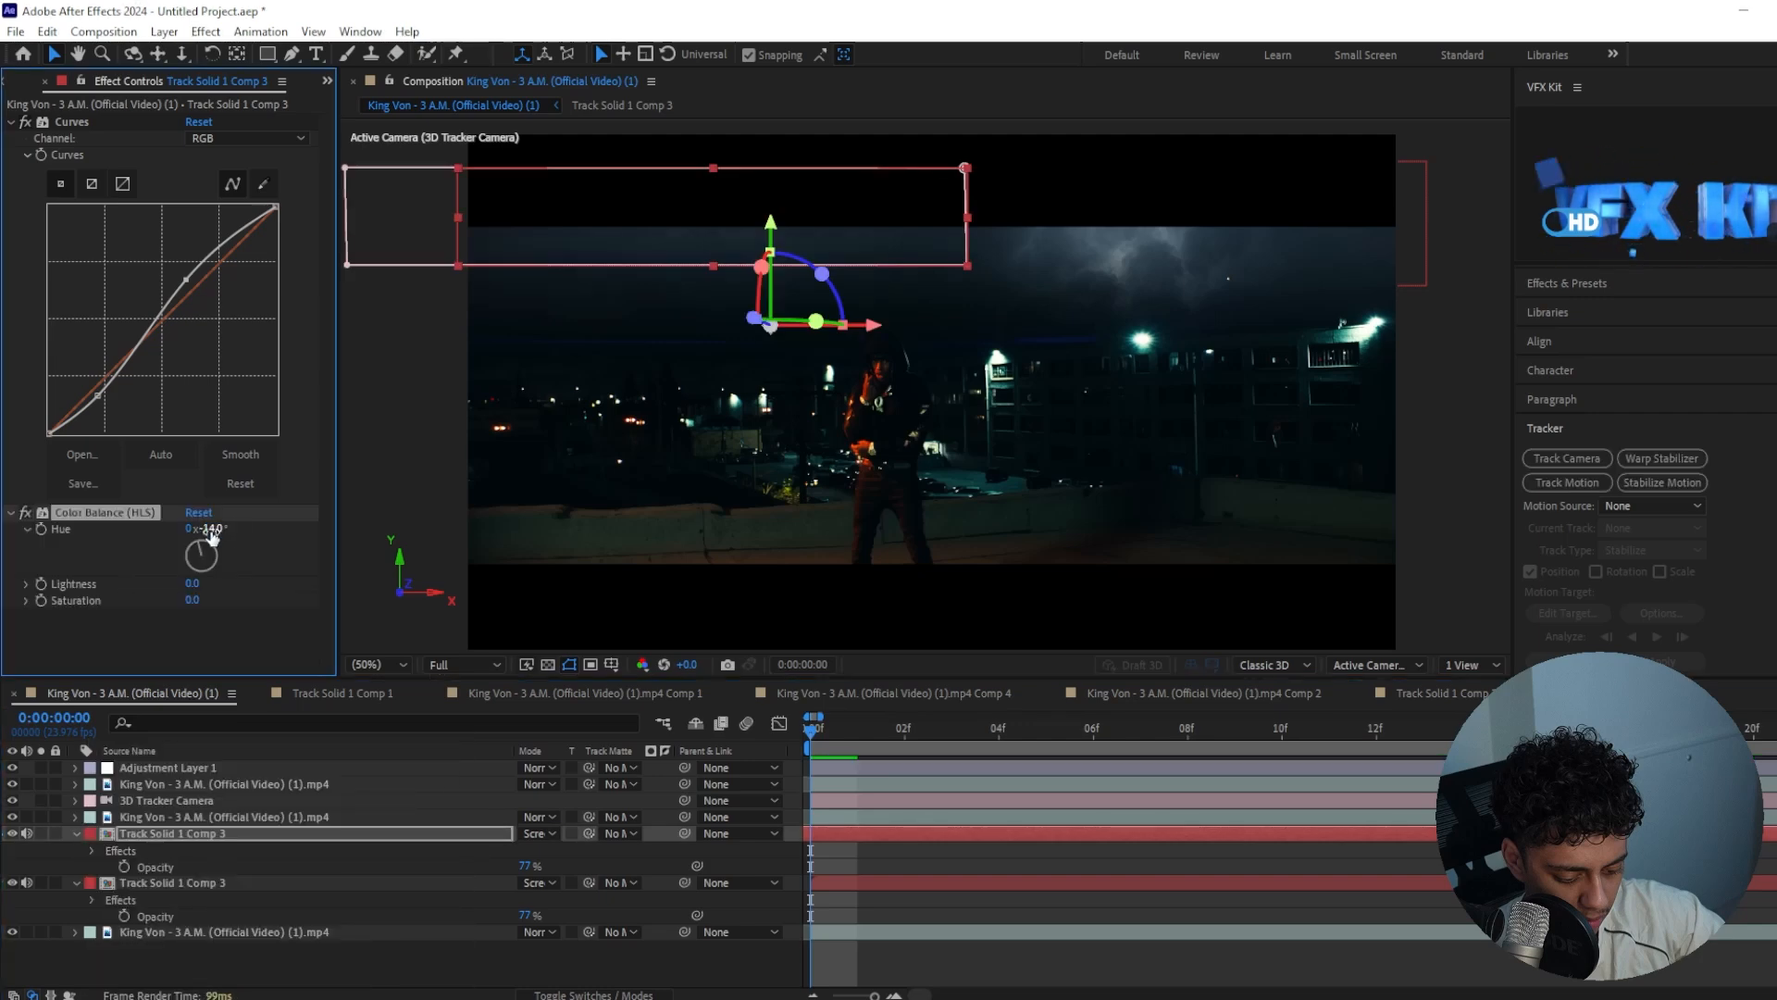
left_click(189, 600)
type("24")
key("Return")
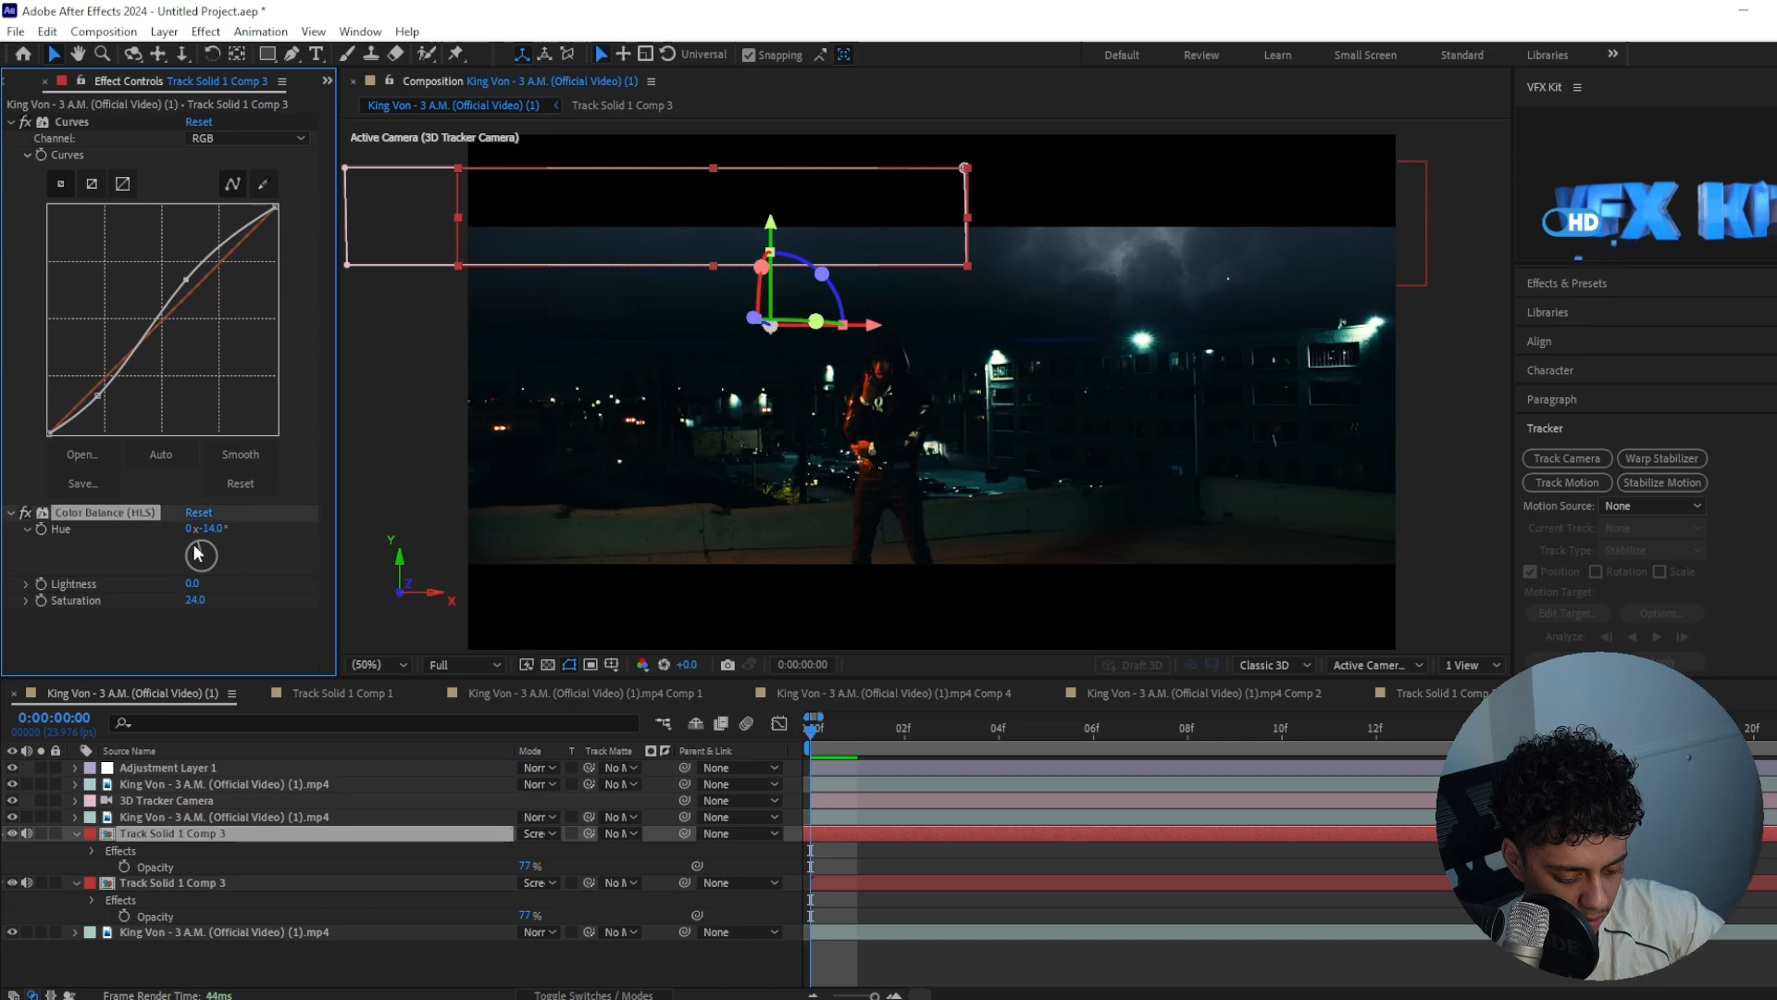
Add the same Color Balance (HLS) settings to the original sky layer and check a frame near 17
left_click(179, 880)
left_click_drag(858, 727, 1613, 731)
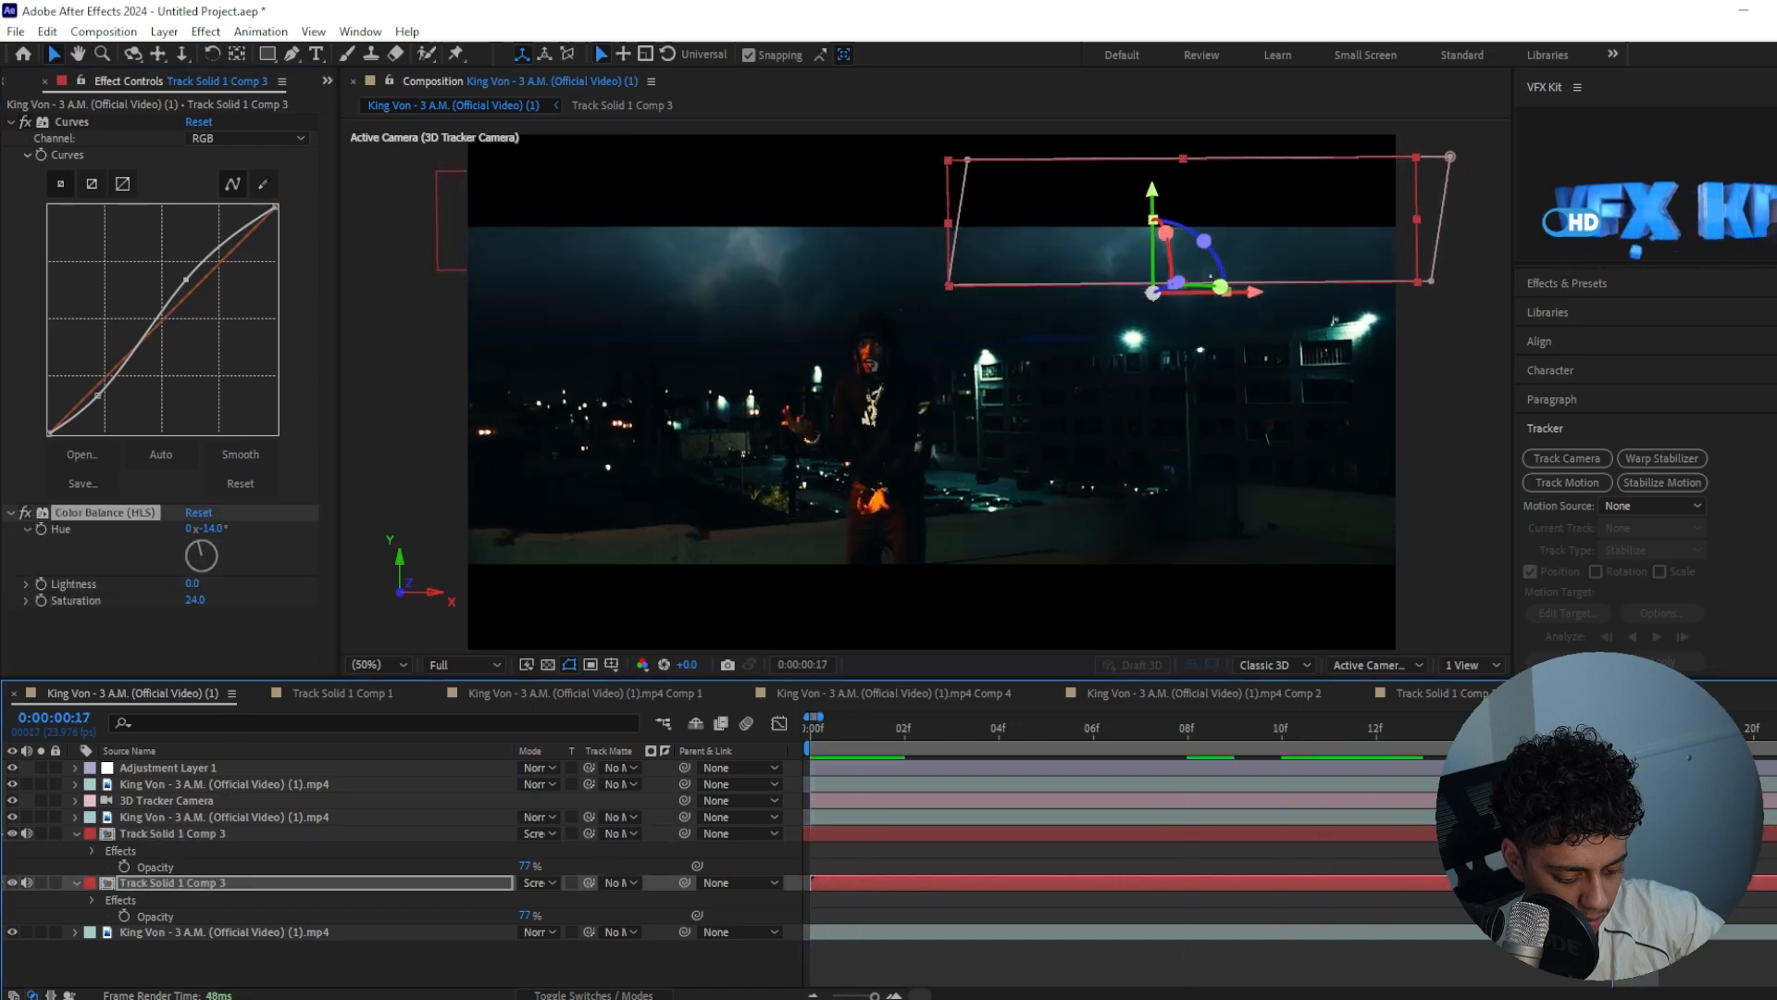
left_click(856, 852)
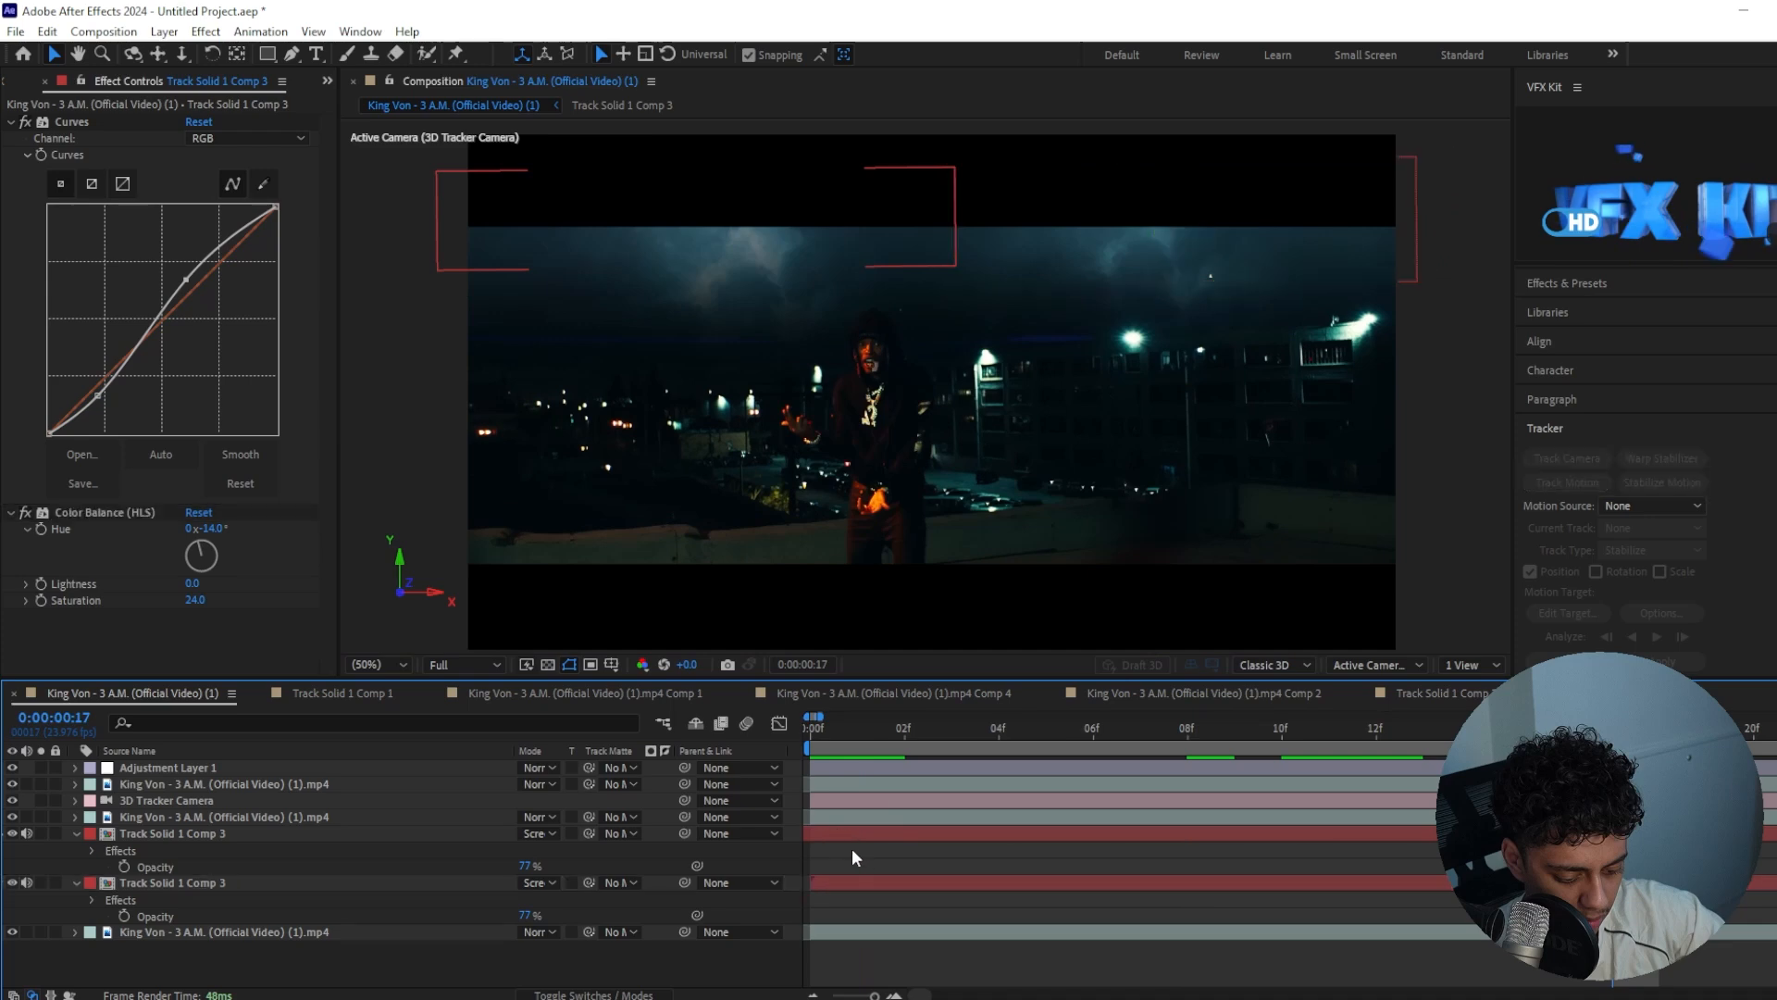
Add a new adjustment layer above all layers and apply the Exposure effect to it
key("ctrl+alt+y")
left_click_drag(810, 731, 468, 720)
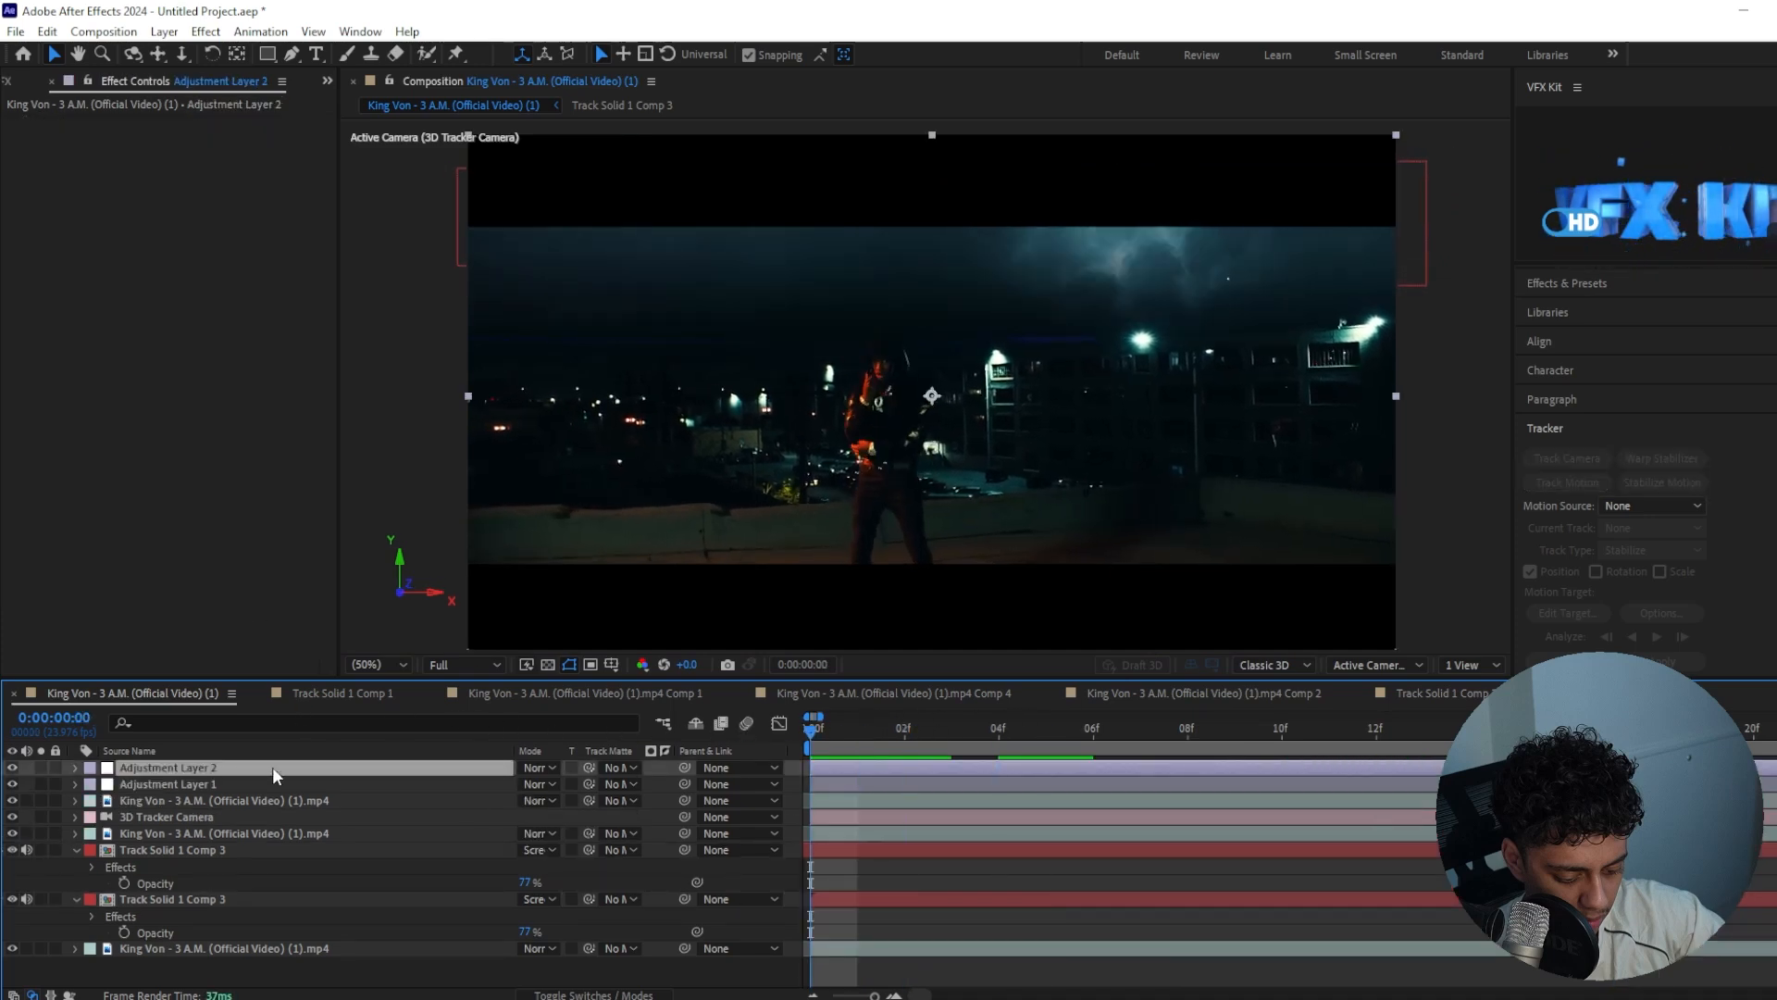
key("ctrl+space")
type("exp")
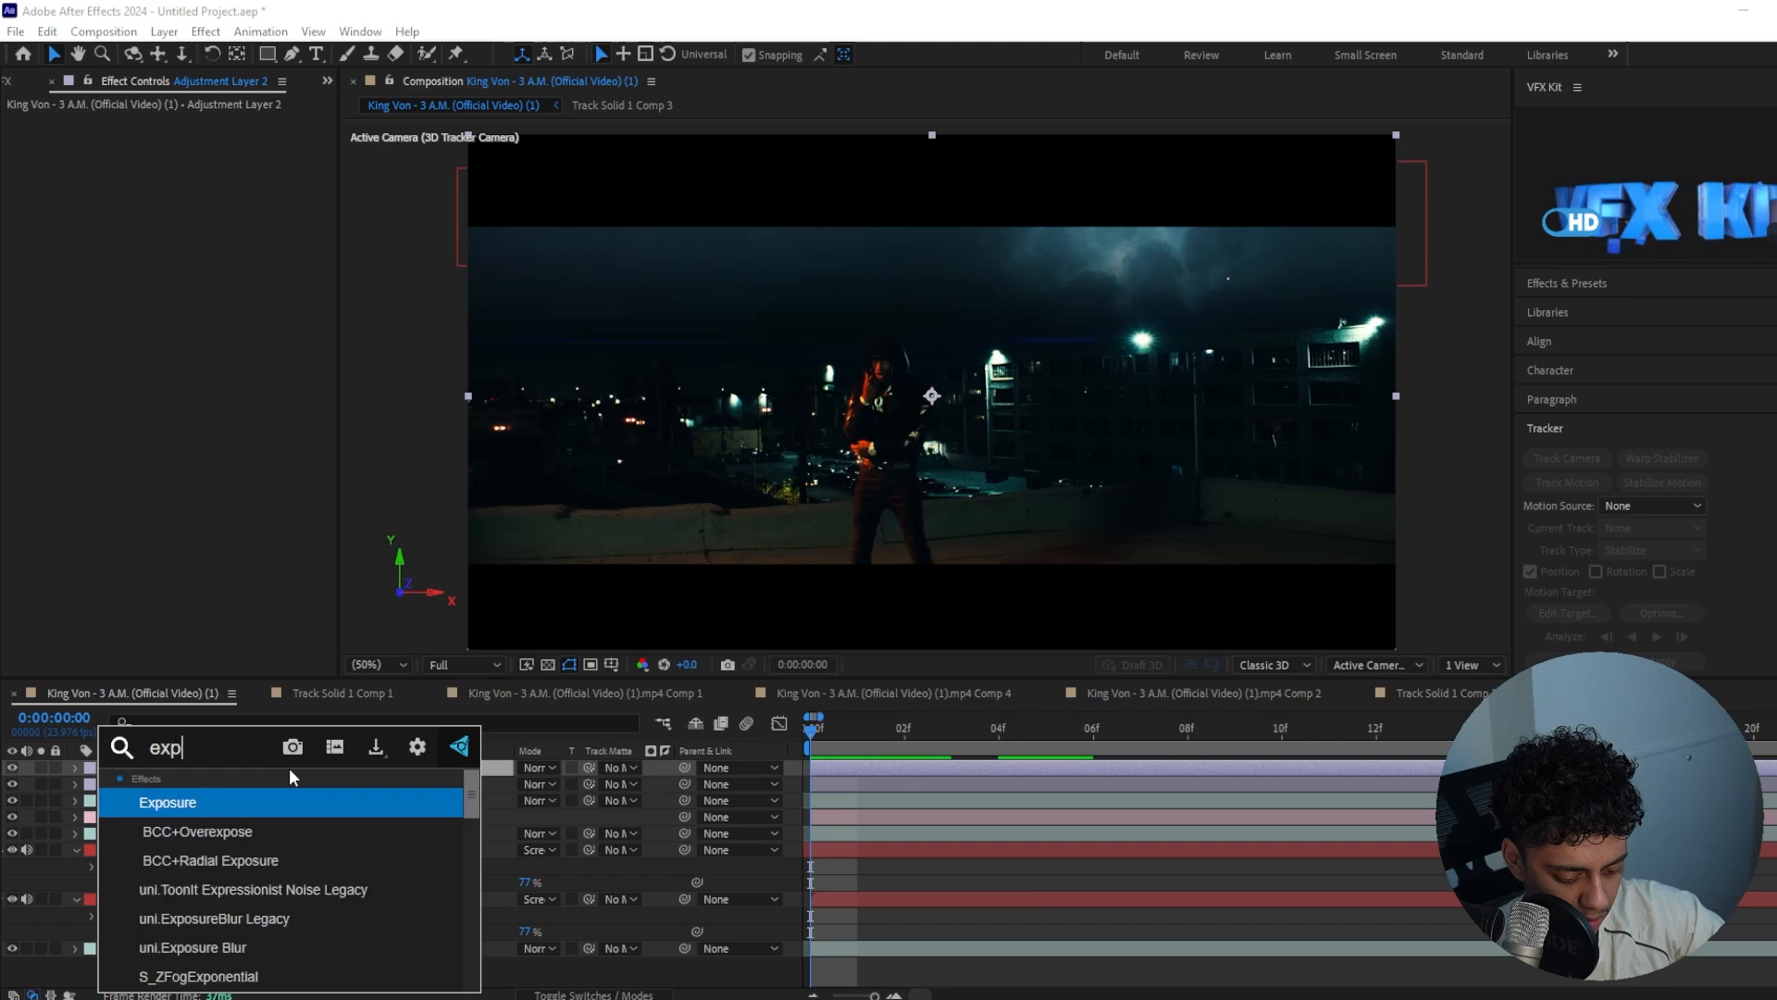
key("Return")
Keyframe the exposure at 0.00 on frame 7 and 1.20 on frame 9, and add another keyframe a few frames further on
left_click_drag(1037, 720, 1140, 717)
left_click(58, 171)
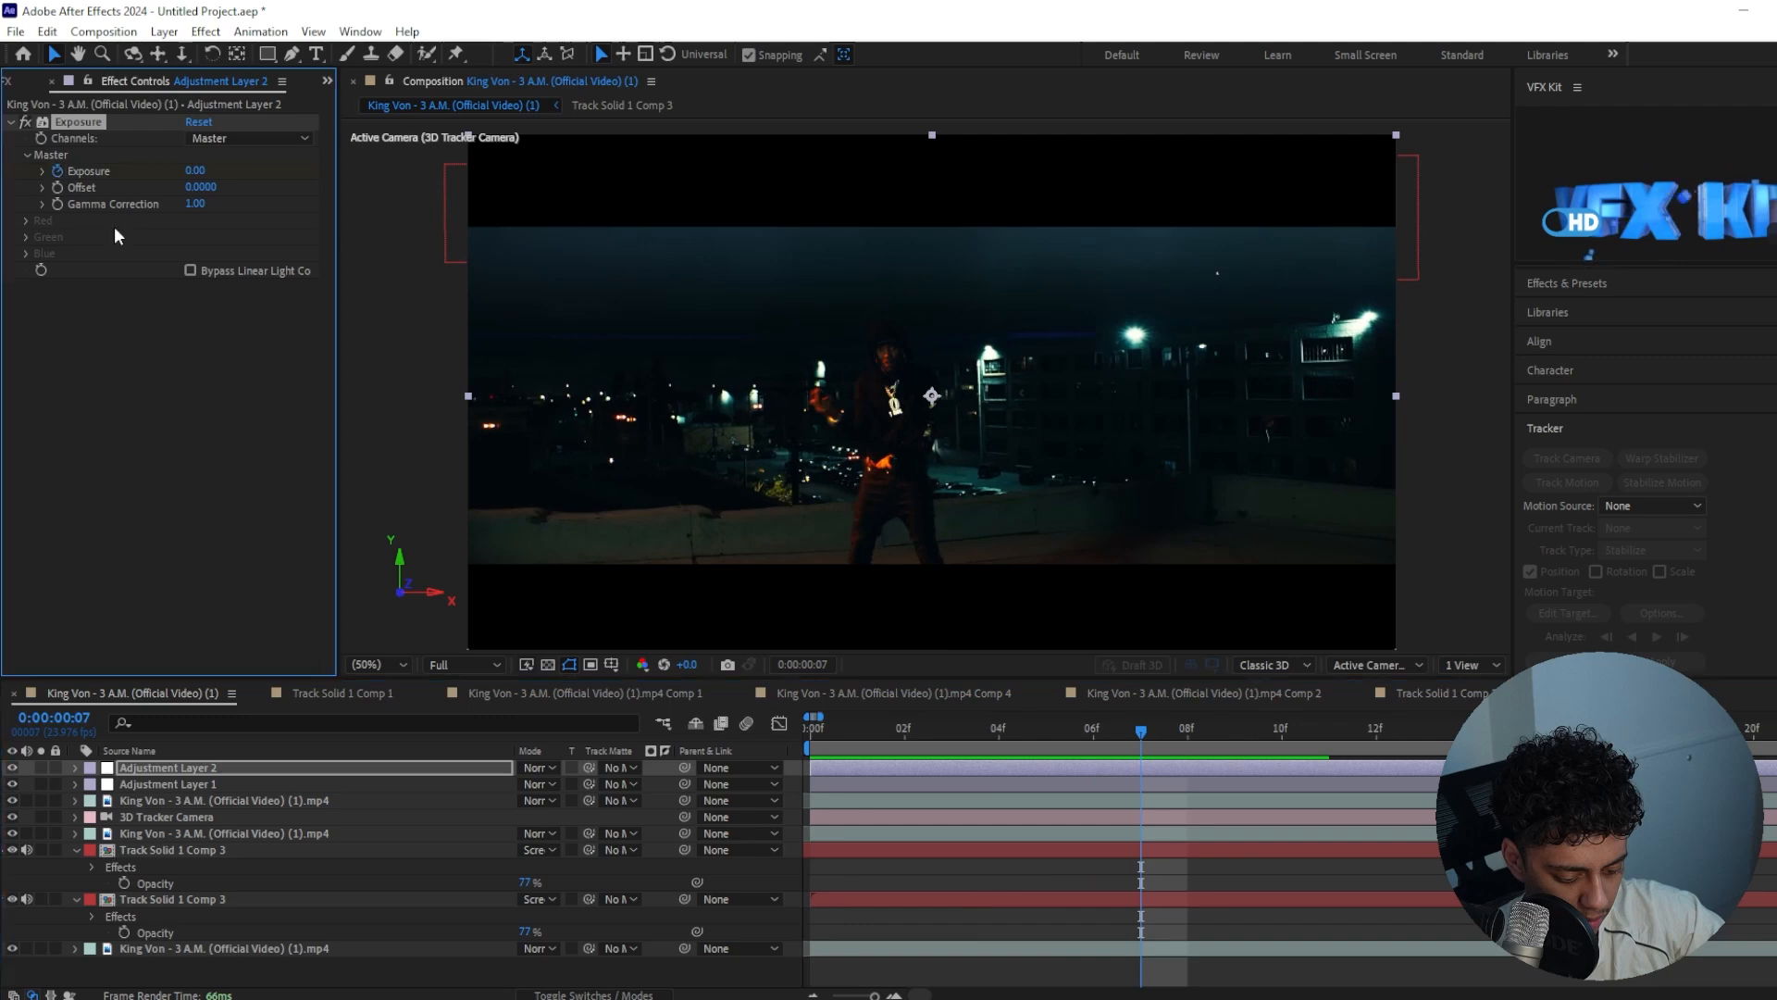
key("u")
left_click_drag(808, 716, 813, 717)
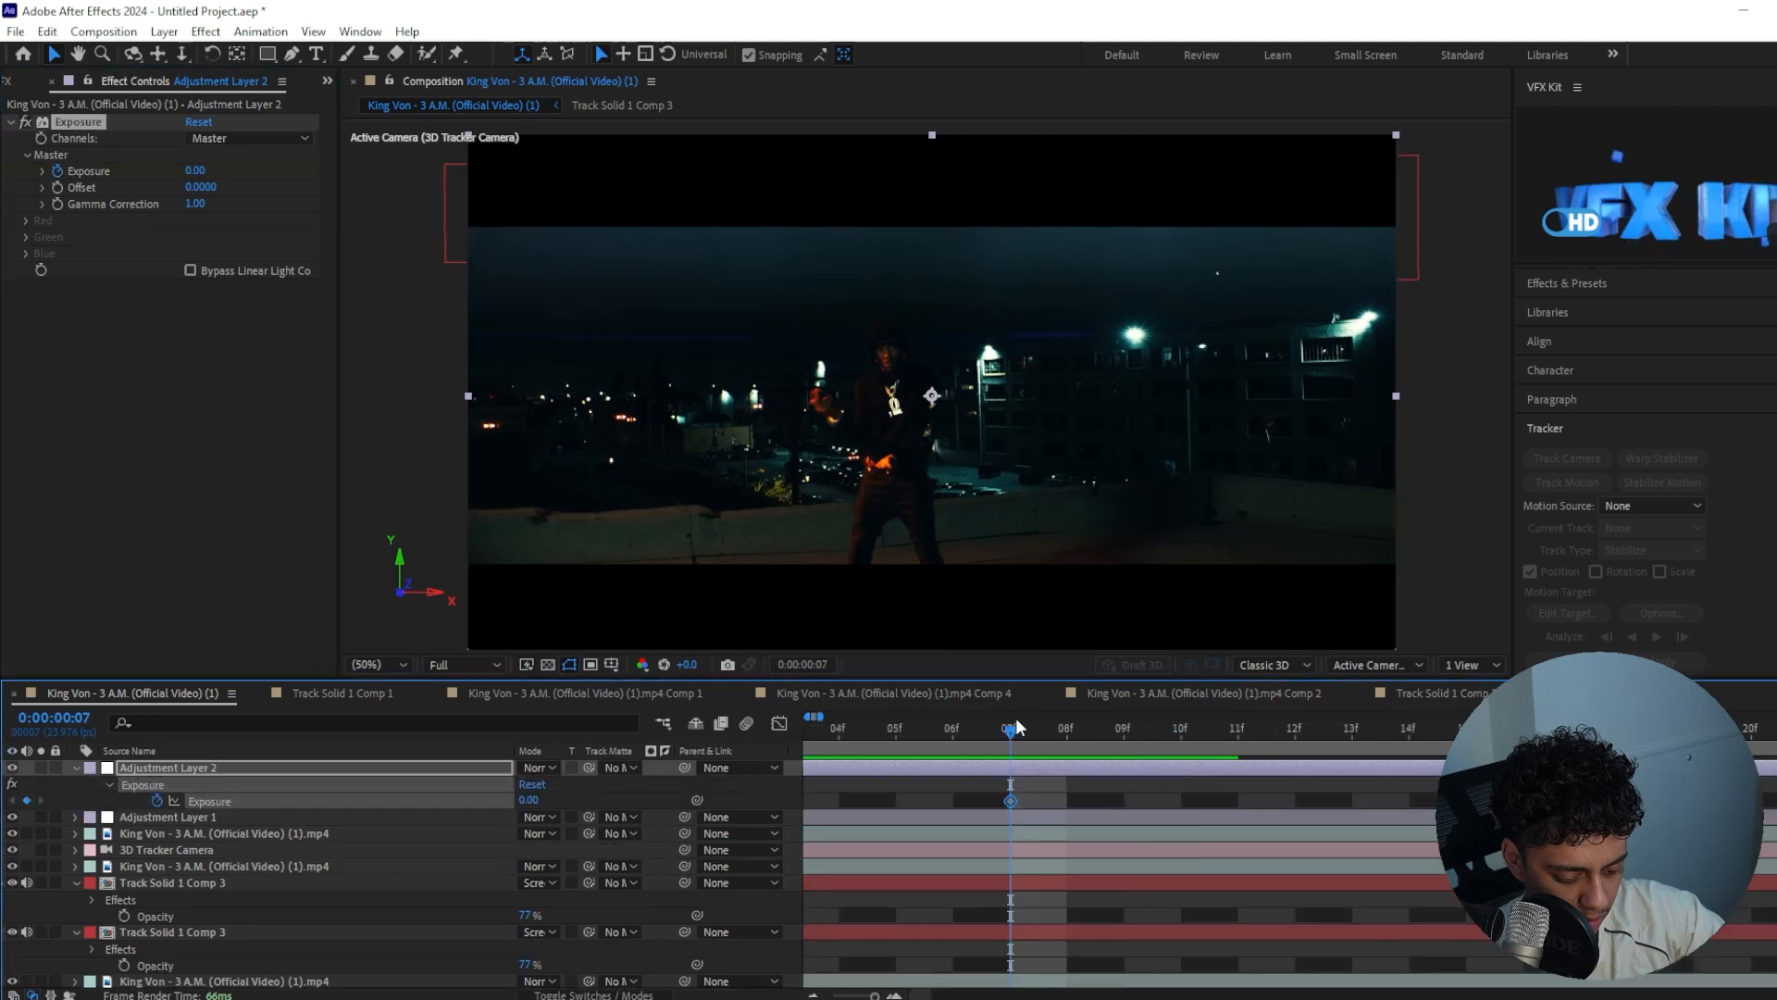
left_click_drag(1019, 726, 1148, 735)
left_click_drag(201, 169, 311, 172)
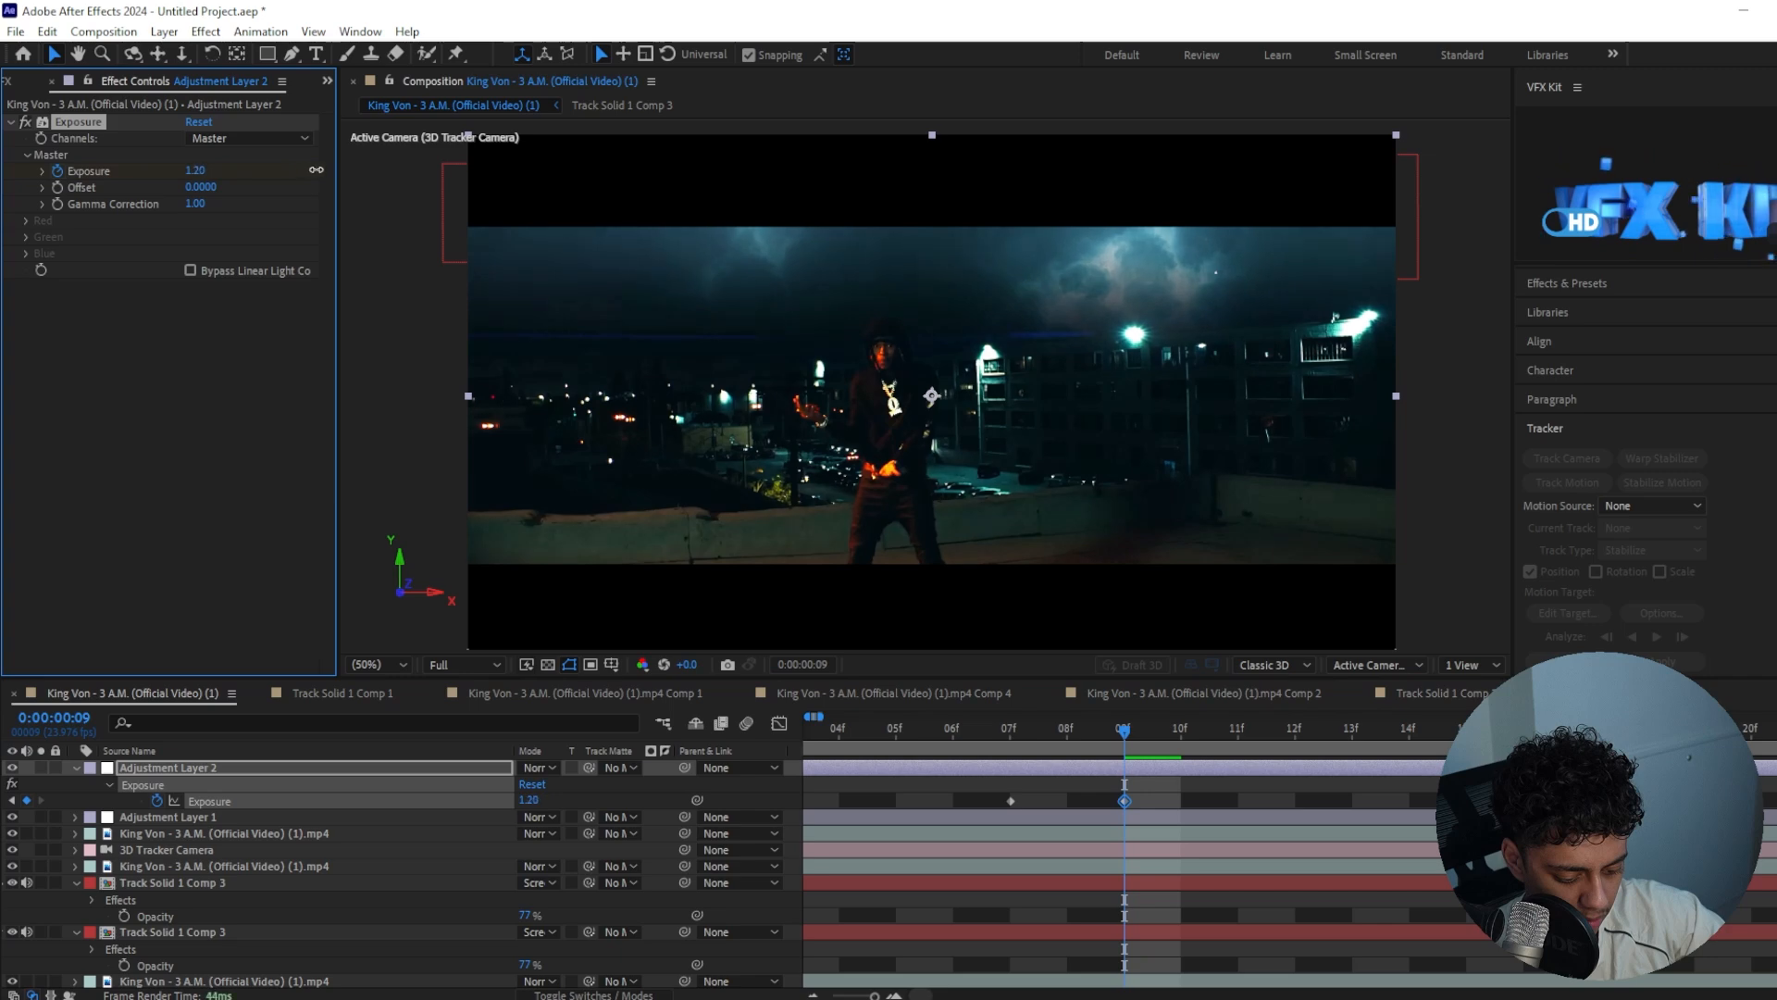
left_click_drag(1131, 729, 1353, 722)
left_click_drag(201, 170, 205, 168)
Preview the keyframed exposure flash from the start of the clip
left_click_drag(1353, 729, 736, 731)
left_click_drag(930, 873, 1140, 842)
left_click(969, 729)
left_click(1016, 729)
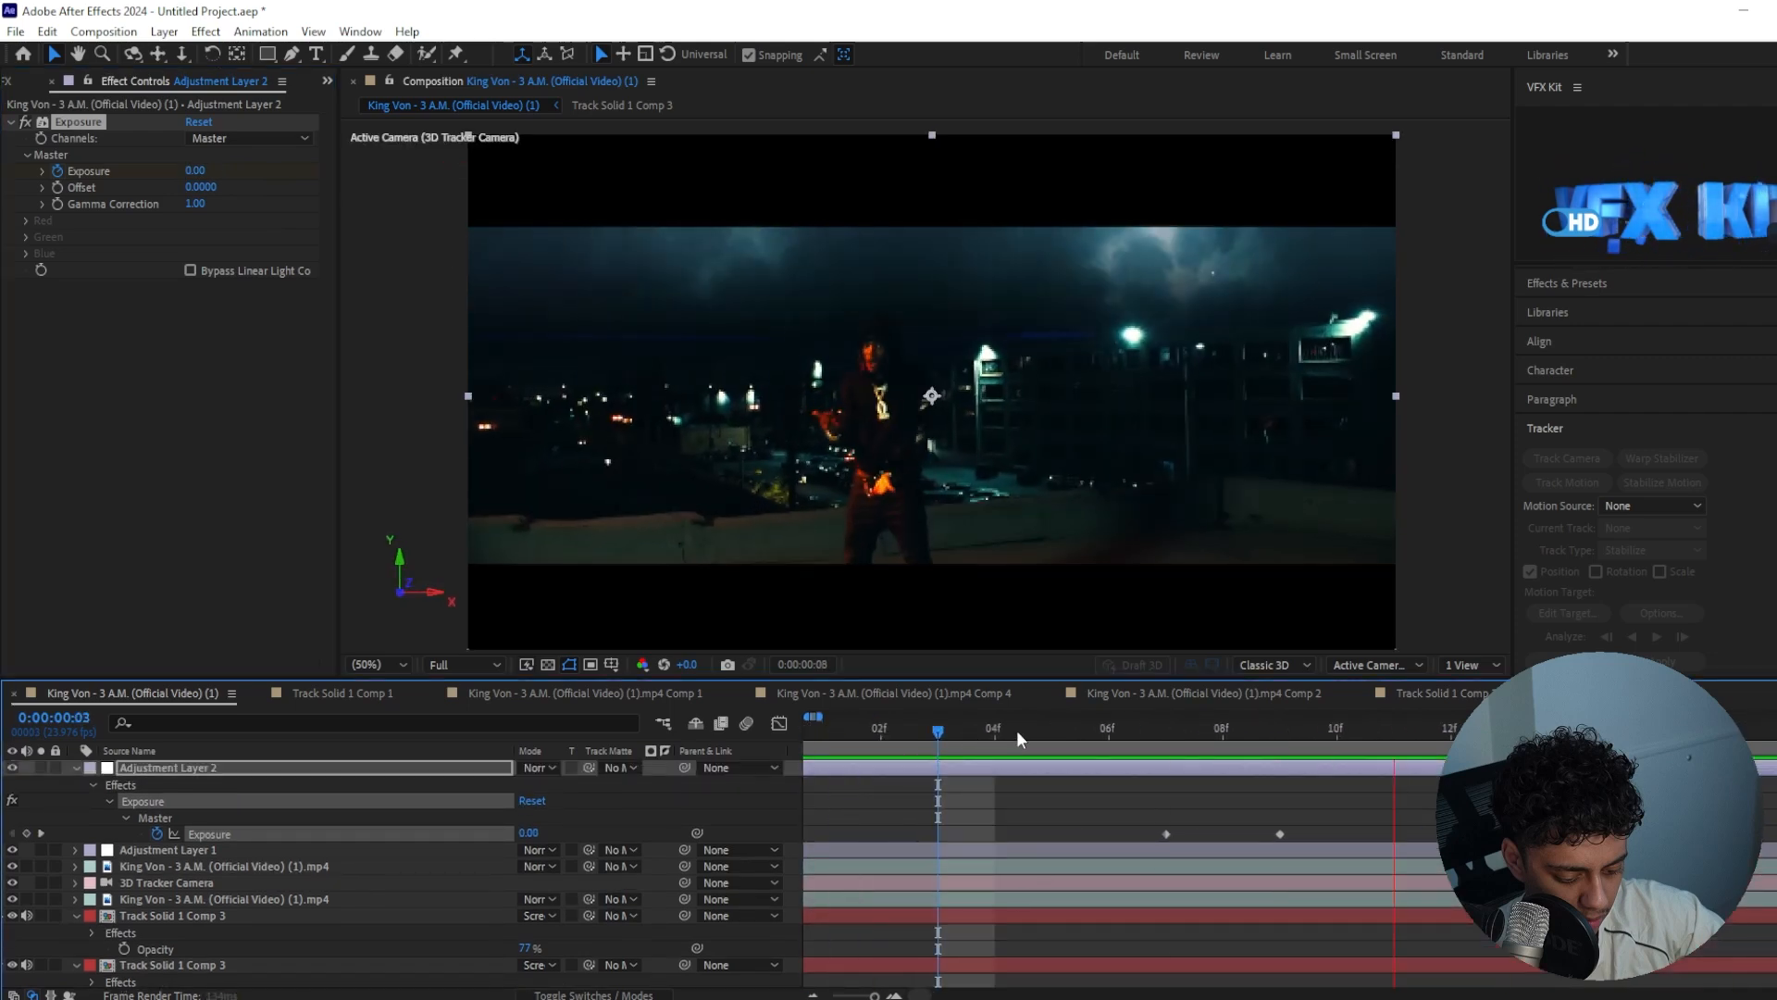
Add exposure keyframes of 0.00 on frame 1 and 0.52 on frame 3, and preview the flash from the start
left_click_drag(1019, 729, 888, 793)
key("ctrl+v")
left_click_drag(905, 726, 996, 725)
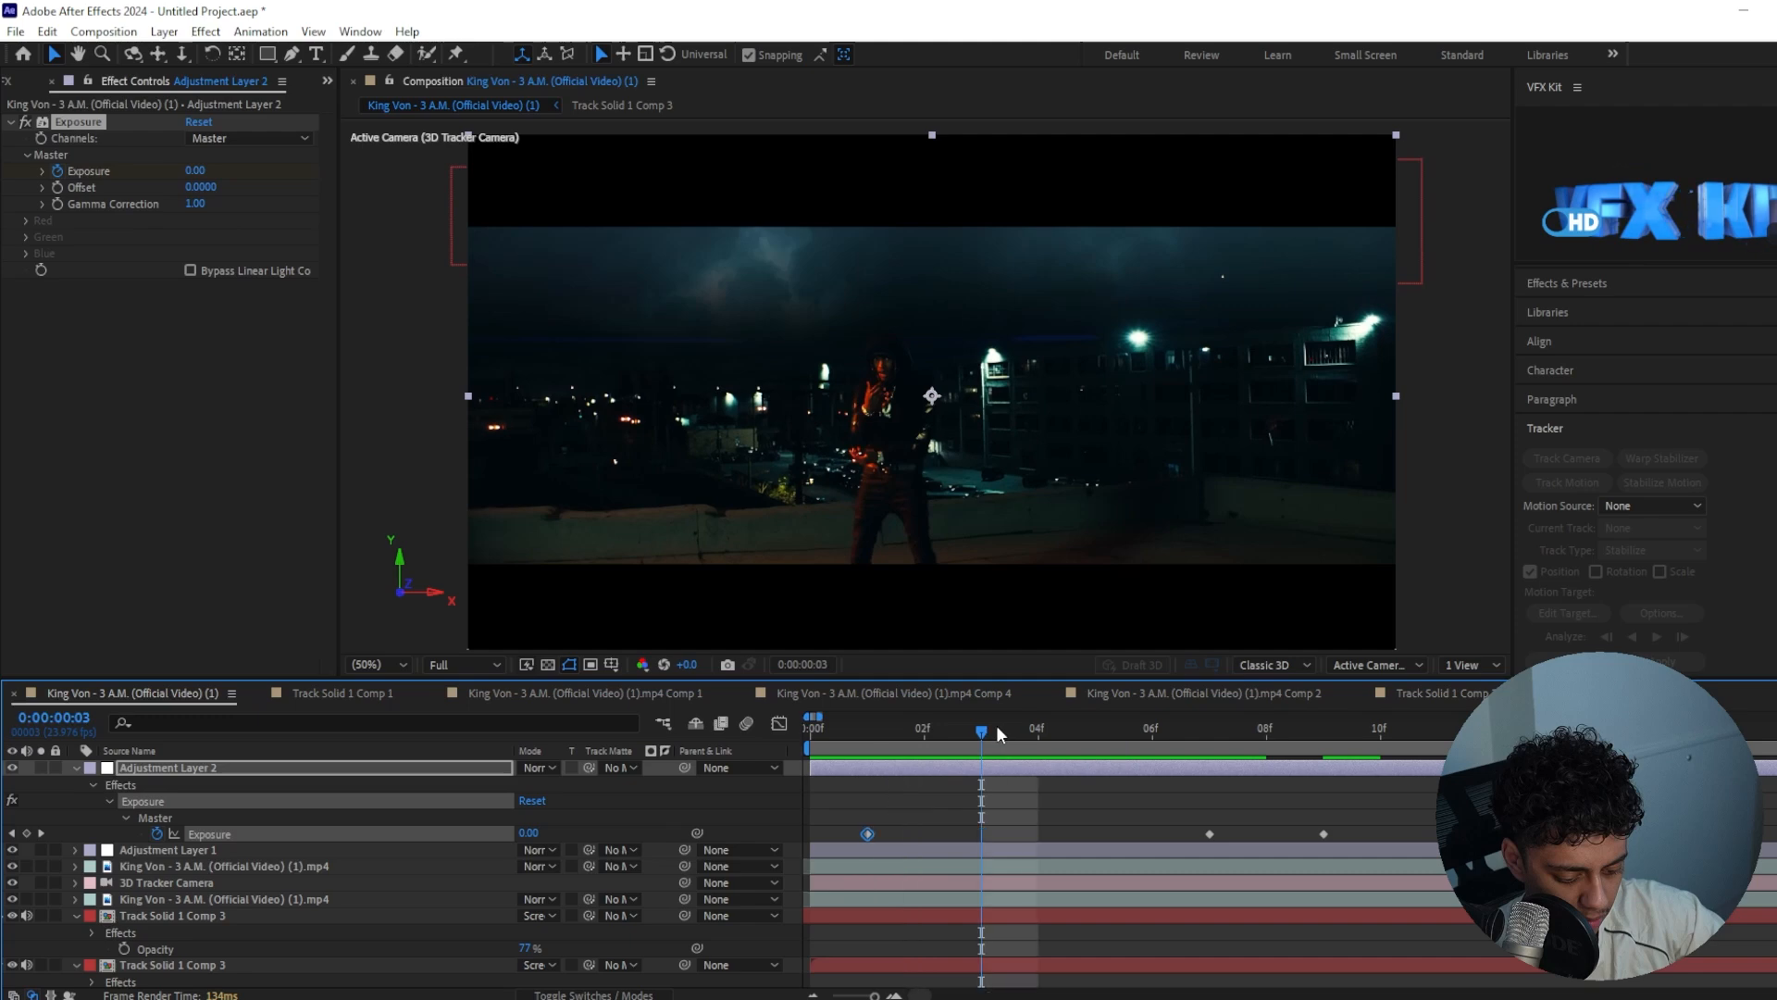
left_click_drag(194, 171, 253, 175)
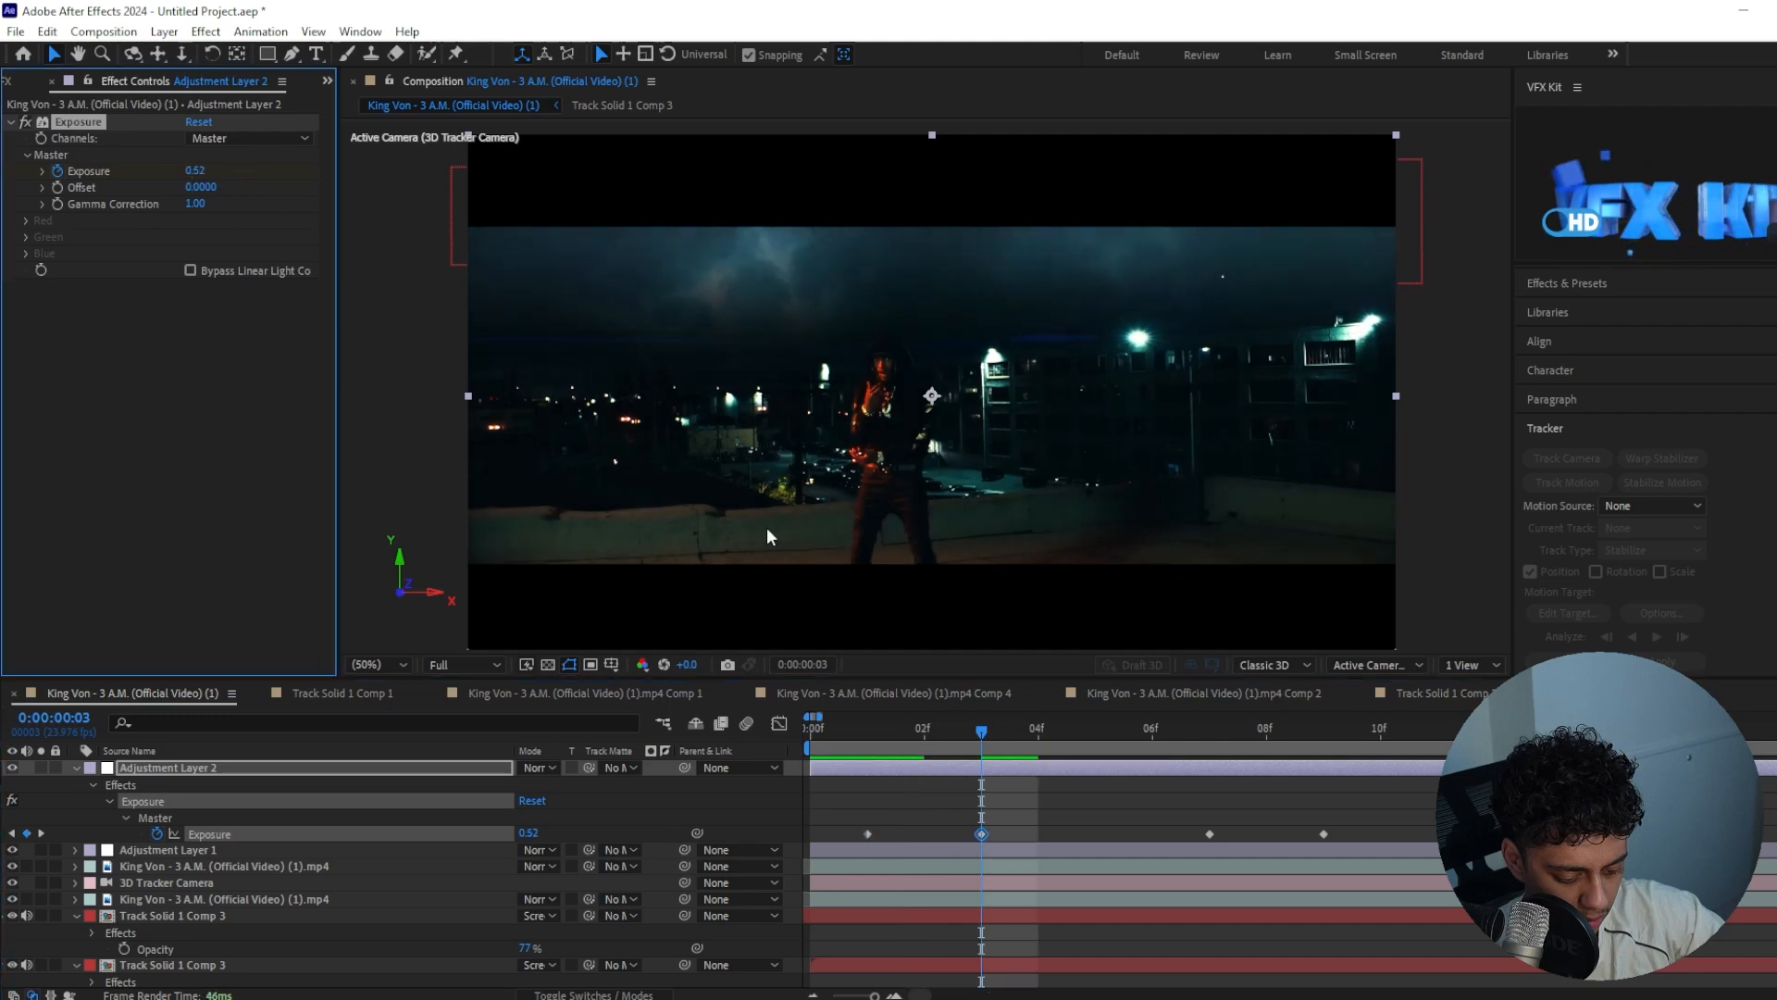
left_click_drag(990, 746, 796, 759)
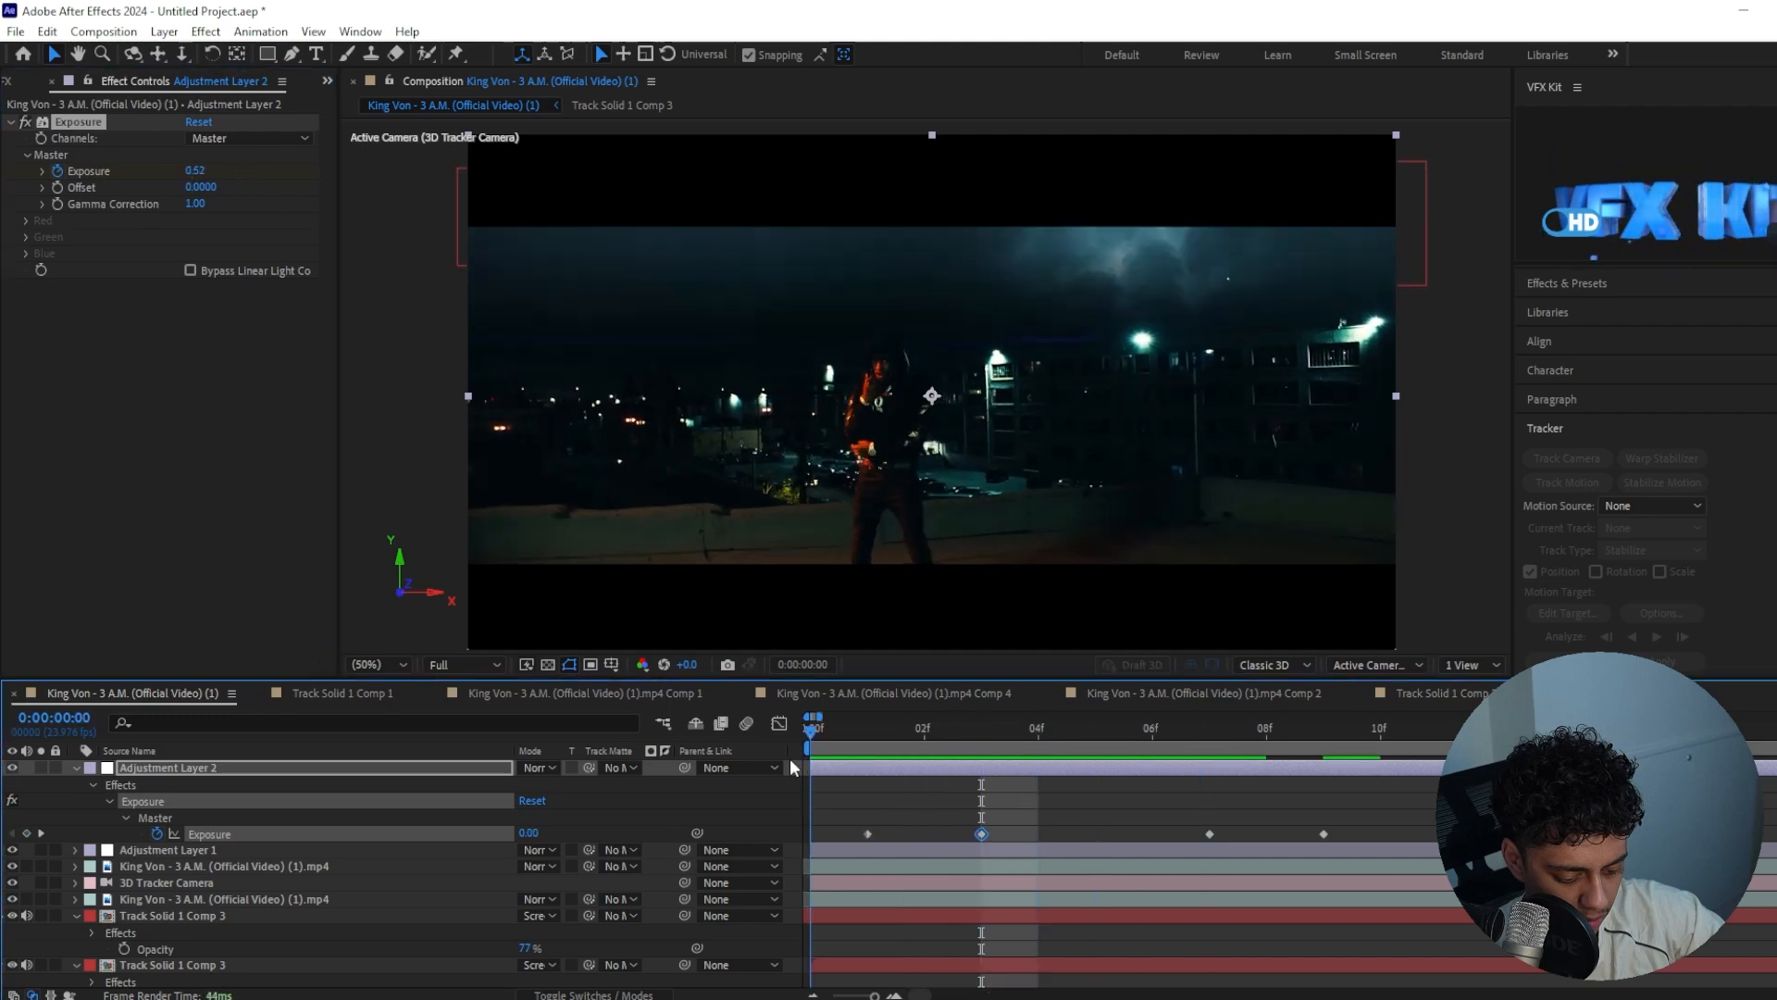
key("space")
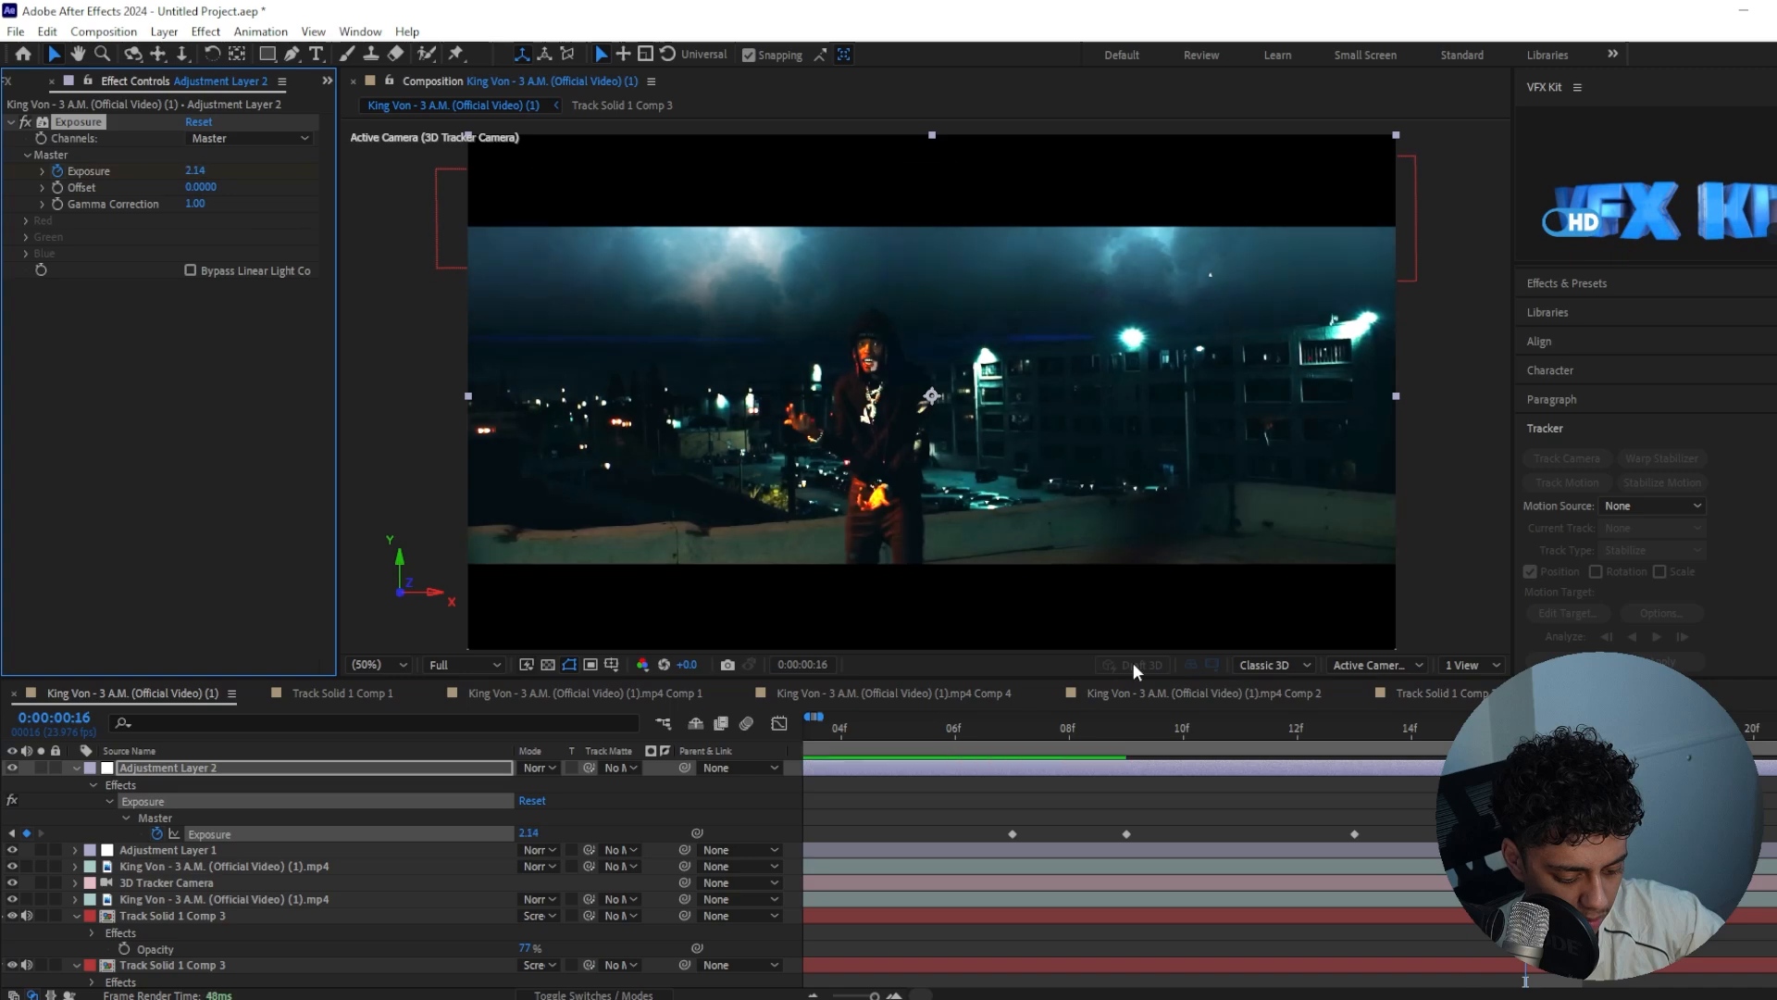
Add exposure keyframes on frames 19 and 21, with 0.69 on frame 21, and another keyframe a few frames further on
left_click(202, 171)
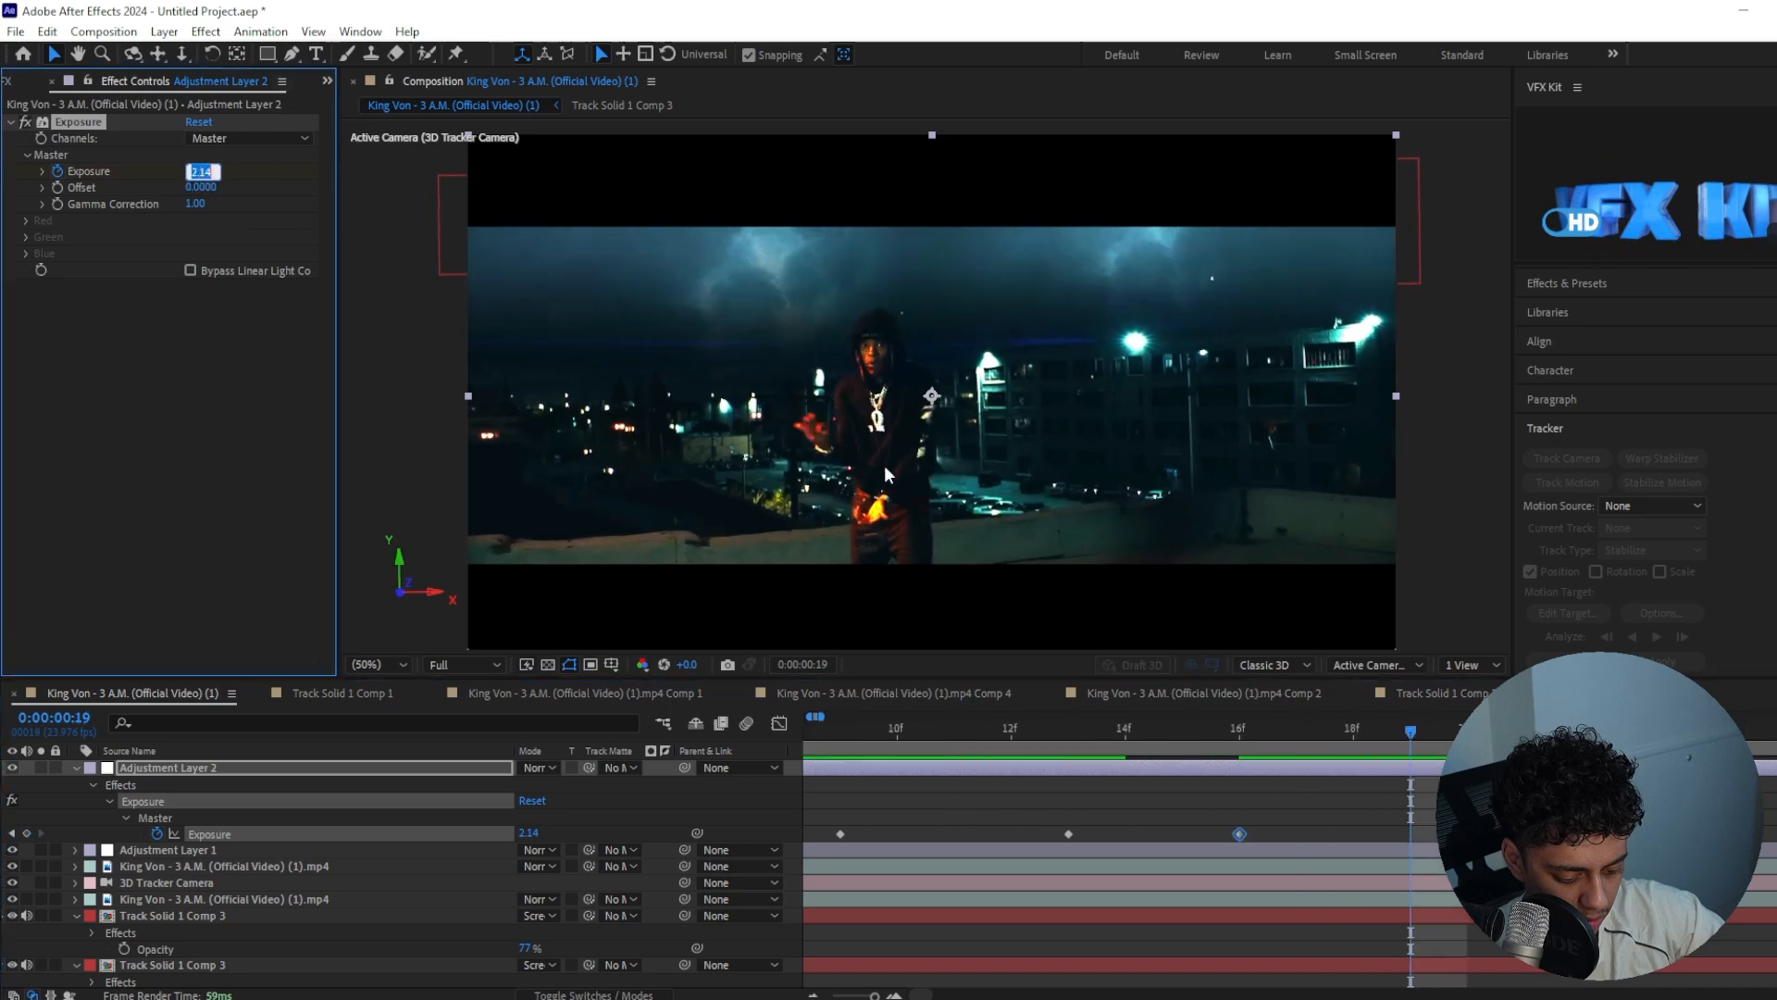
key("Return")
key("space")
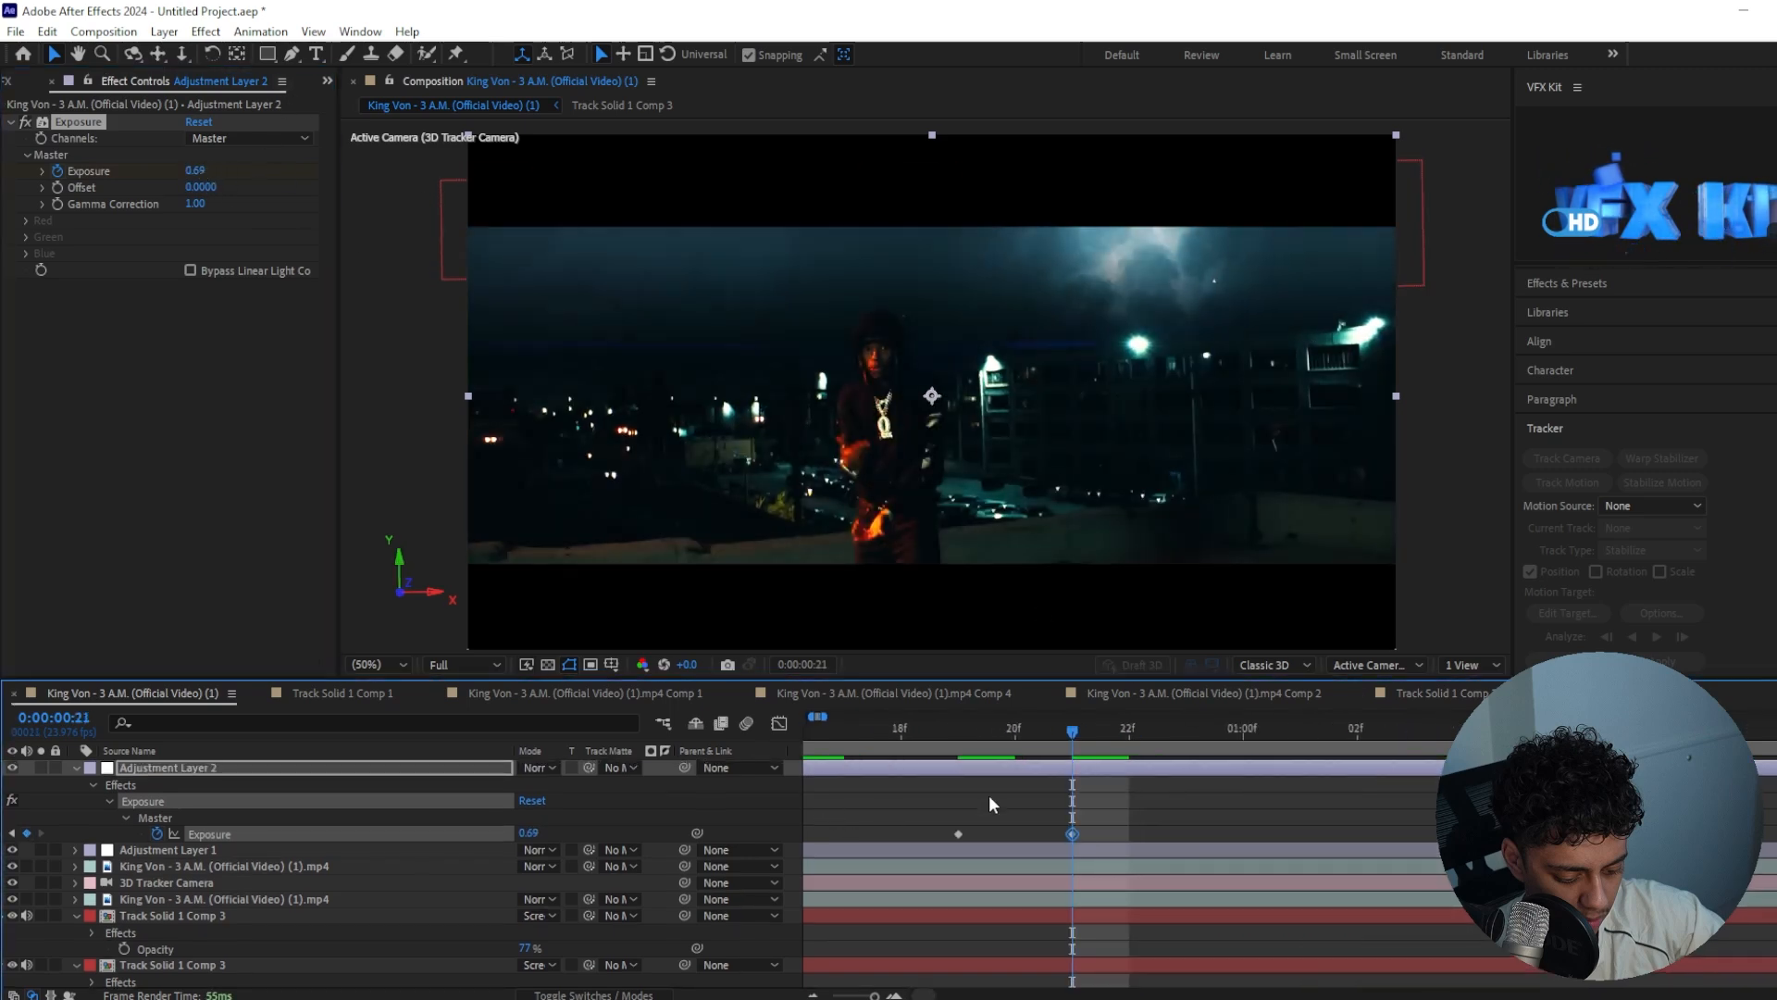
mouse_move(1116, 734)
left_mouse_down()
mouse_move(1401, 731)
mouse_move(1059, 752)
mouse_move(1097, 747)
left_mouse_up()
key("ctrl+v")
Apply the Deep Glow effect to the upper Track Solid 1 Comp 3 sky layer and preview the composition from the start
scroll(1405, 731, "down", 3)
left_click(277, 844)
left_click(237, 863)
left_click(204, 894)
key("ctrl+space")
type("dee")
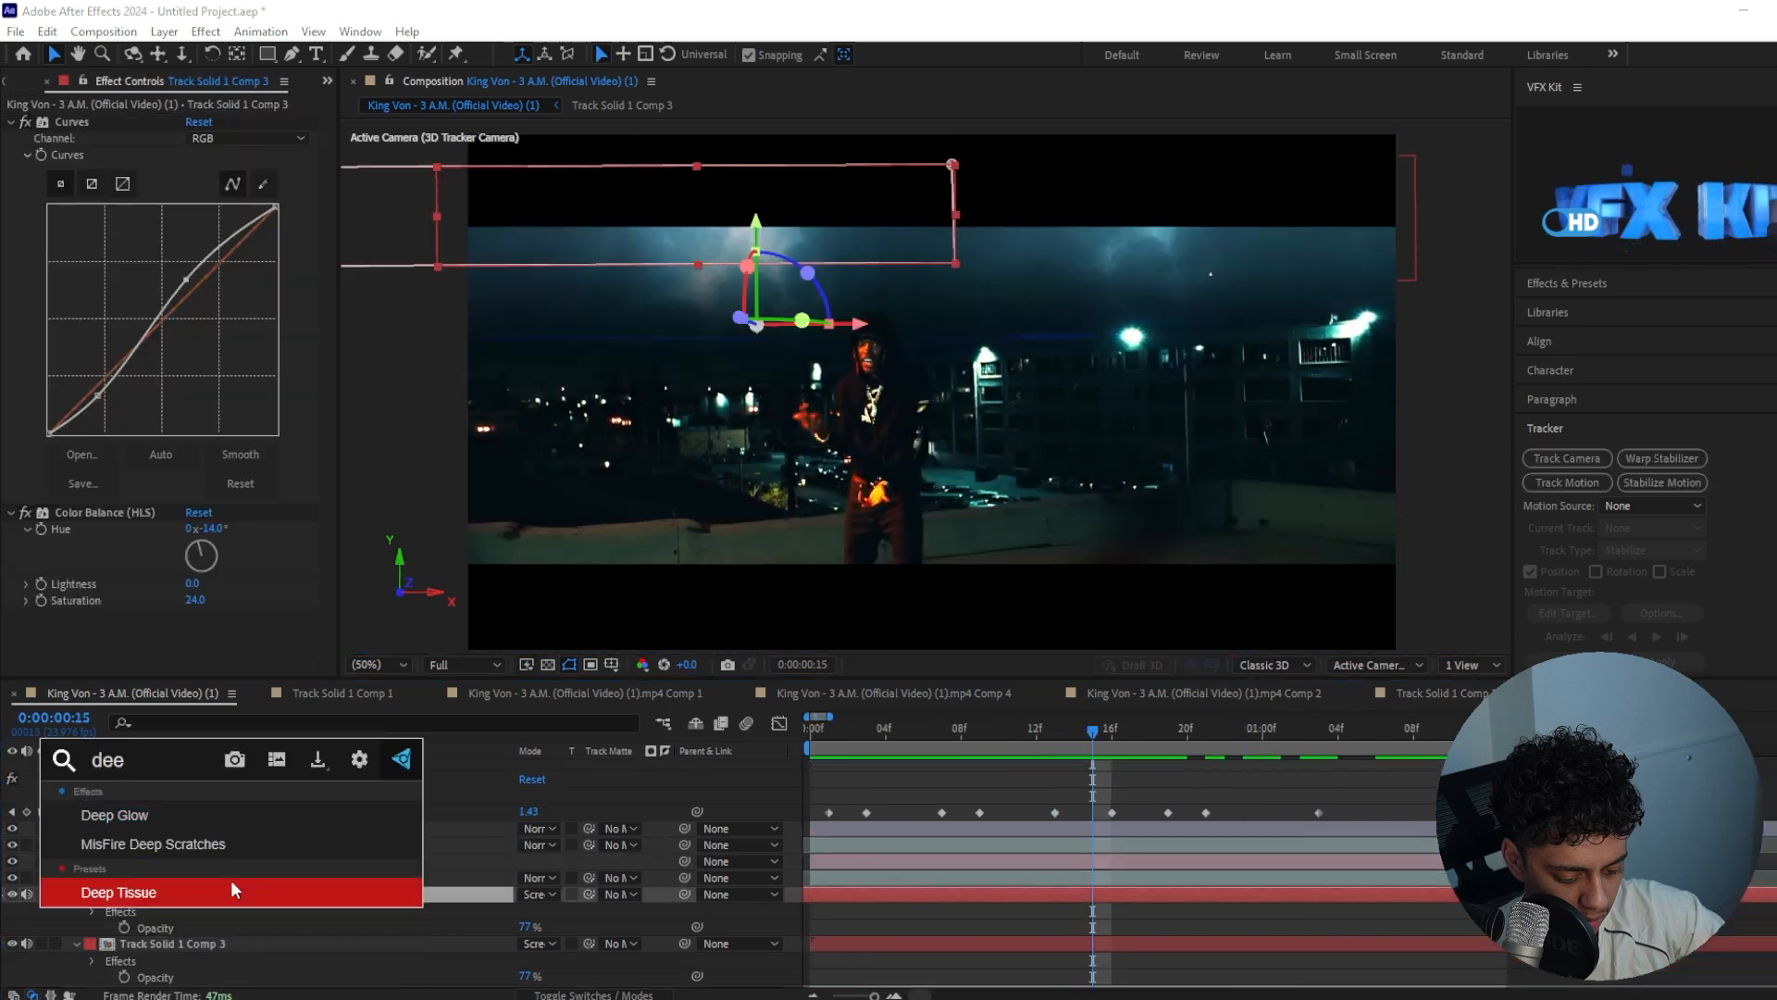
key("Return")
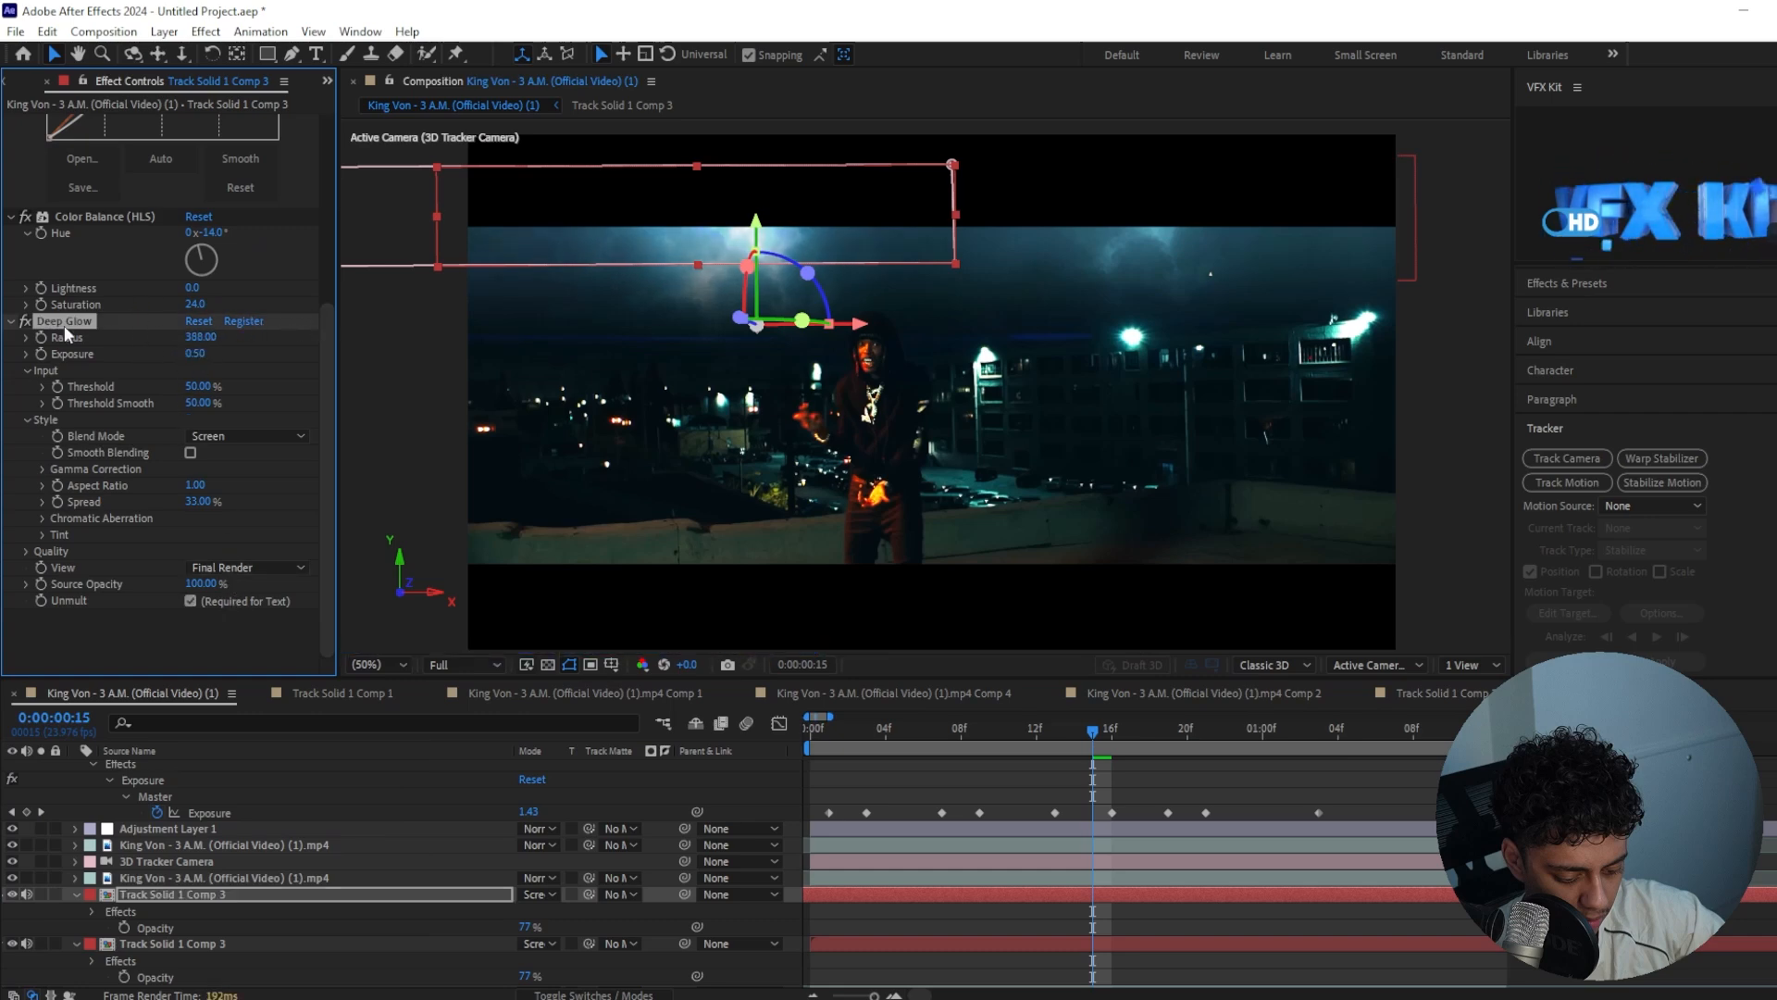
left_click(175, 948)
left_click_drag(1257, 724, 809, 731)
key("space")
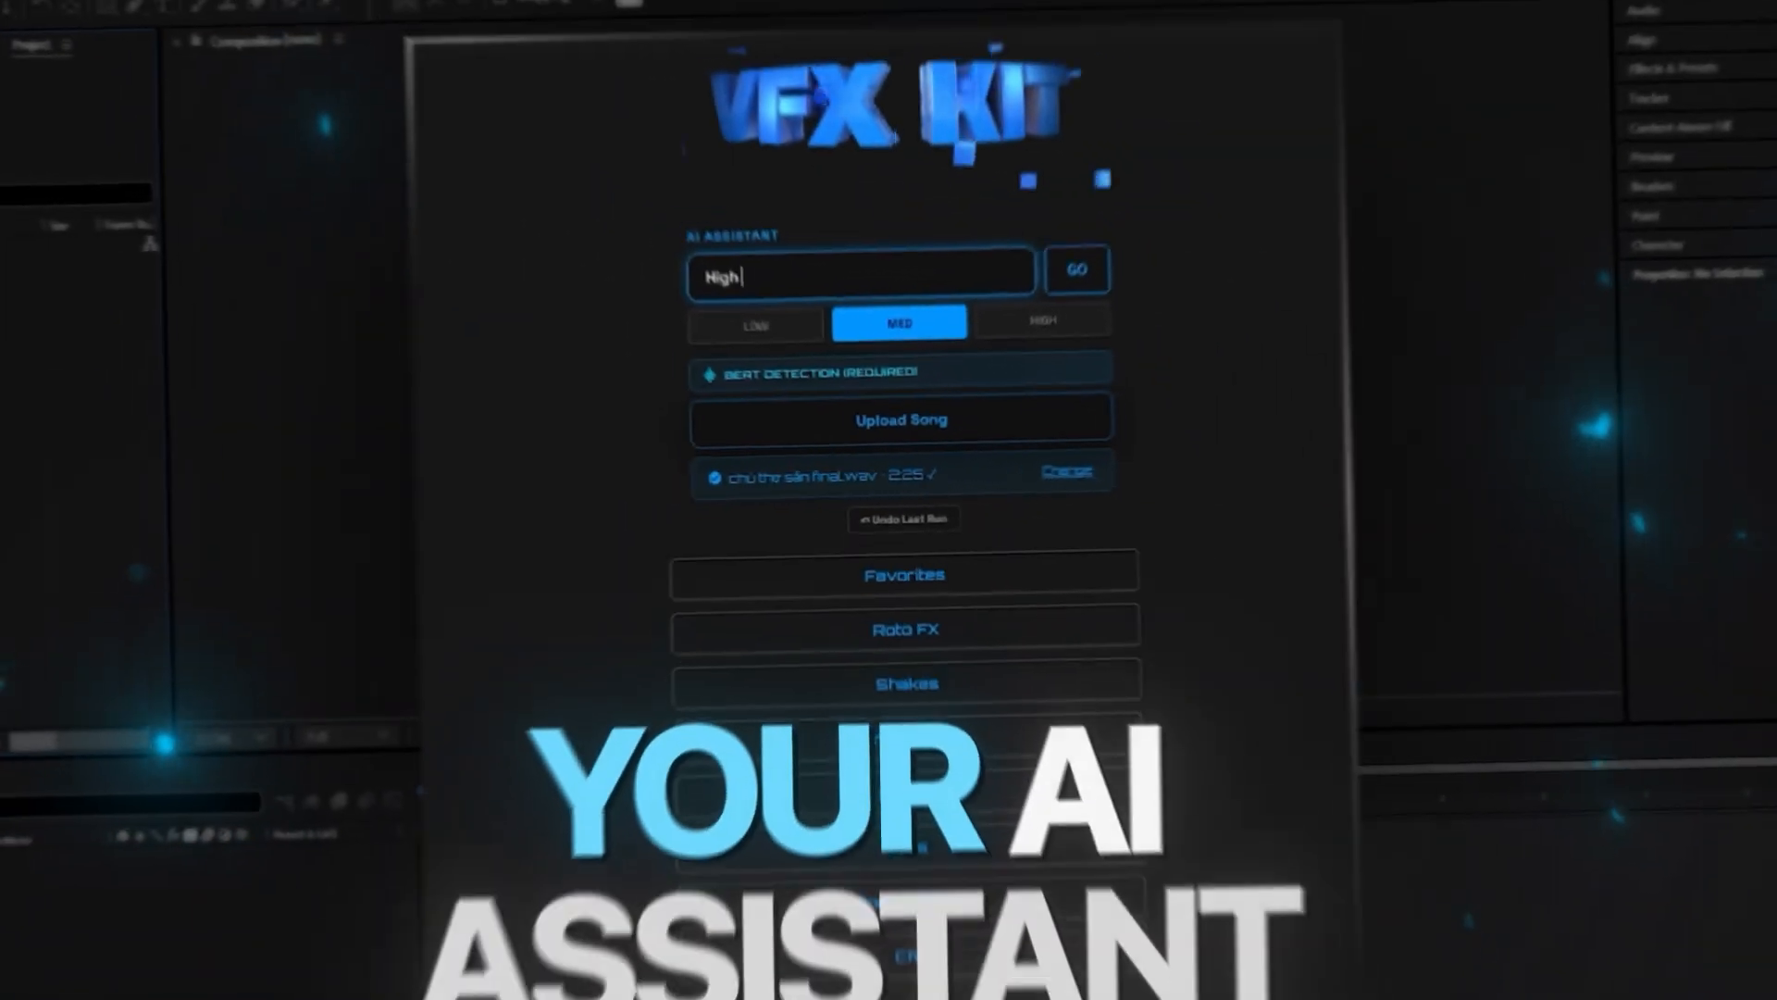
type("gy")
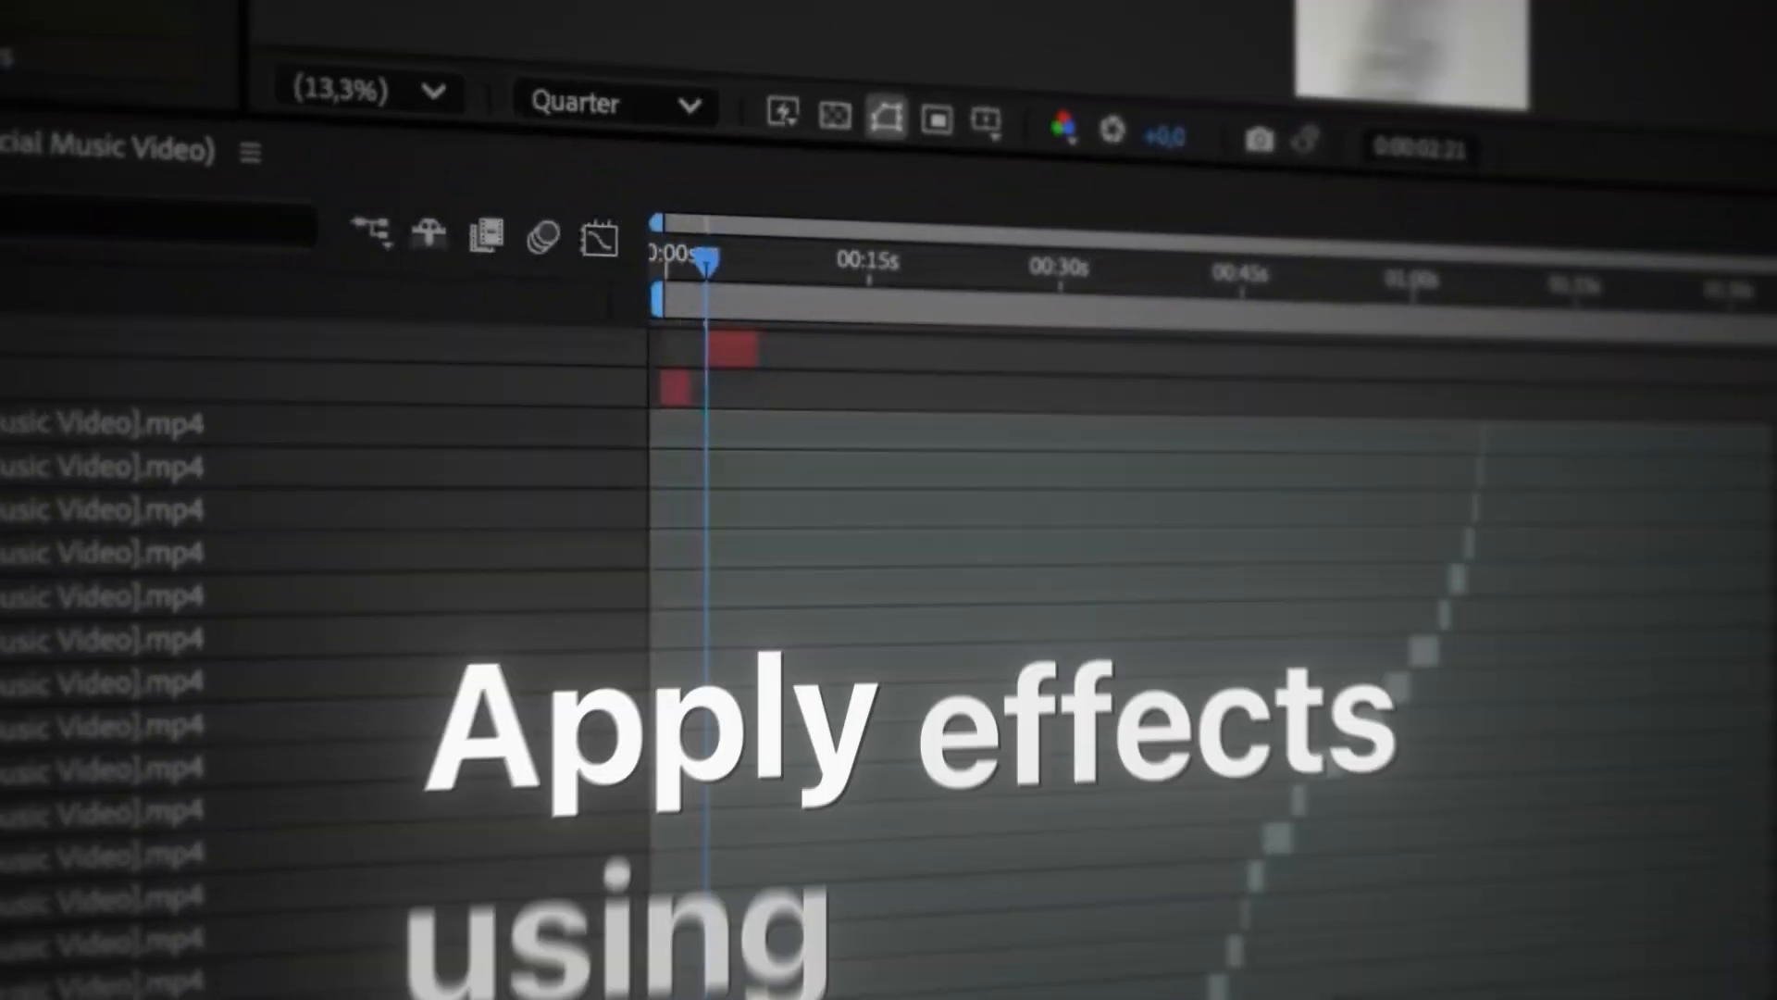